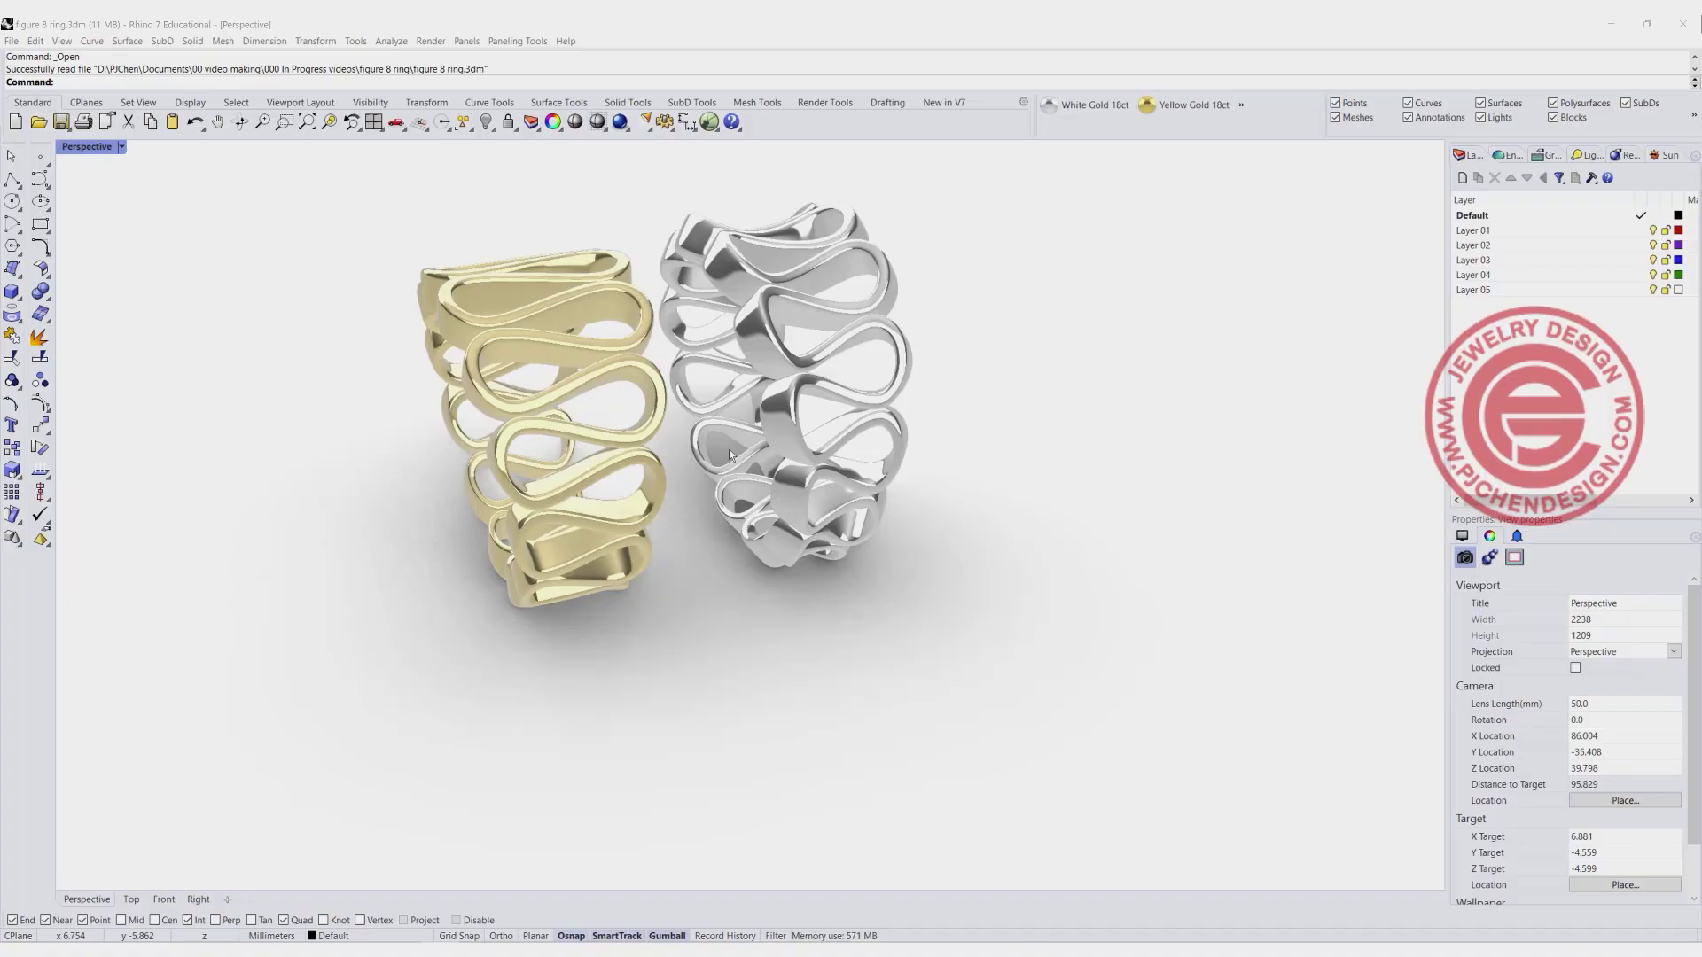
Orbit the Perspective view around the finished rings, then restore the four-viewport layout.
right_click_drag(709, 448, 660, 501)
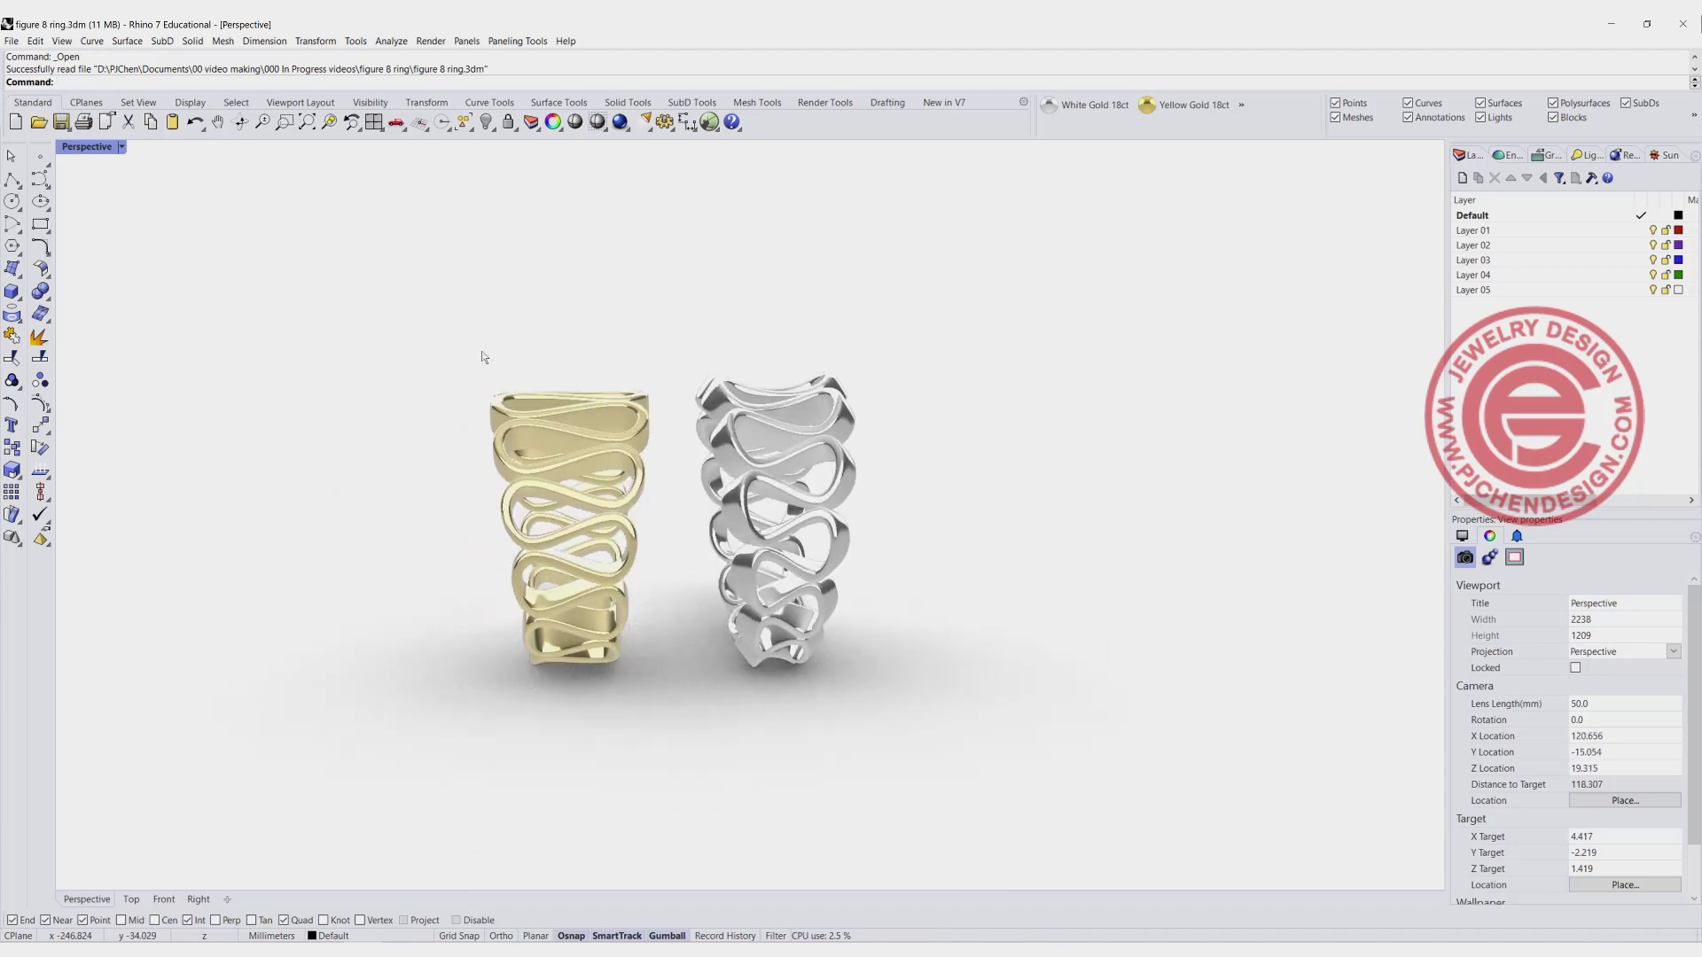
right_click_drag(848, 486, 734, 385)
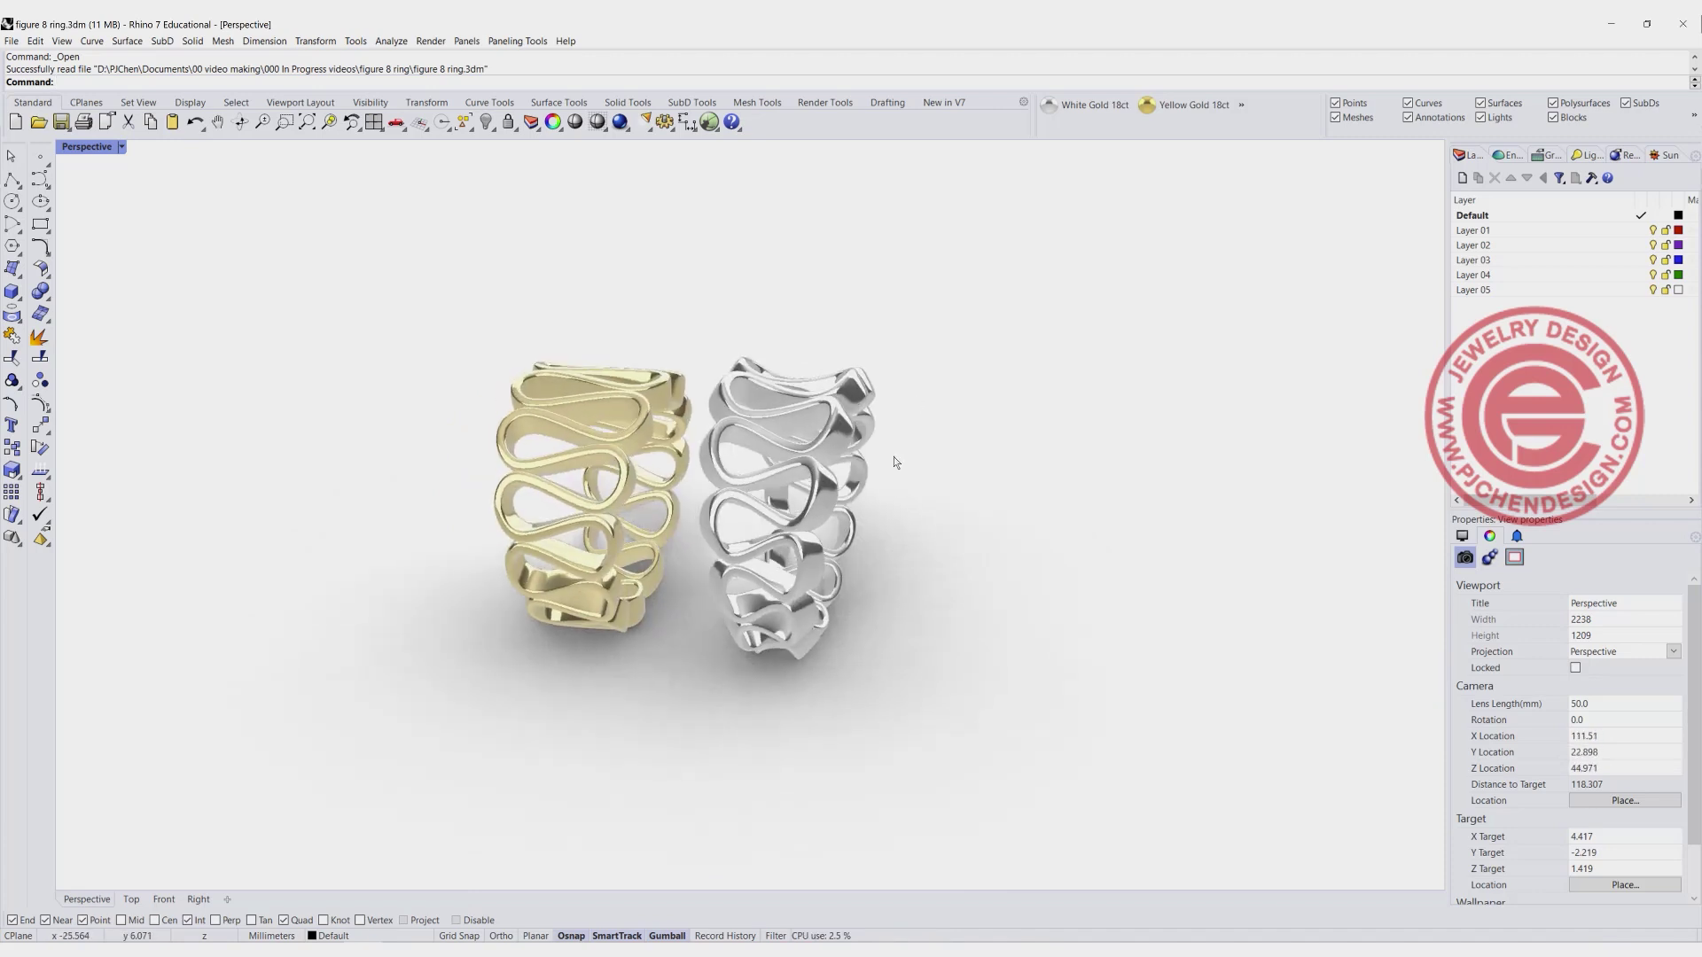
right_click_drag(894, 456, 780, 540)
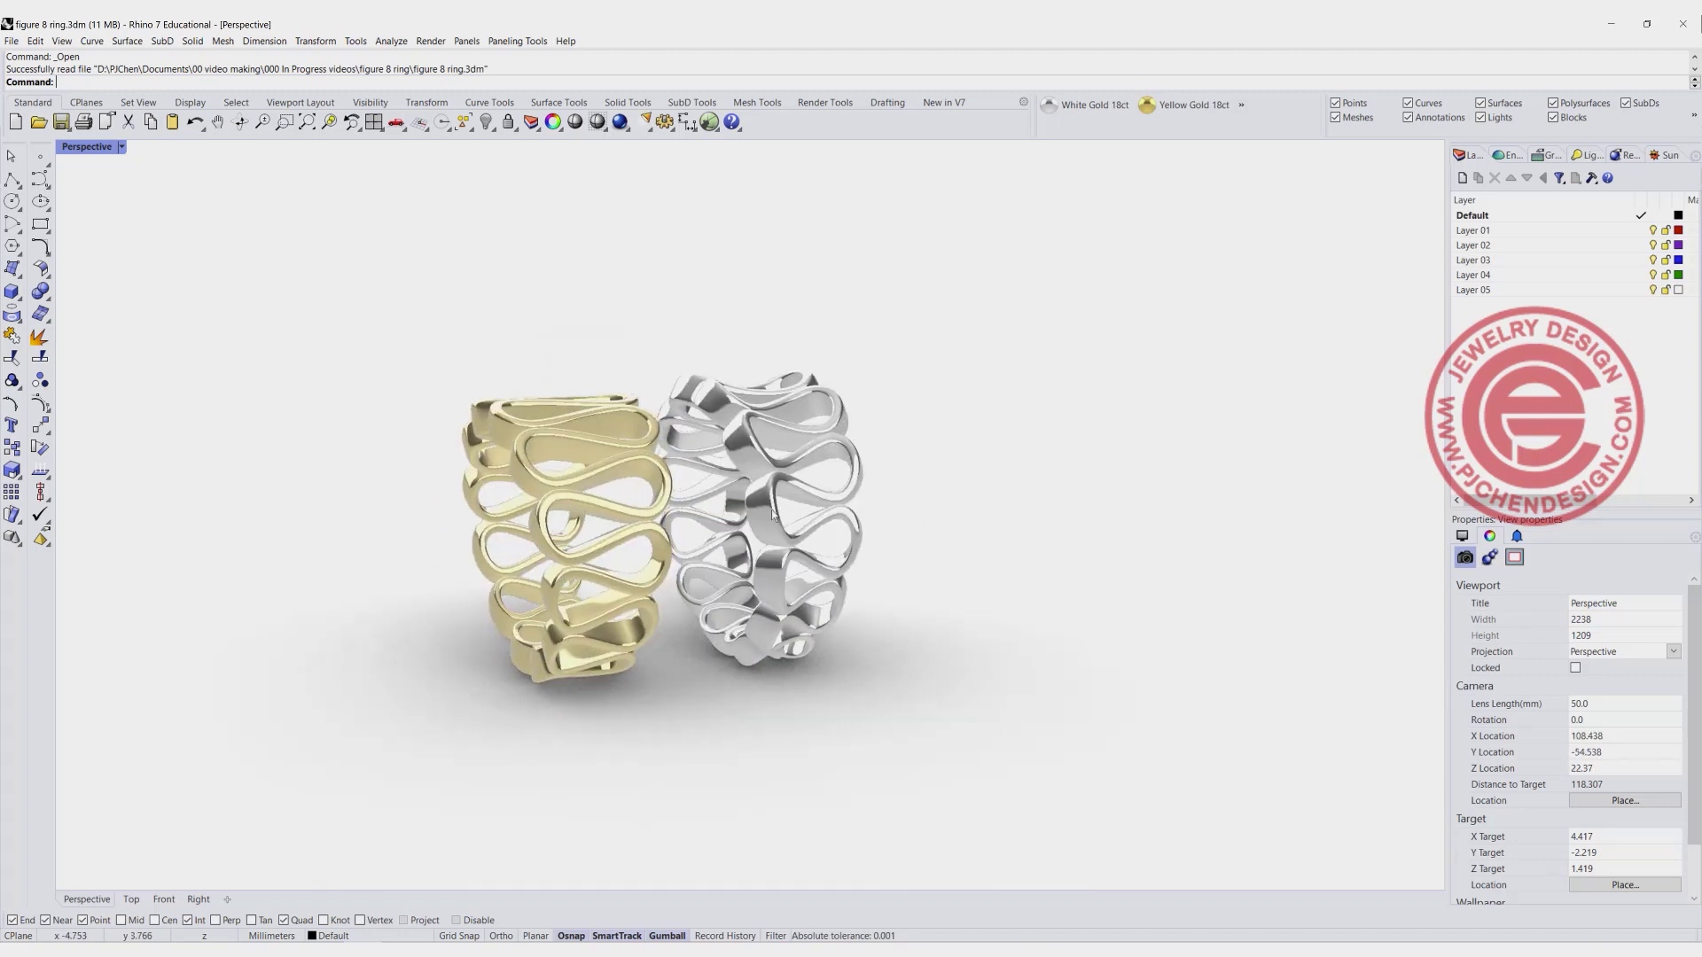
scroll(712, 561, "up", 4)
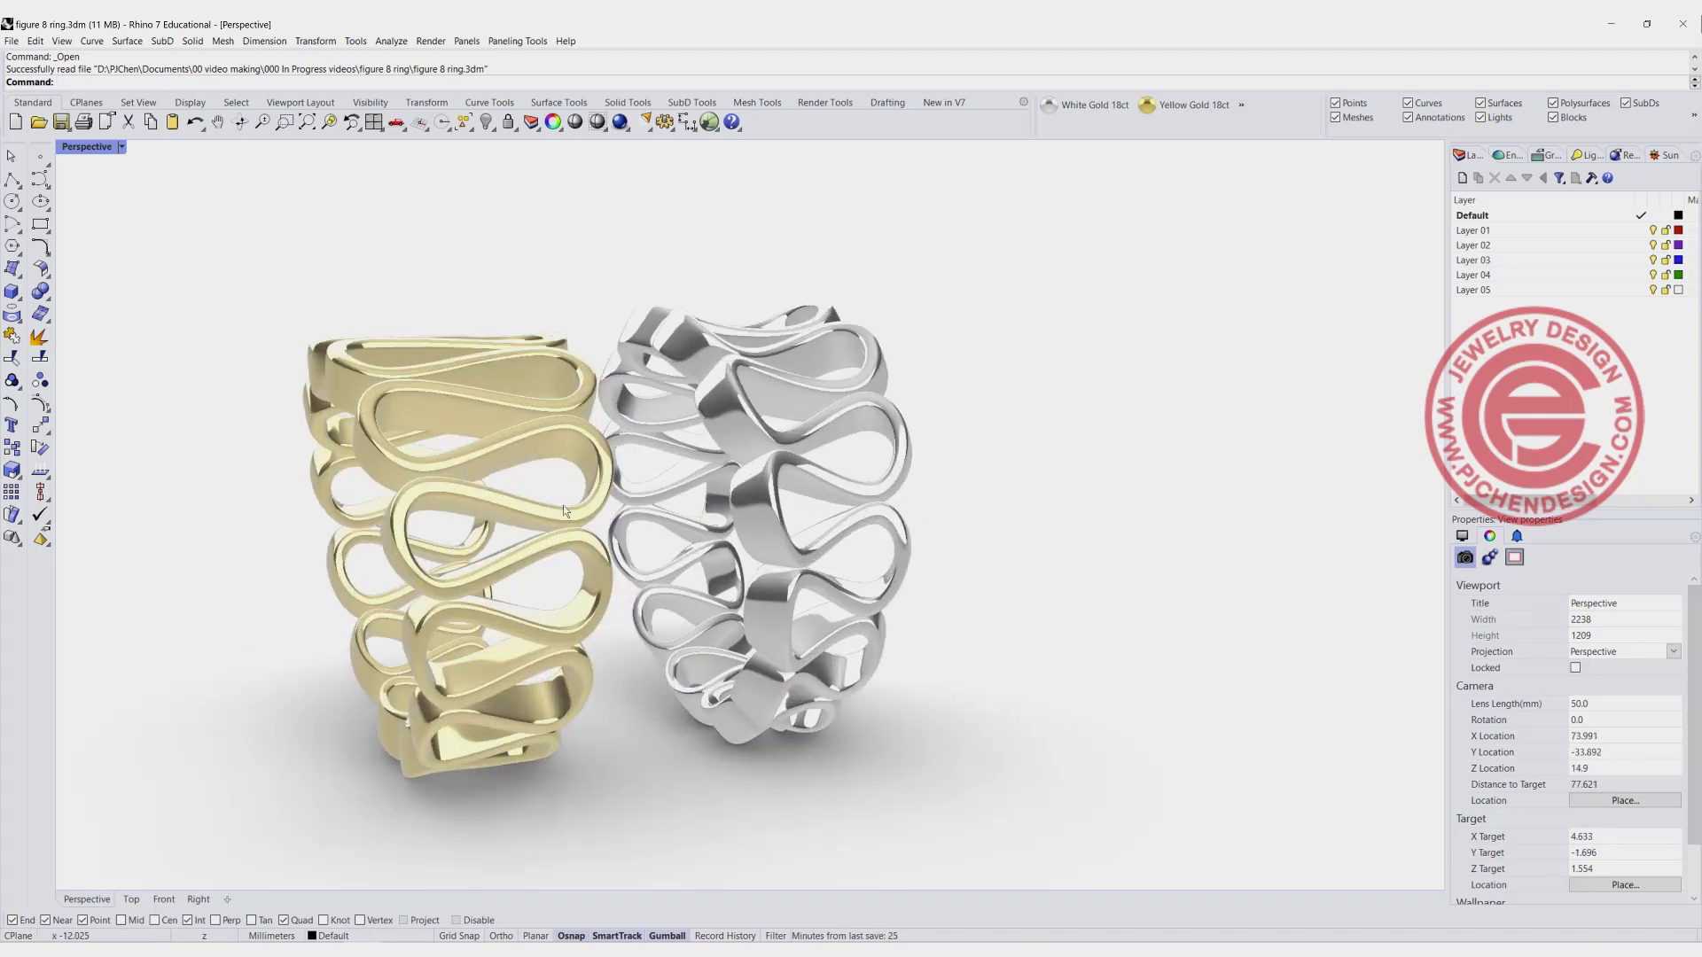
scroll(496, 619, "down", 3)
right_click_drag(496, 618, 649, 623)
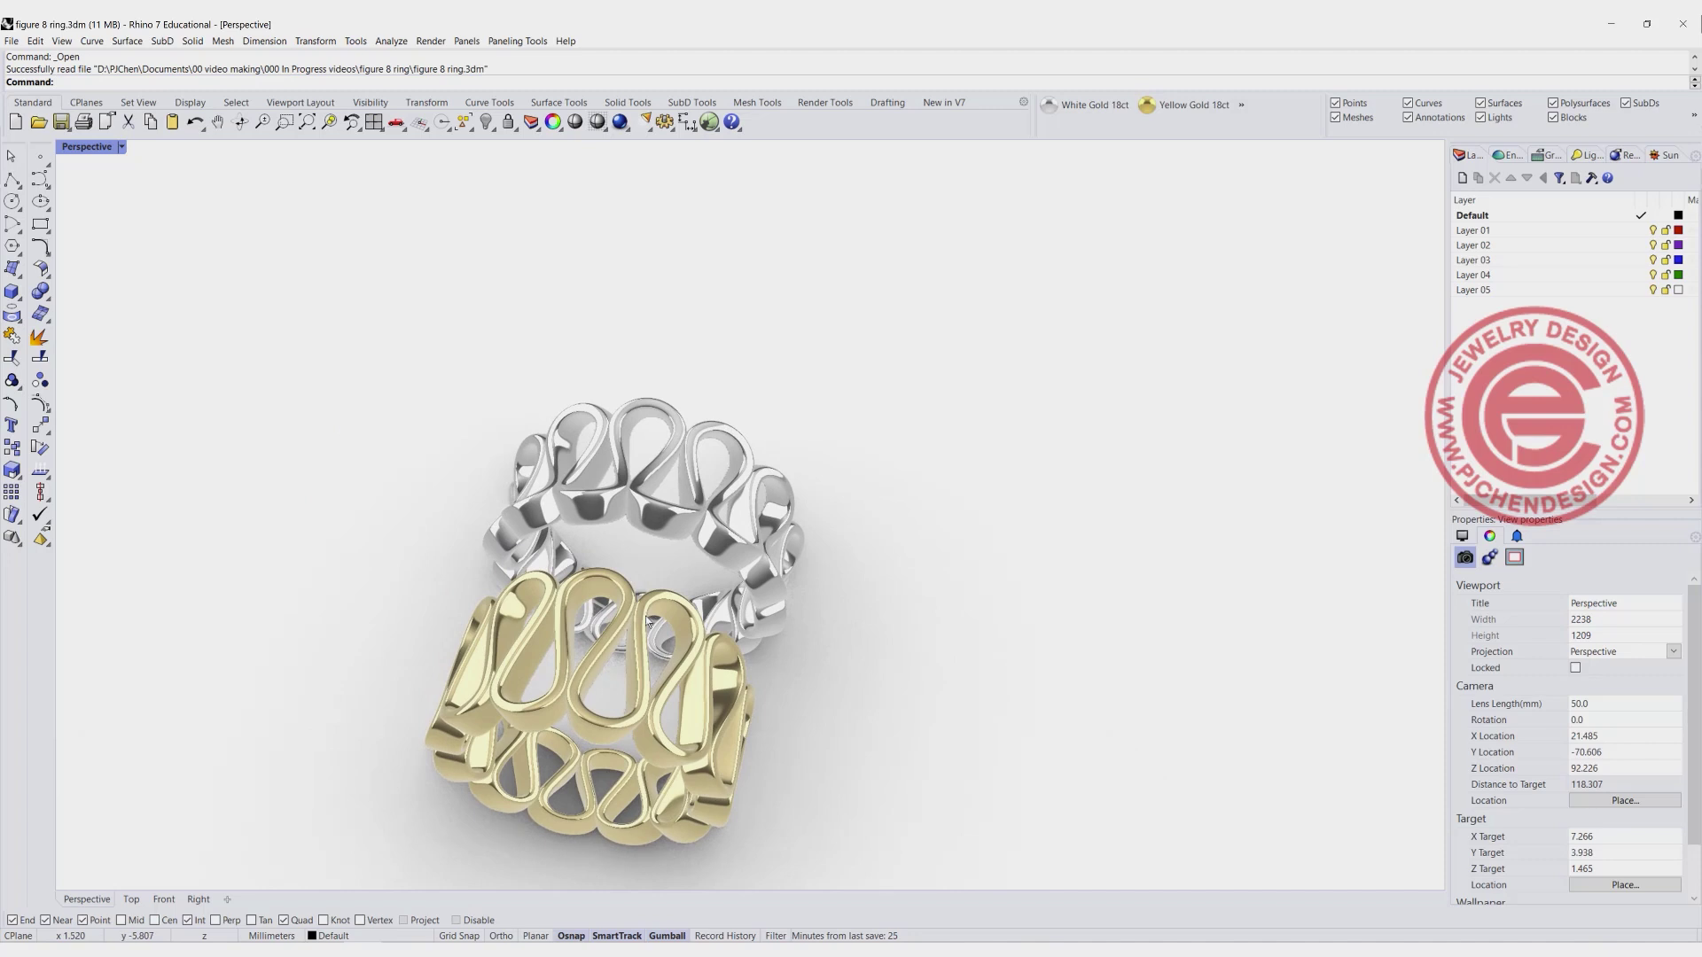
double_click(88, 148)
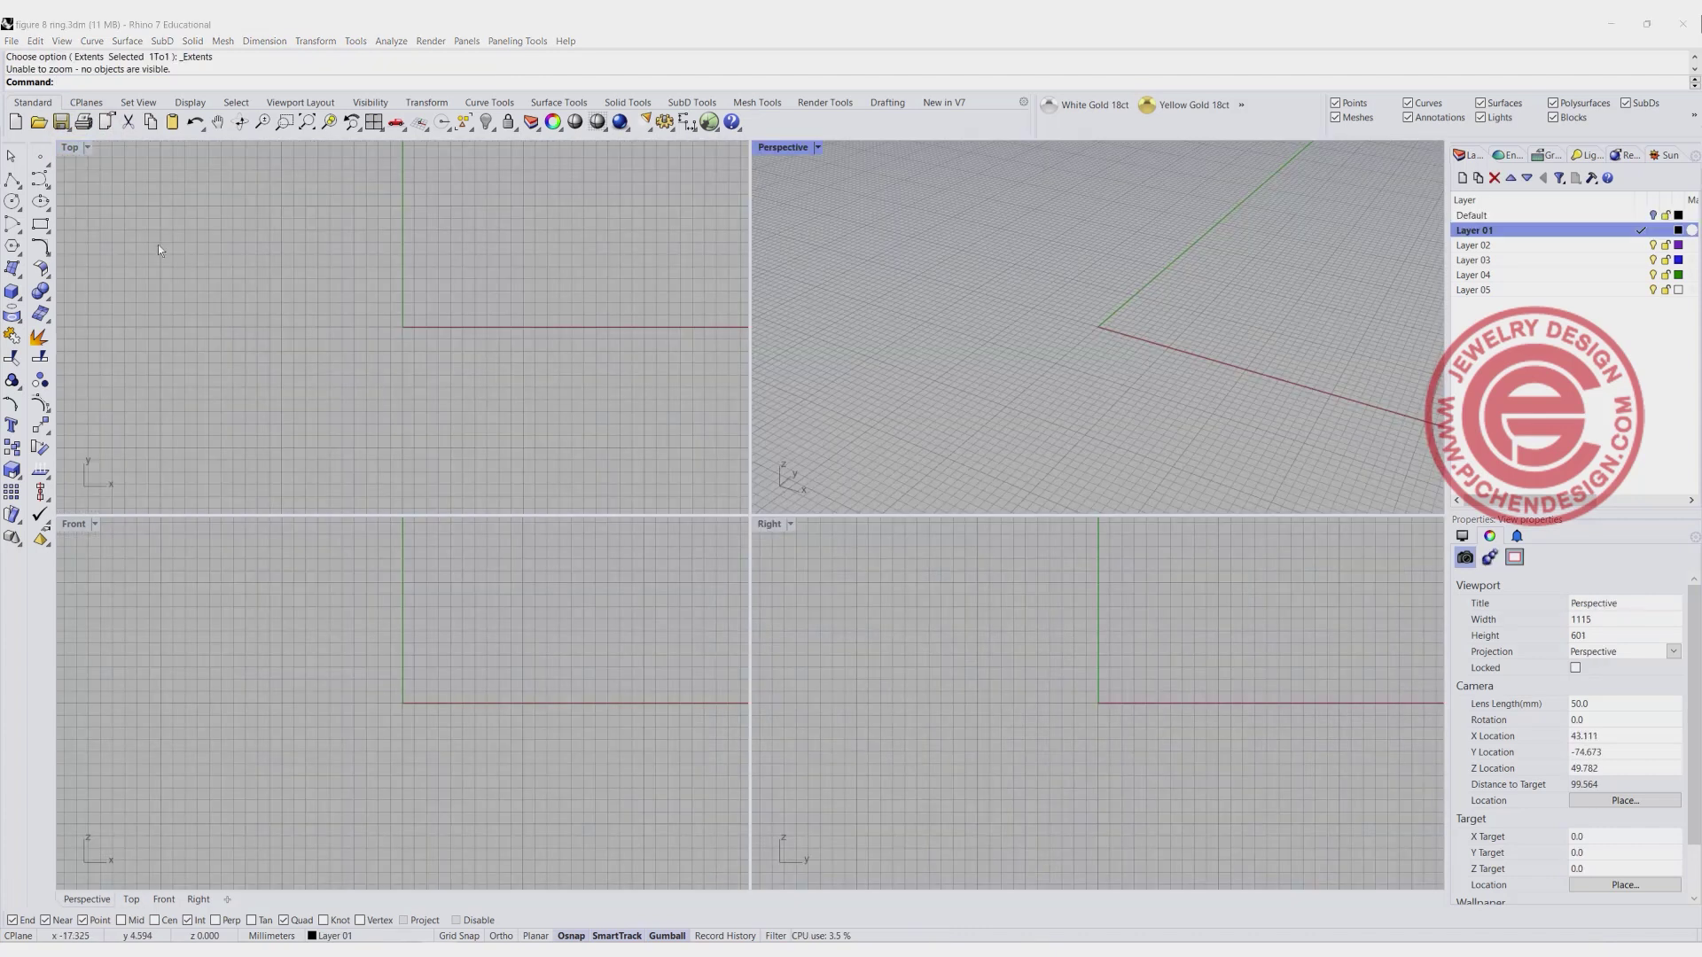
Draw a 16 mm diameter circle centred at the origin in the Front view and select it.
left_click(12, 203)
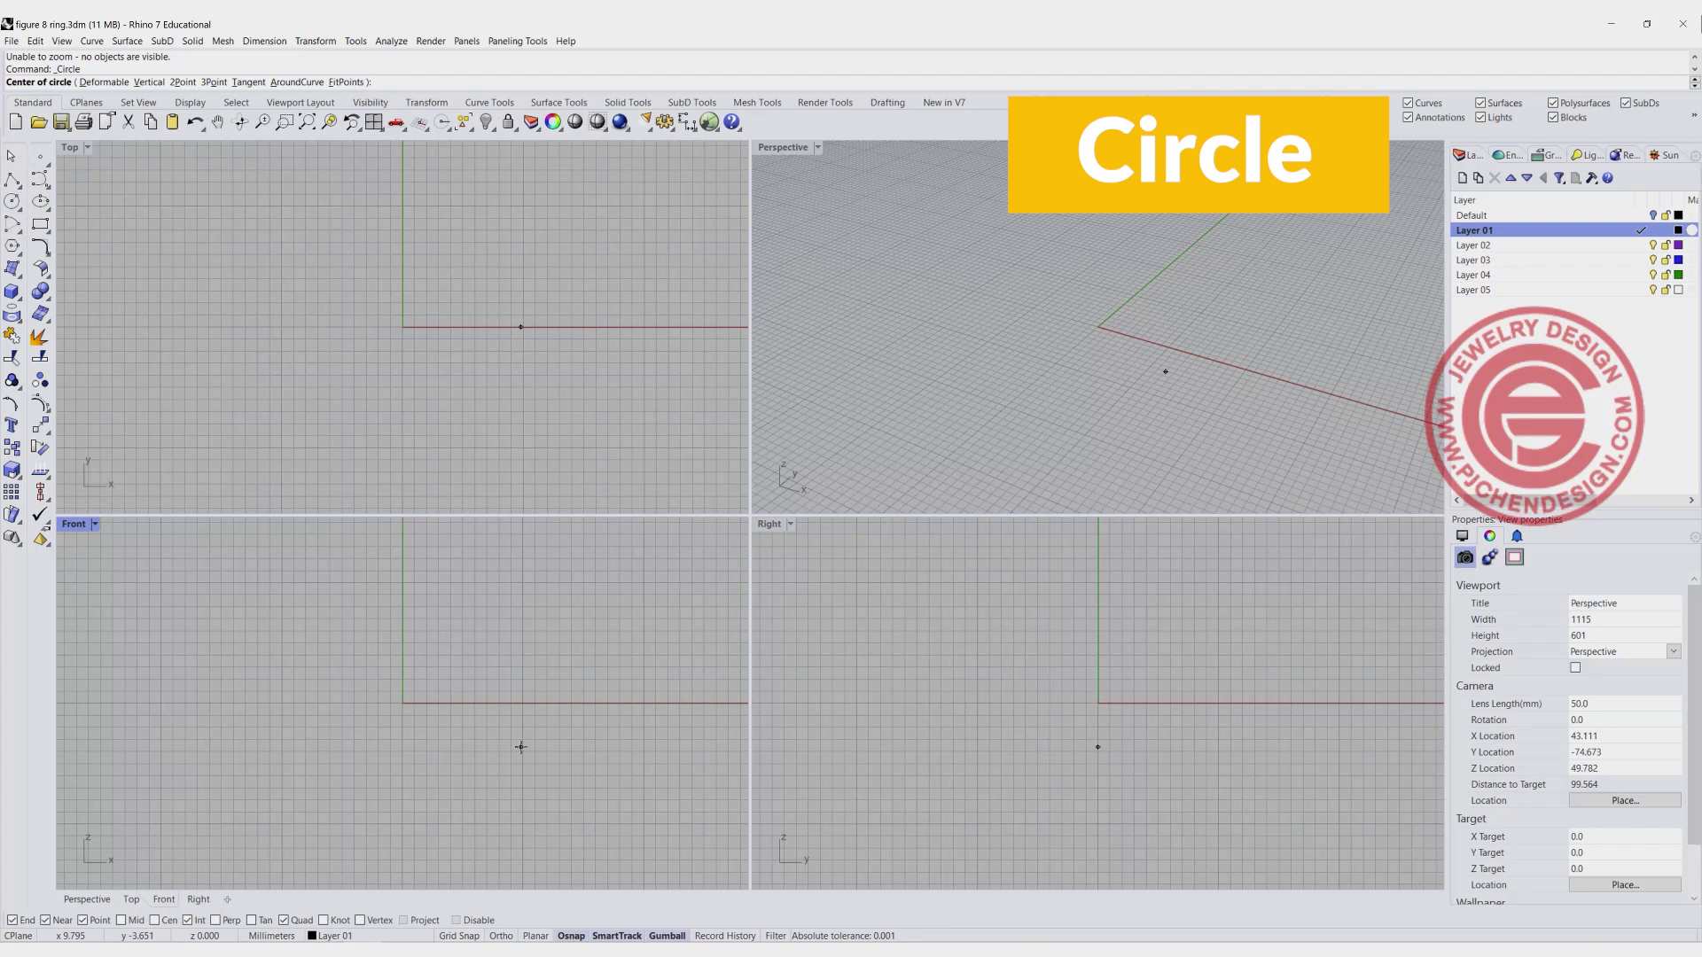
type("0")
key("Return")
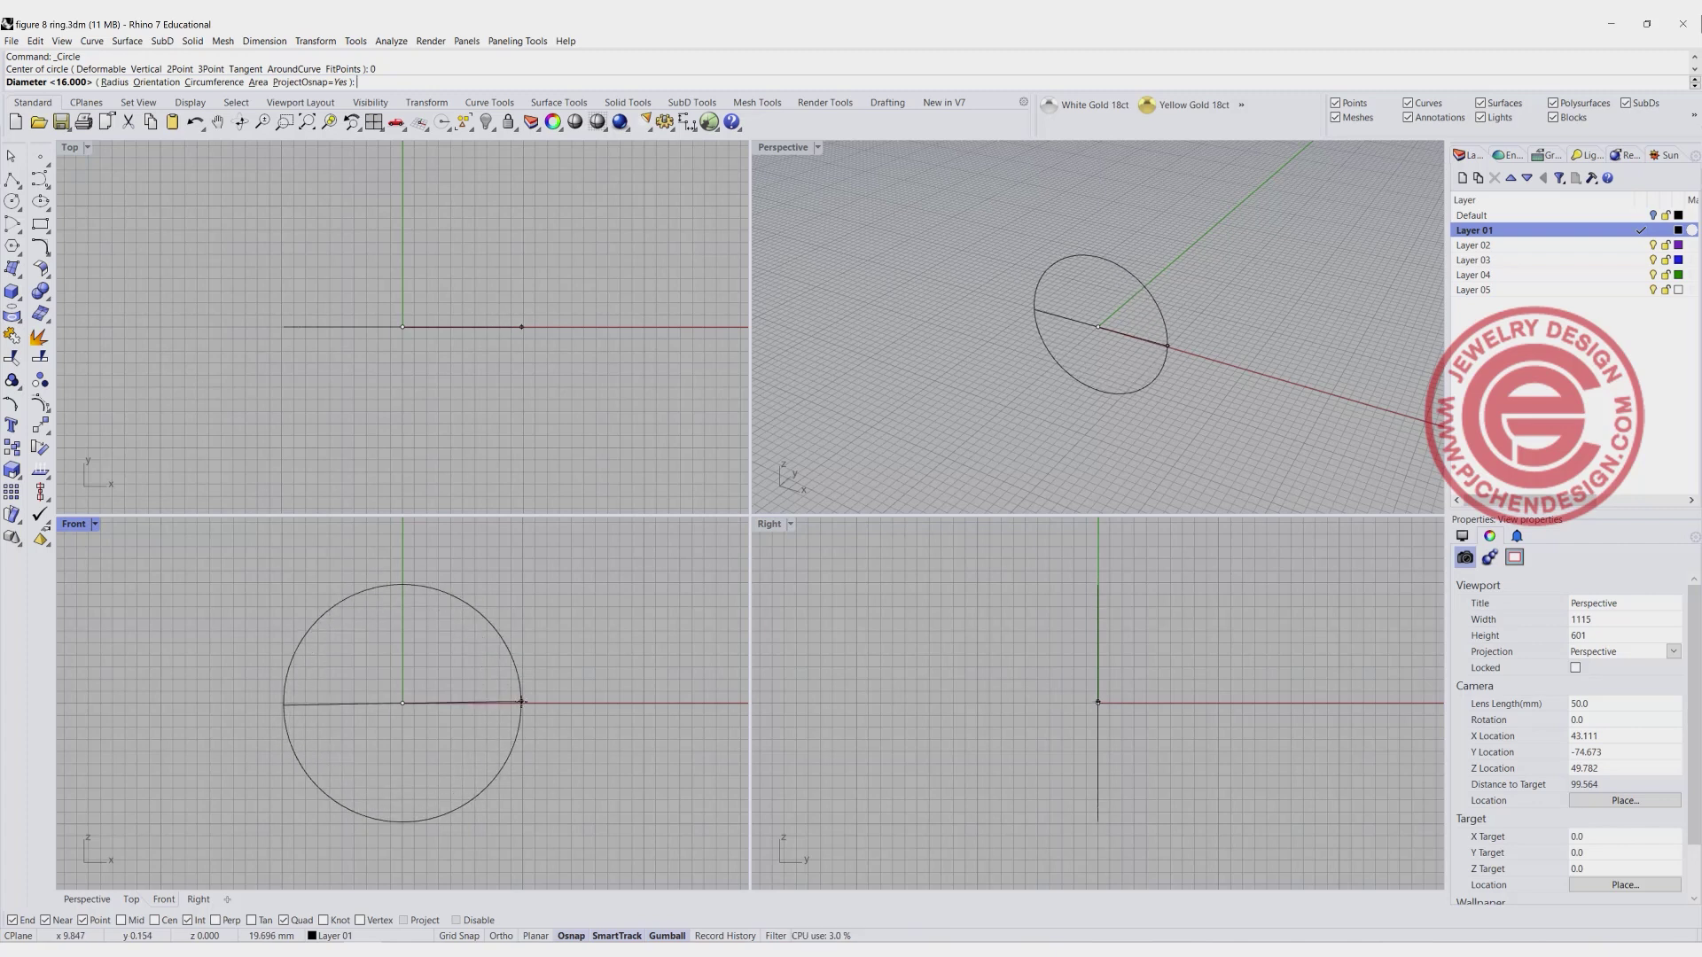
key("Return")
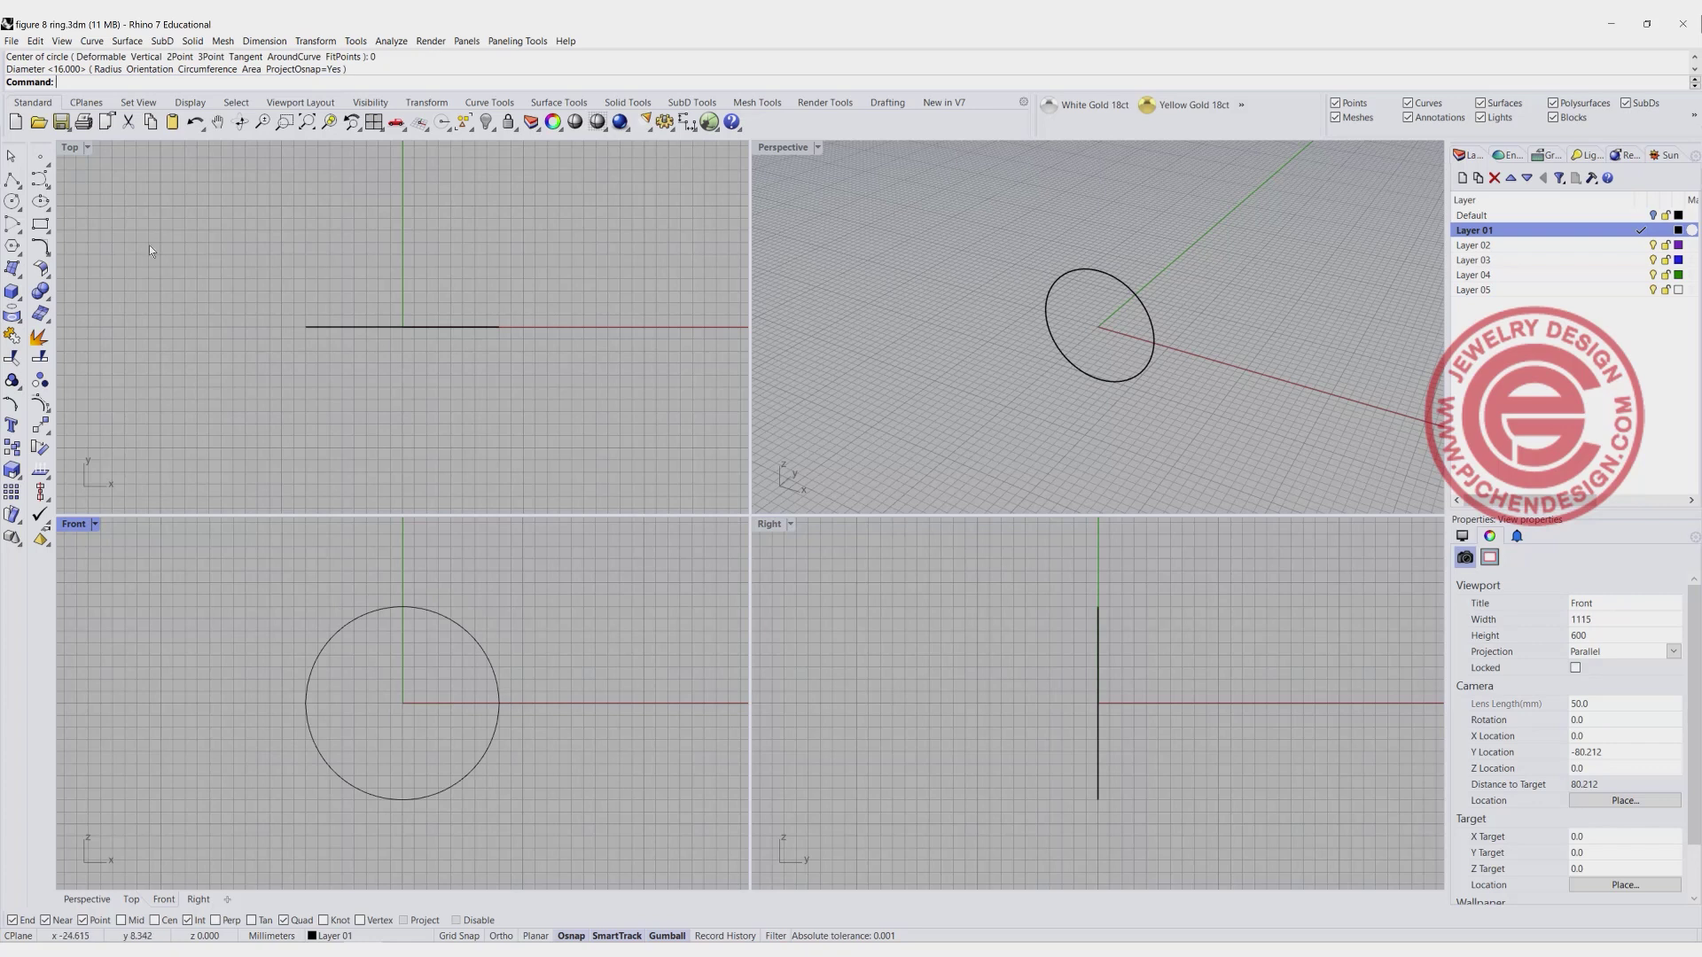
right_click_drag(497, 353, 349, 339)
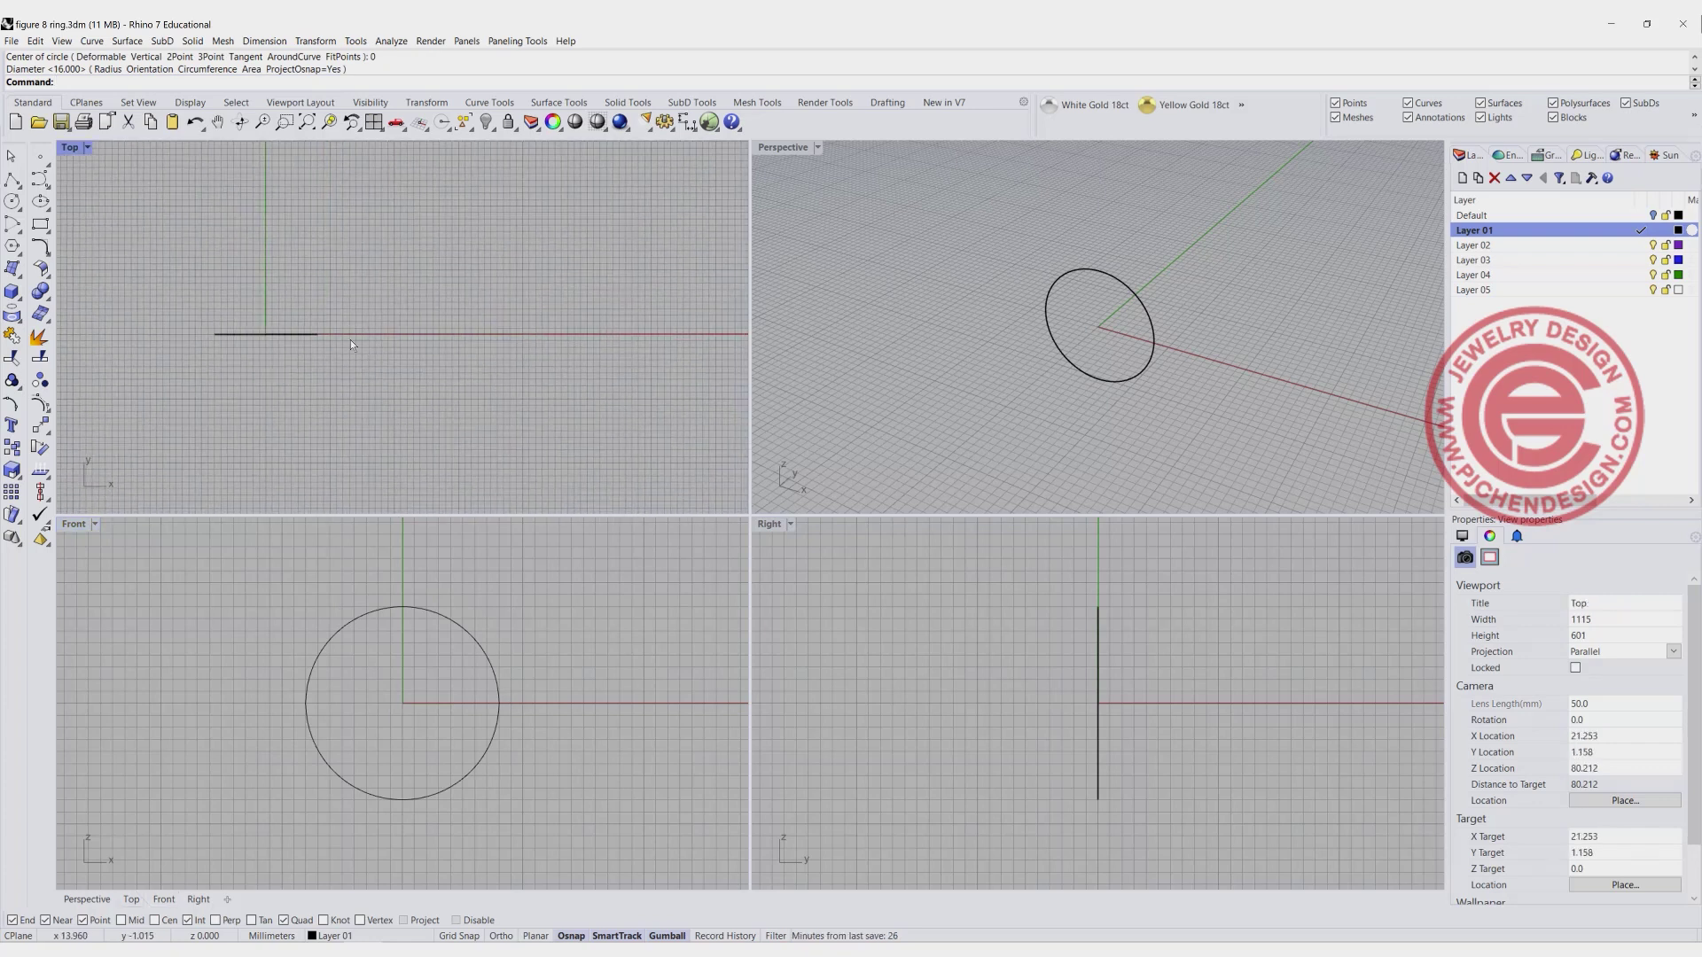
left_click(243, 334)
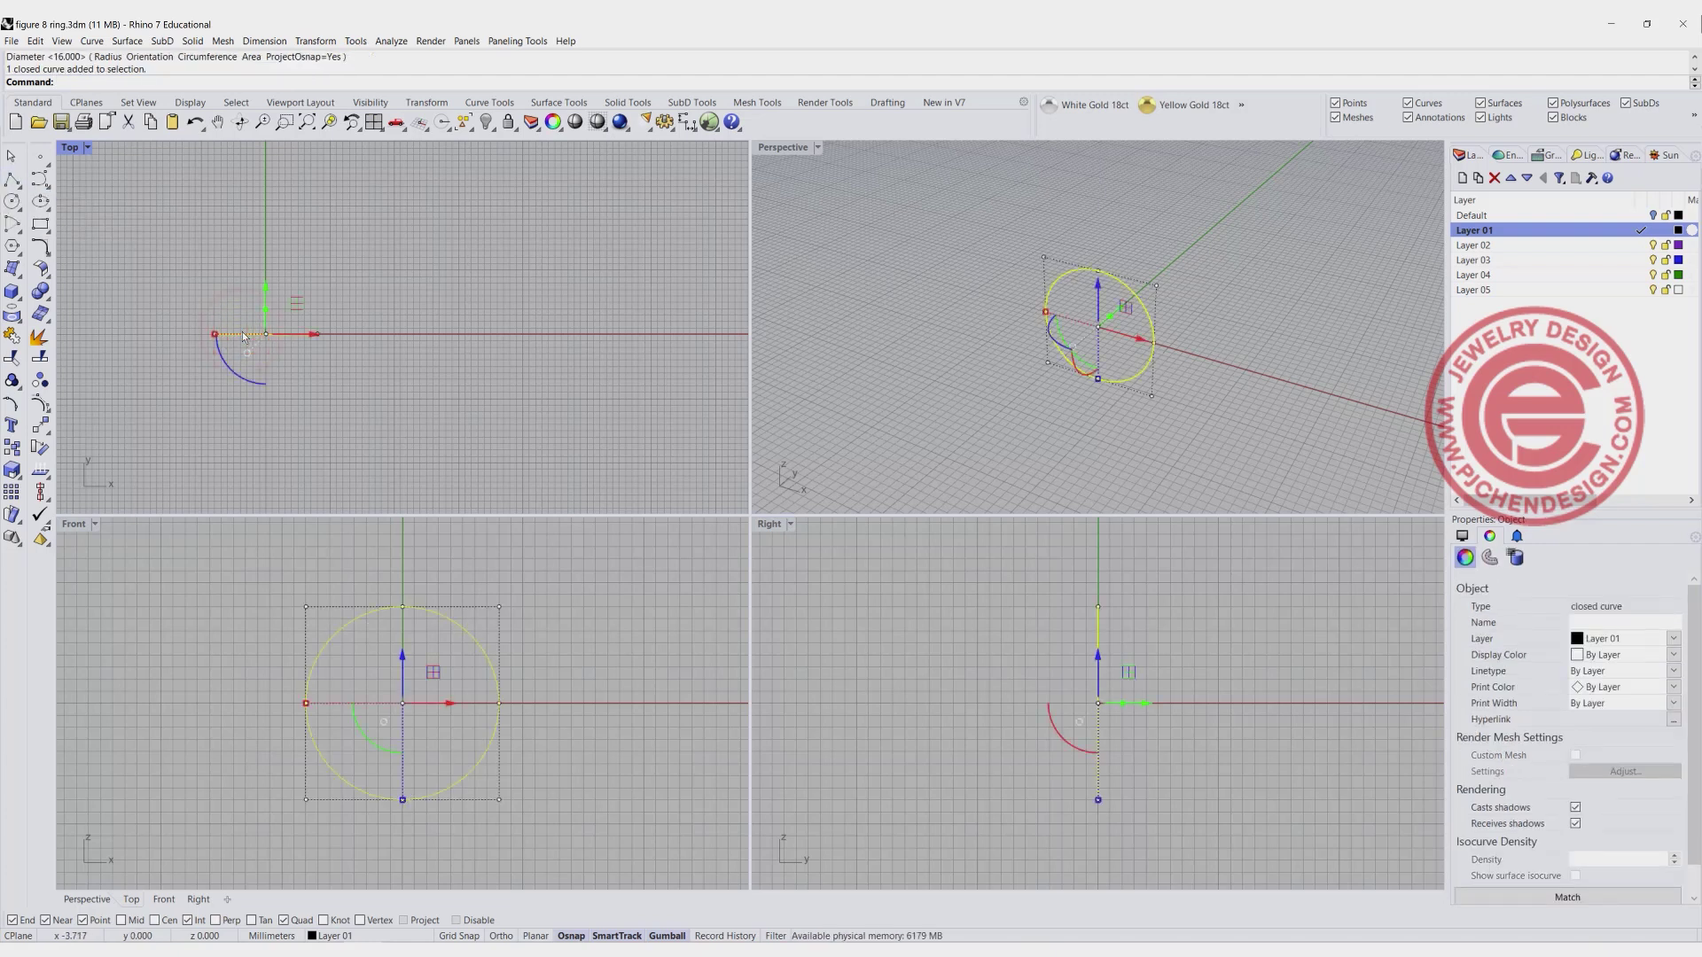
Measure the circle's length and copy the 50.265 value.
key("Return")
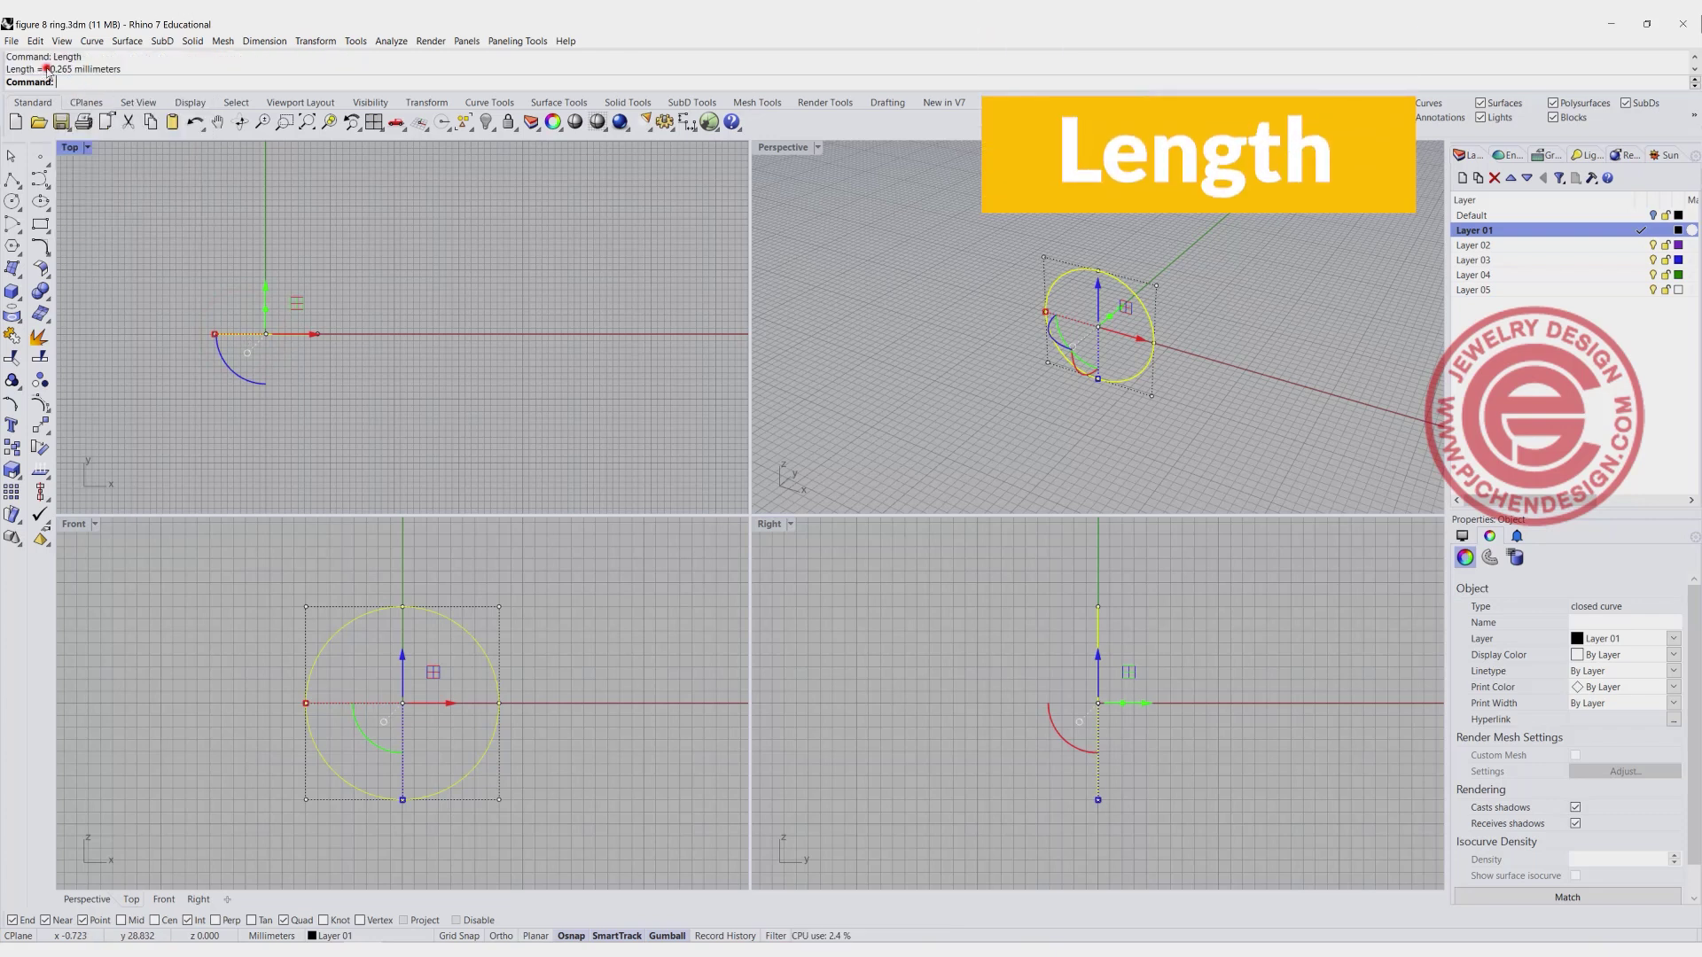
left_click_drag(47, 69, 71, 70)
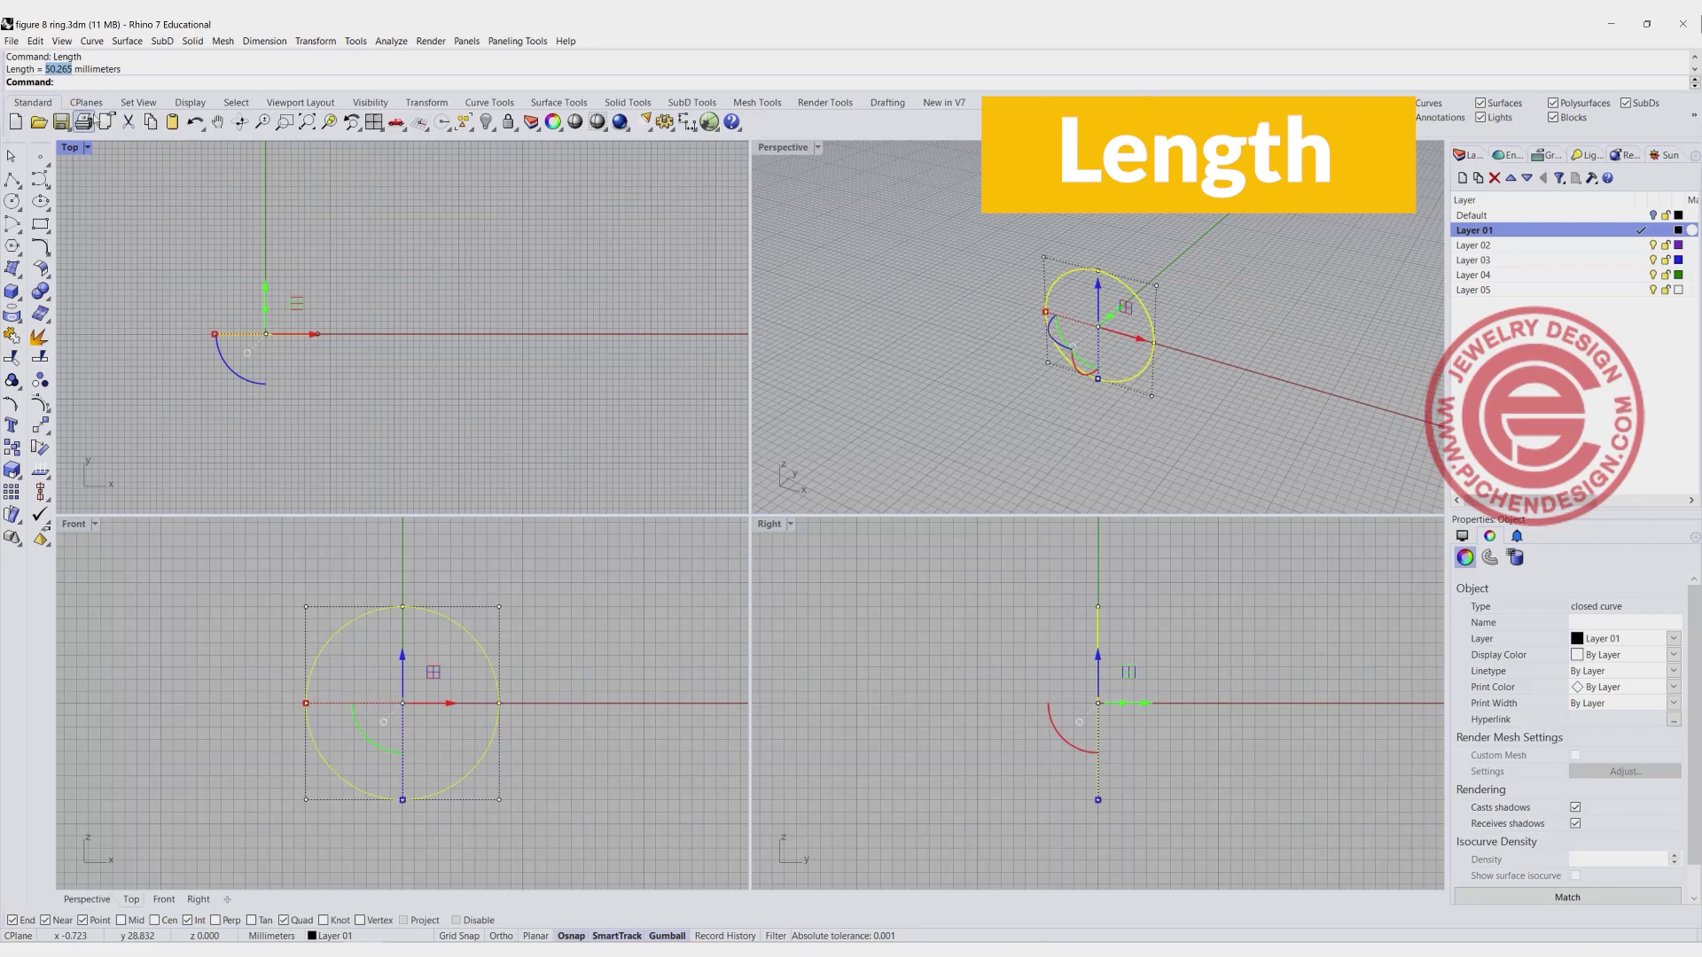
key("ctrl+c")
key("Escape")
key("ctrl+v")
key("Return")
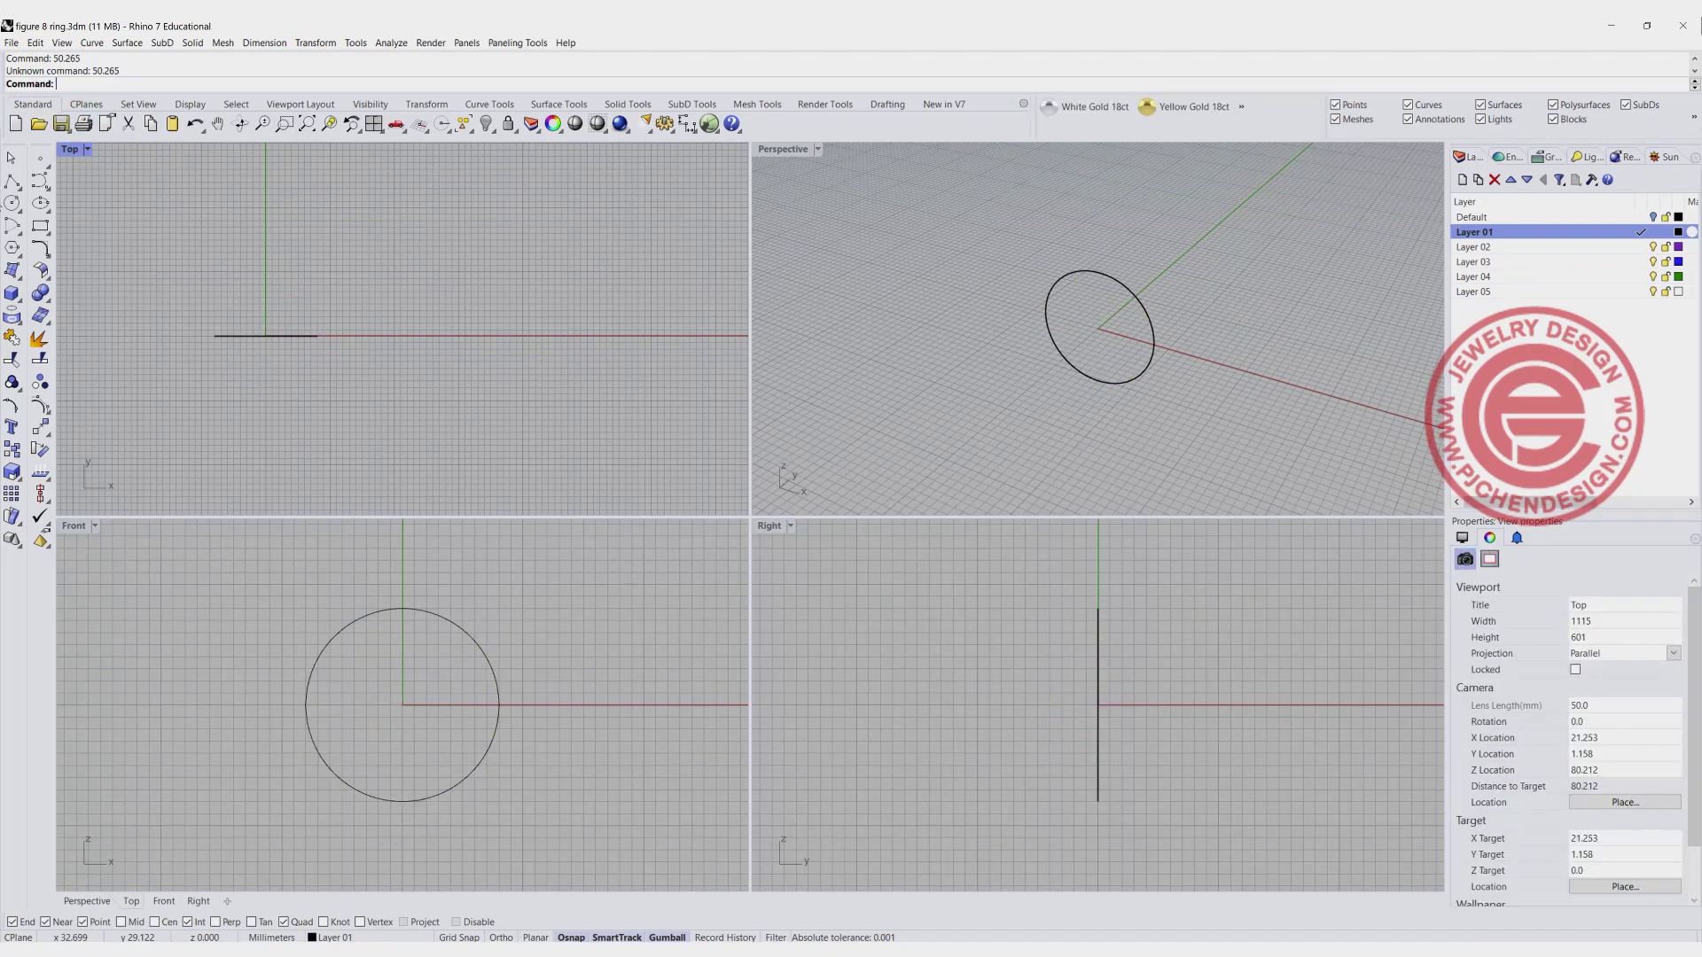
Draw a horizontal 50.265 mm polyline above the circle in the Top view.
left_click(10, 184)
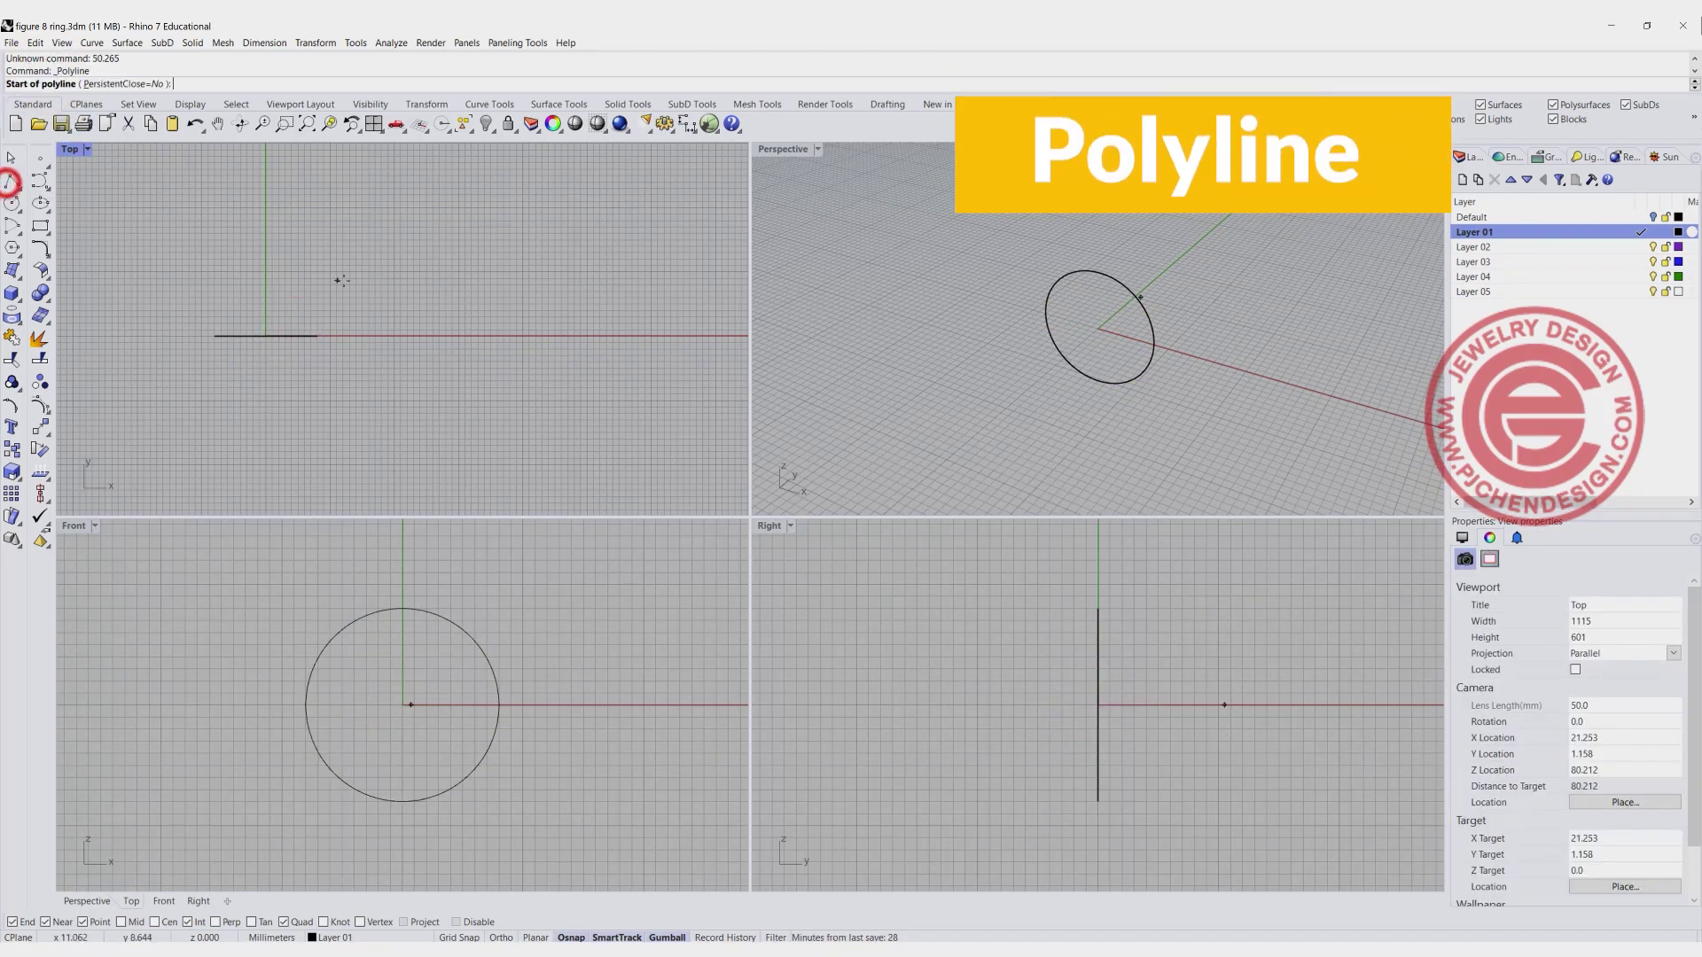
left_click(314, 249)
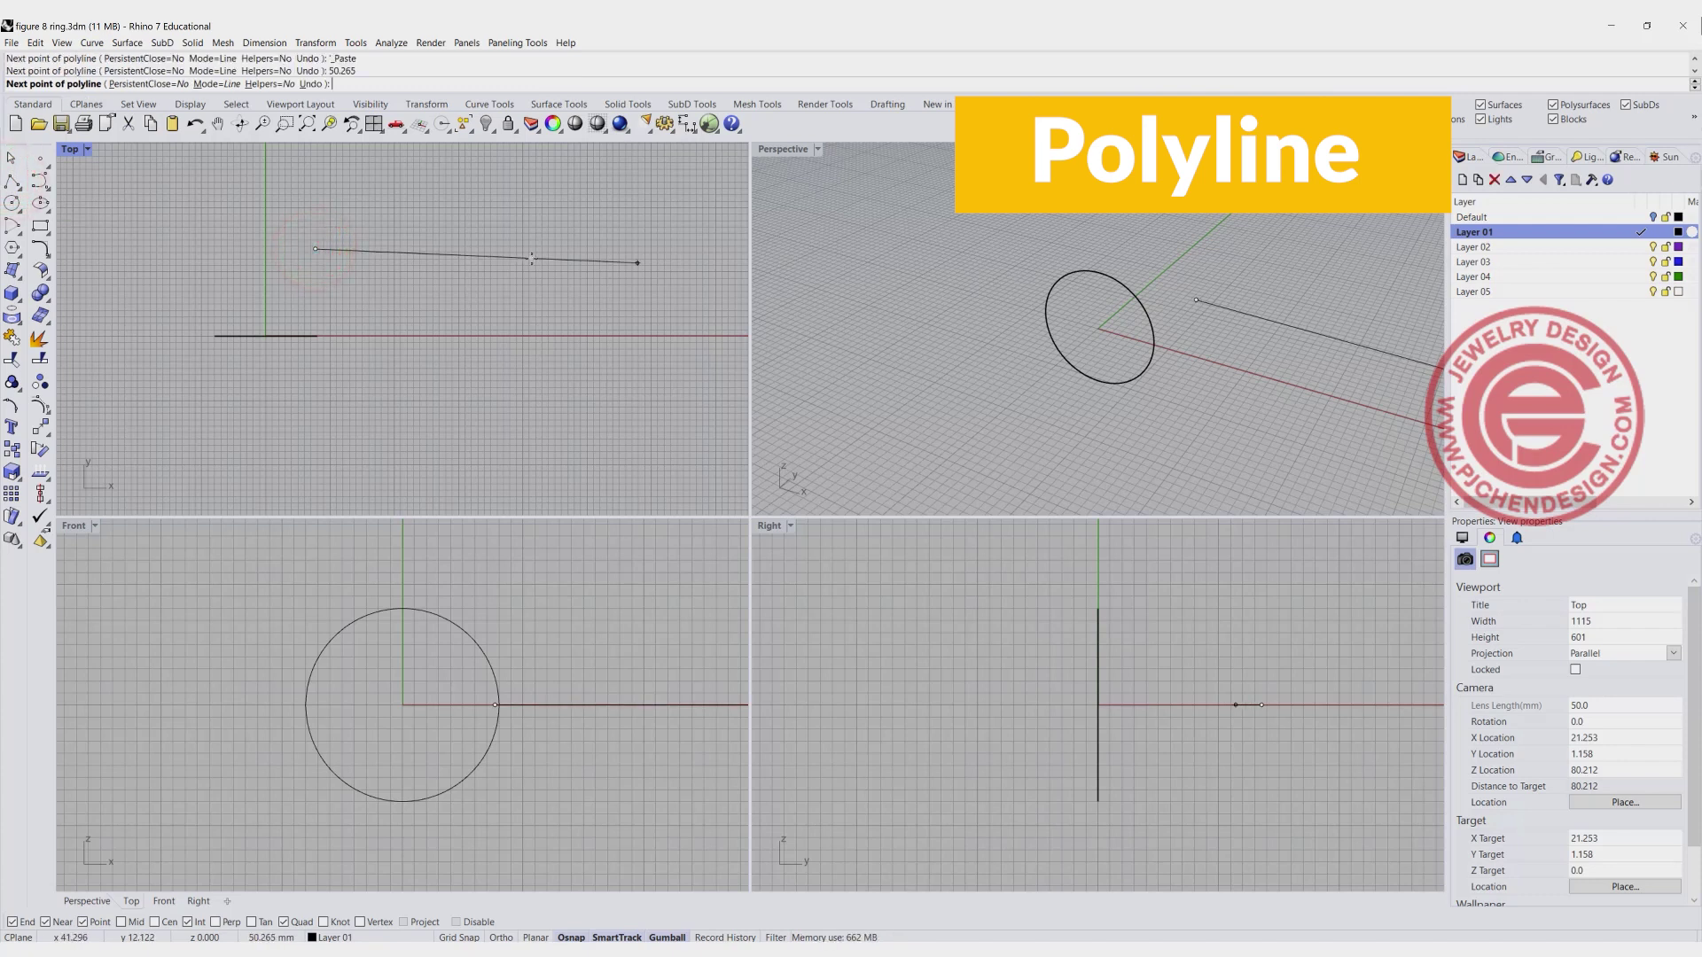
key("ctrl+v")
key("Return")
key("shift")
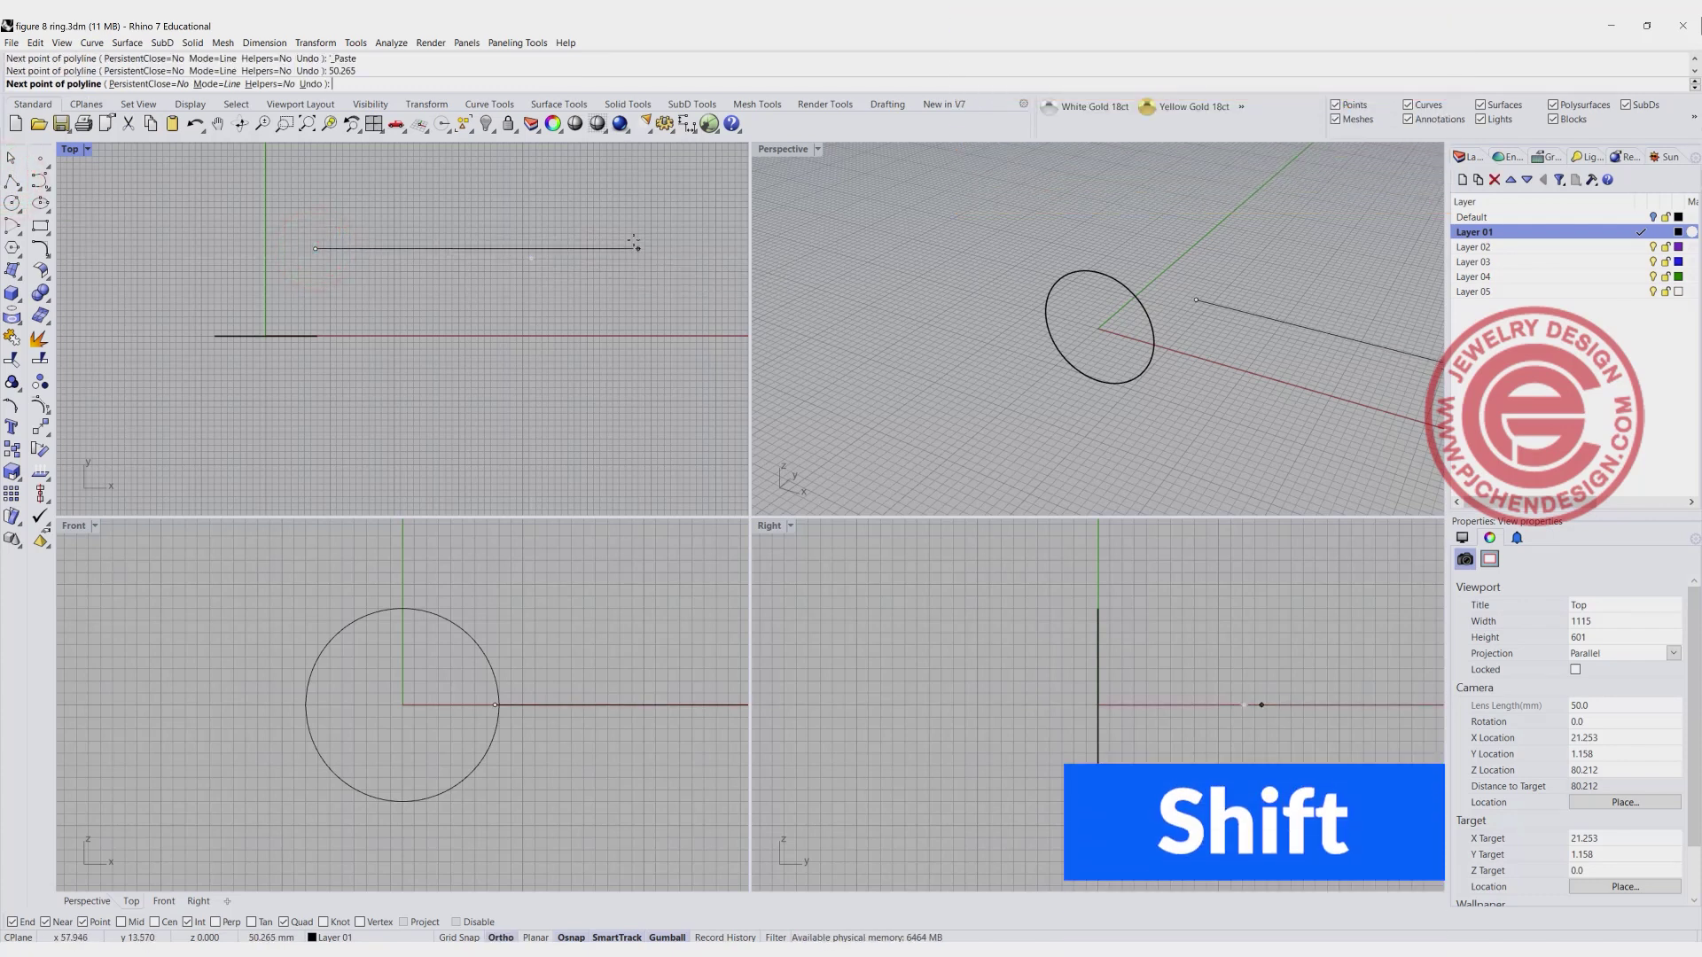
left_click(638, 248)
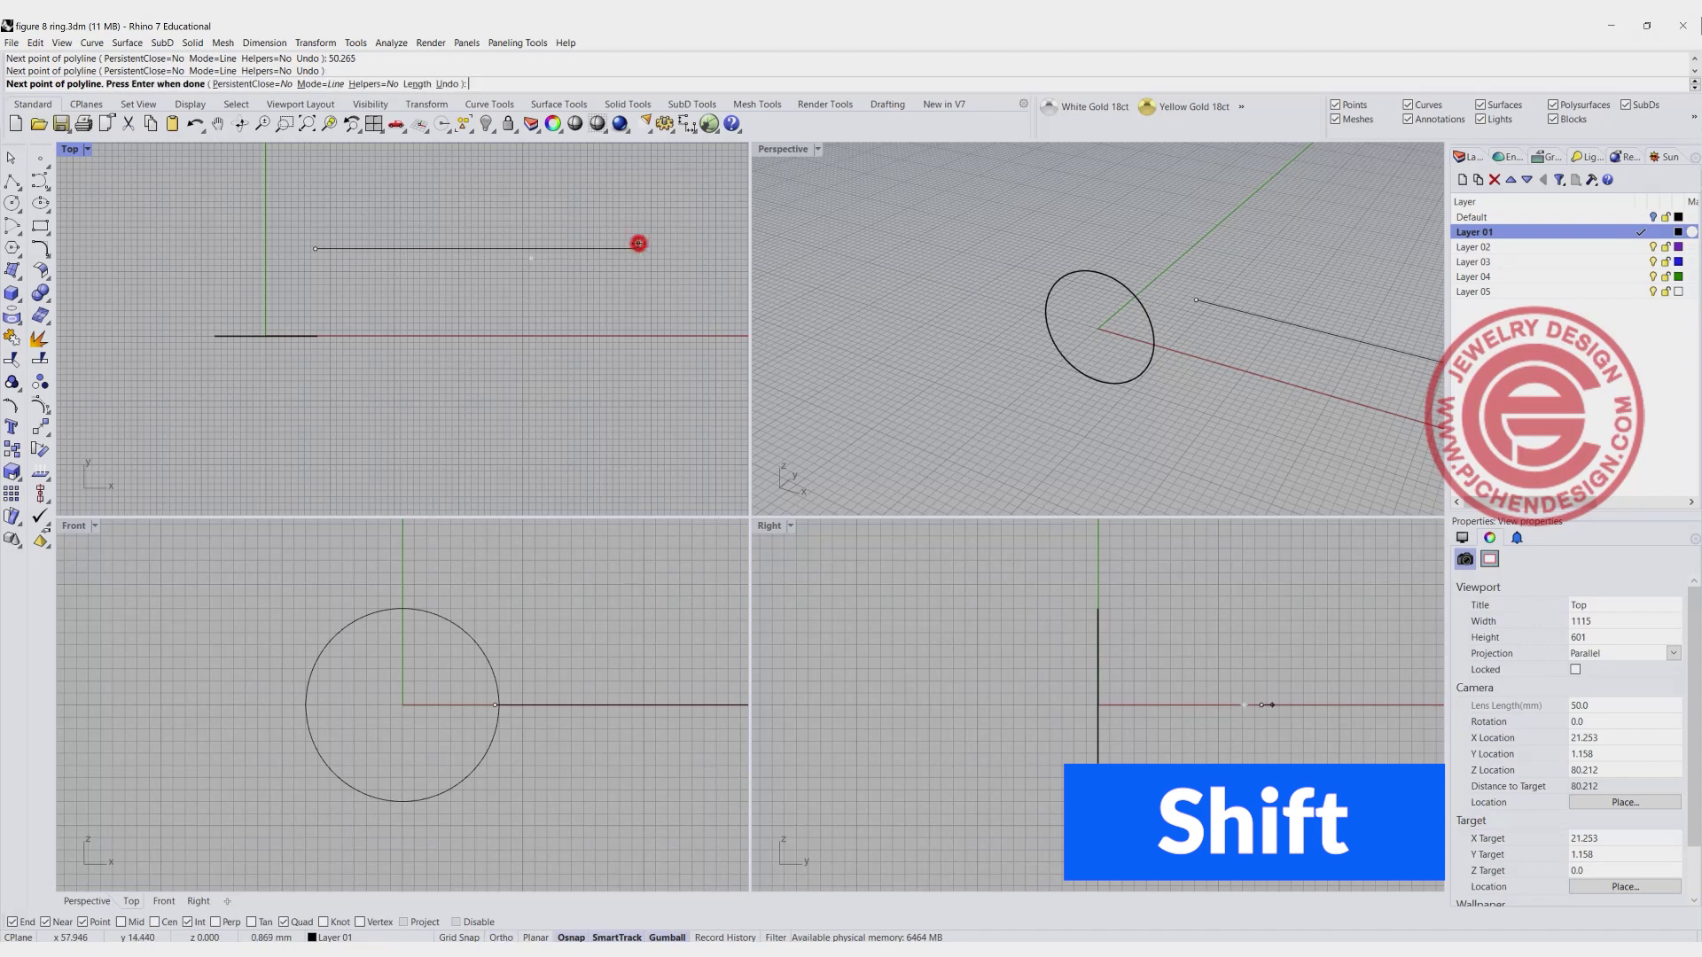
key("Return")
left_click(483, 249)
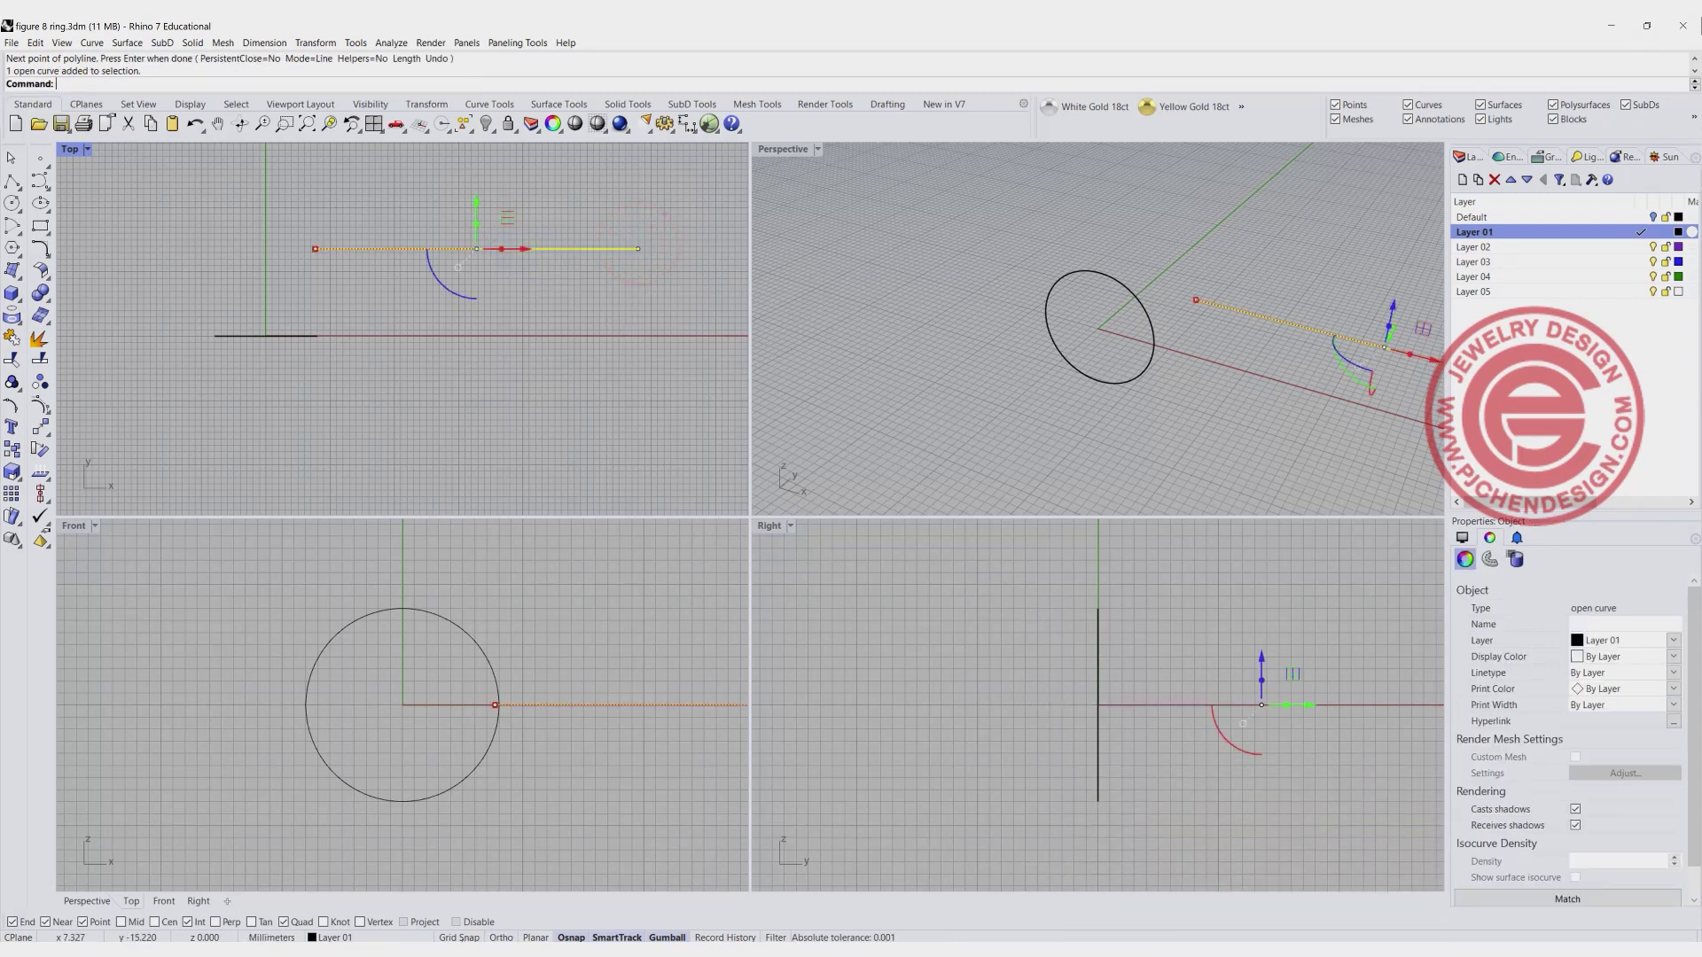
left_click(1114, 384)
scroll(490, 265, "down", 2)
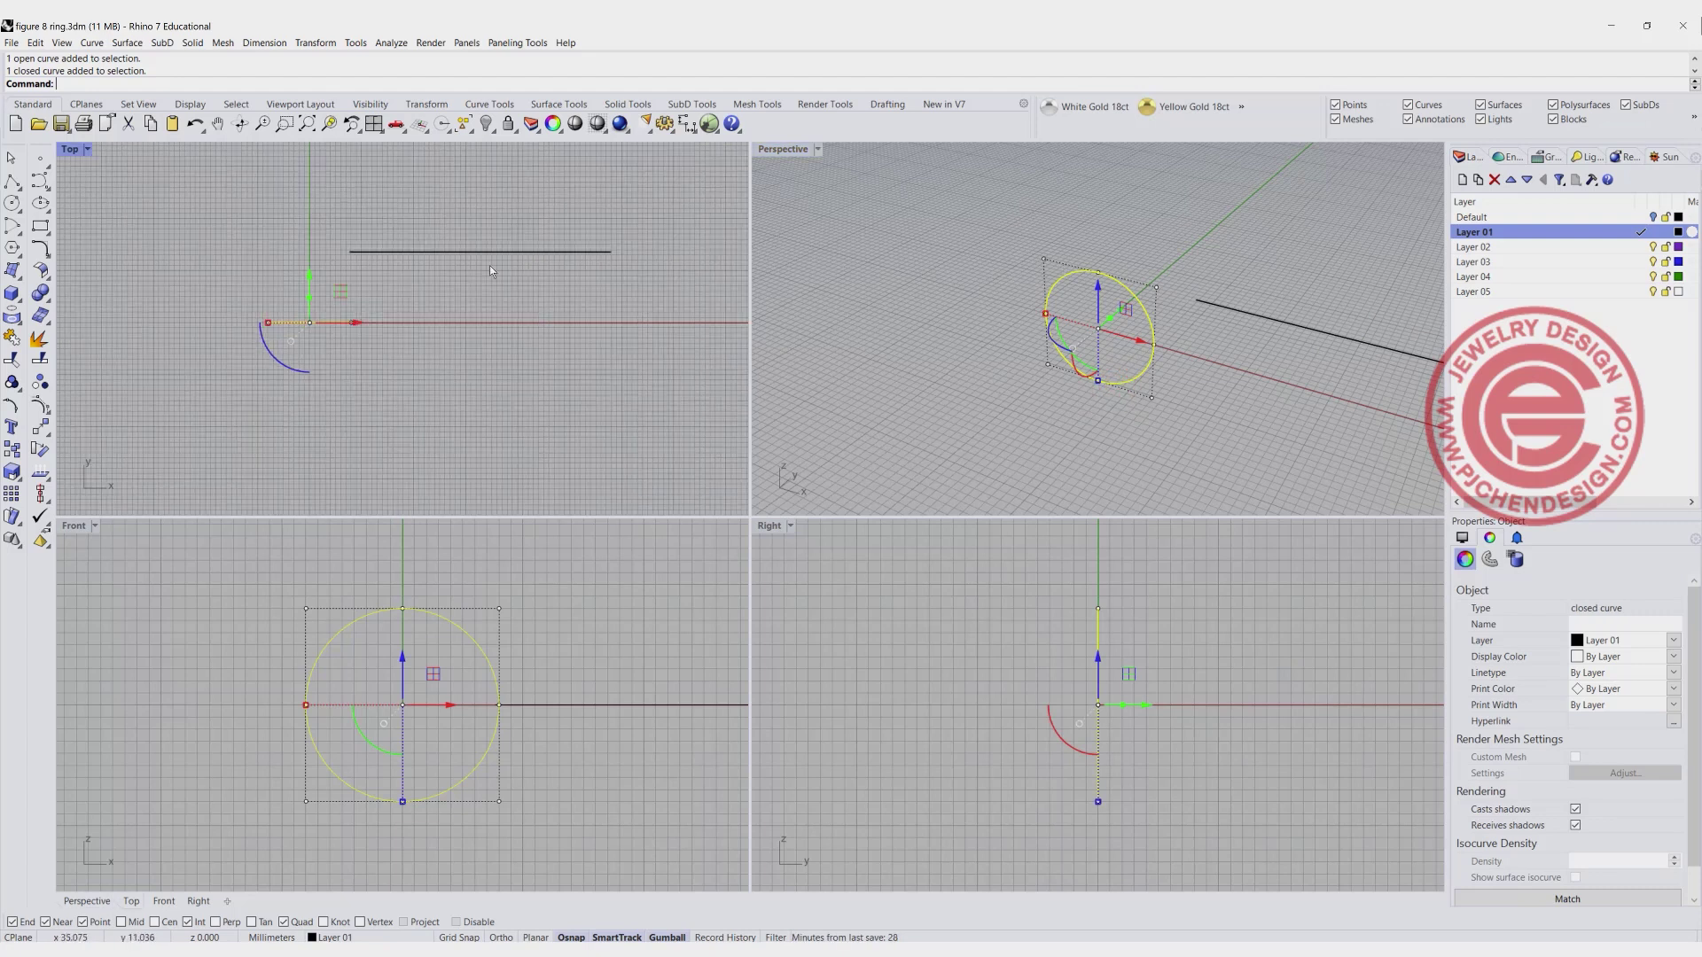
In the maximized Top view, draw a short vertical Line from Midpoint centred on the horizontal line's left end.
double_click(69, 154)
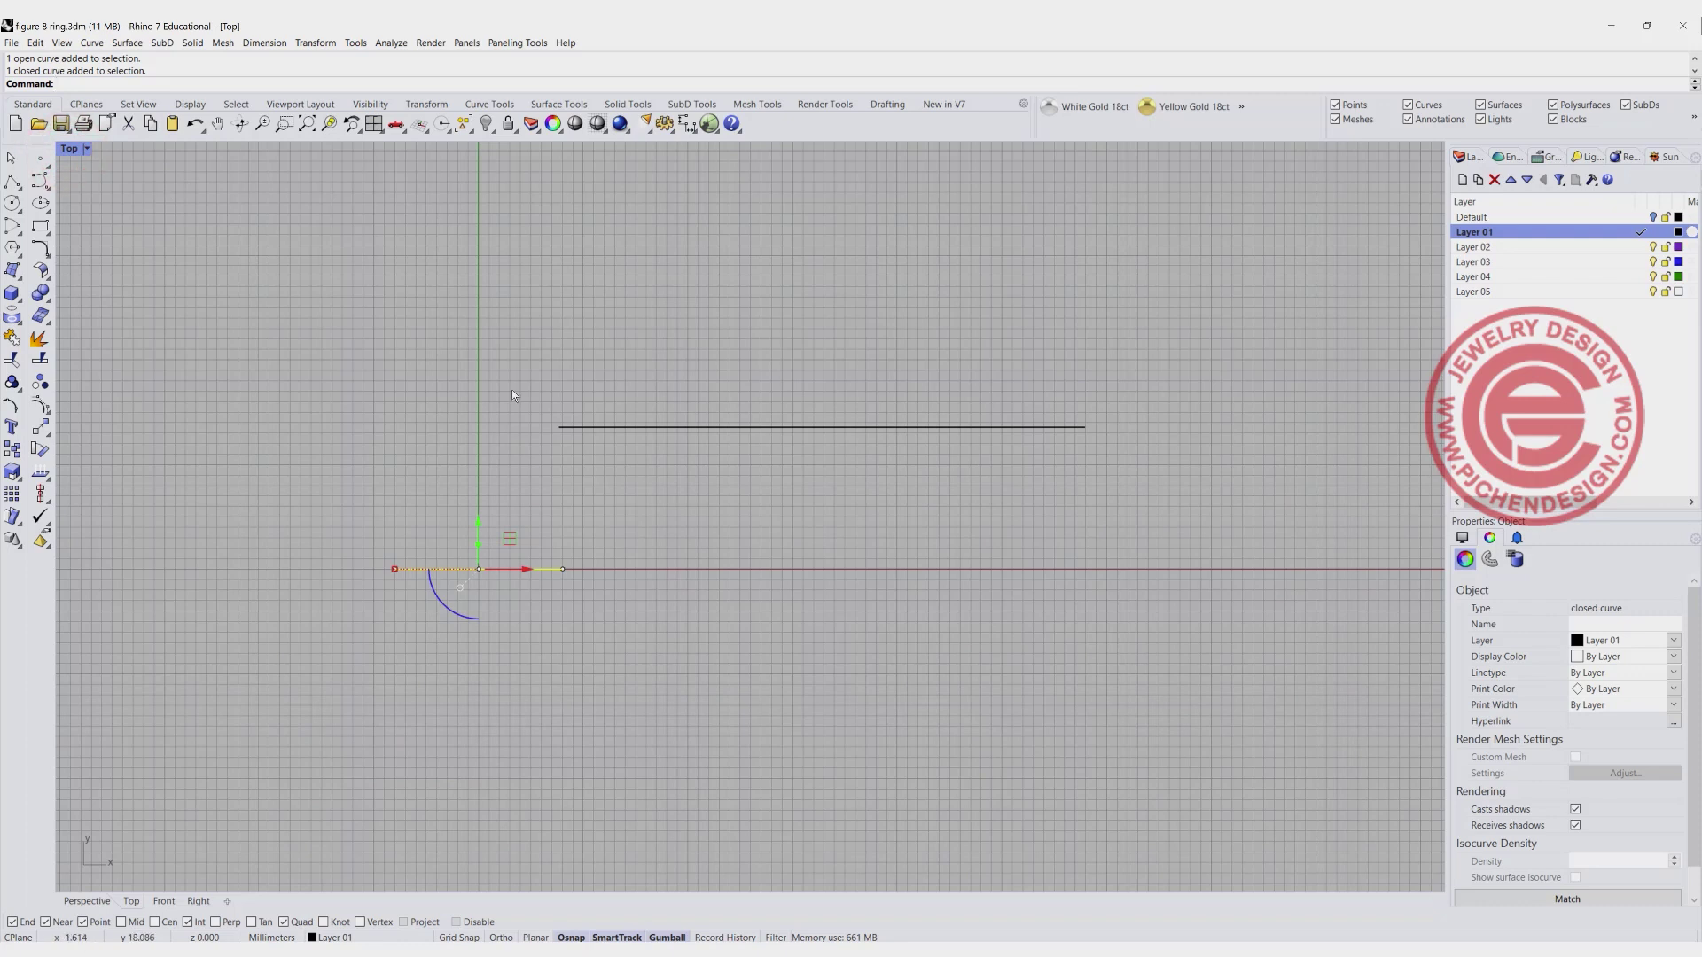
scroll(512, 395, "up", 2)
right_click_drag(594, 448, 306, 432)
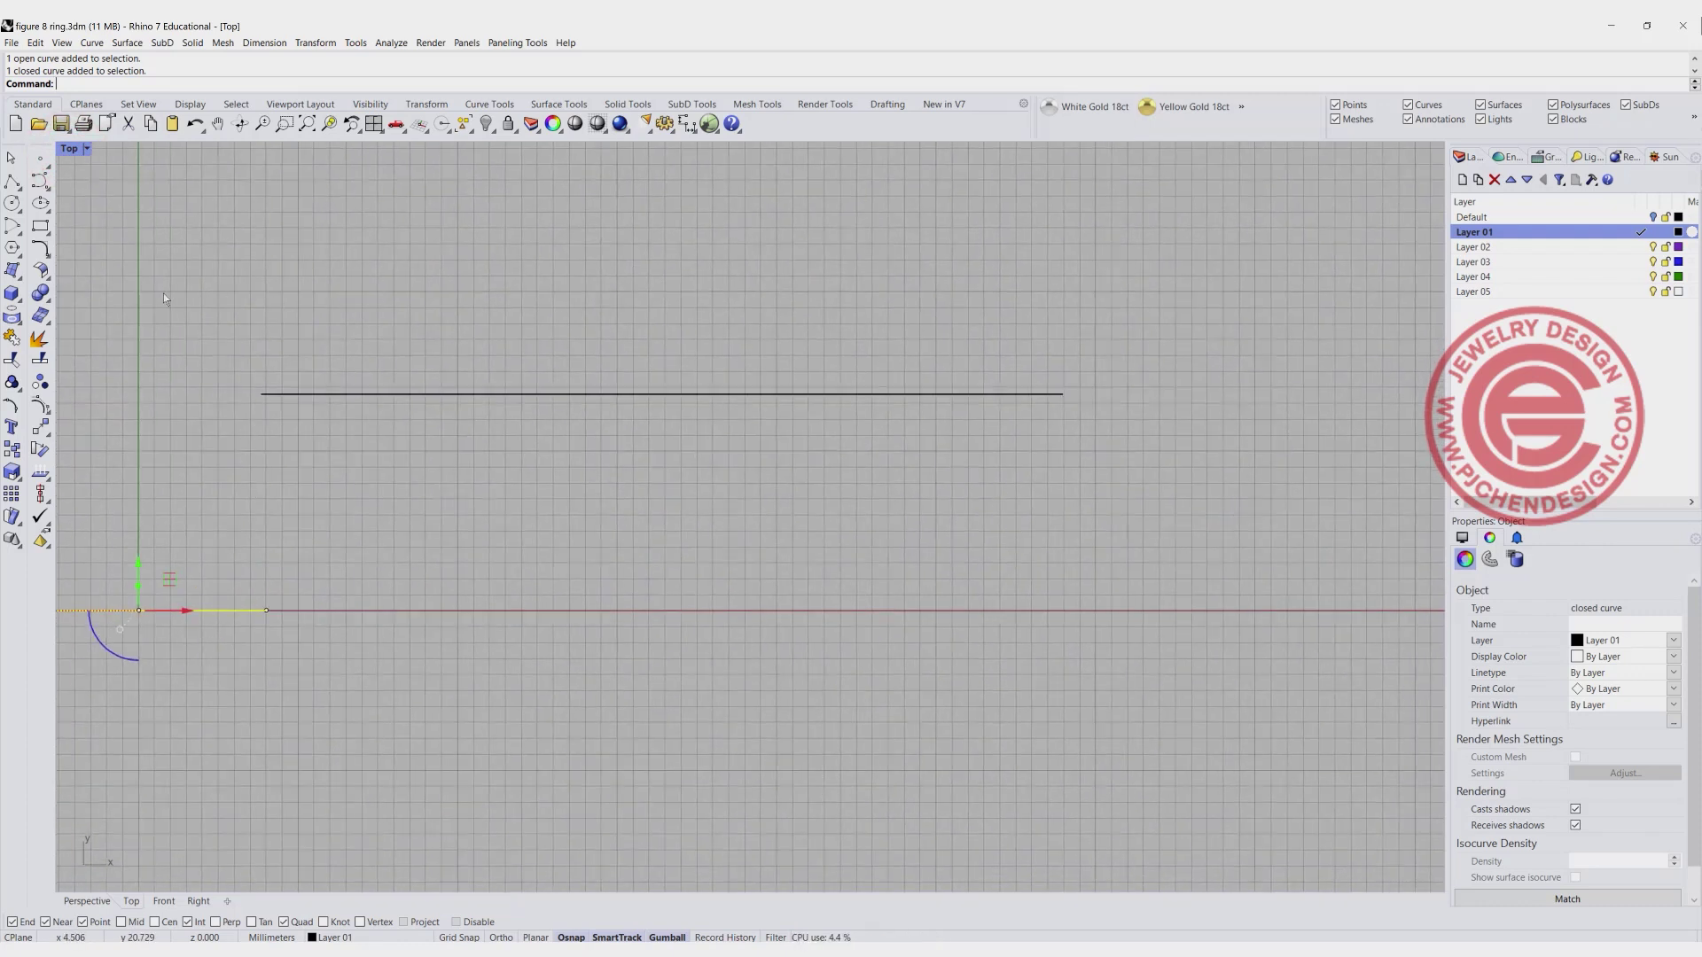
left_click(48, 252)
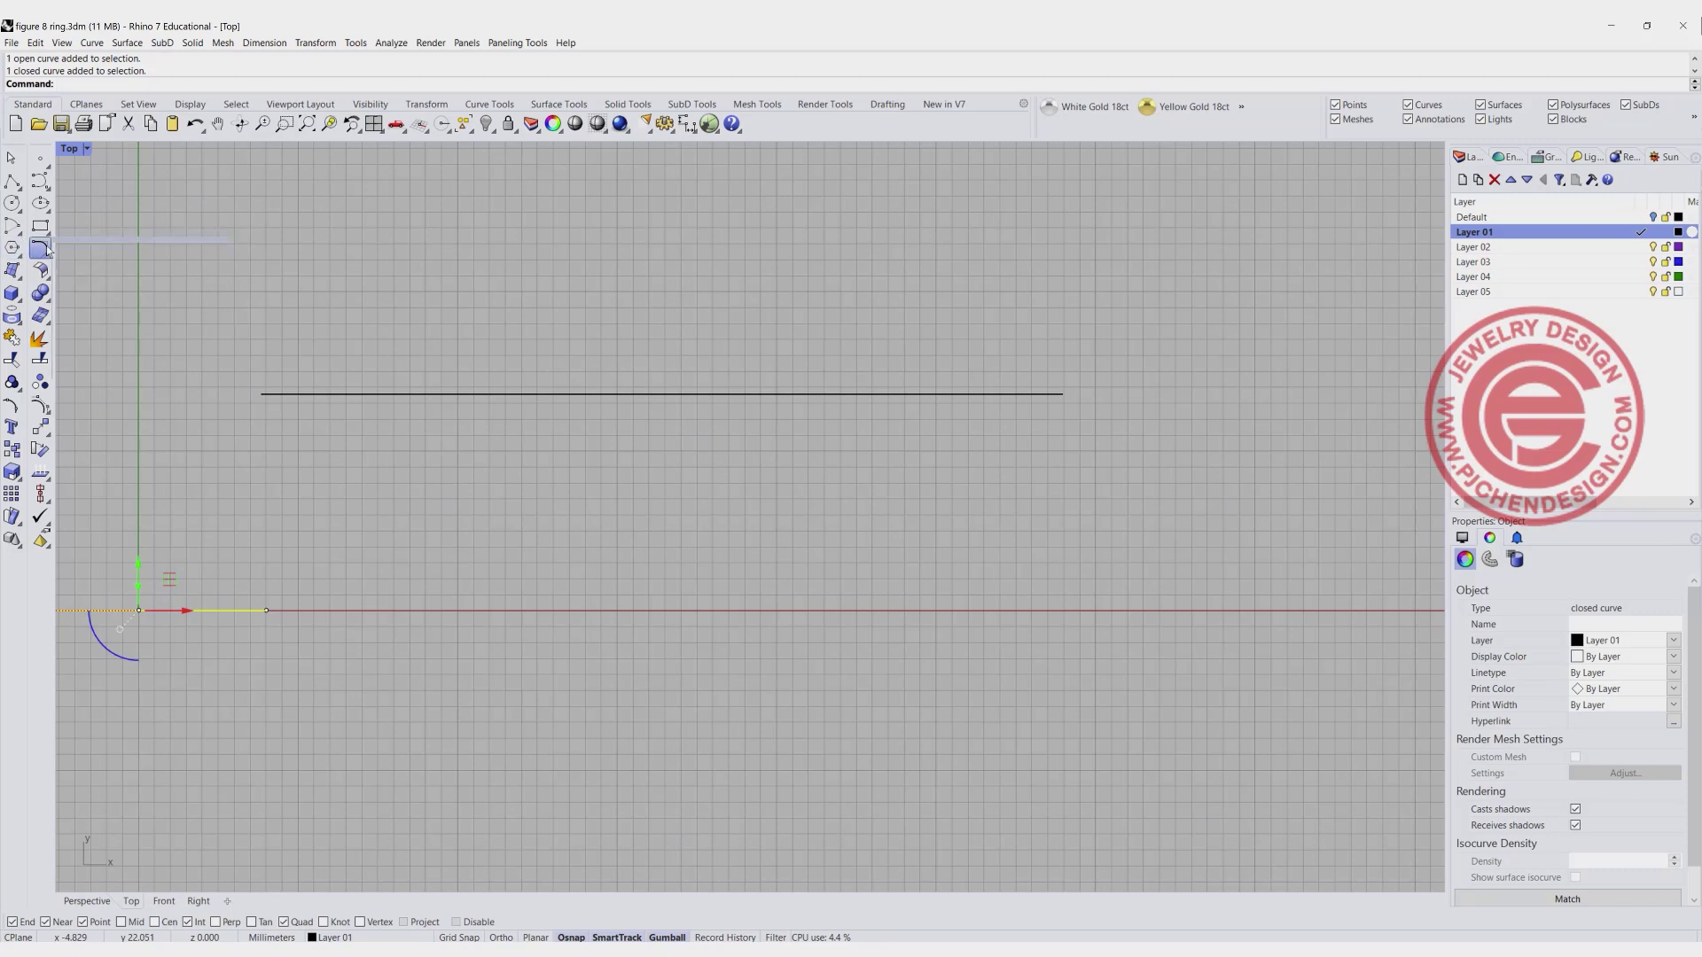
left_click(43, 180)
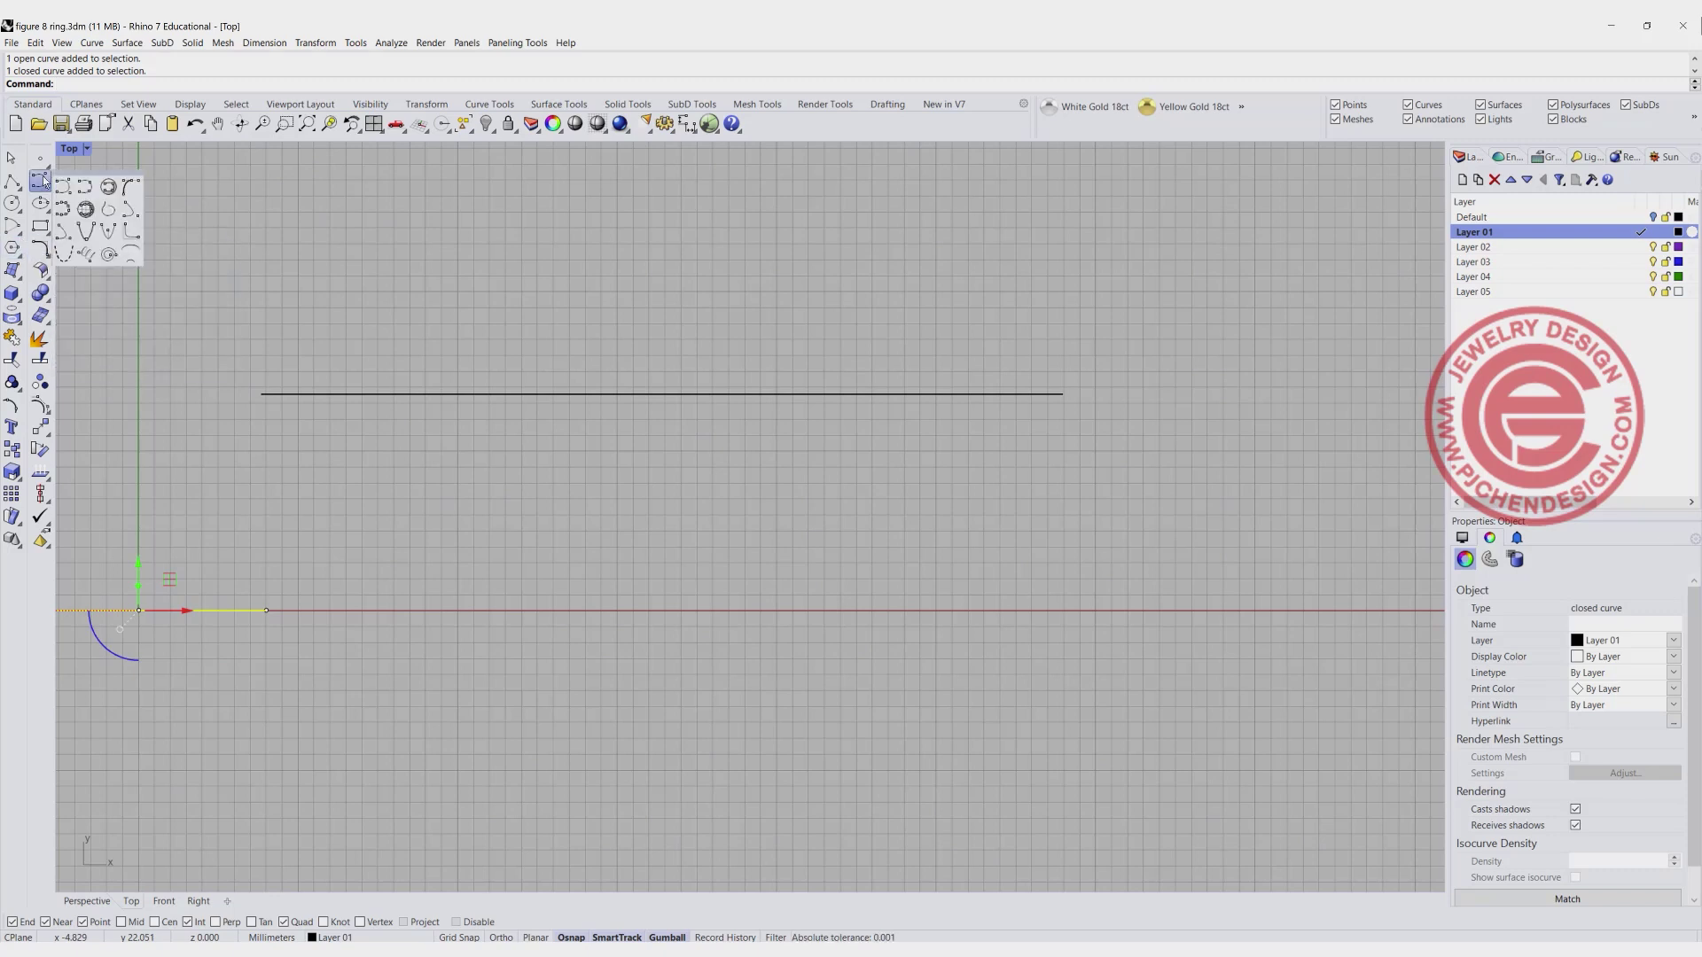
left_click(11, 181)
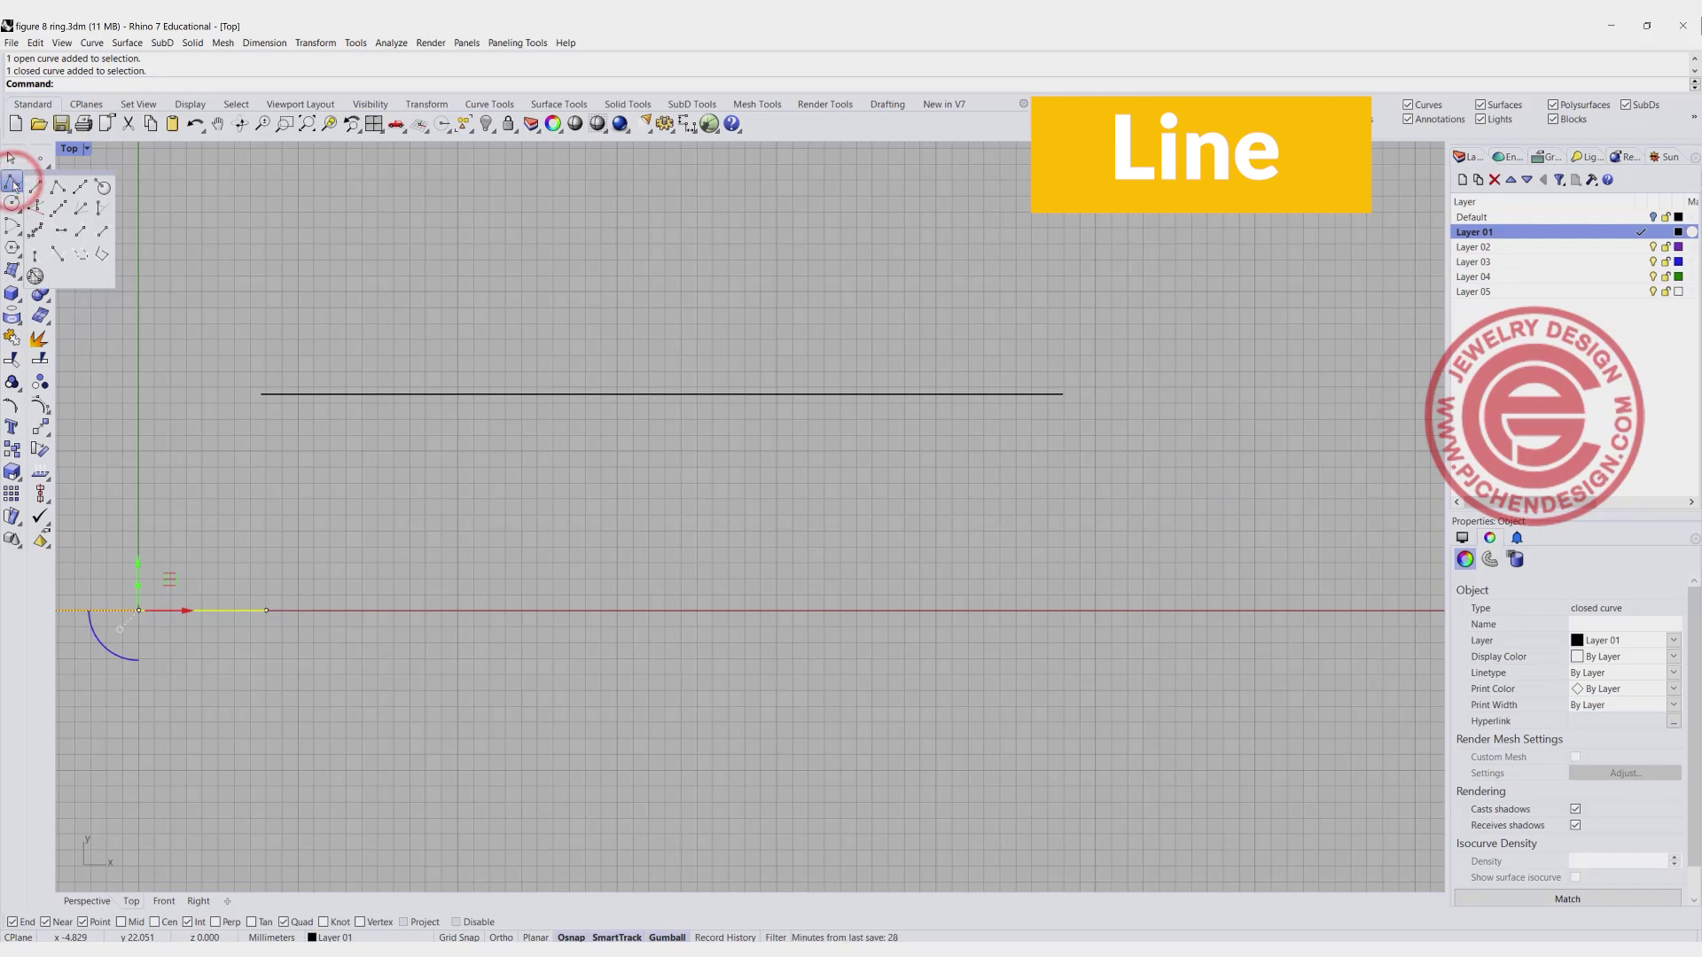
left_click(79, 188)
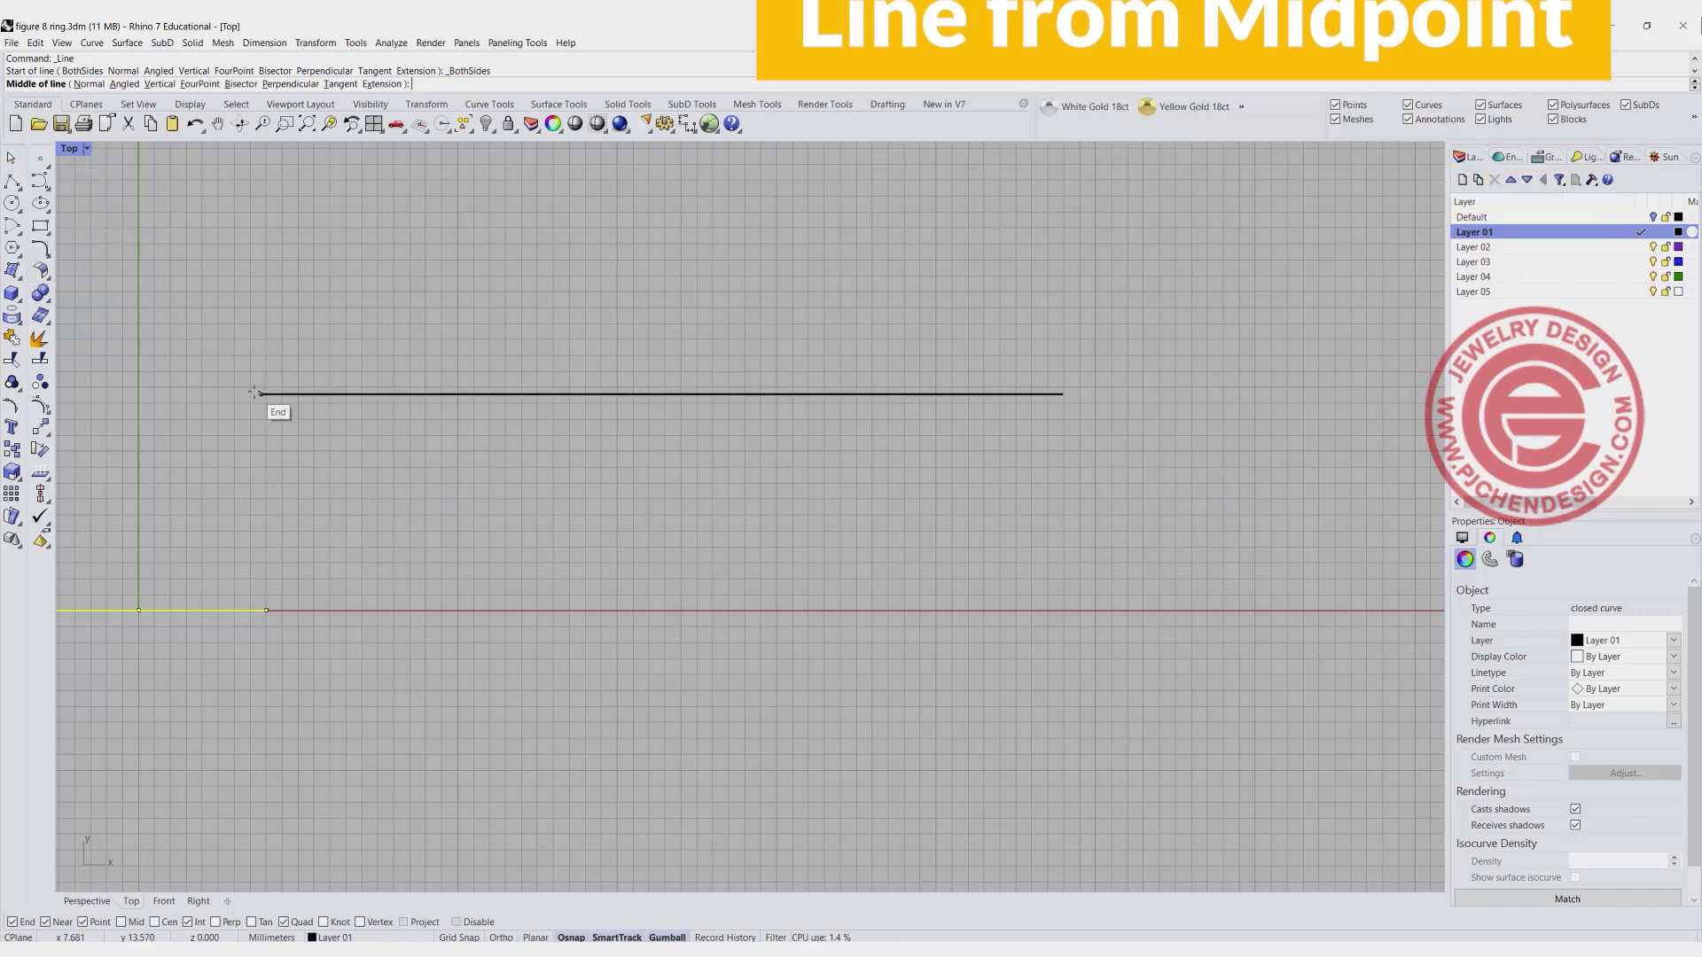
left_click(262, 394)
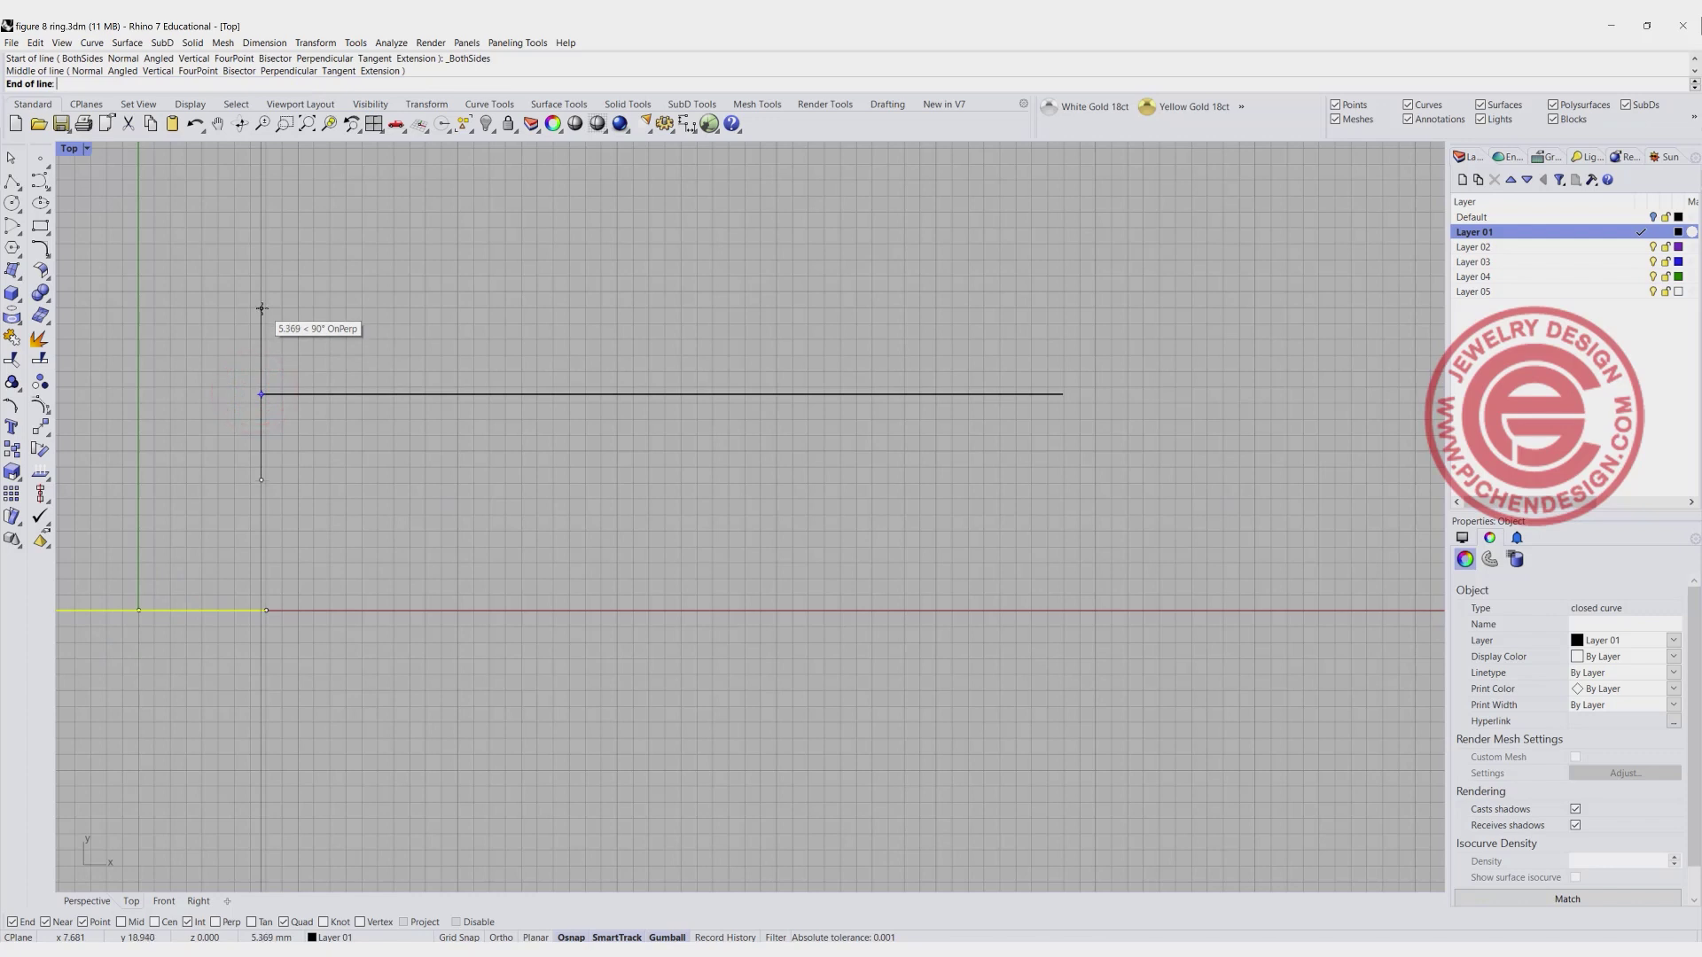
left_click(262, 306)
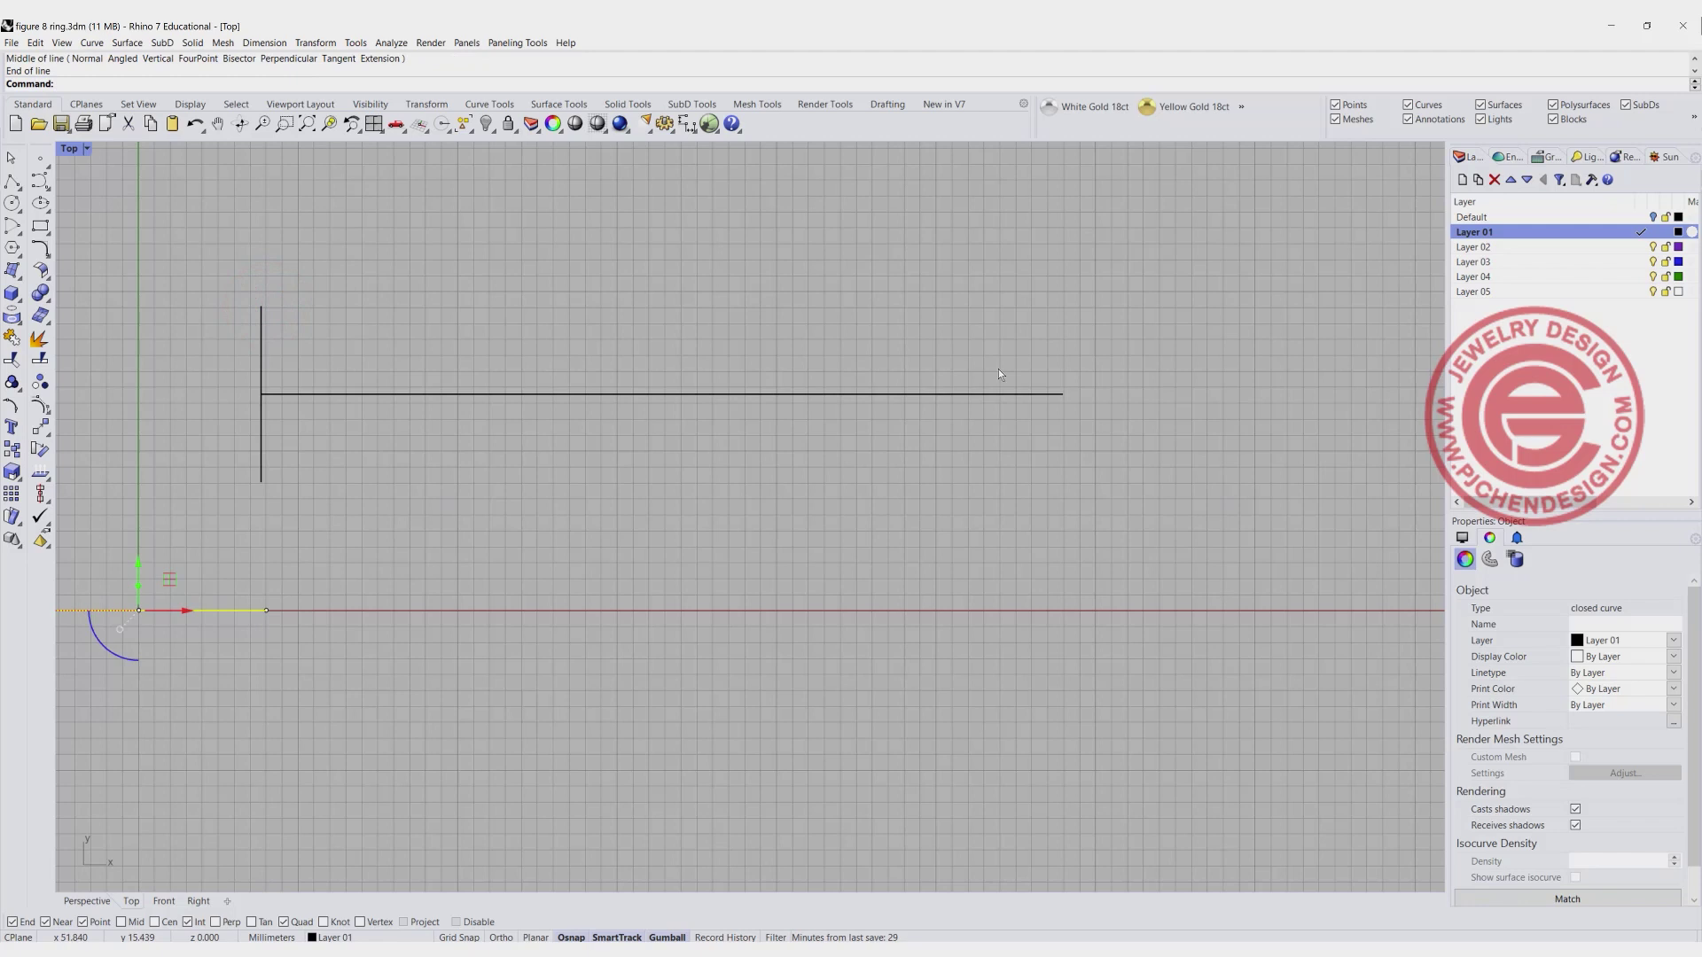
Divide the 50.265 mm horizontal line into 16 segments.
left_click(554, 395)
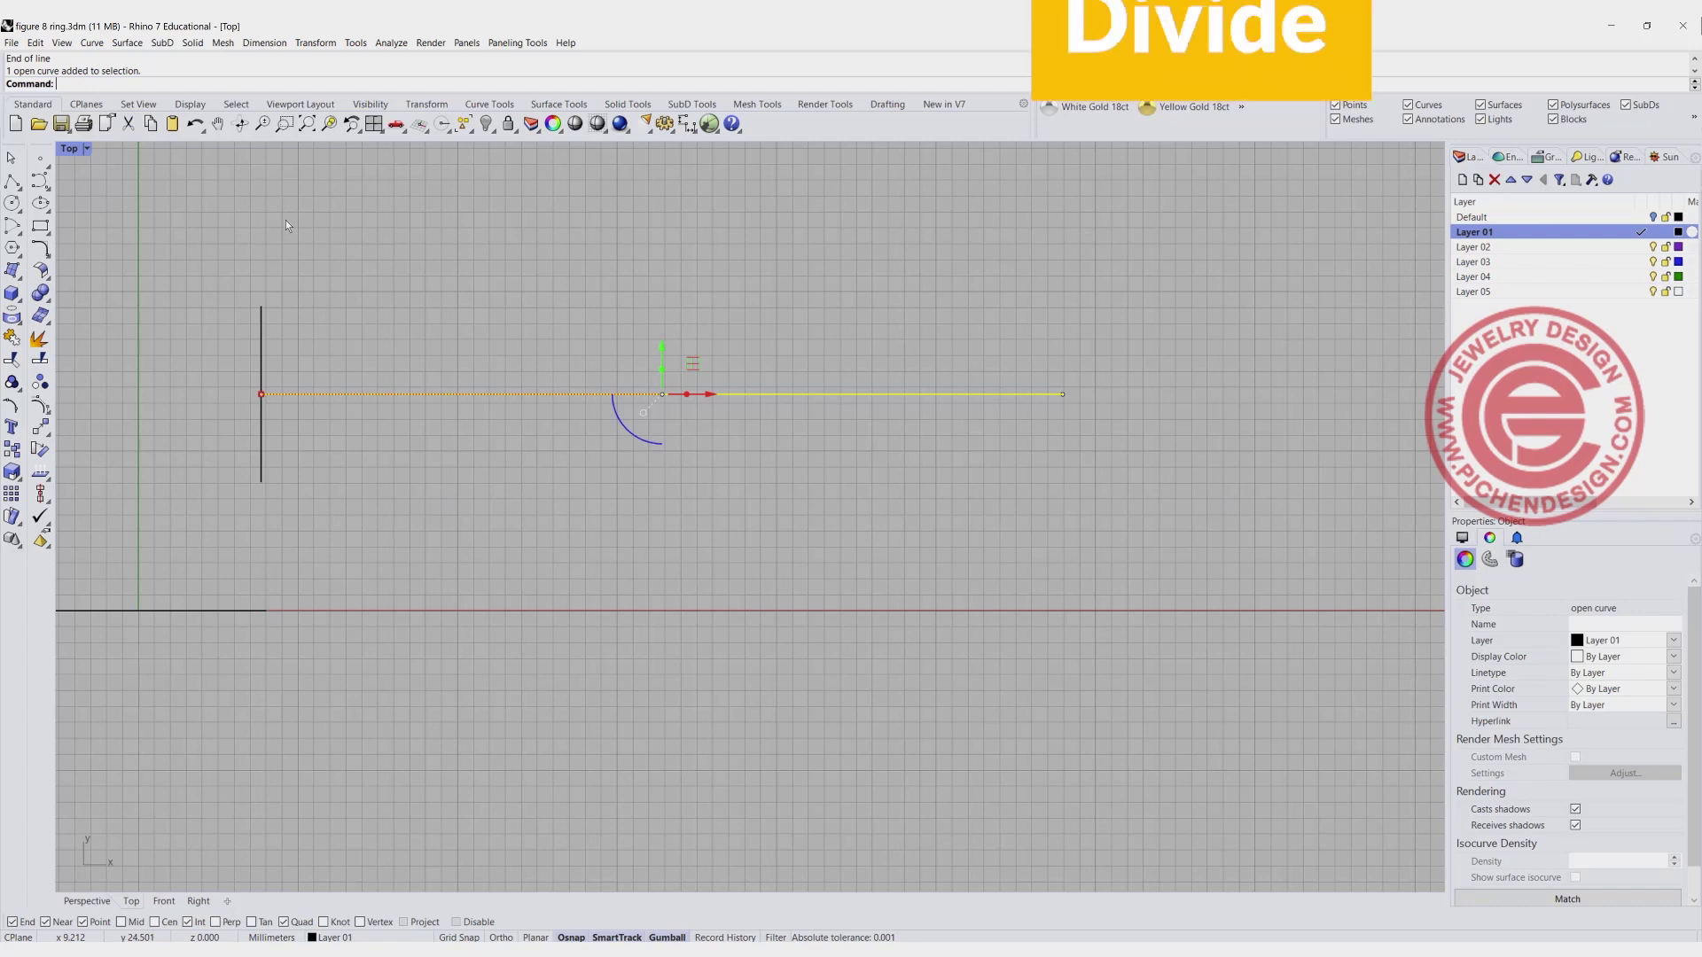
type("Divide")
key("Return")
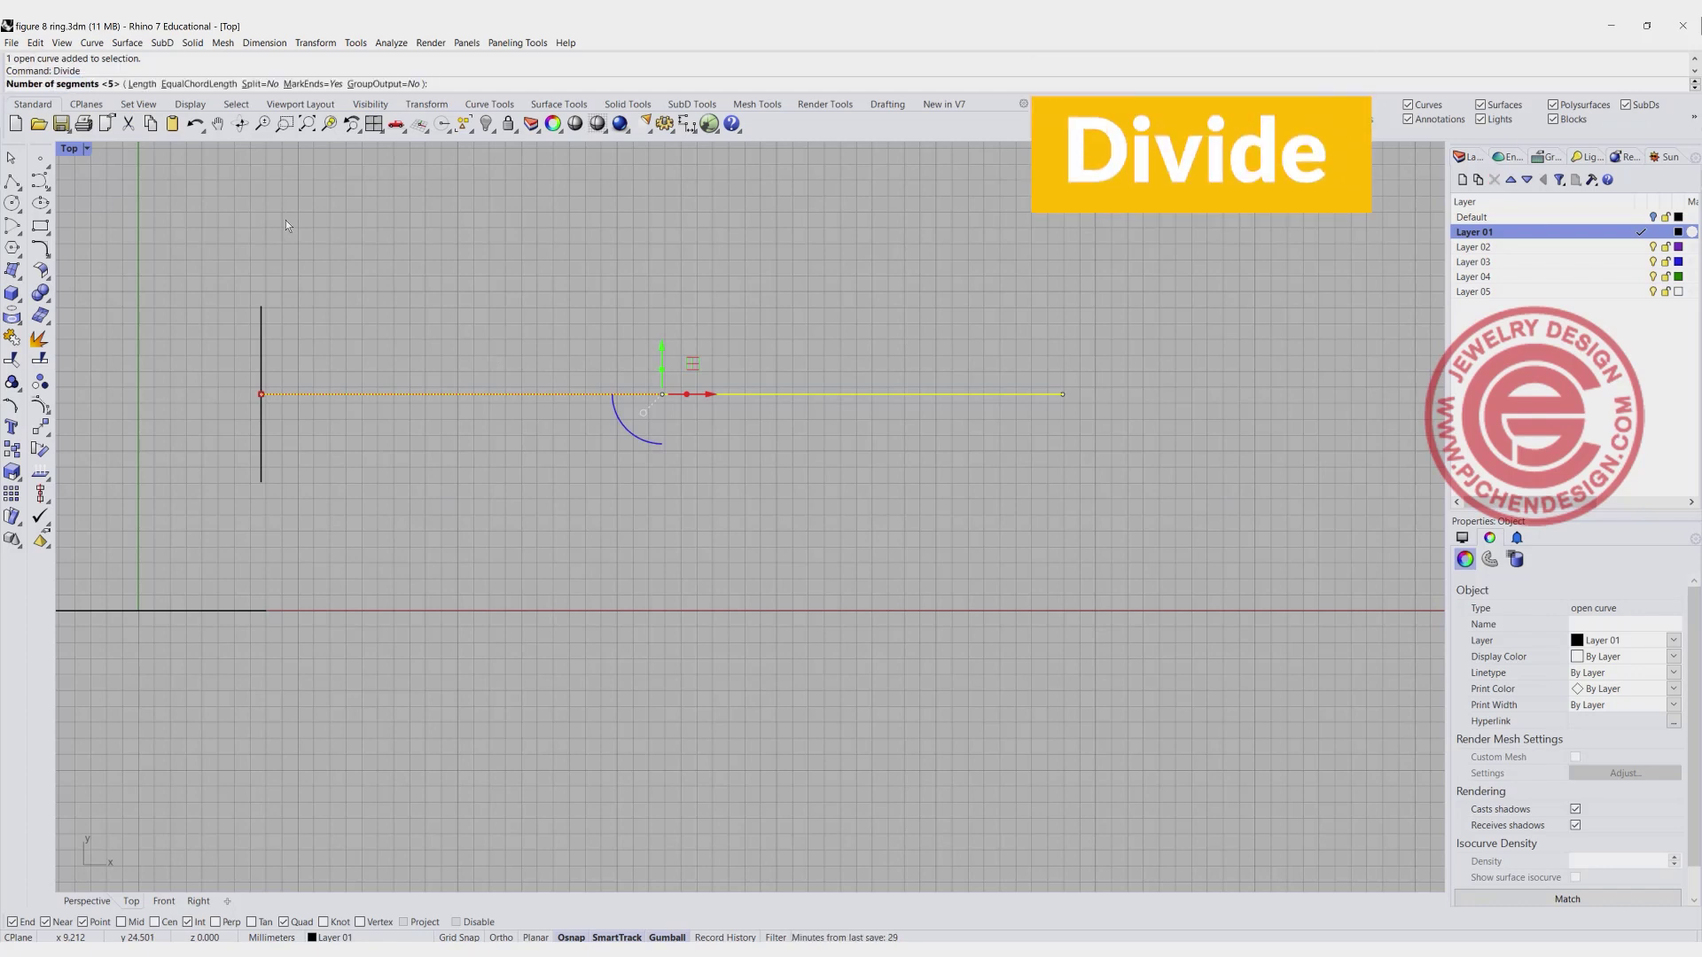
type("16")
key("Return")
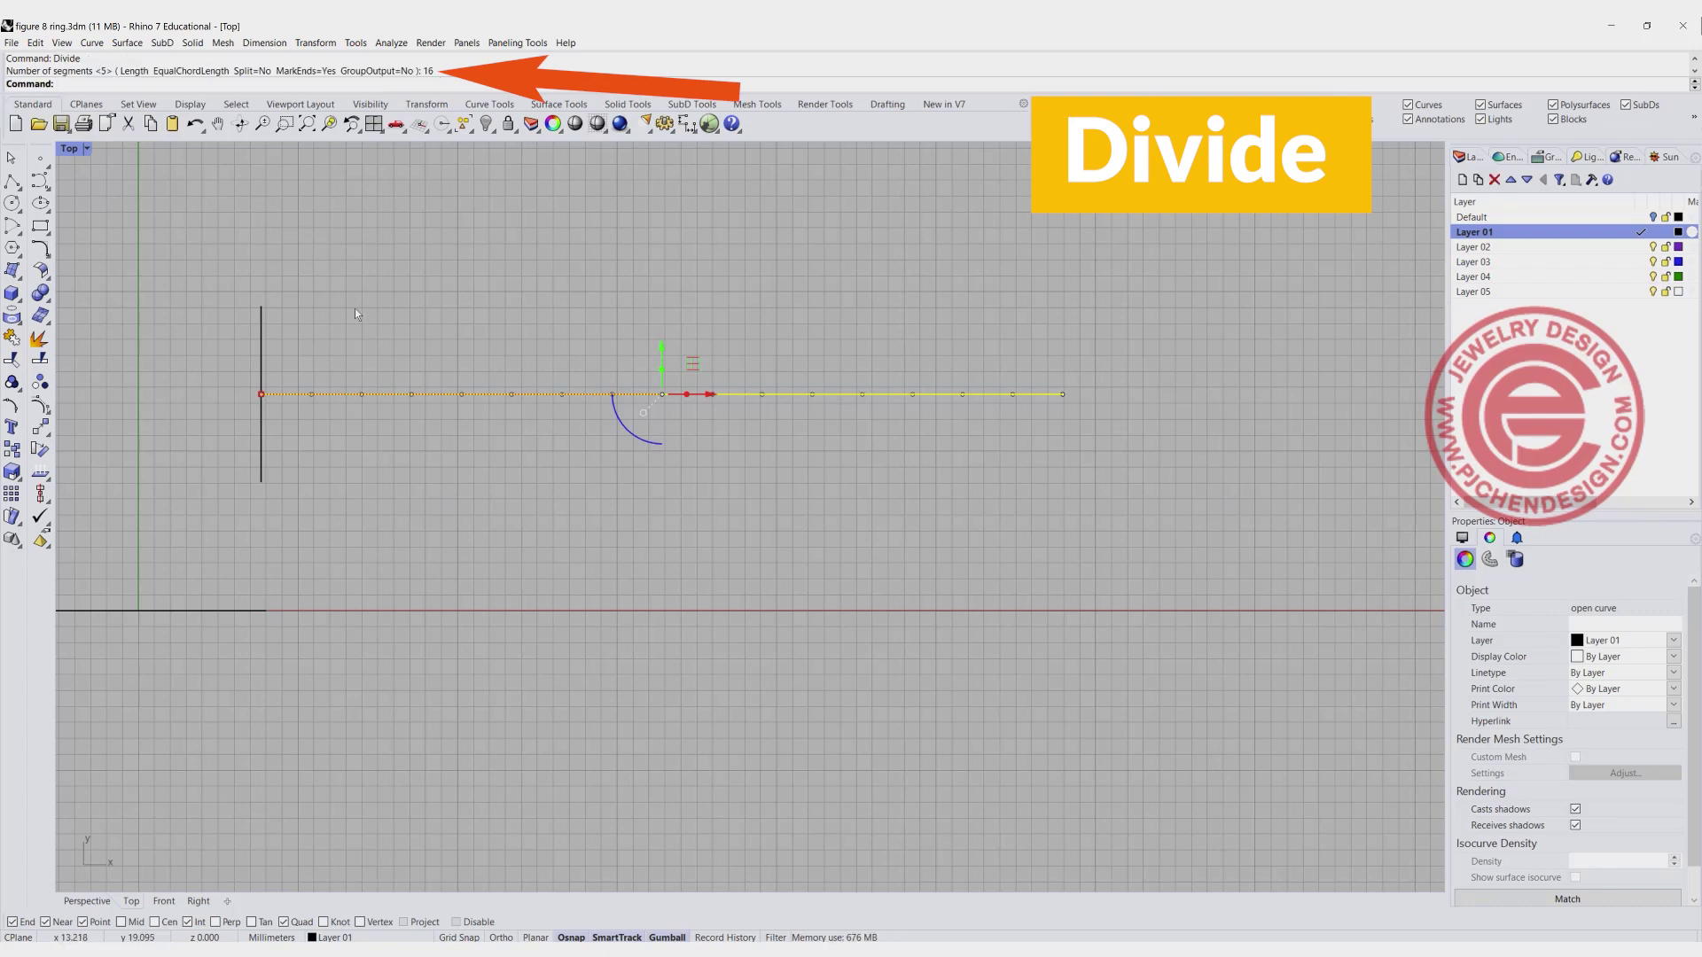
left_click(424, 315)
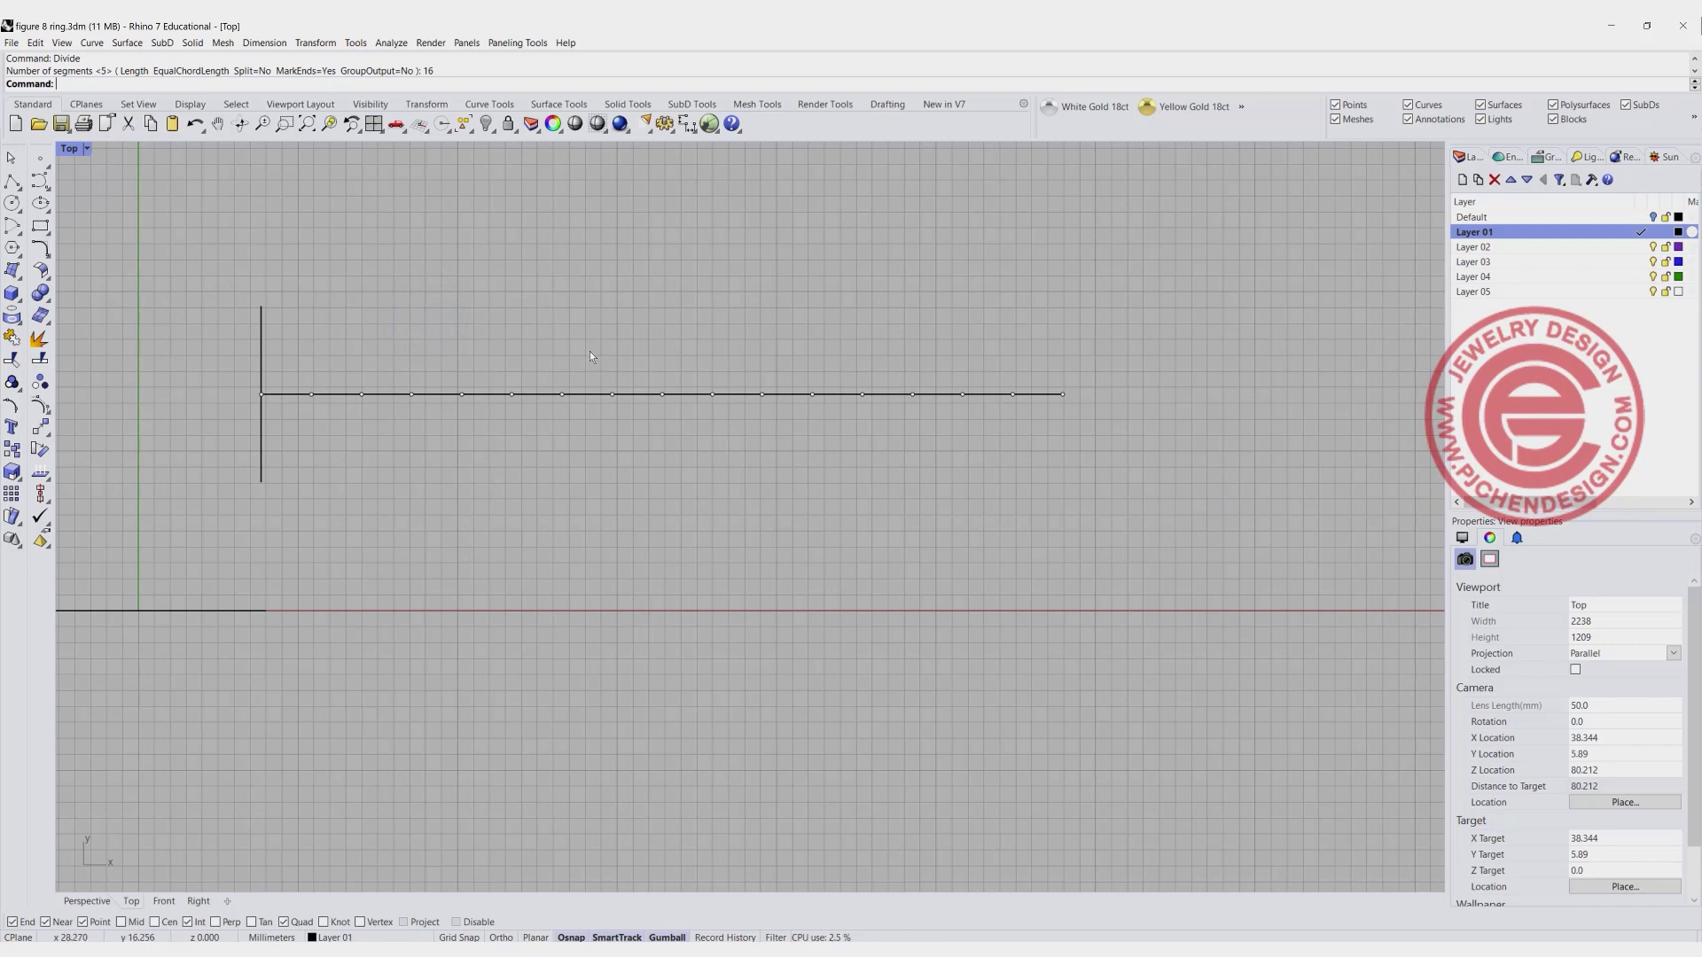
Undo the division and run Divide on the horizontal line again, with 14 typed at the prompt.
key("ctrl+z")
key("Return")
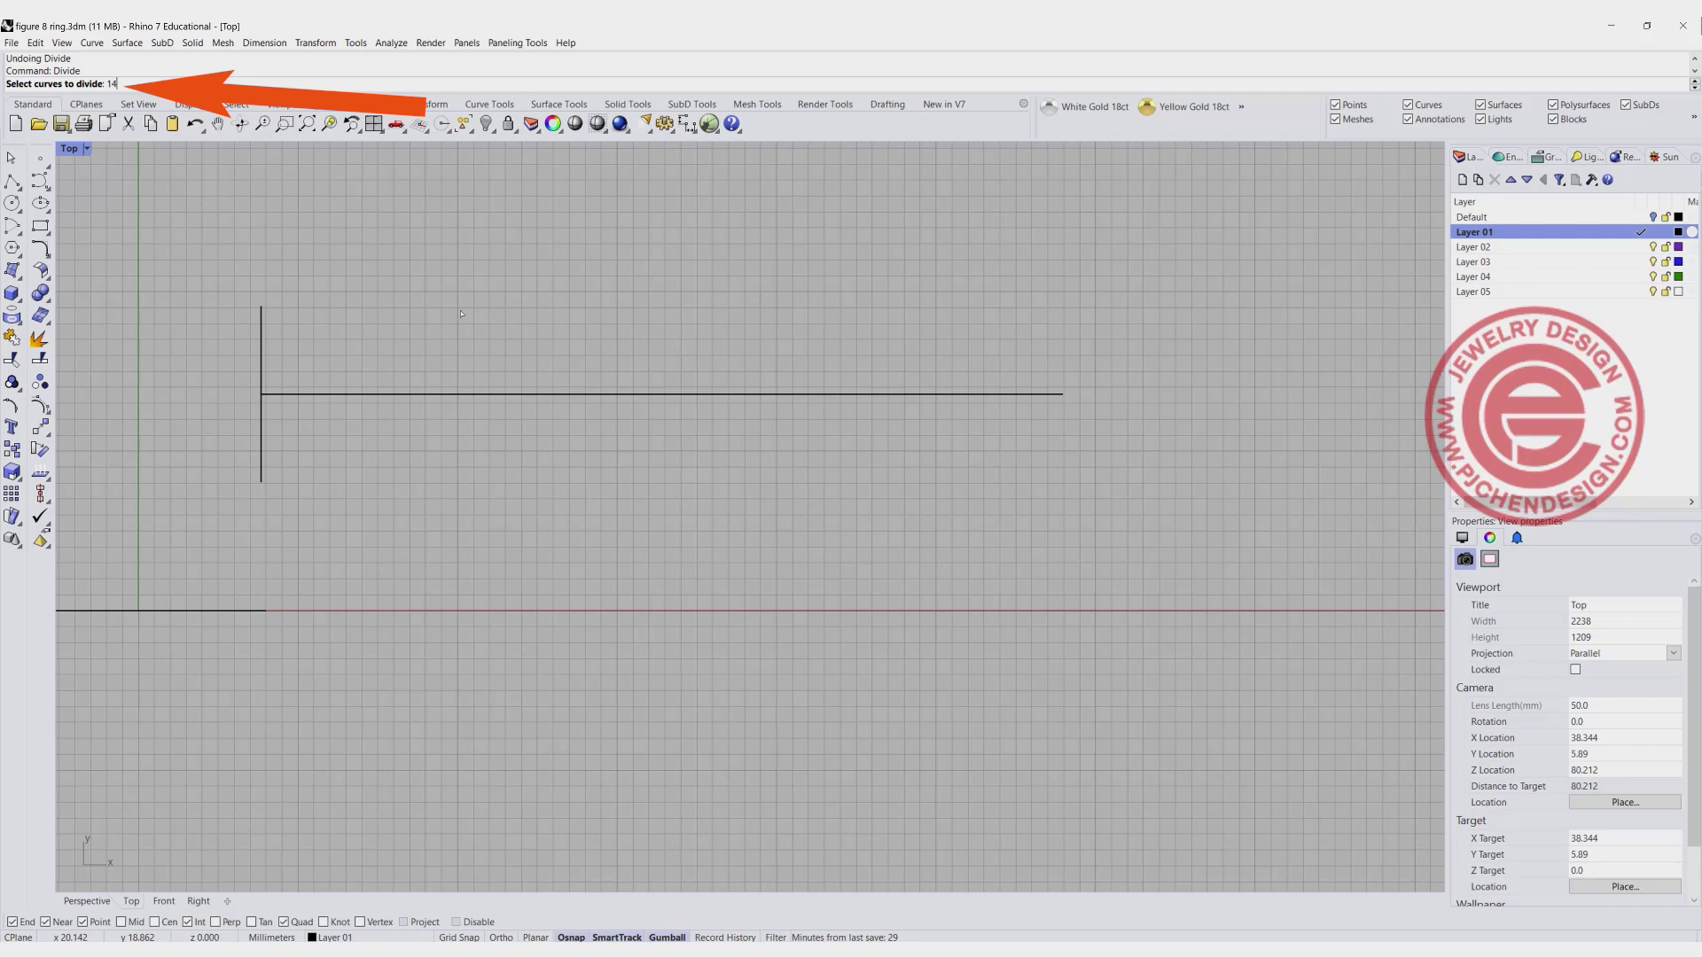
type("14")
key("Return")
left_click(466, 394)
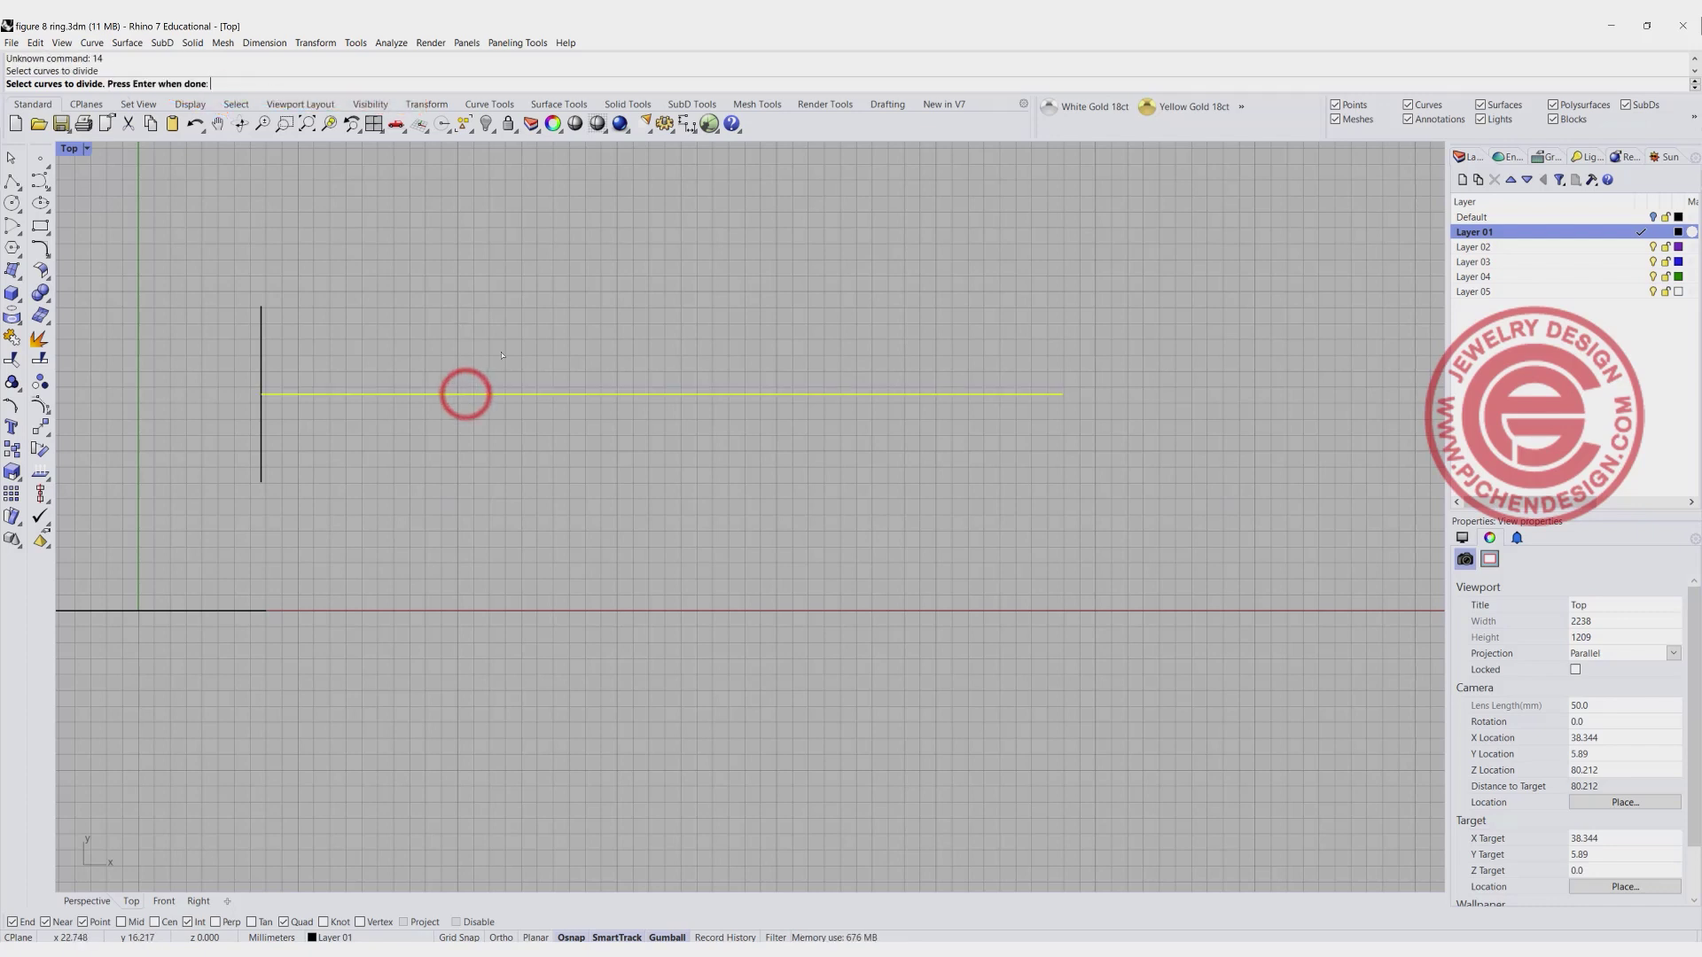
key("Return")
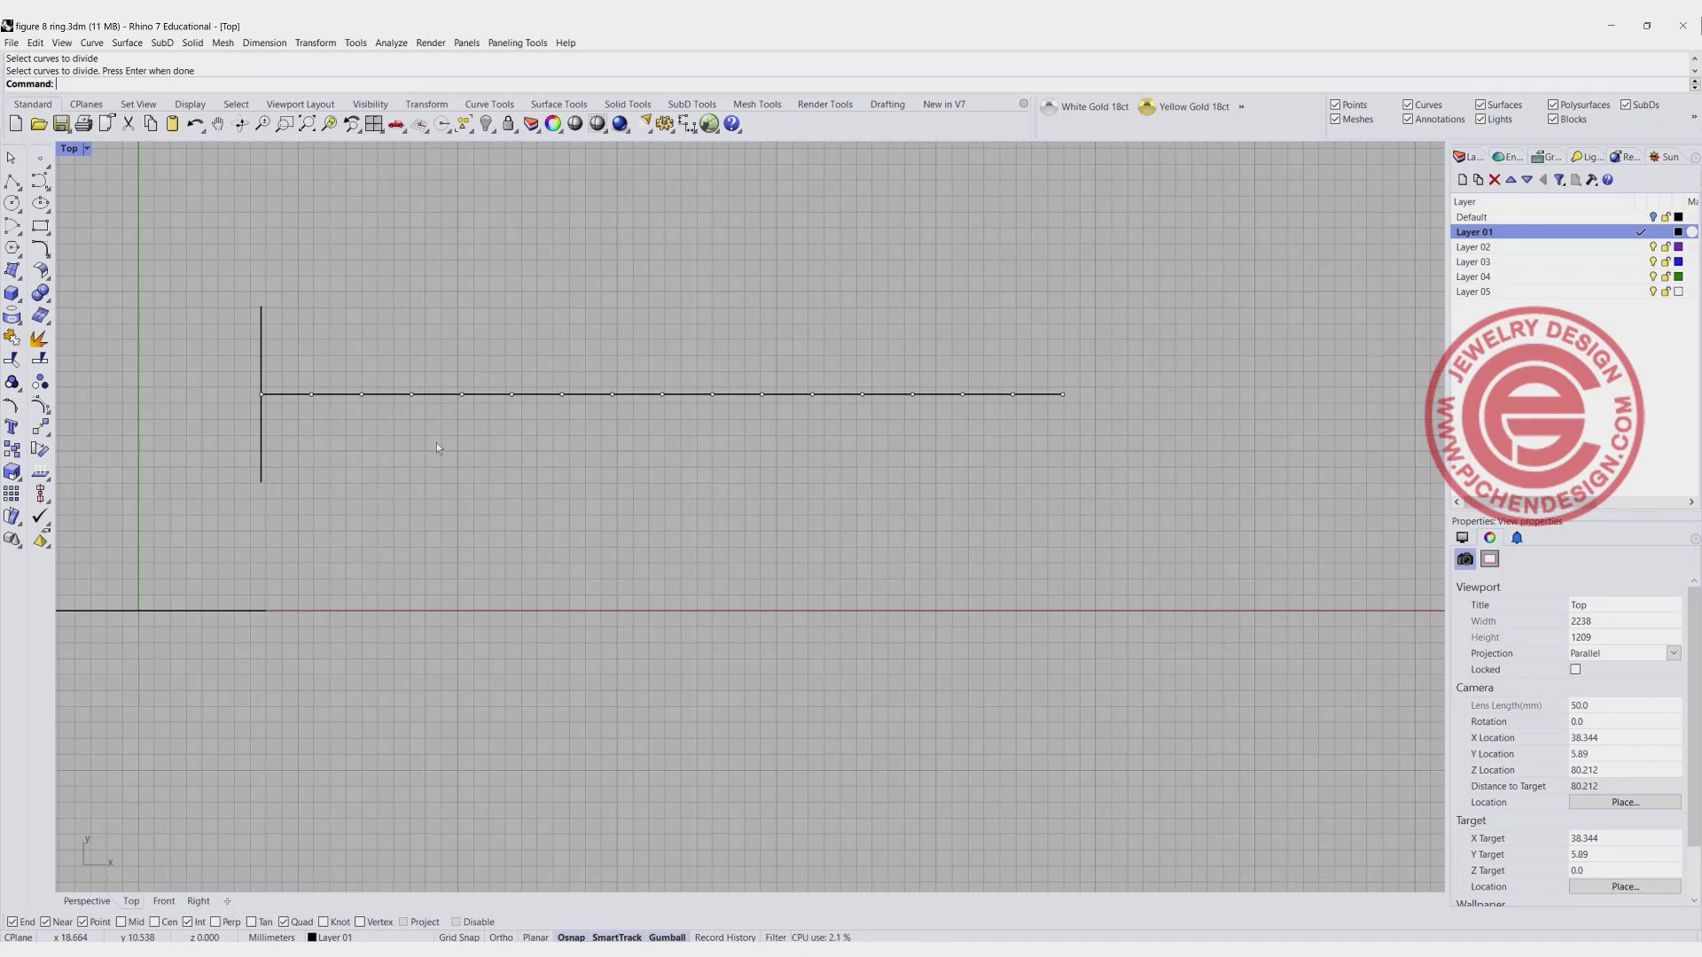
Copy the short vertical line from its endpoint to the middle division point.
key("ctrl+alt+h")
left_click(261, 426)
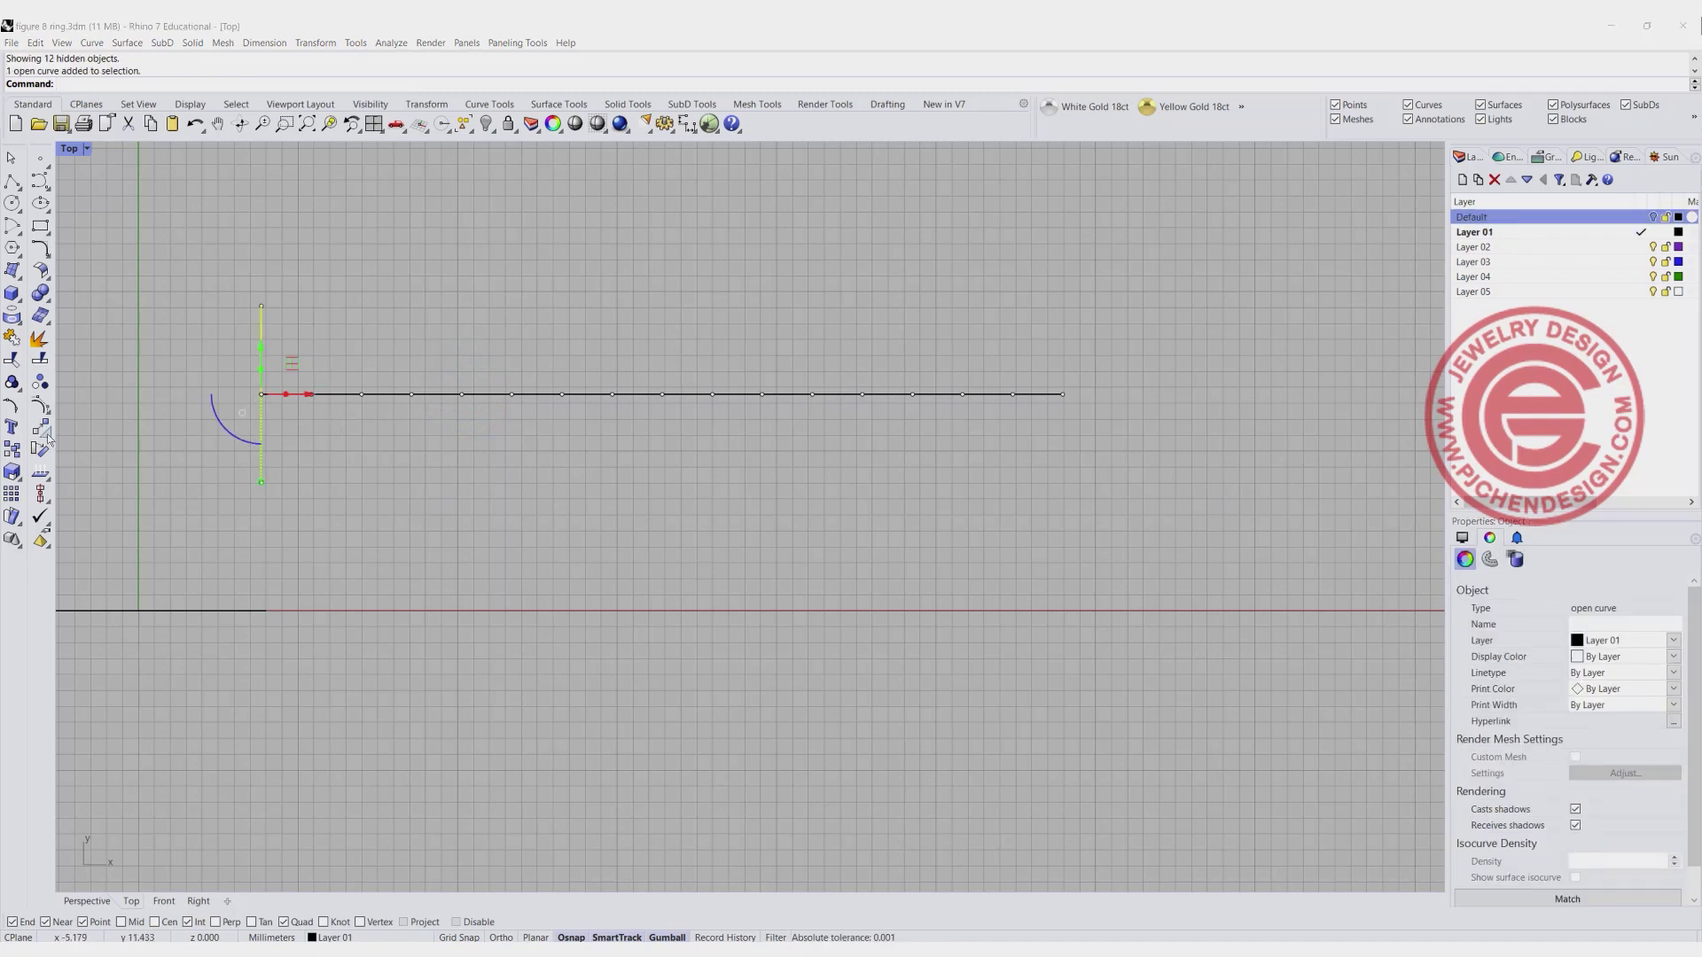
left_click(12, 450)
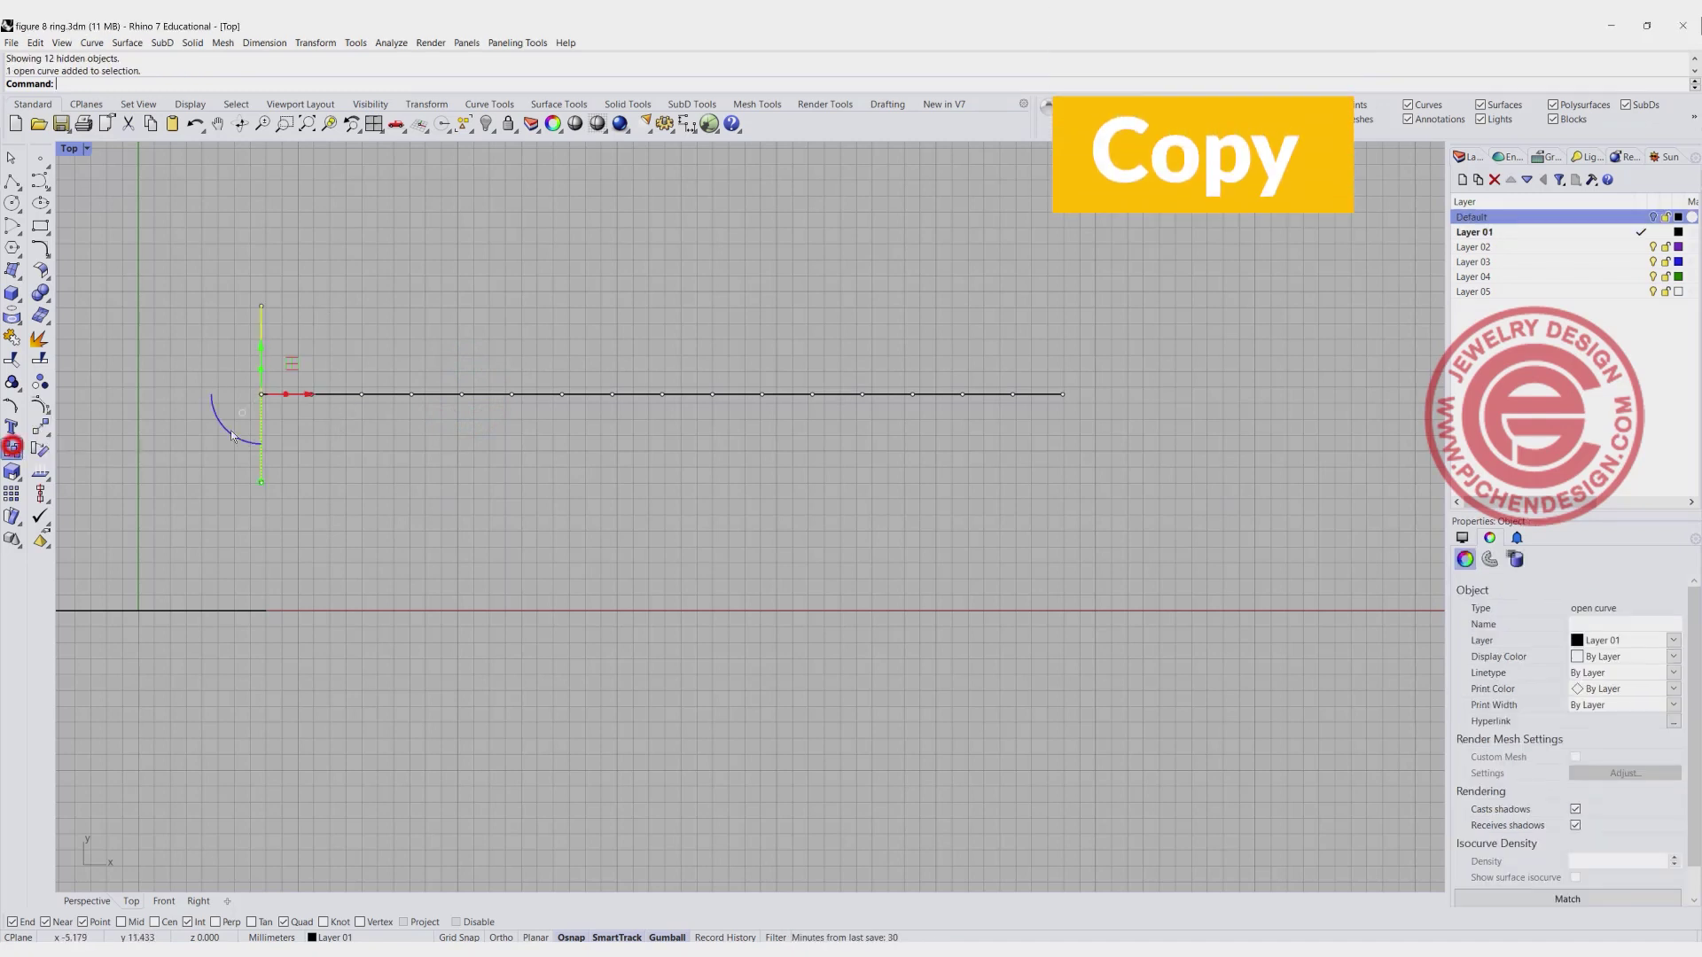
left_click(259, 395)
left_click(663, 393)
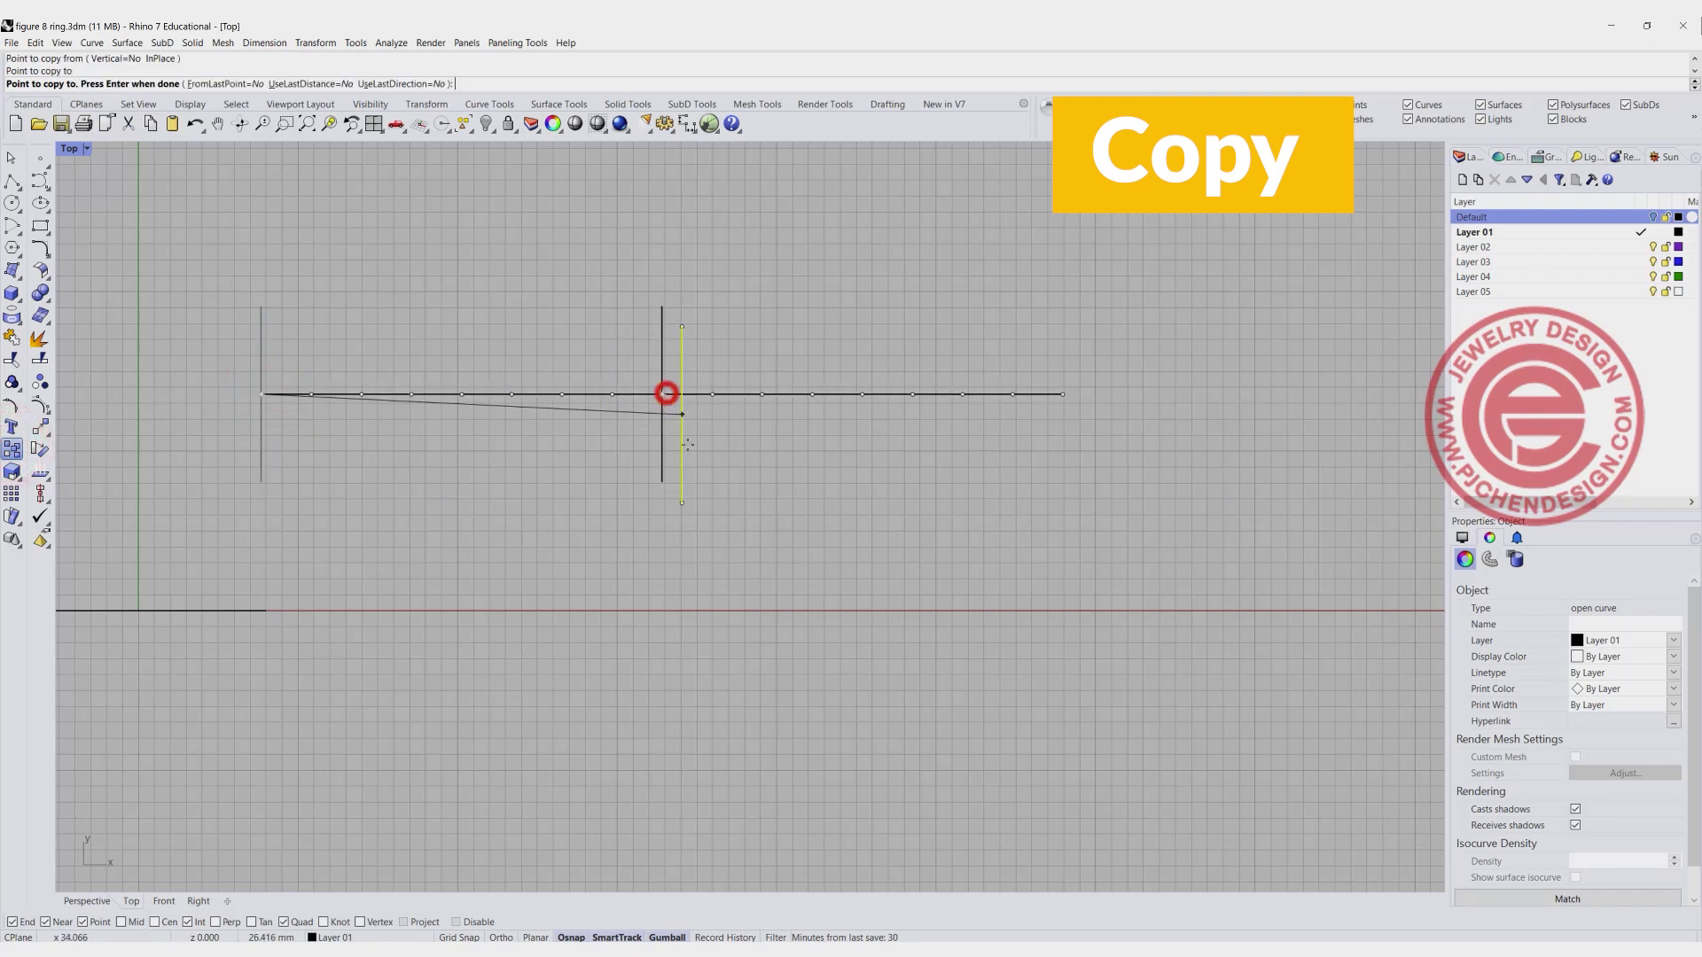
key("Return")
Copy the middle vertical line one division point further right.
scroll(716, 465, "up", 3)
left_click(720, 490)
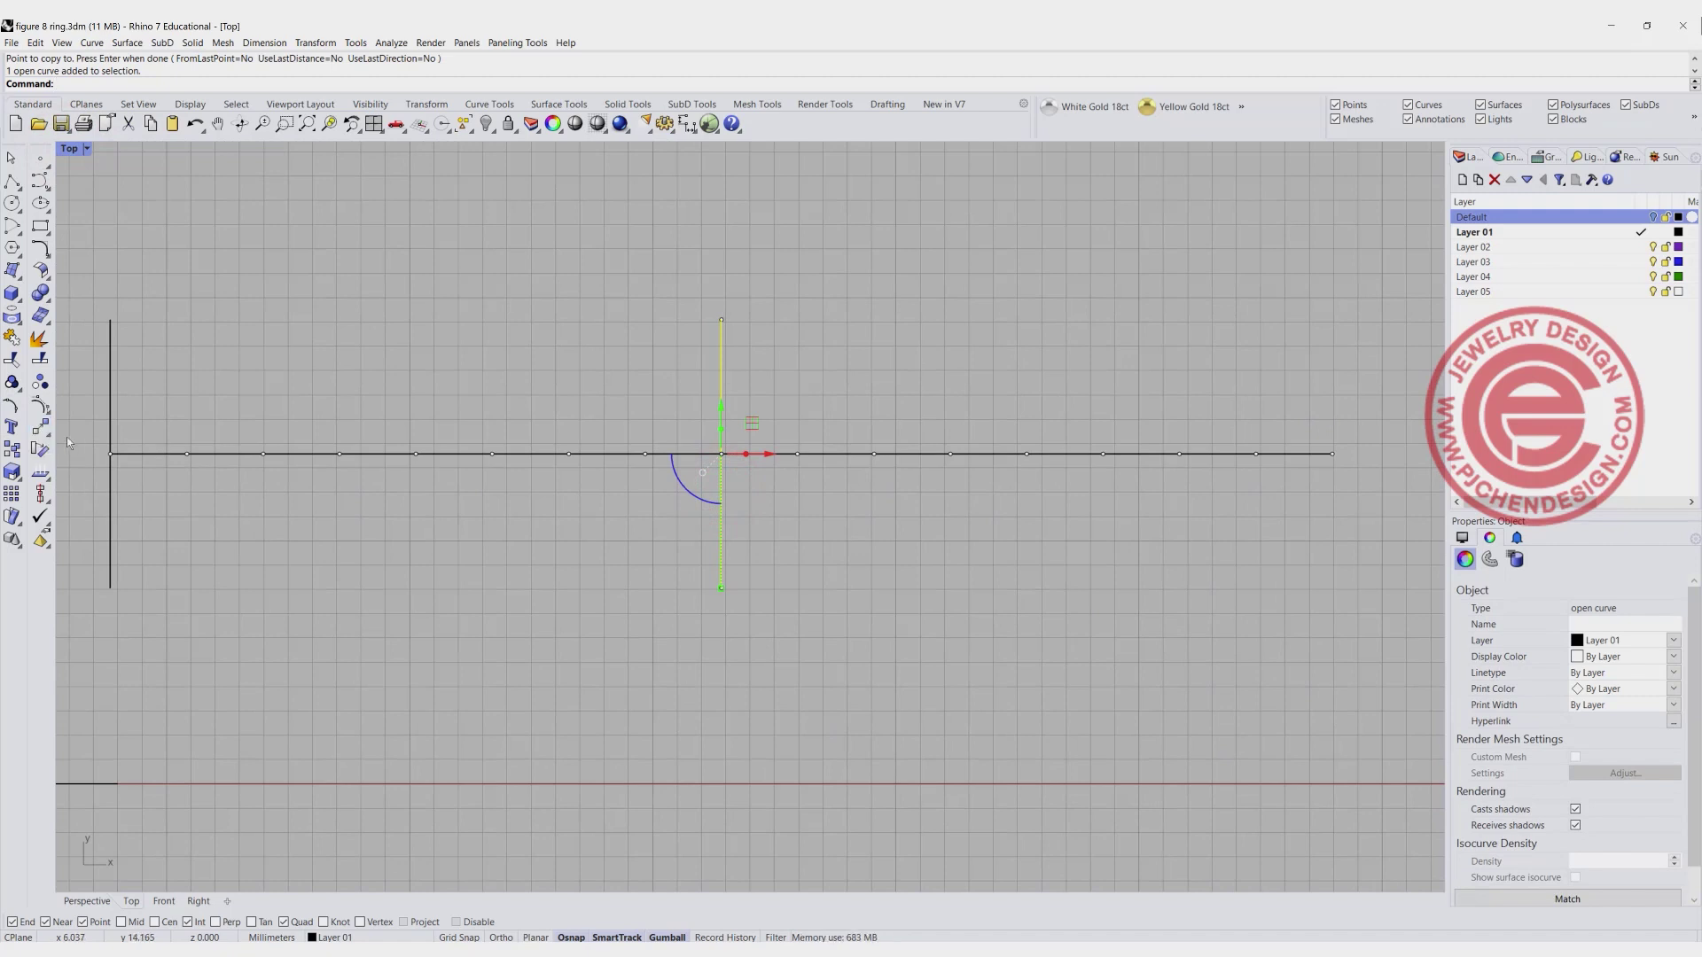
left_click(11, 450)
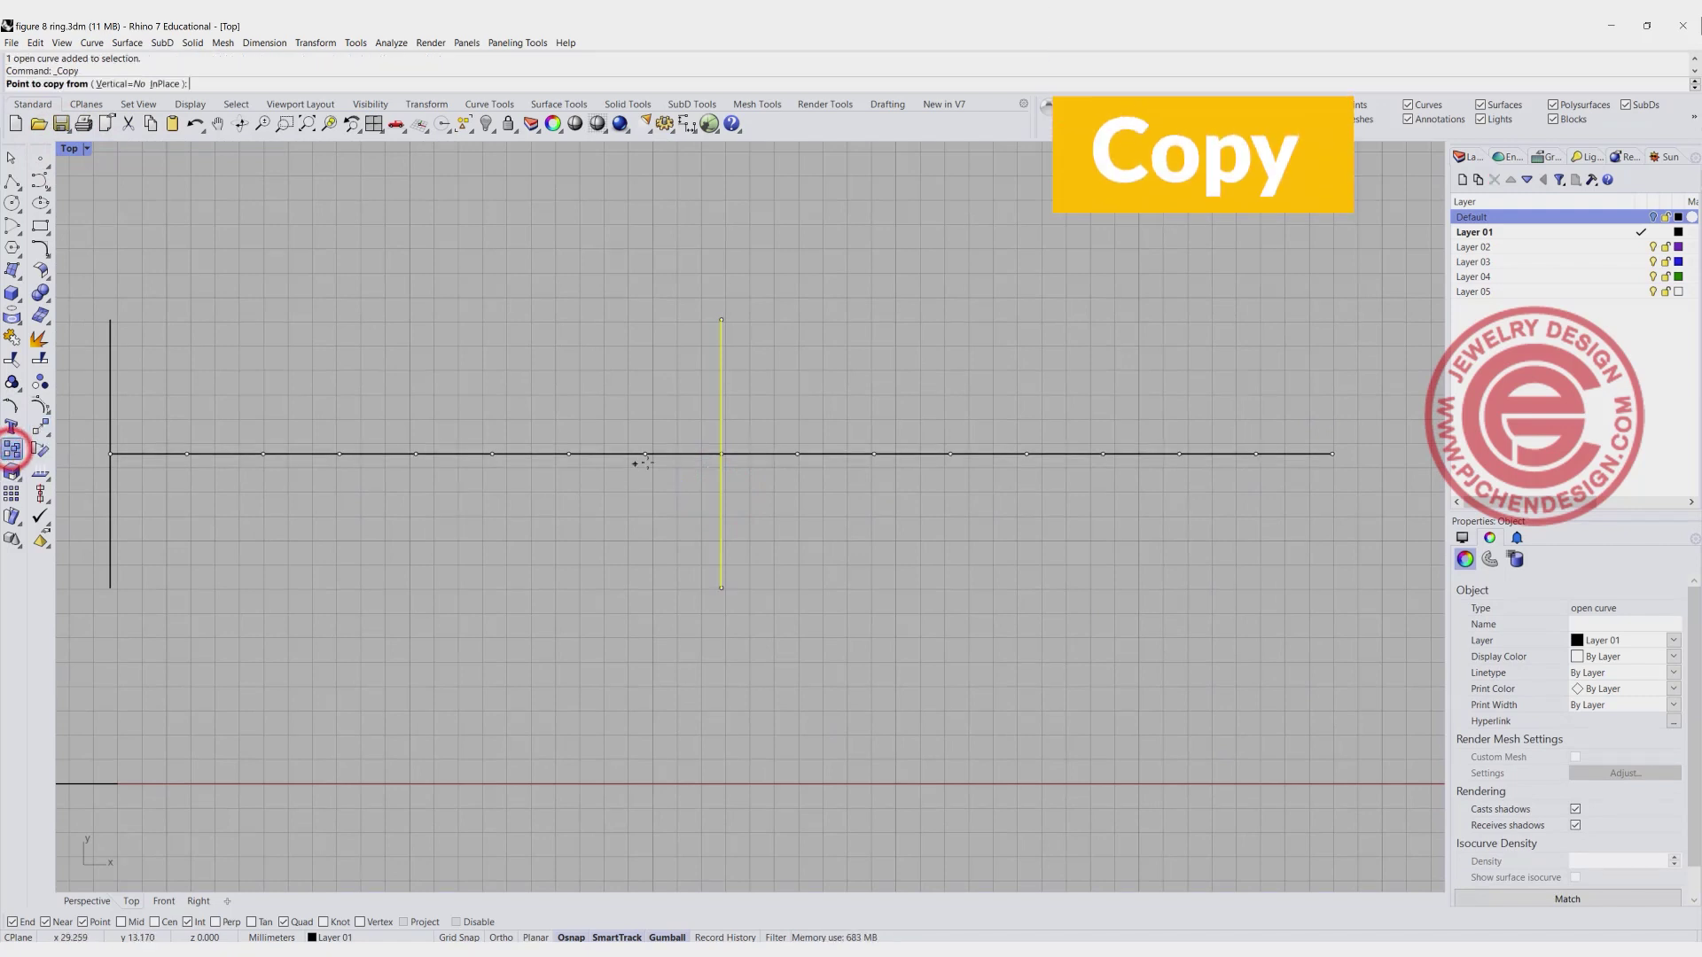
left_click(720, 454)
left_click(798, 453)
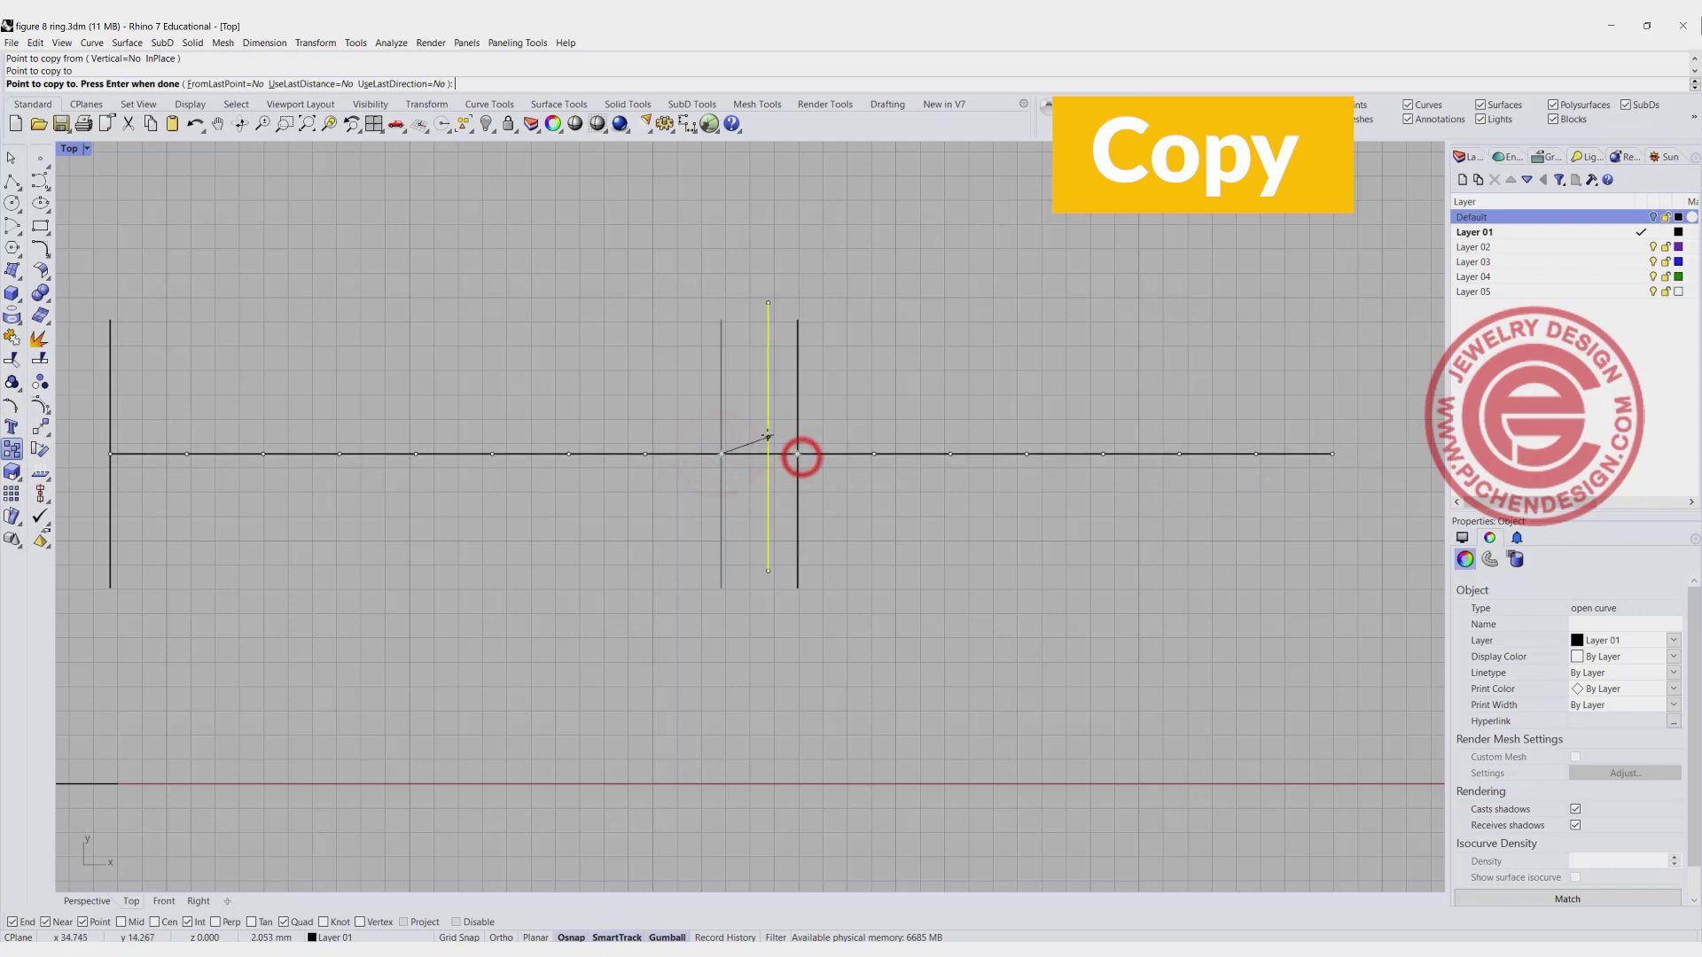
key("Return")
left_click(285, 274)
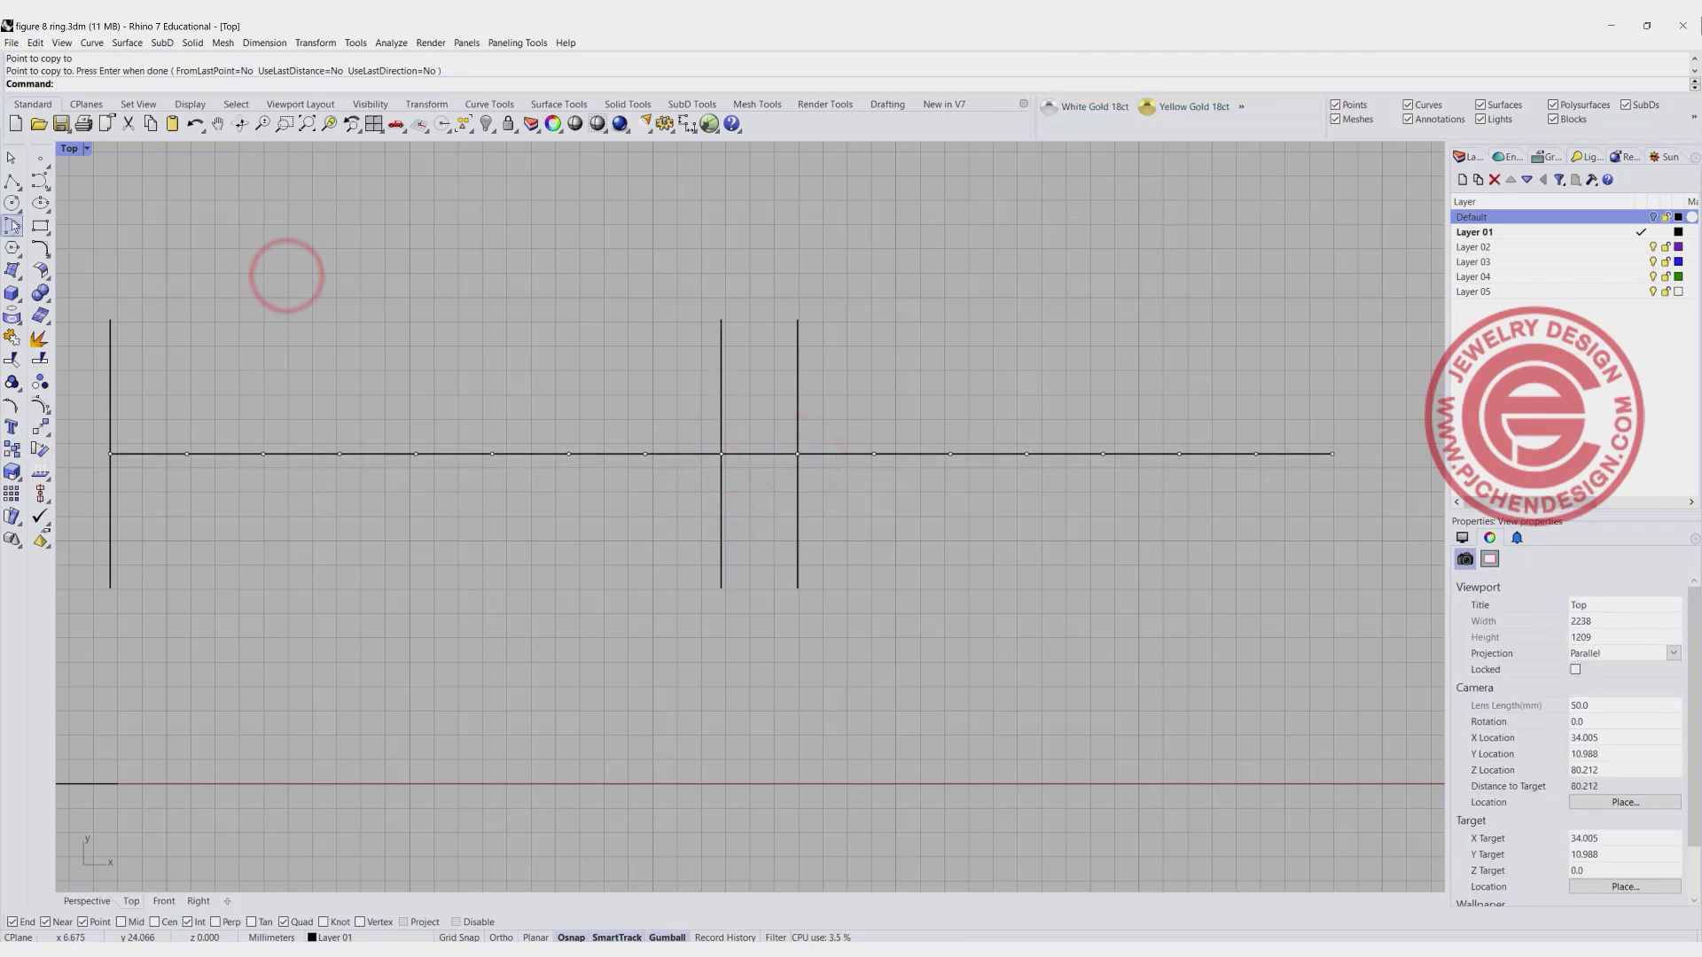
Draw a 180° arc above the line, centred on the middle vertical line.
left_click(12, 225)
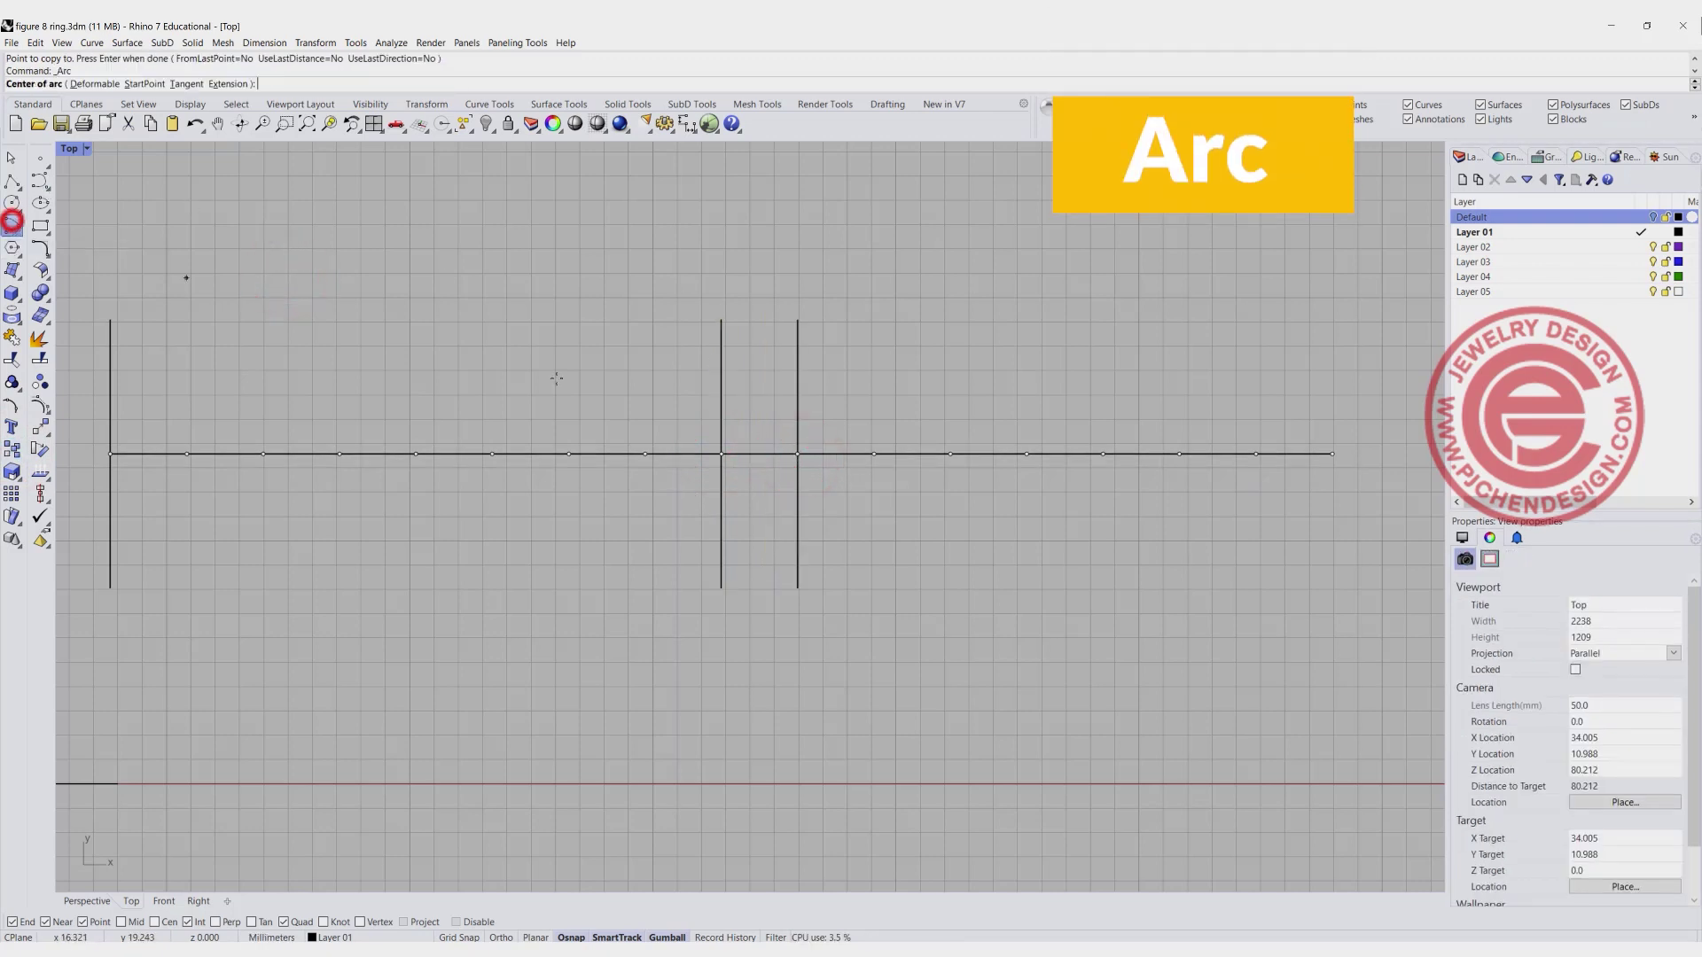
left_click(721, 384)
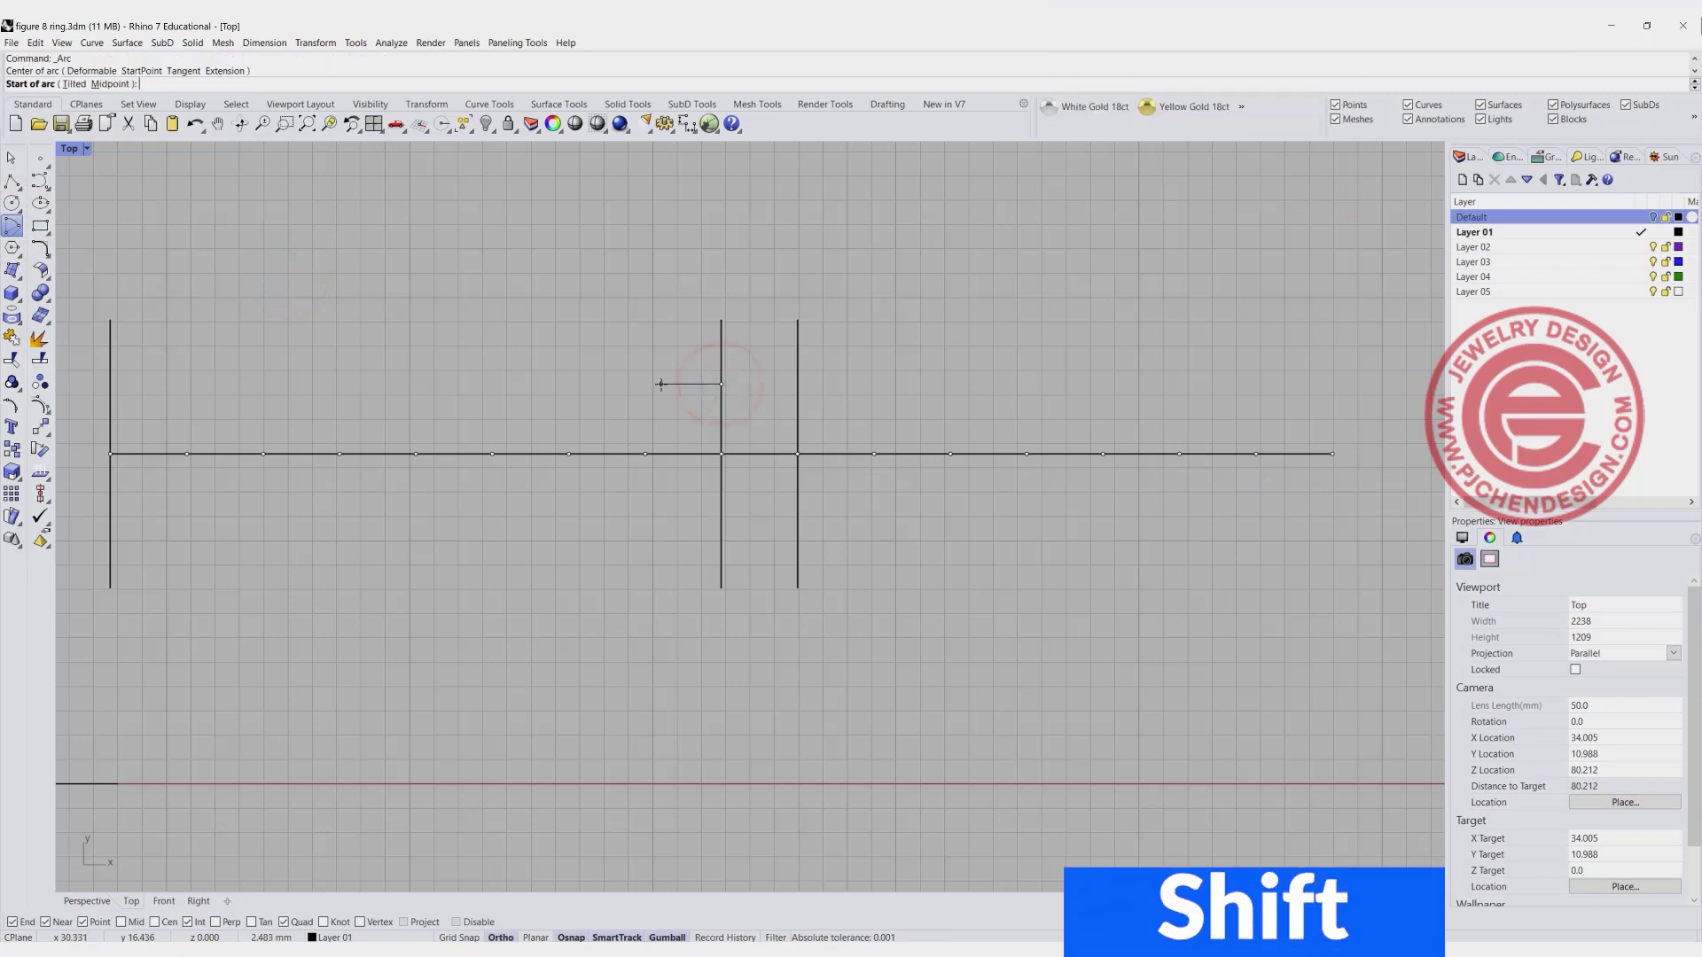
left_click(661, 384, "shift")
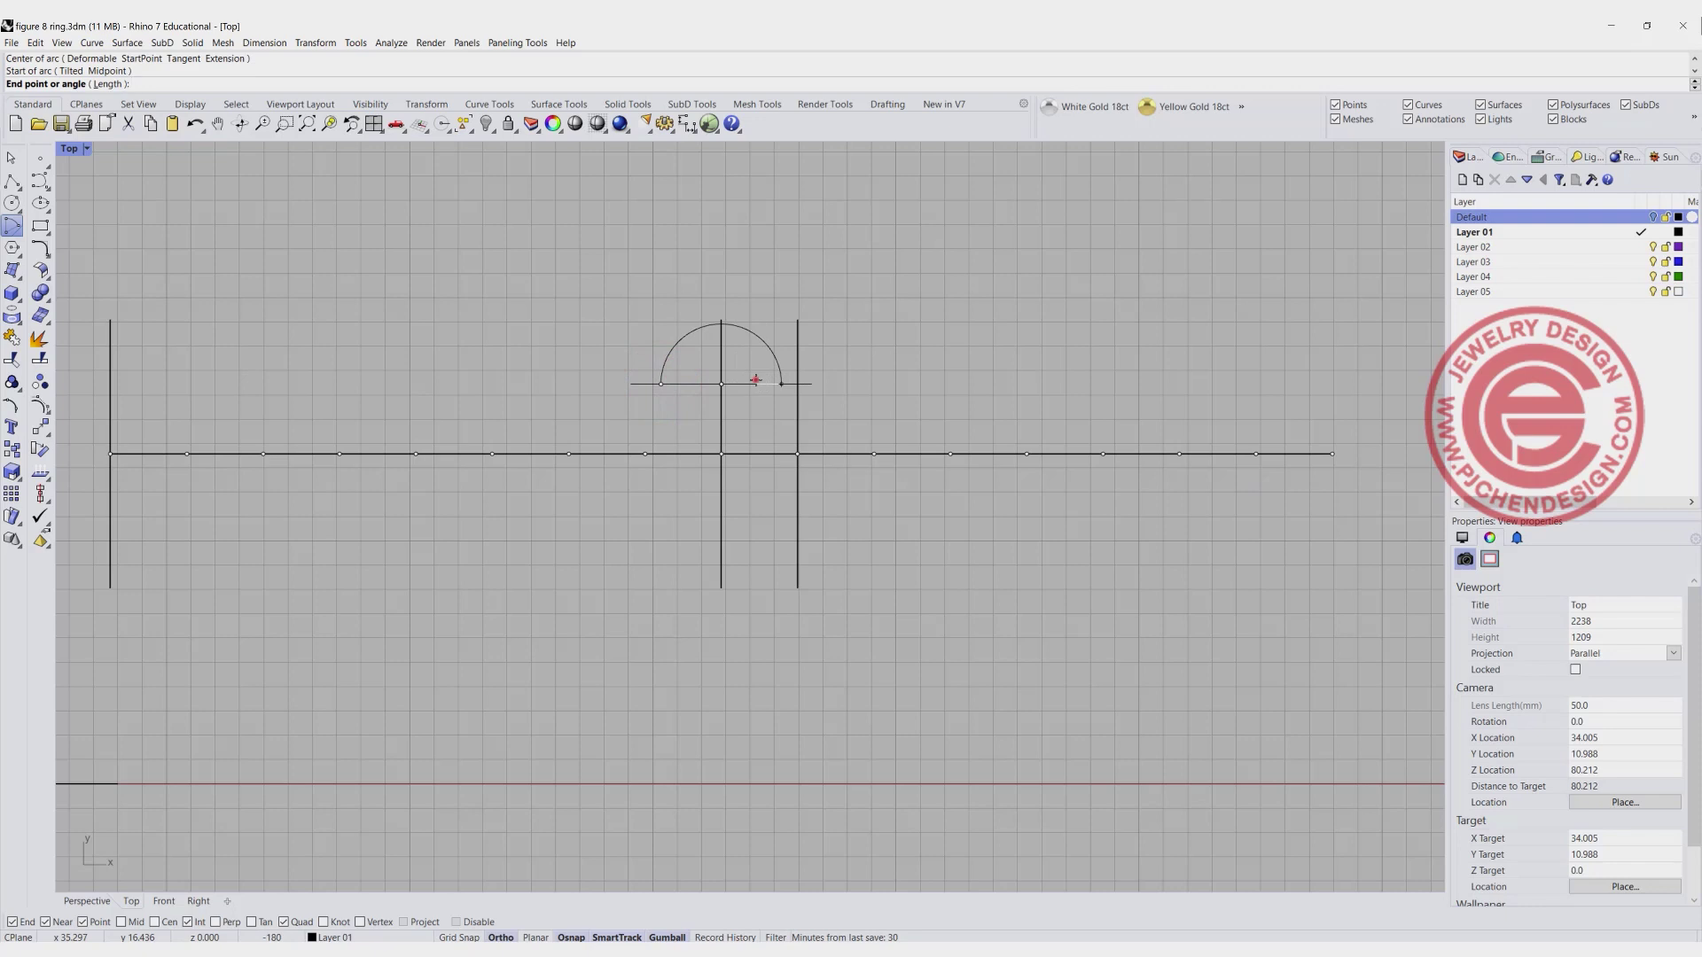
left_click(755, 379)
Shrink the arc slightly about its centre with the gumball.
left_click(779, 369)
left_click(661, 354)
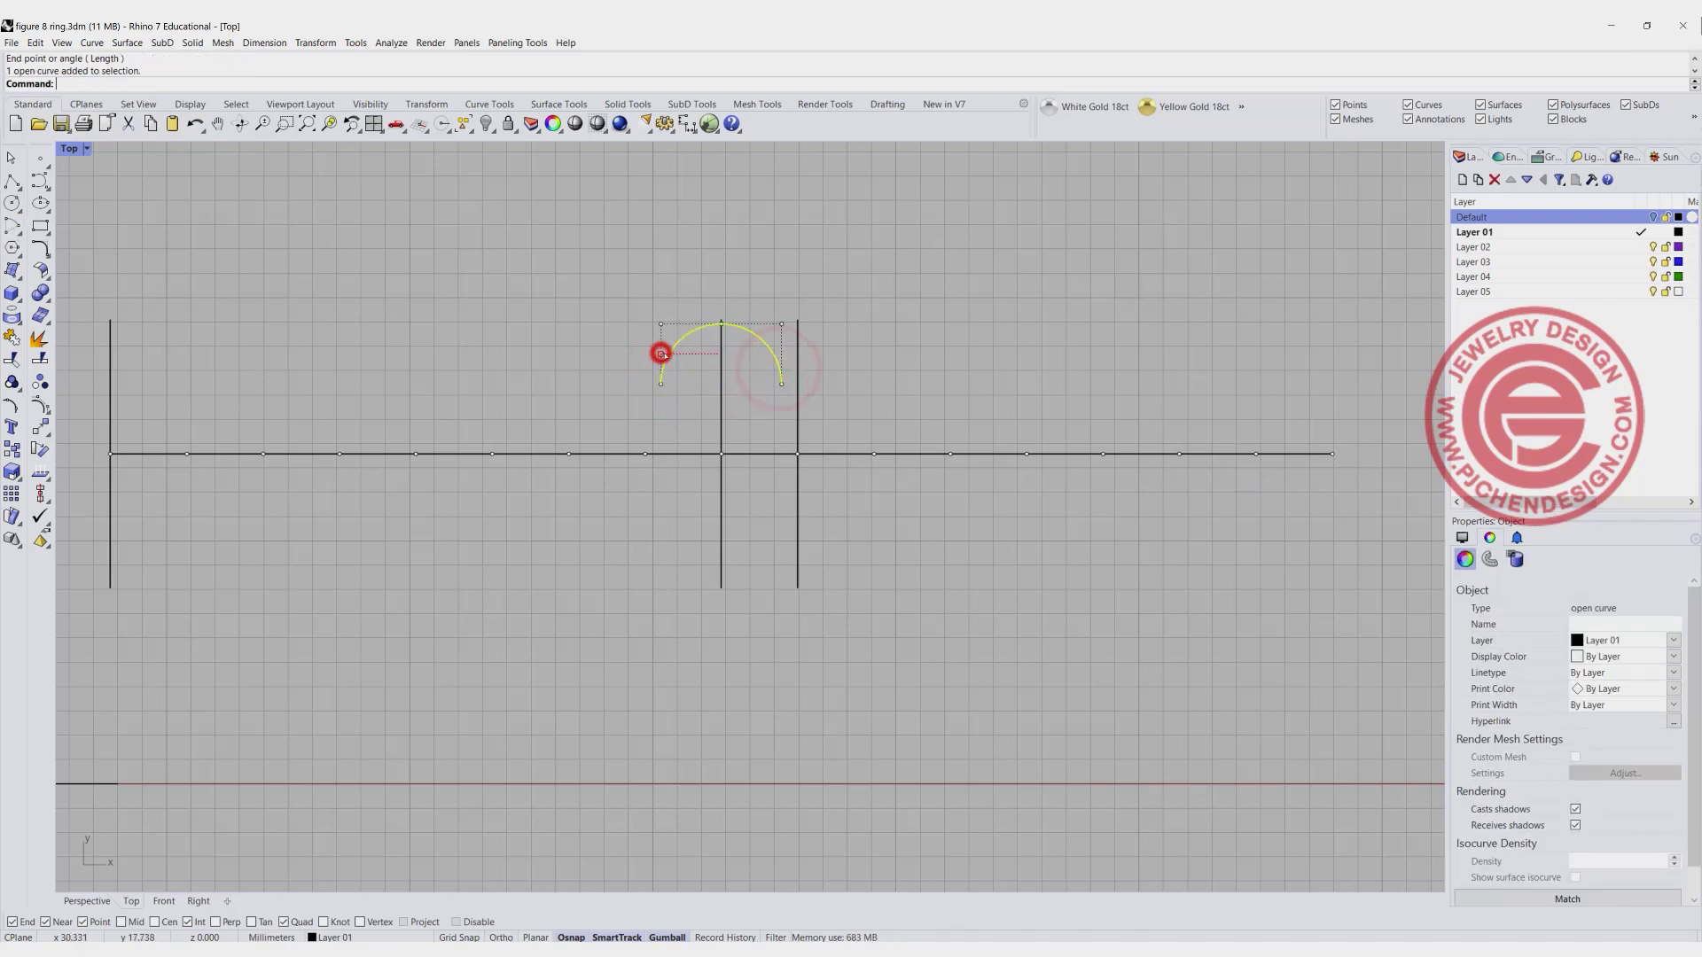
left_click_drag(660, 354, 741, 404)
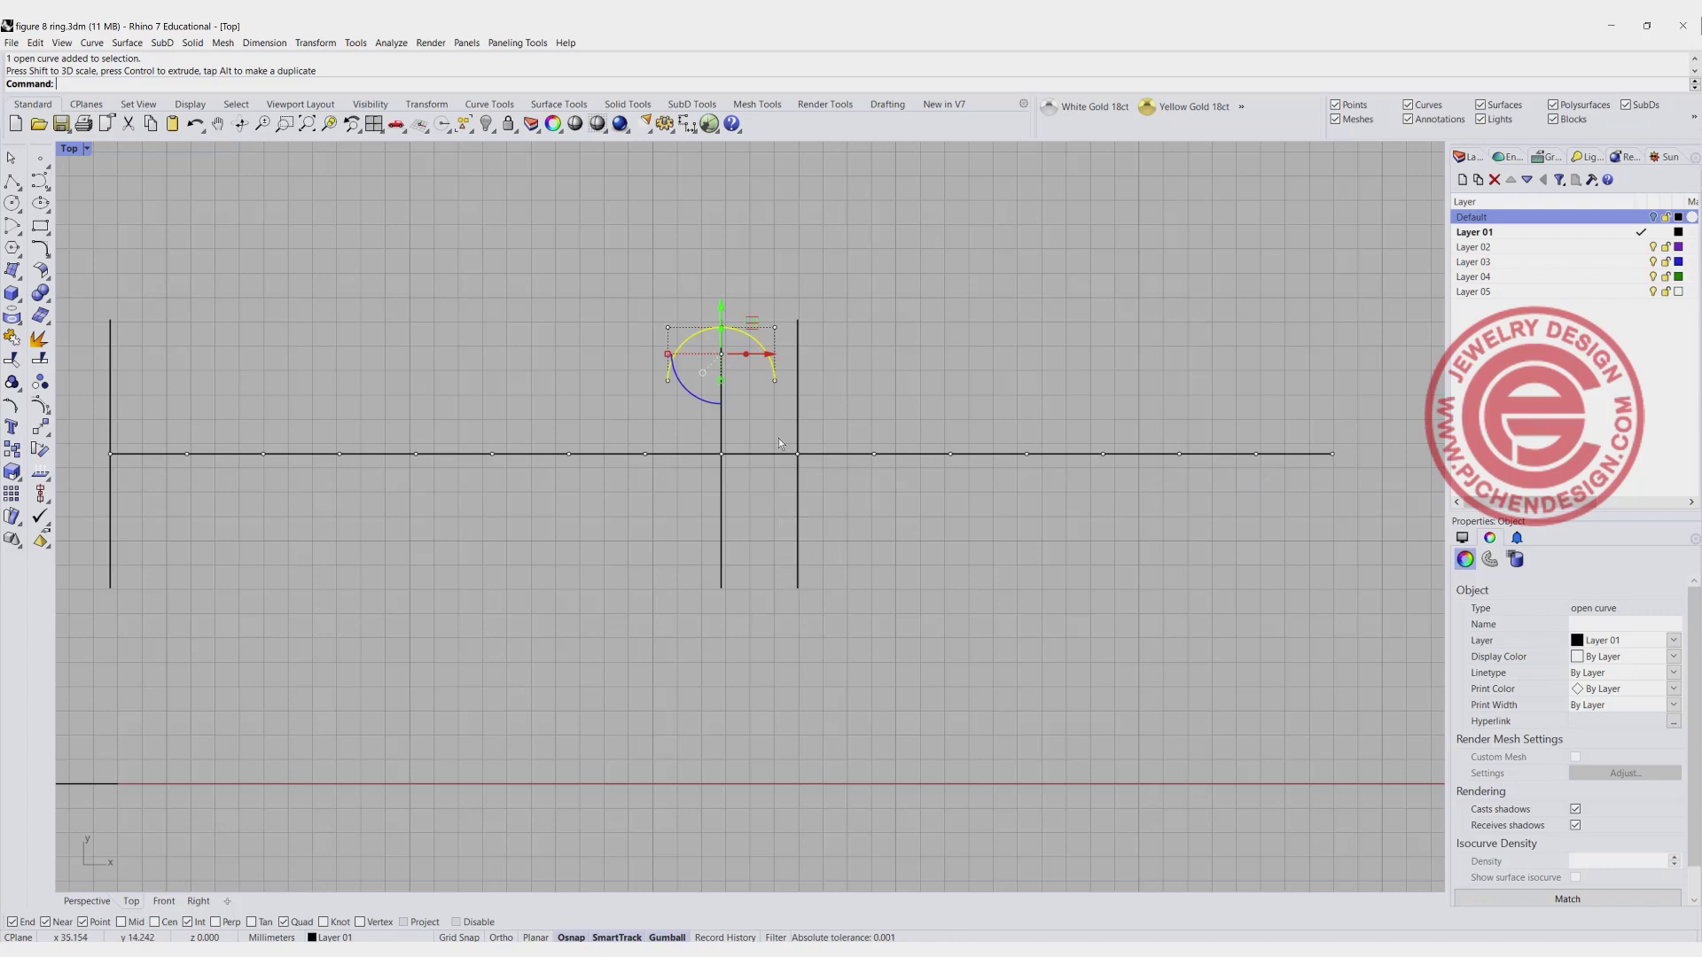
Mirror a copy of the arc below the horizontal line.
left_click(40, 427)
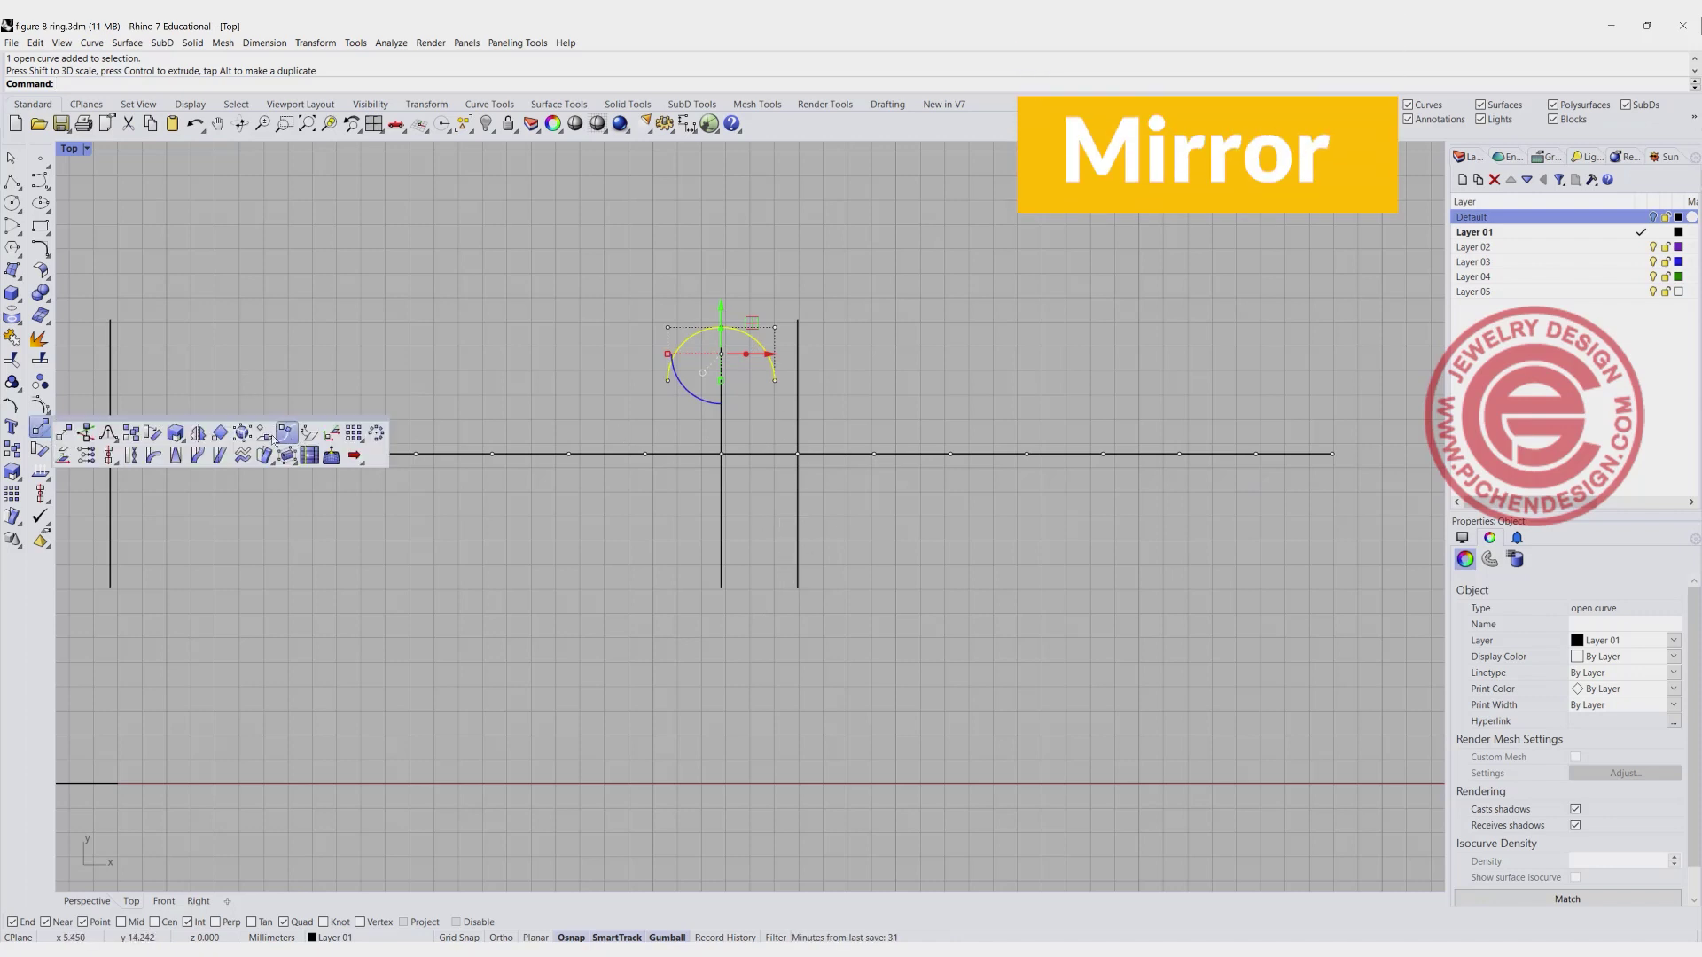
left_click(197, 433)
left_click(815, 459)
left_click(765, 551)
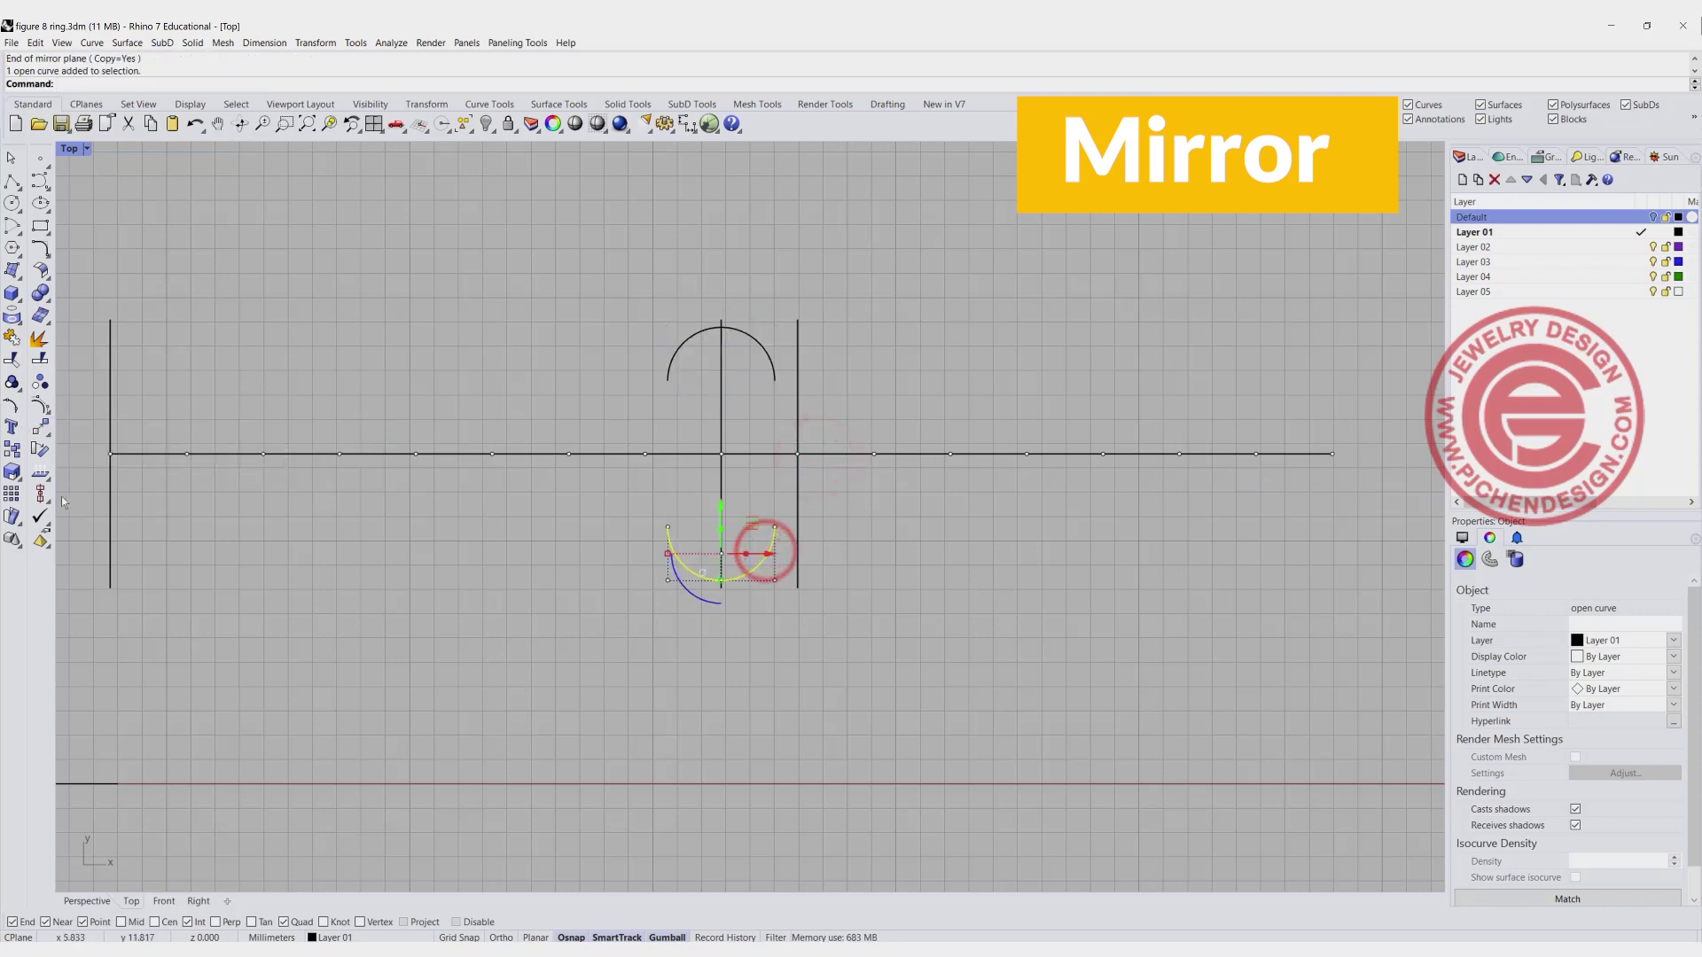
Move the mirrored arc horizontally from its bottom midpoint onto the right vertical line.
left_click(40, 428)
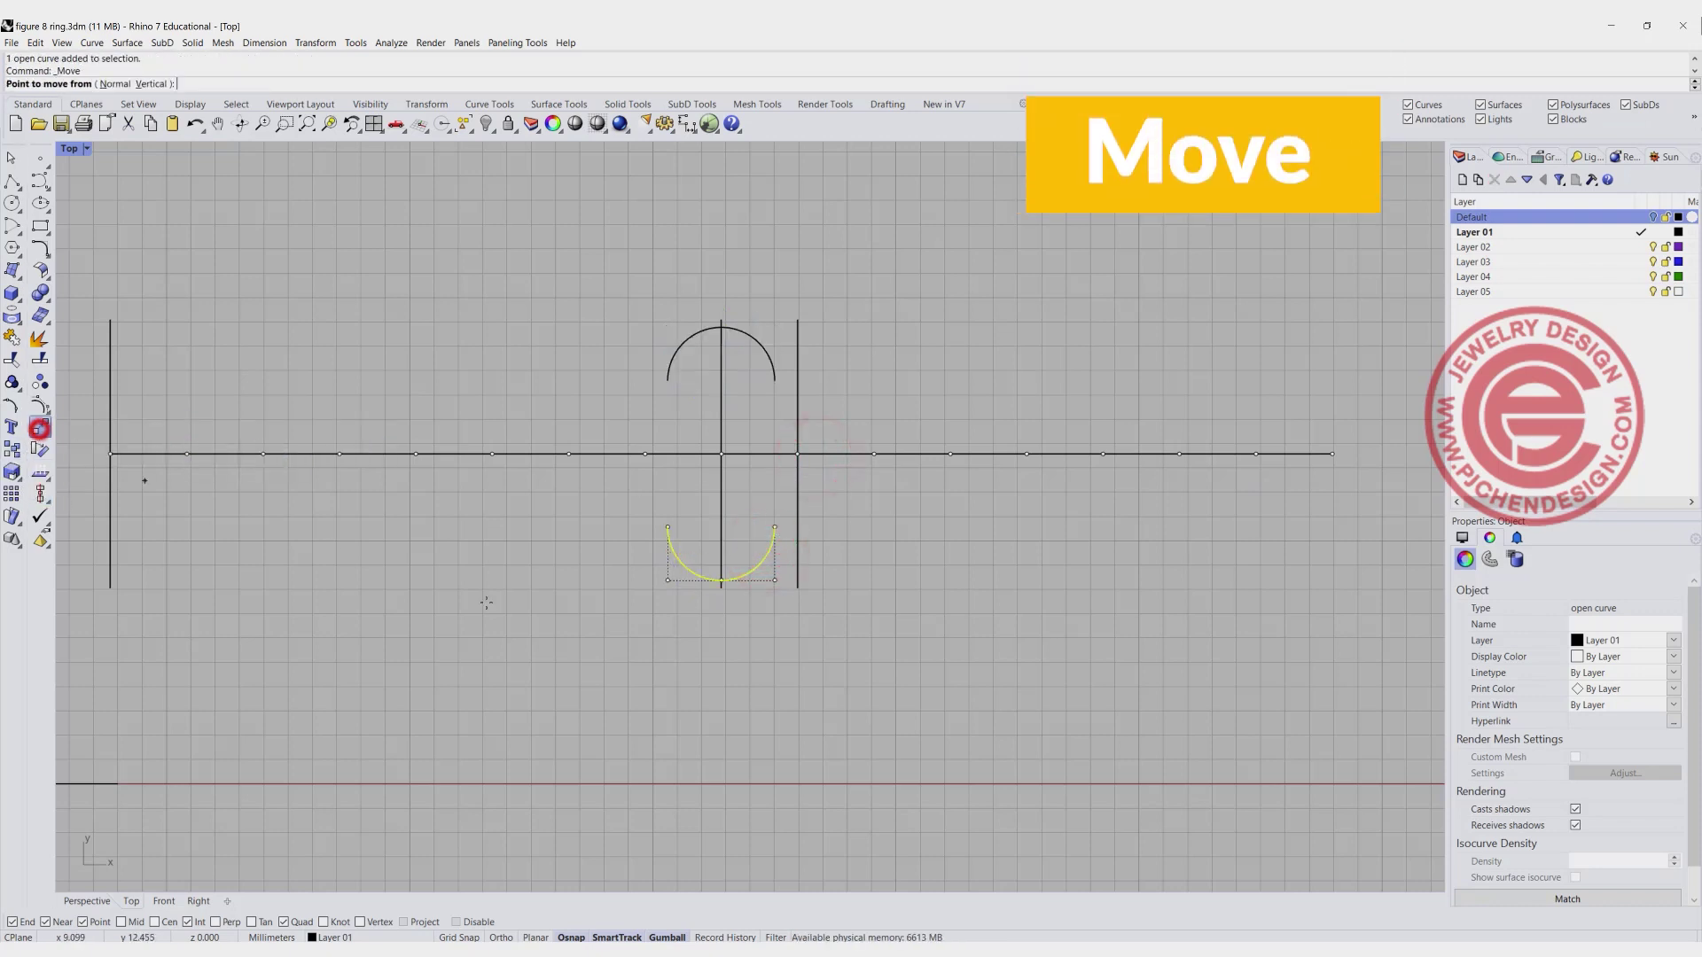
left_click(722, 581)
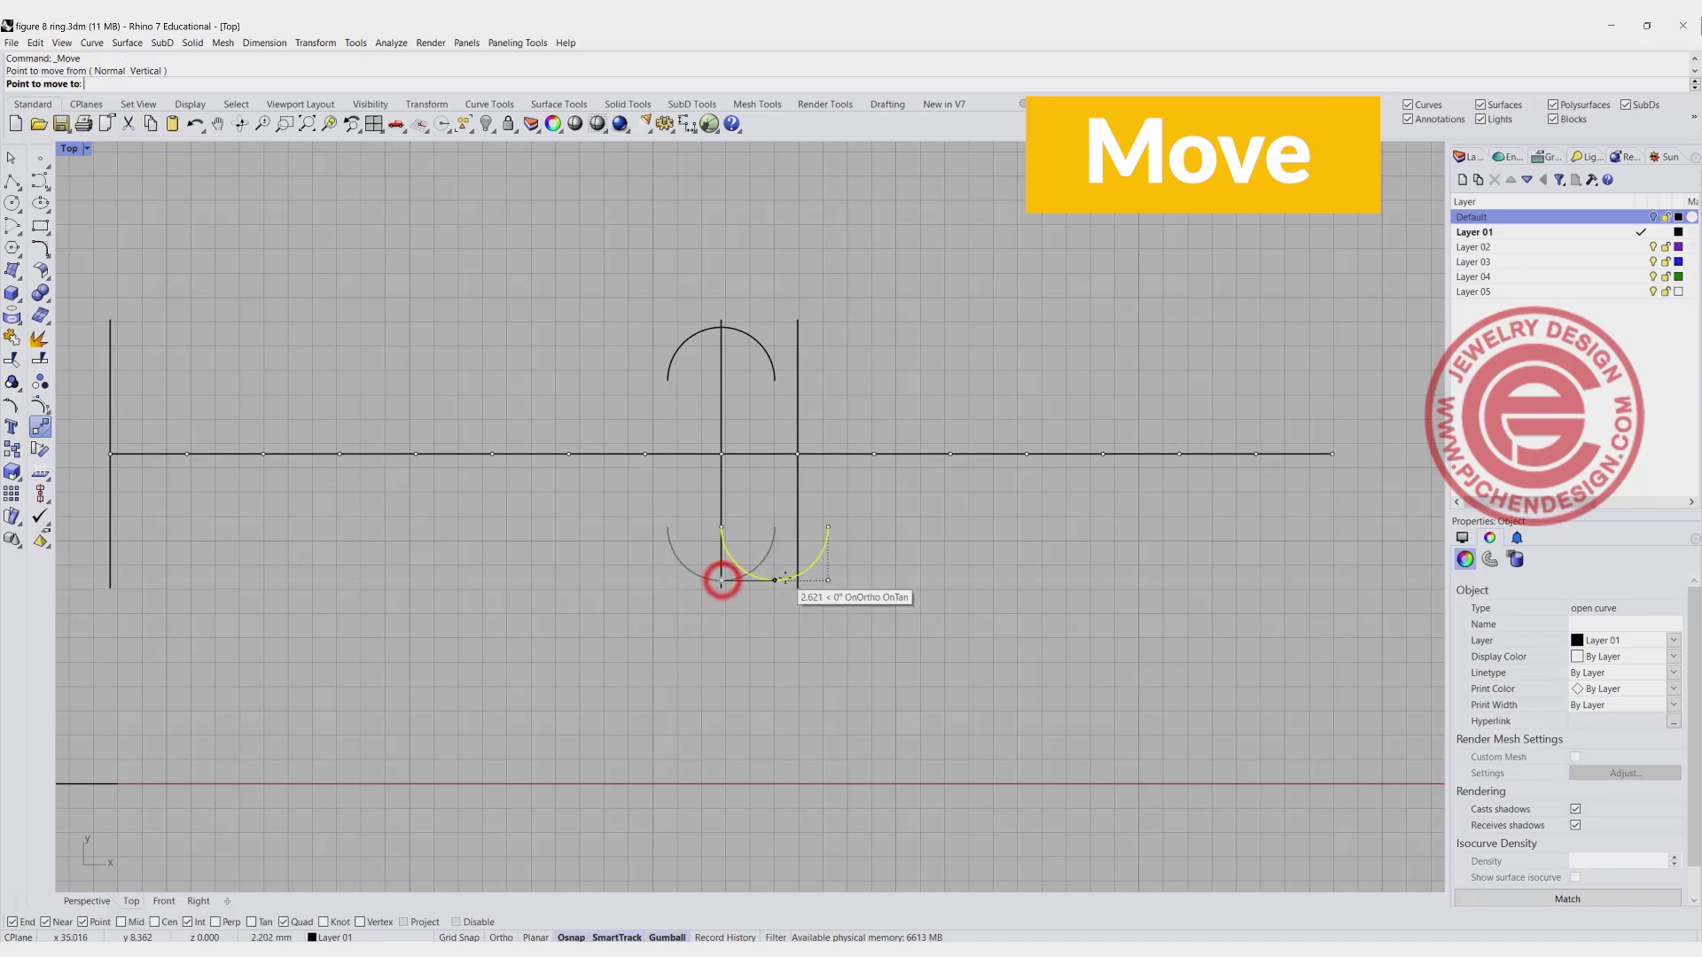
key("shift")
left_click(798, 577)
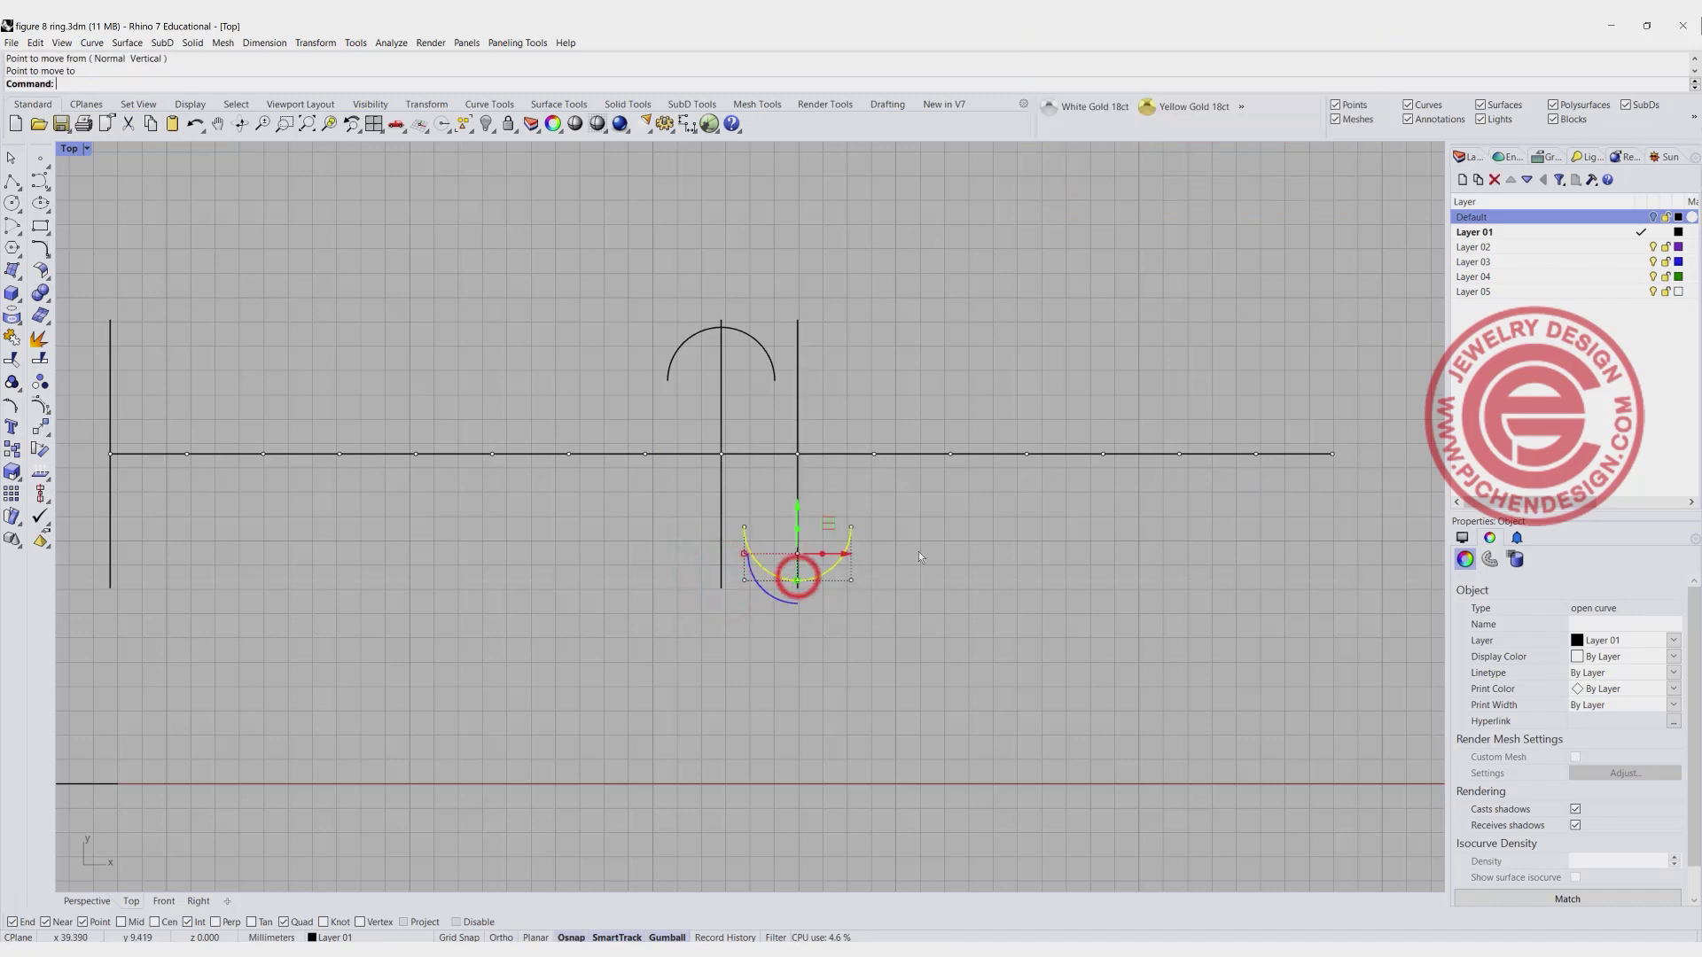
left_click(987, 548)
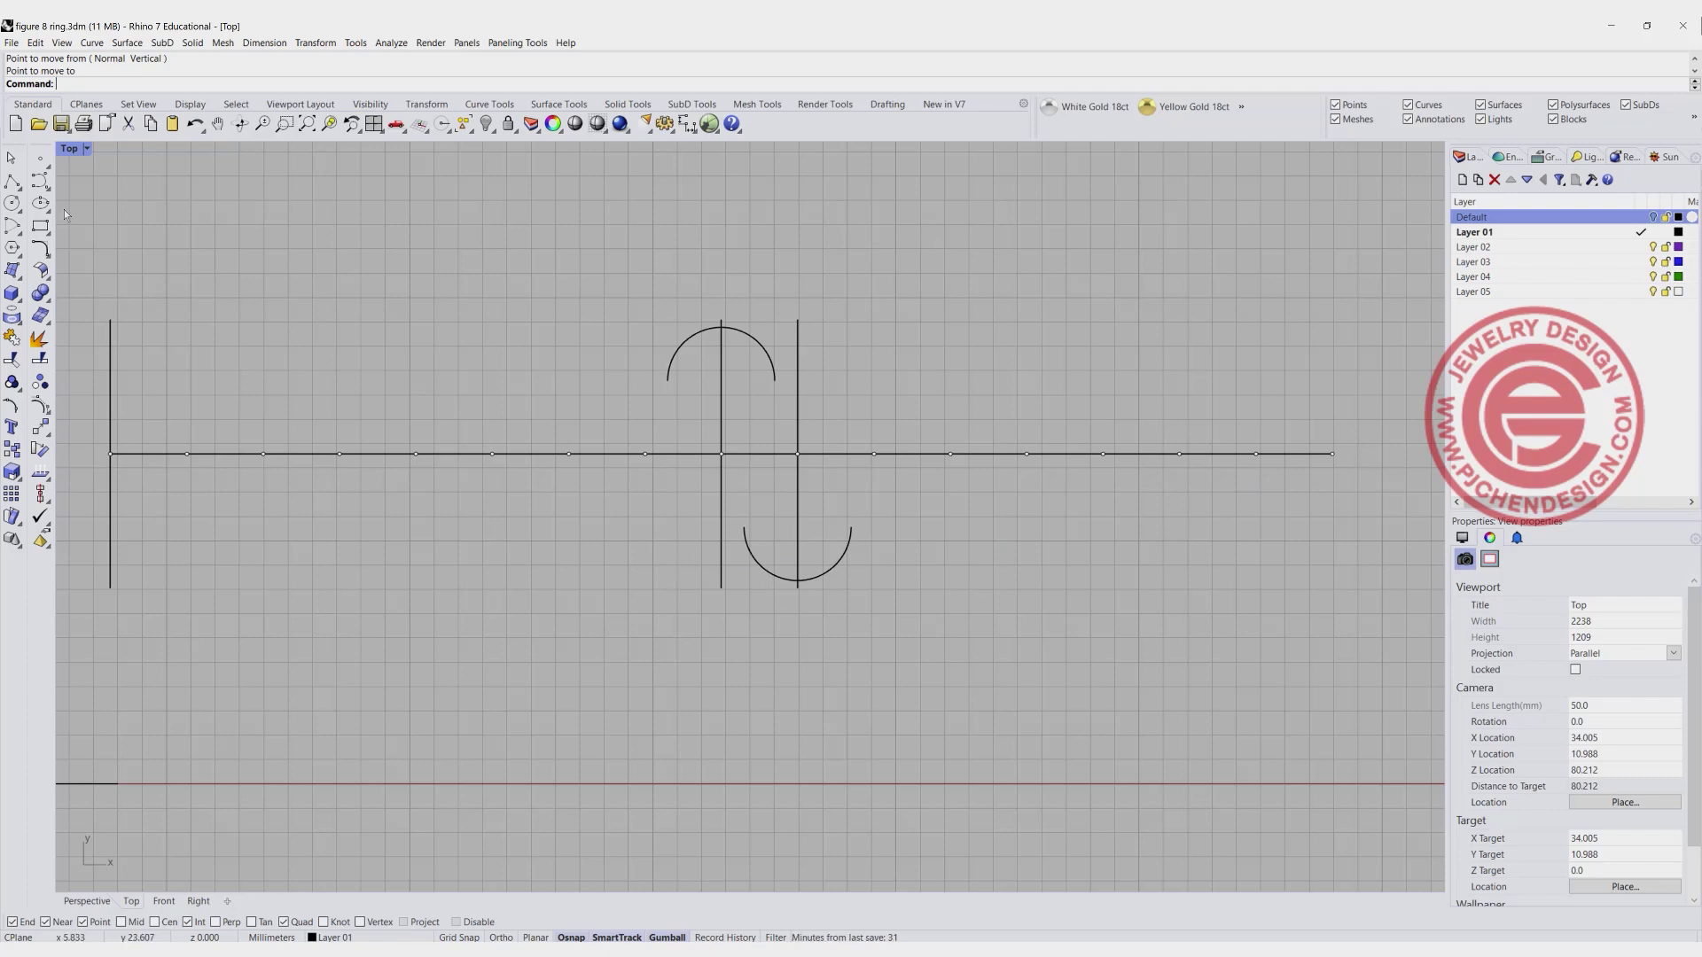
Join the lower arc's end to the upper arc's end with an Adjustable Curve Blend.
left_click(37, 248)
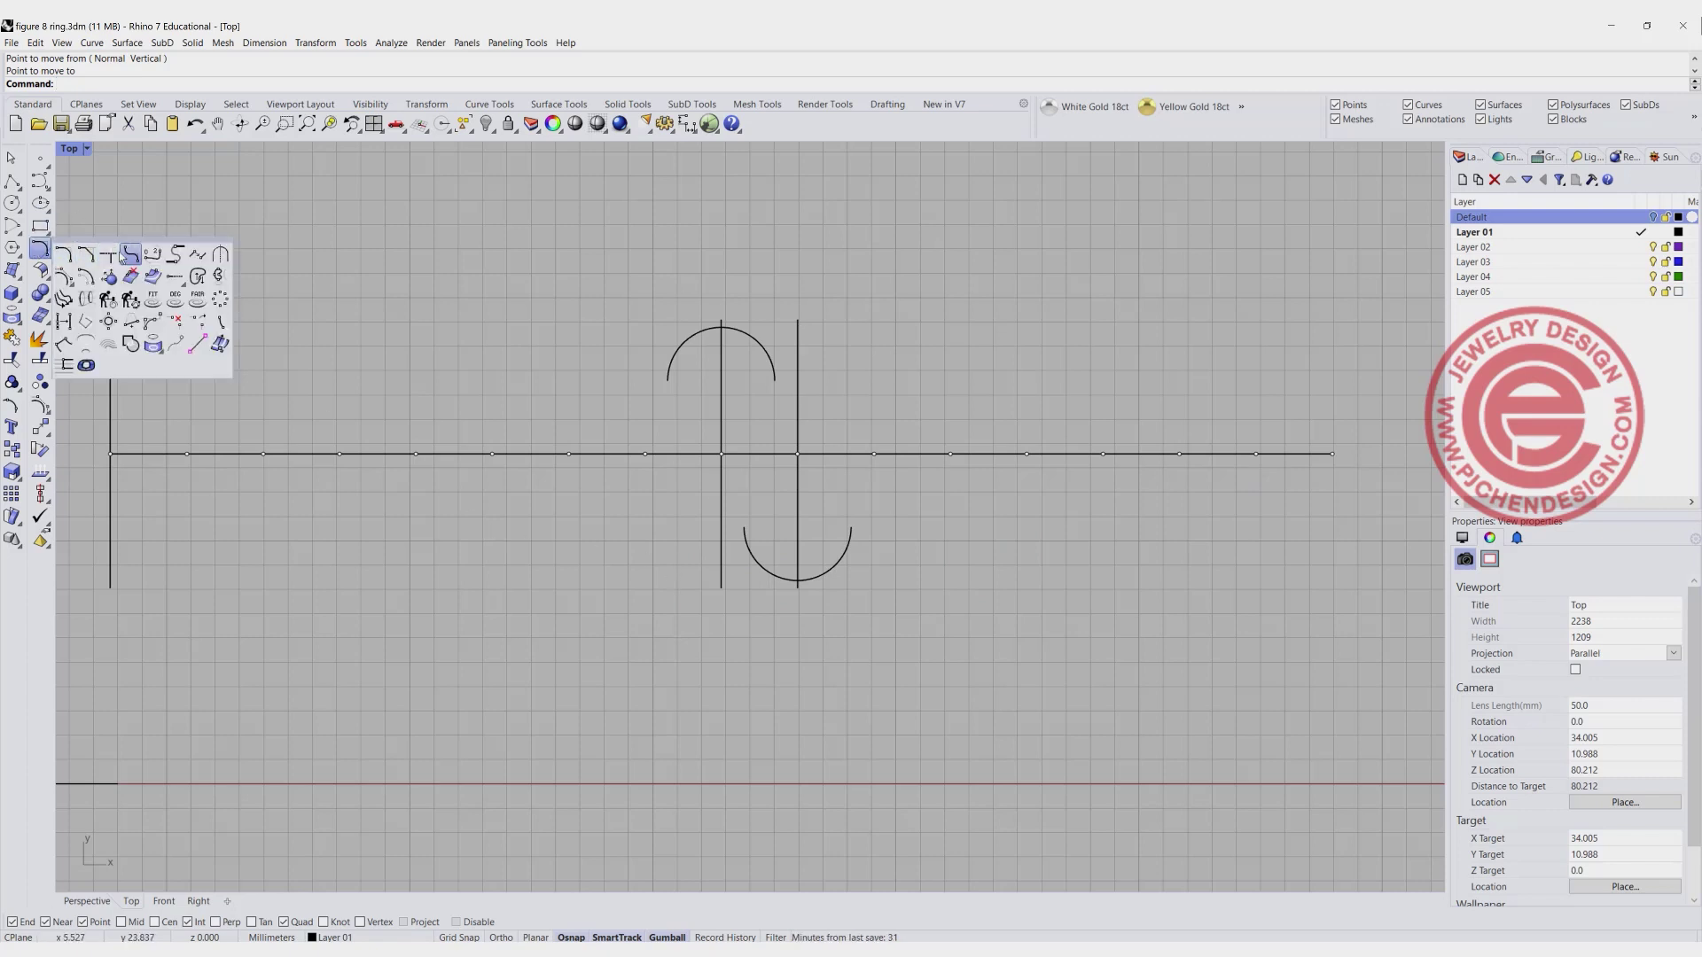
left_click(153, 254)
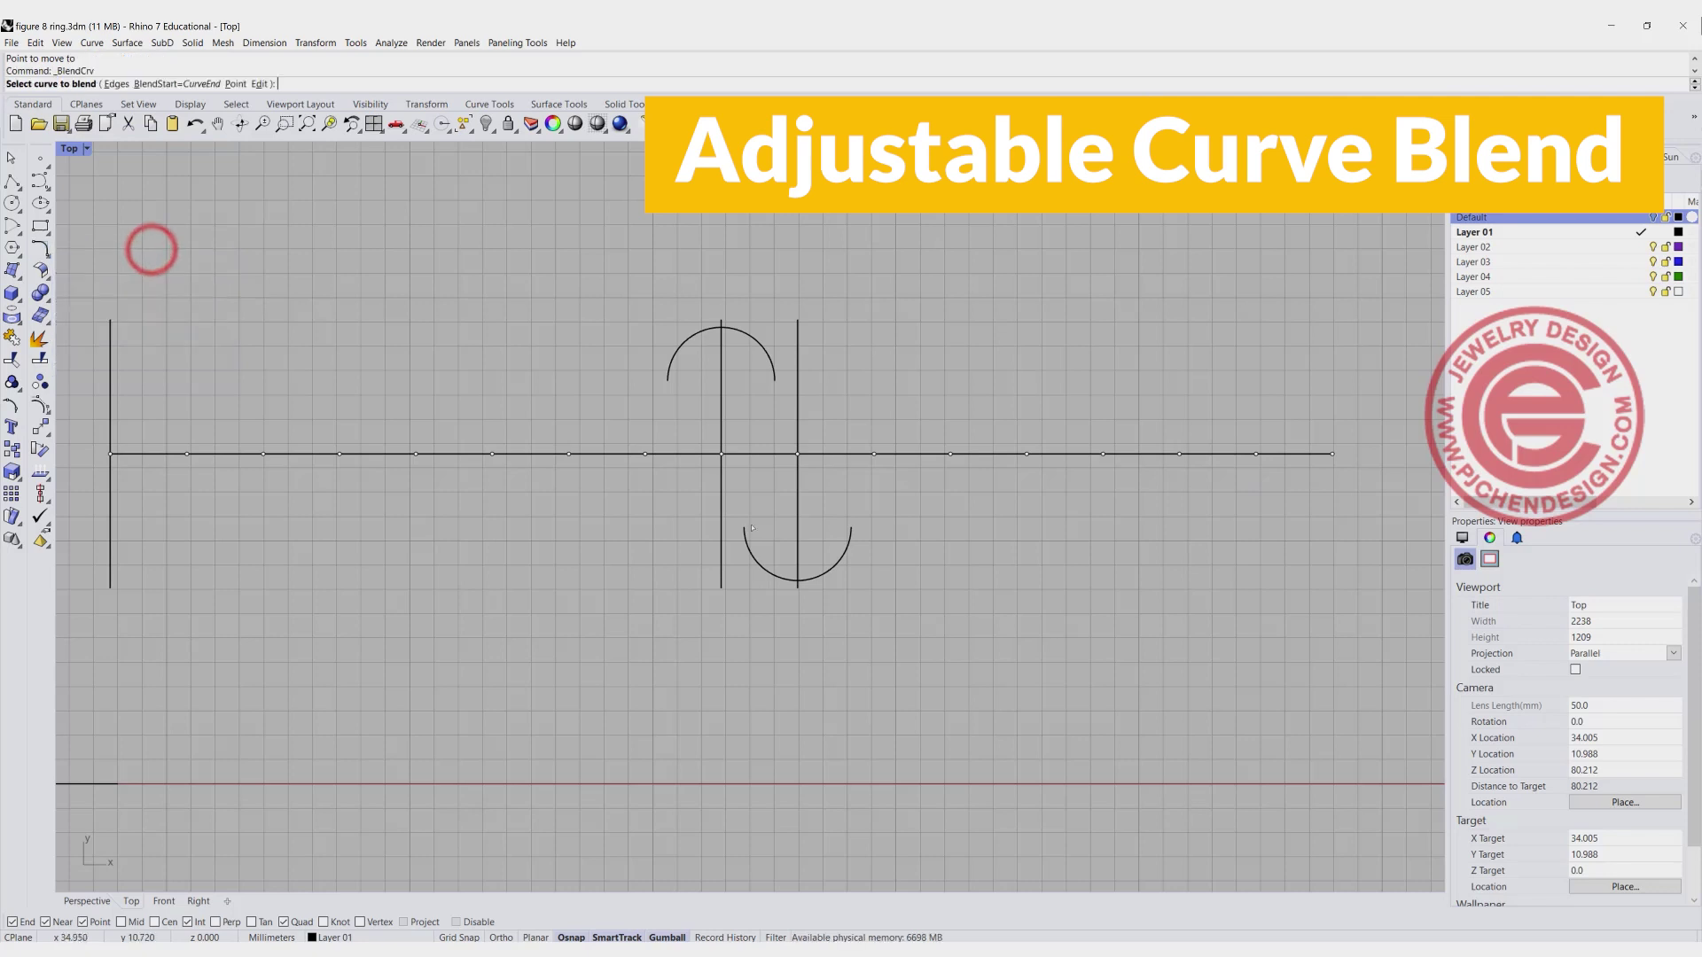
left_click(746, 528)
left_click(775, 383)
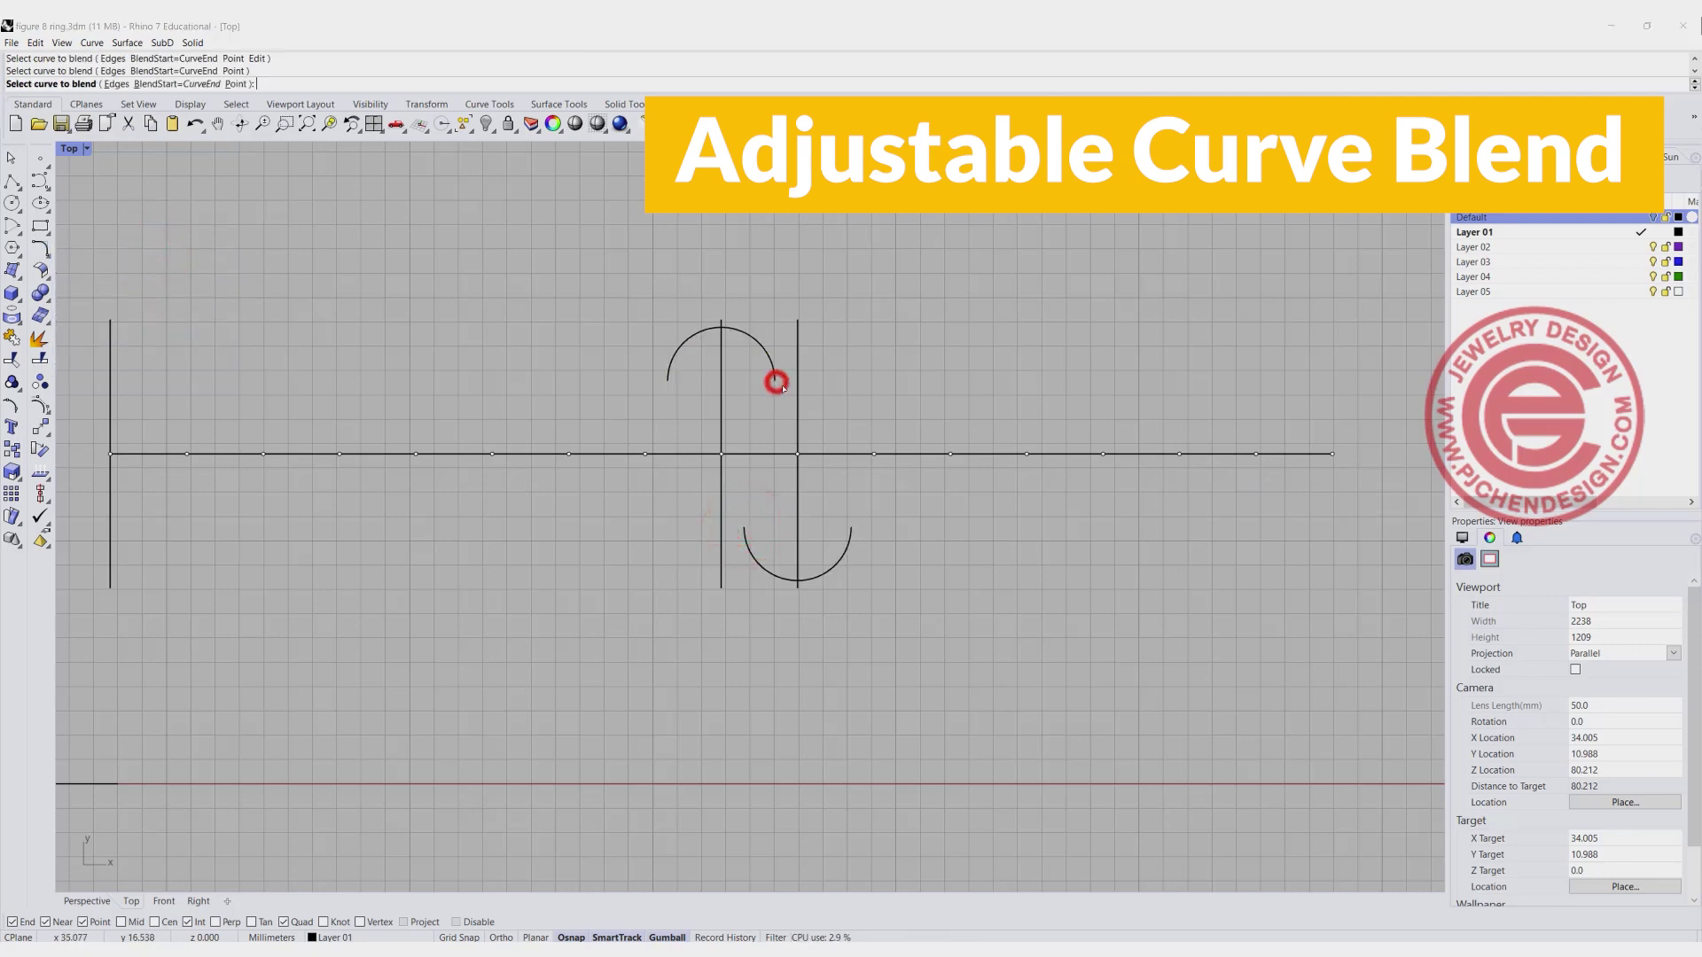
key("Return")
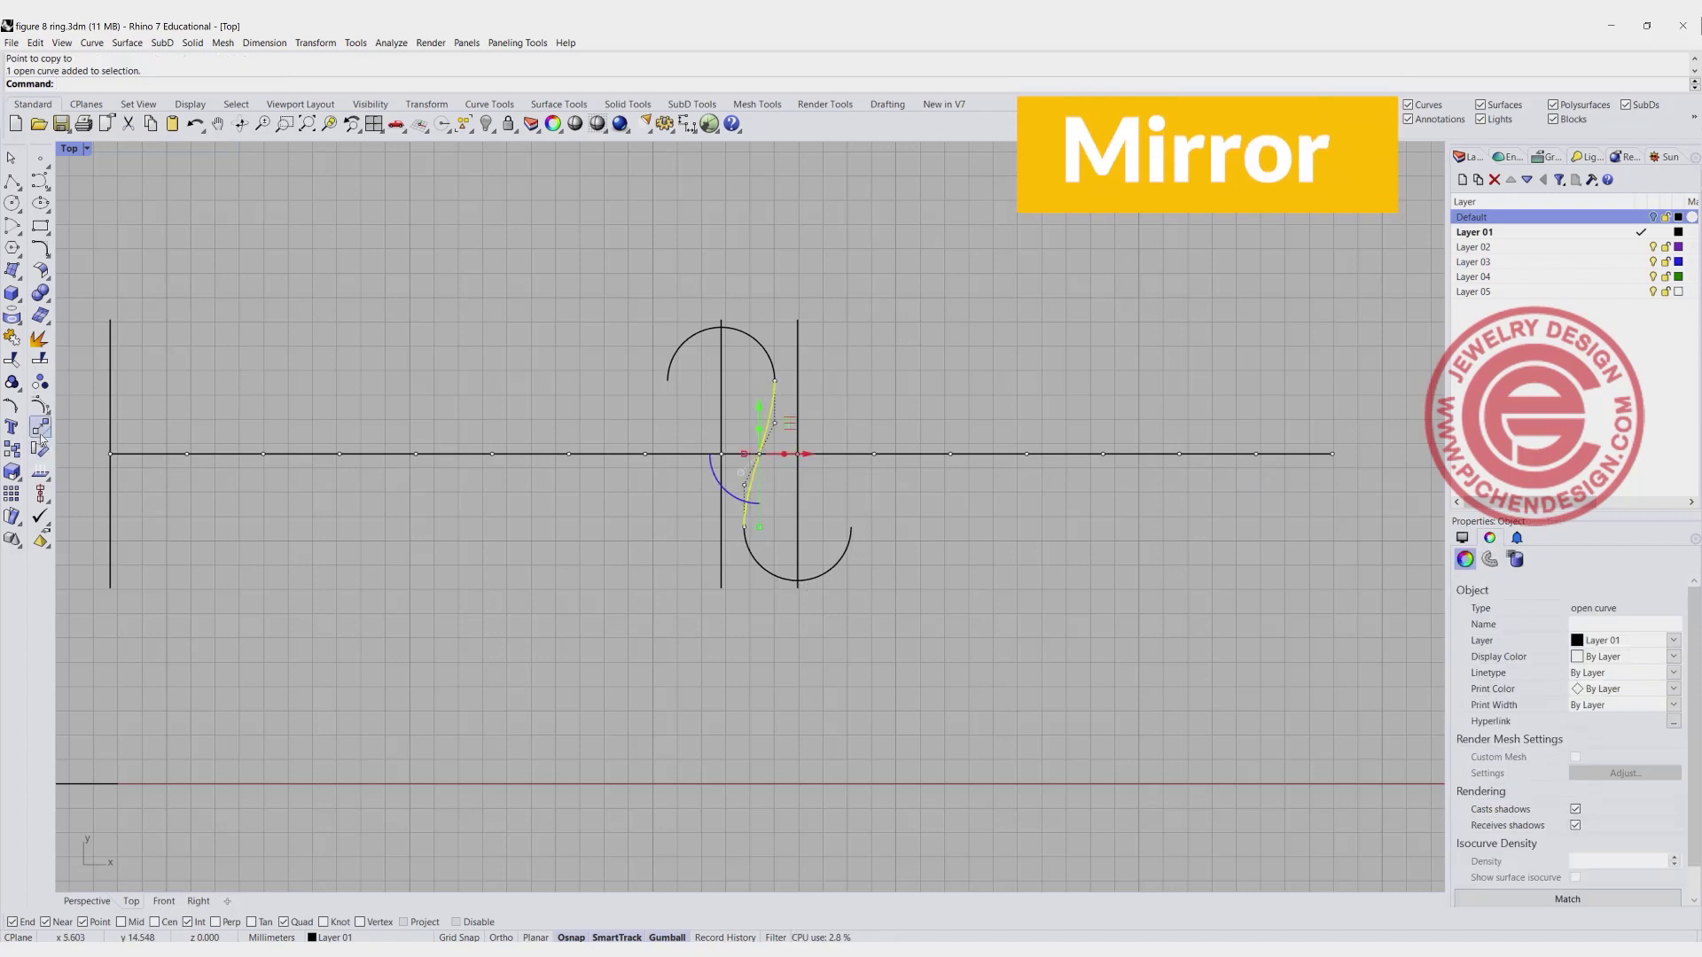
Mirror the S-curve across the centre vertical line to form a teardrop loop.
left_click(40, 429)
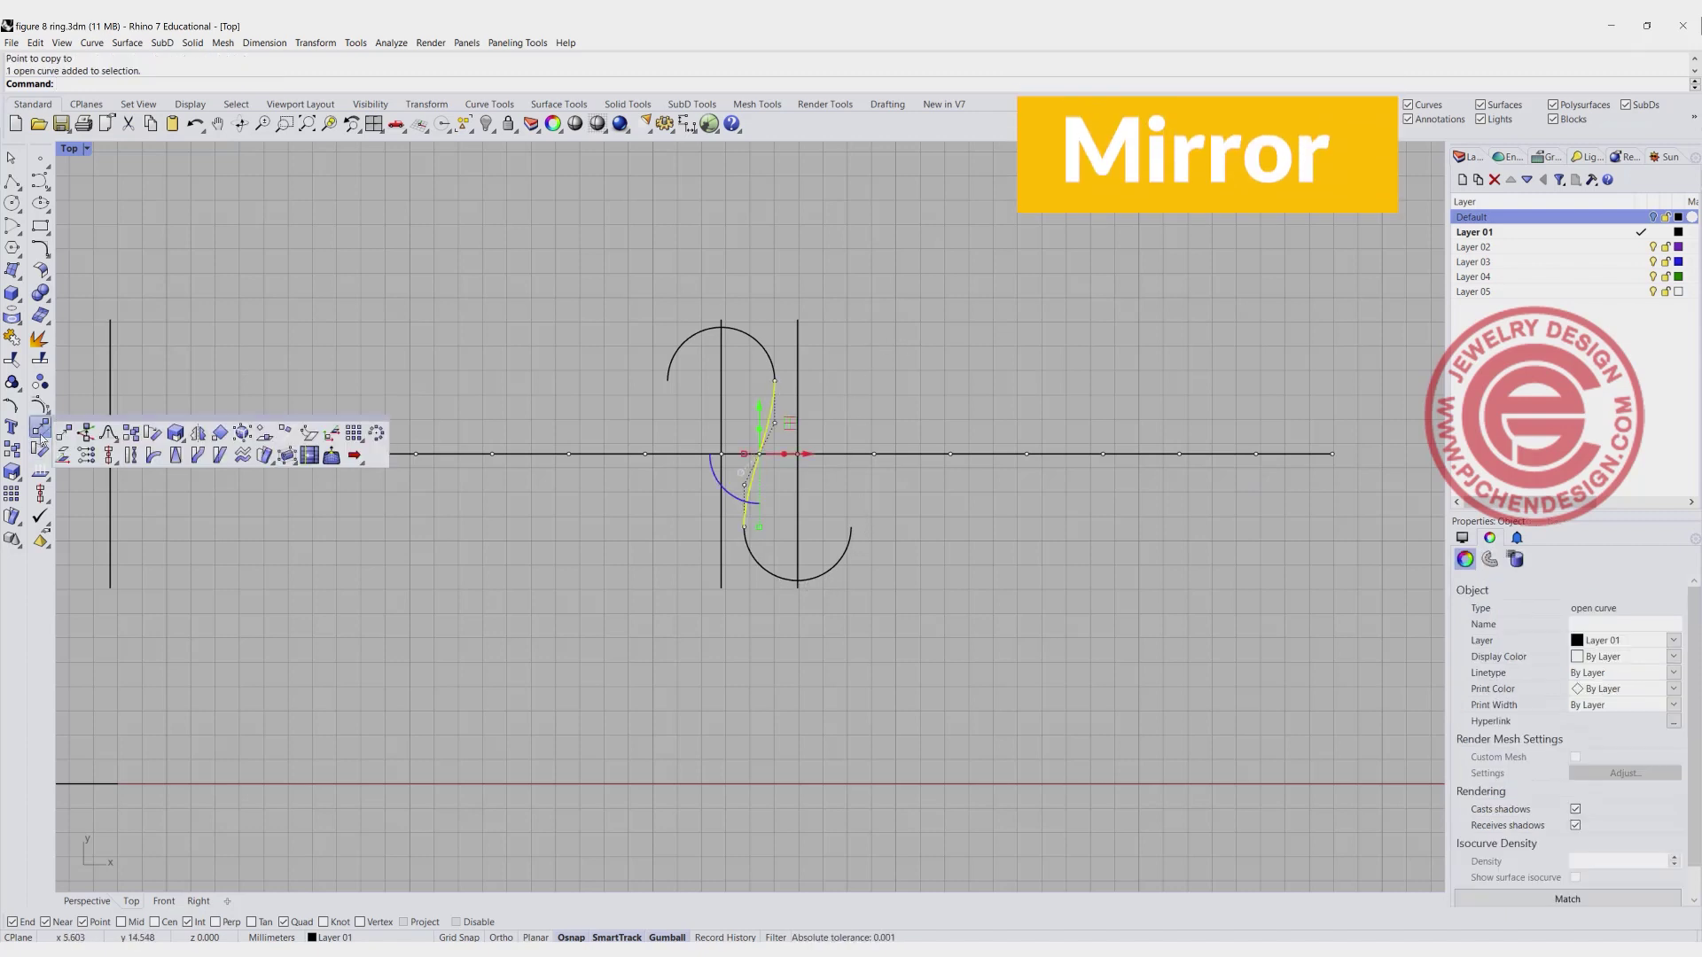
left_click(198, 433)
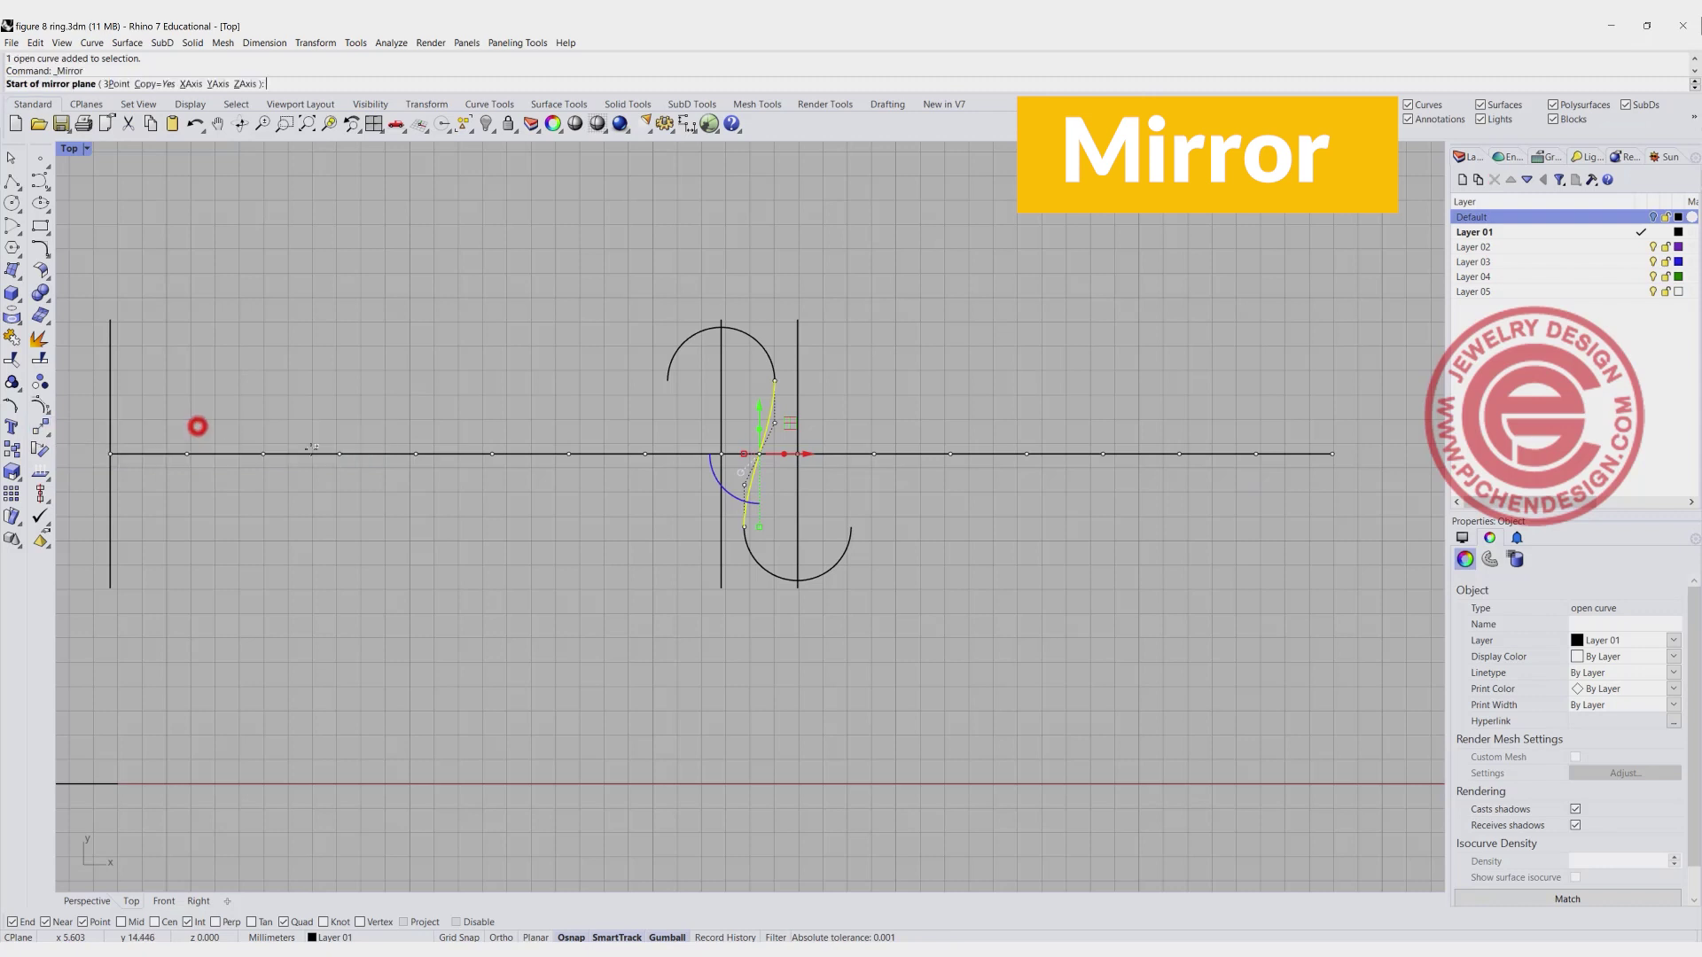
left_click(798, 453)
left_click(794, 373)
left_click(942, 354)
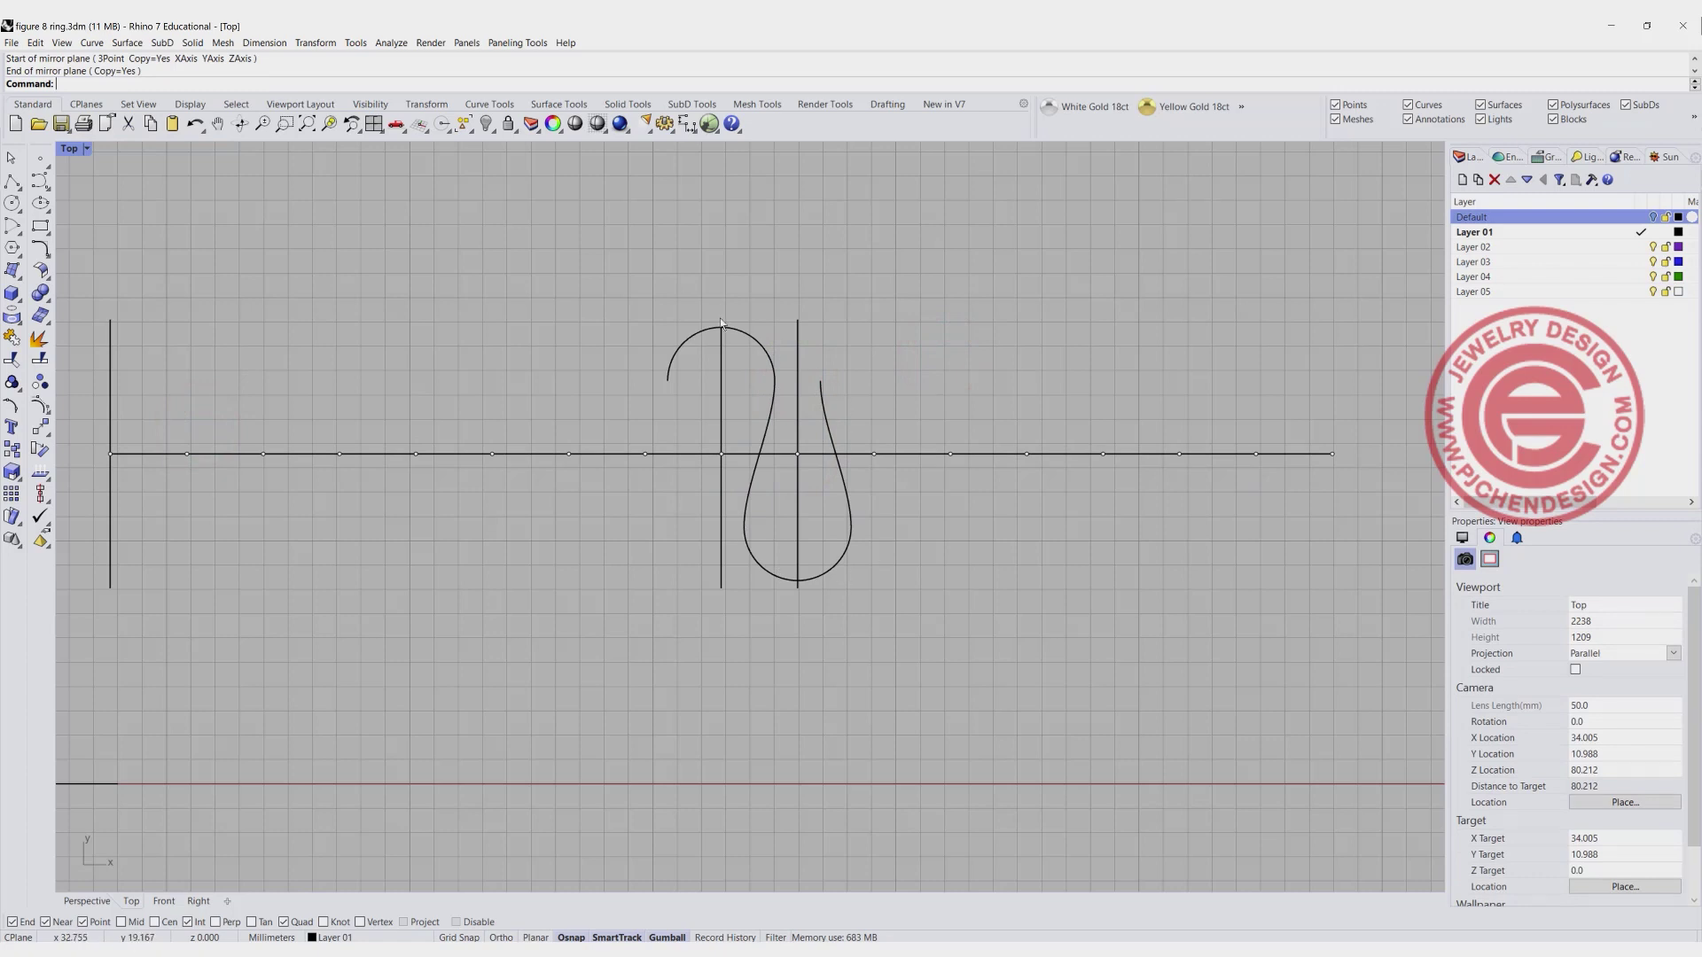
Copy the top left arc from its left end to the loop's upper right end.
left_click(742, 338)
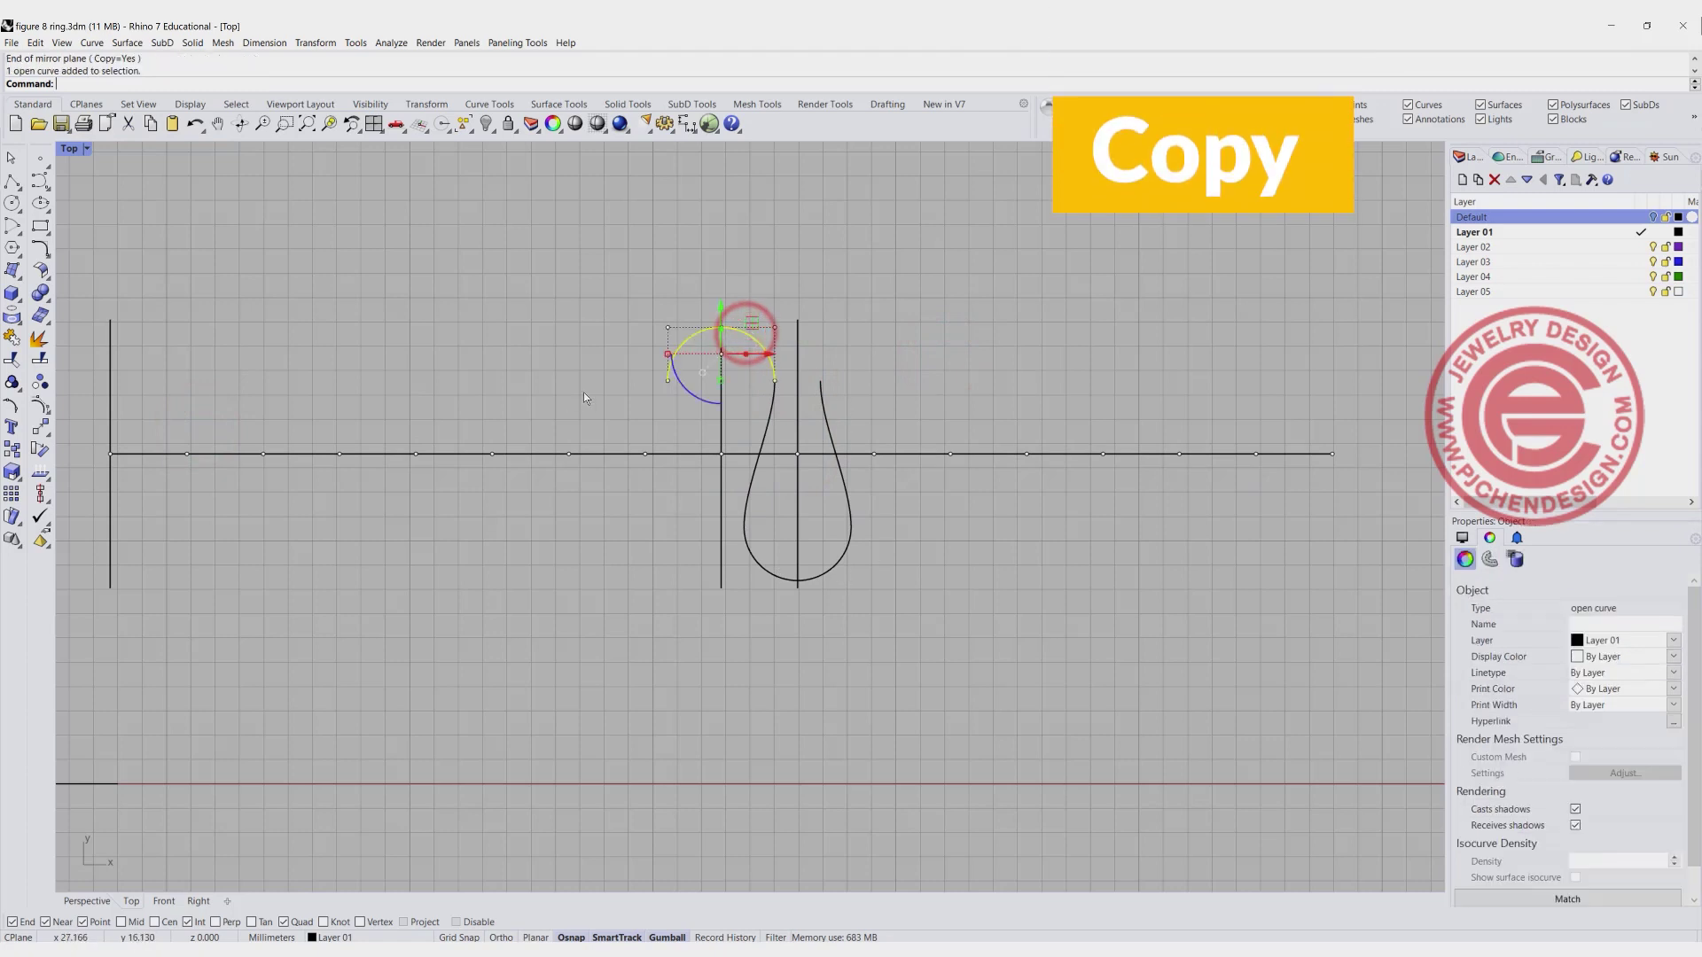
left_click(11, 449)
left_click(668, 381)
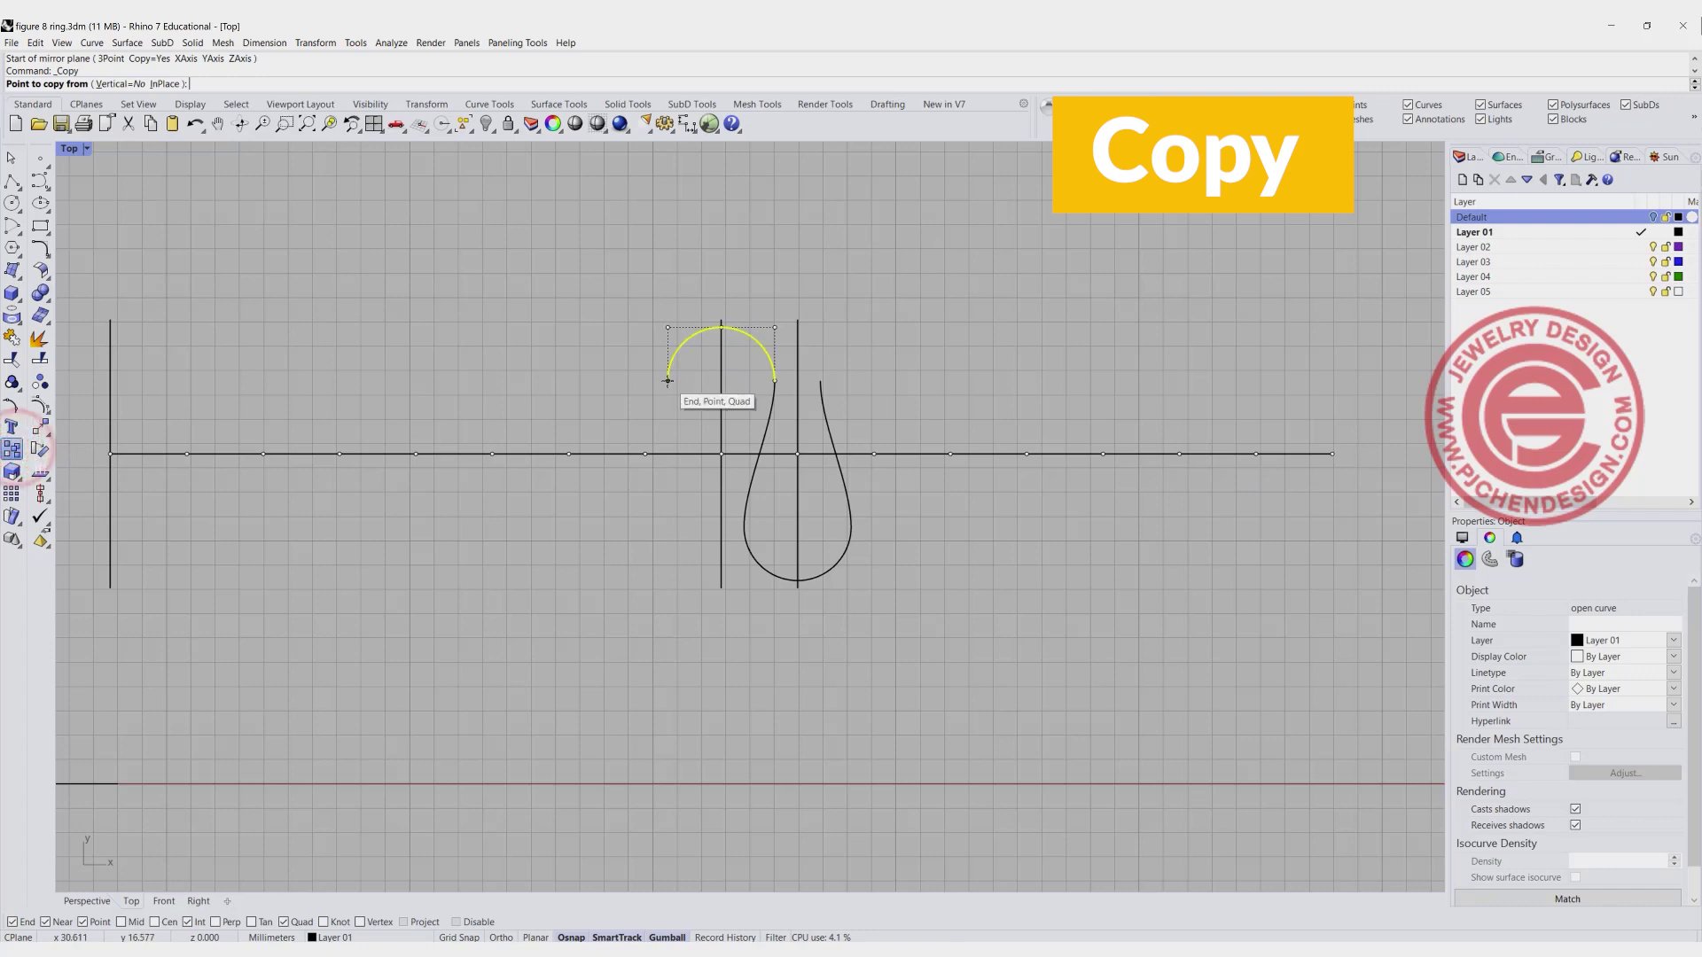
left_click(821, 381)
key("Return")
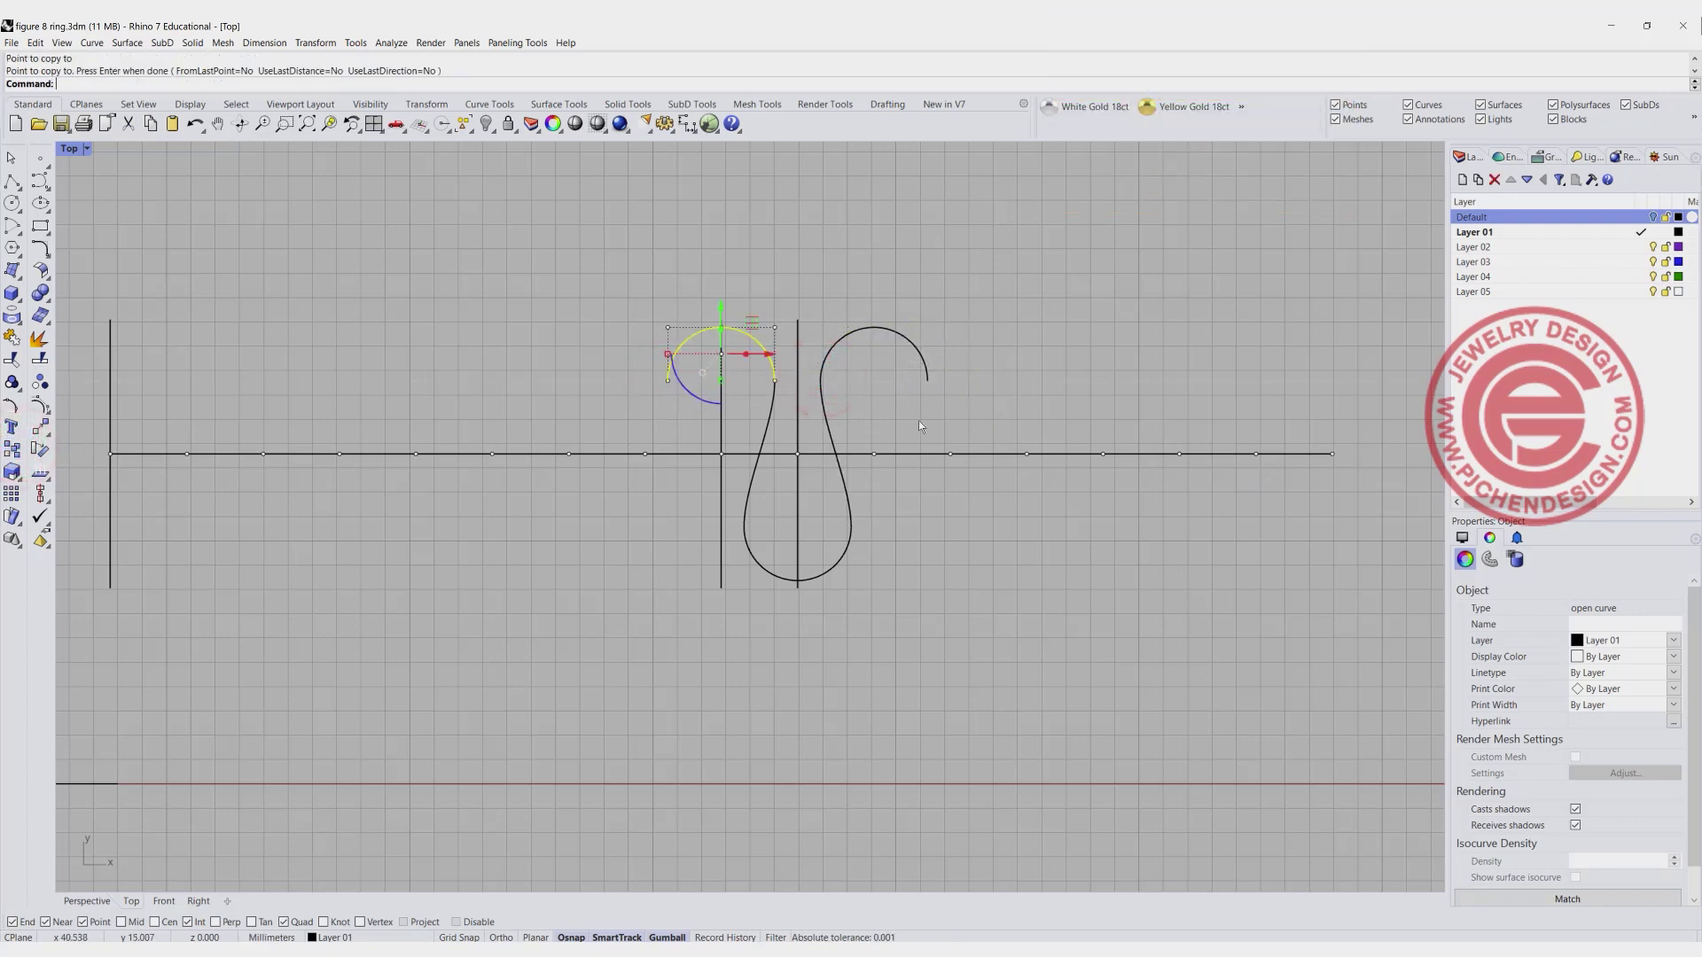
left_click(947, 419)
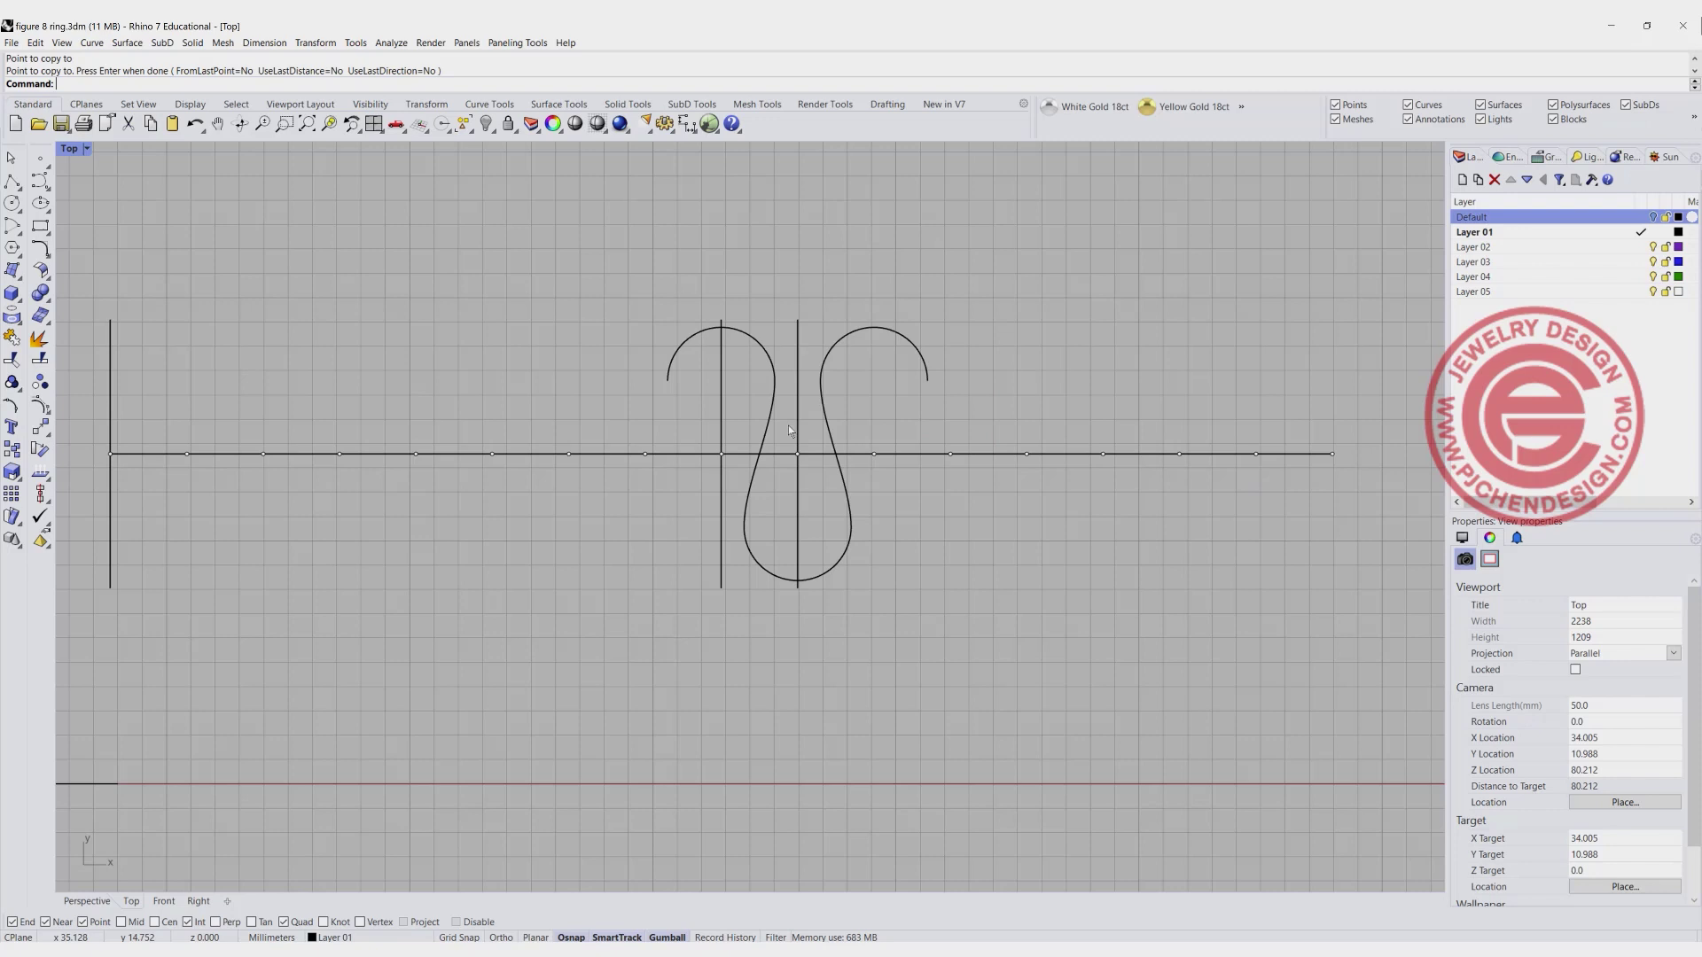
left_click(721, 363)
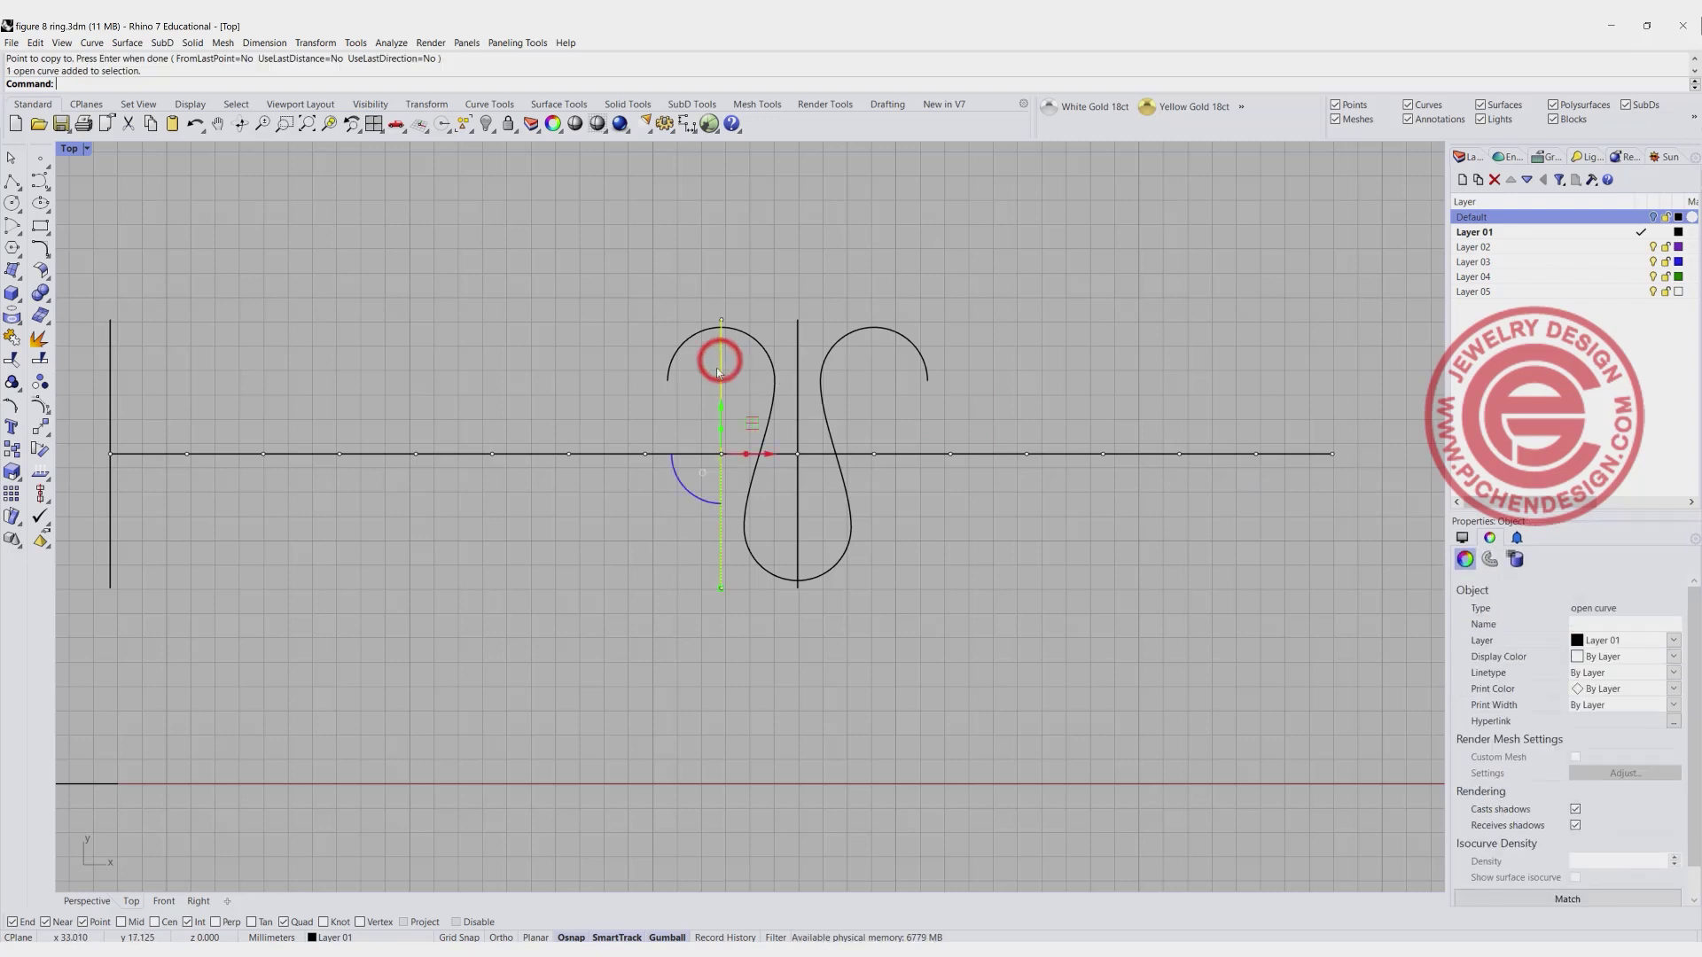
Trim the outer part of the left arc using the vertical line as cutter.
left_click(11, 359)
left_click(677, 348)
key("Return")
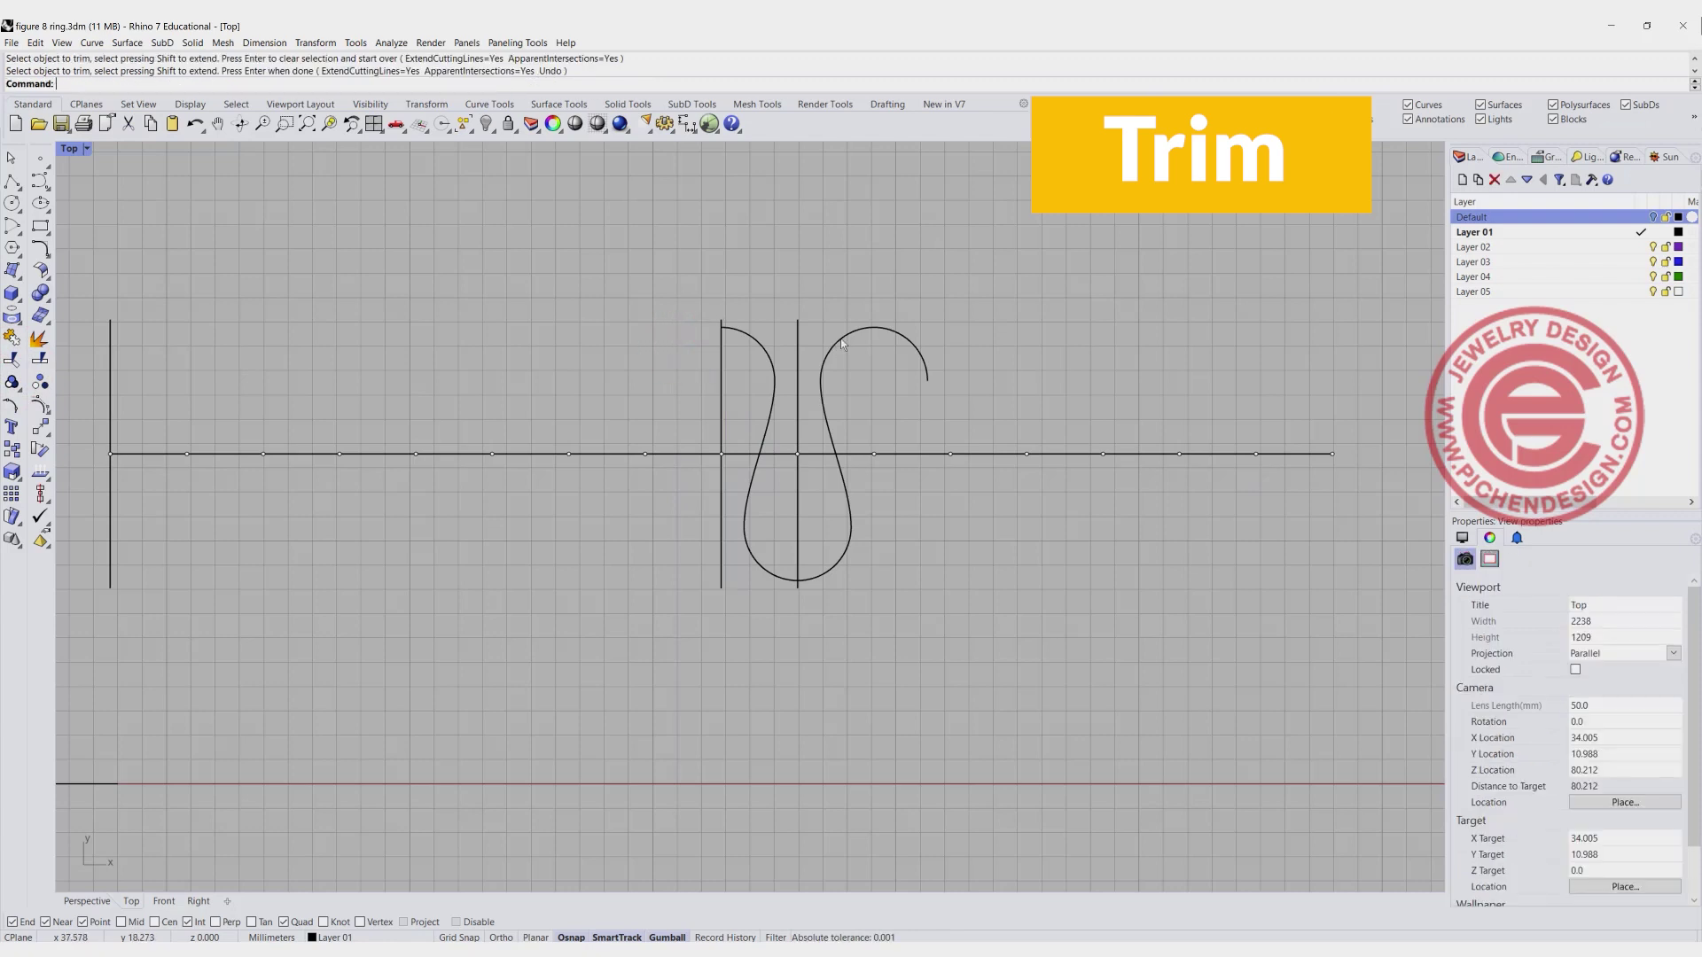
Split the right arc at its top point and delete its outer piece.
left_click(862, 335)
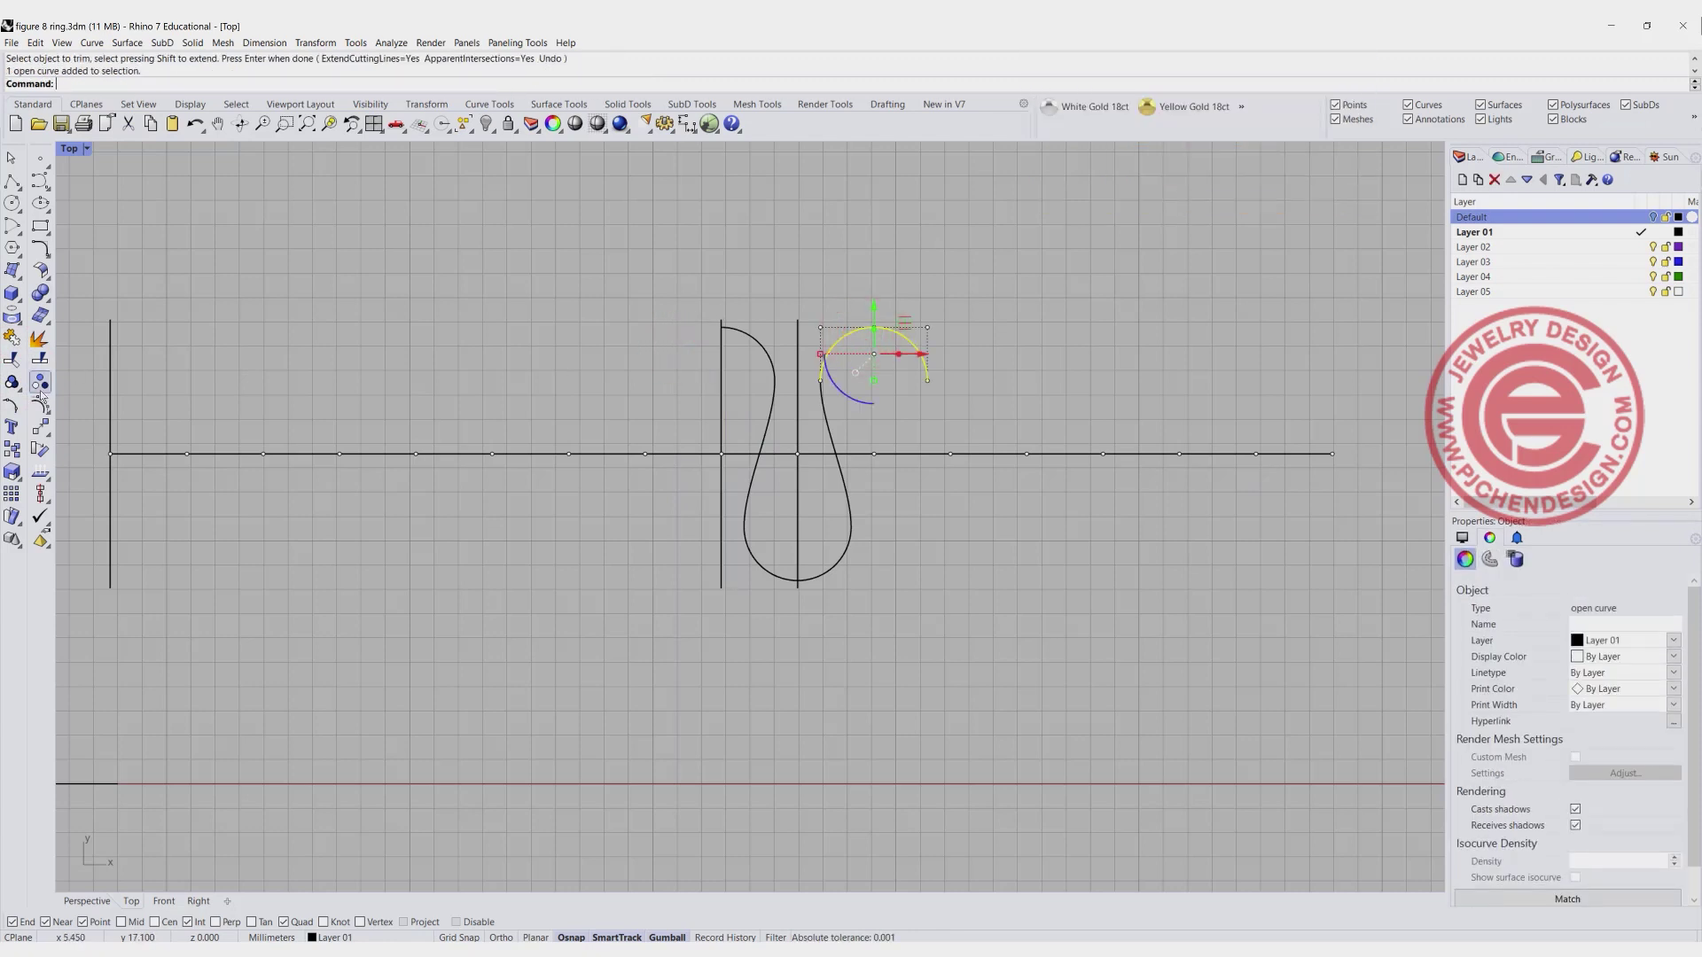
left_click(40, 359)
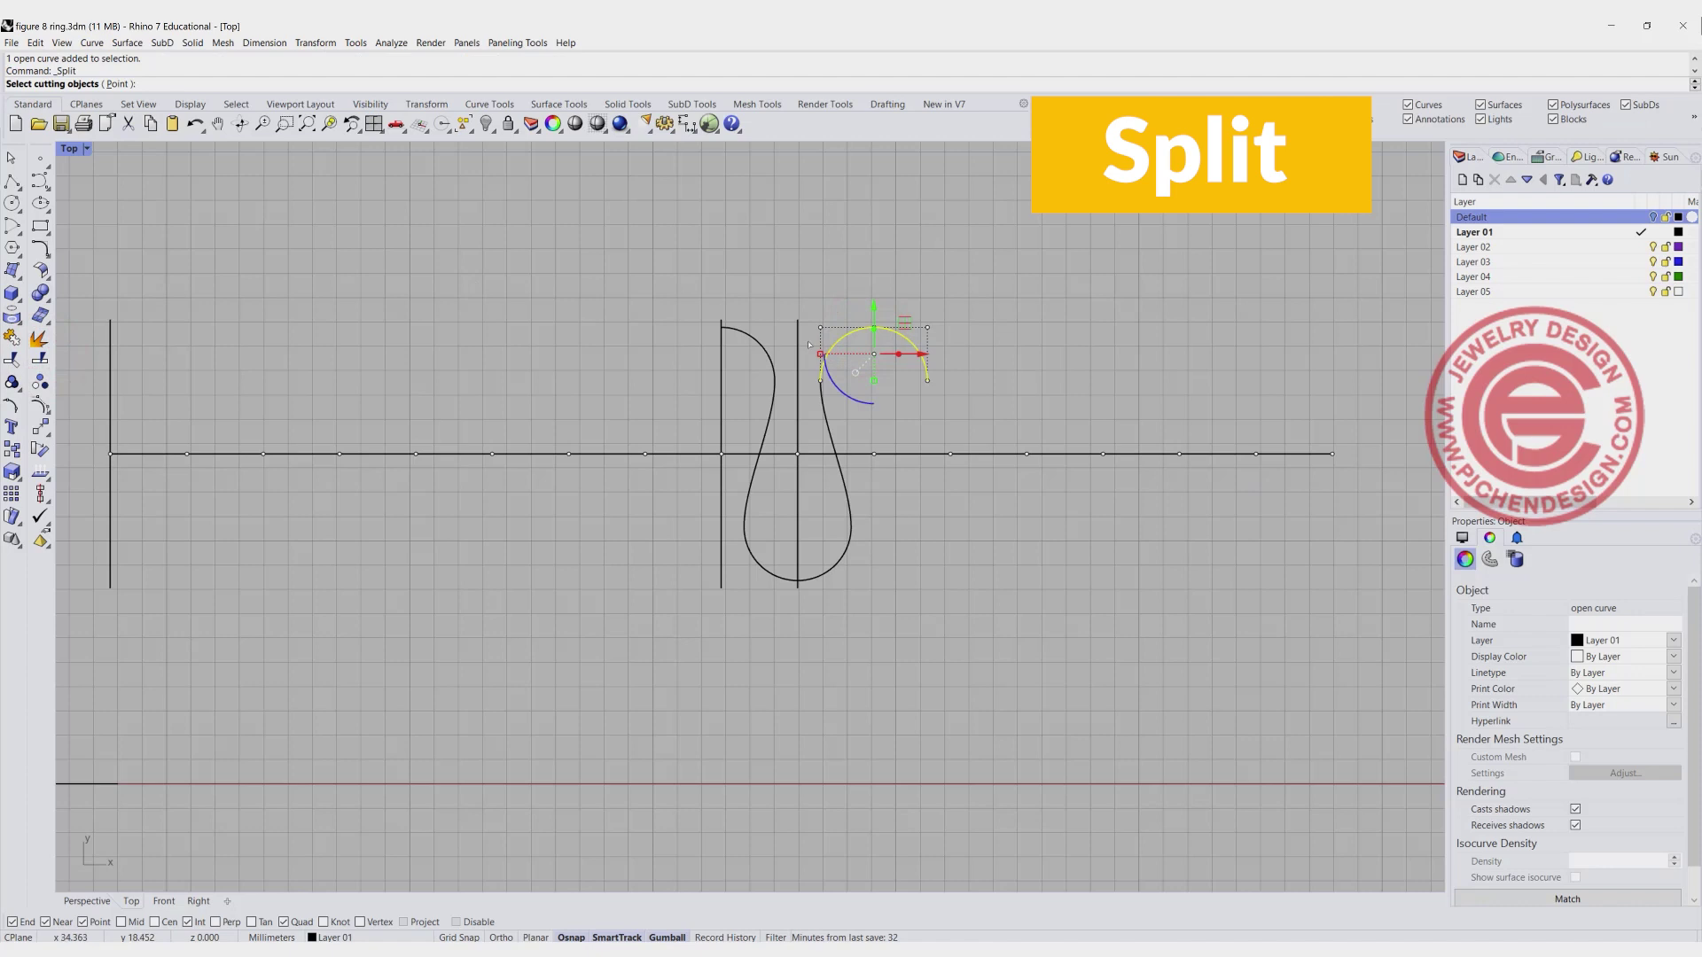
left_click(118, 85)
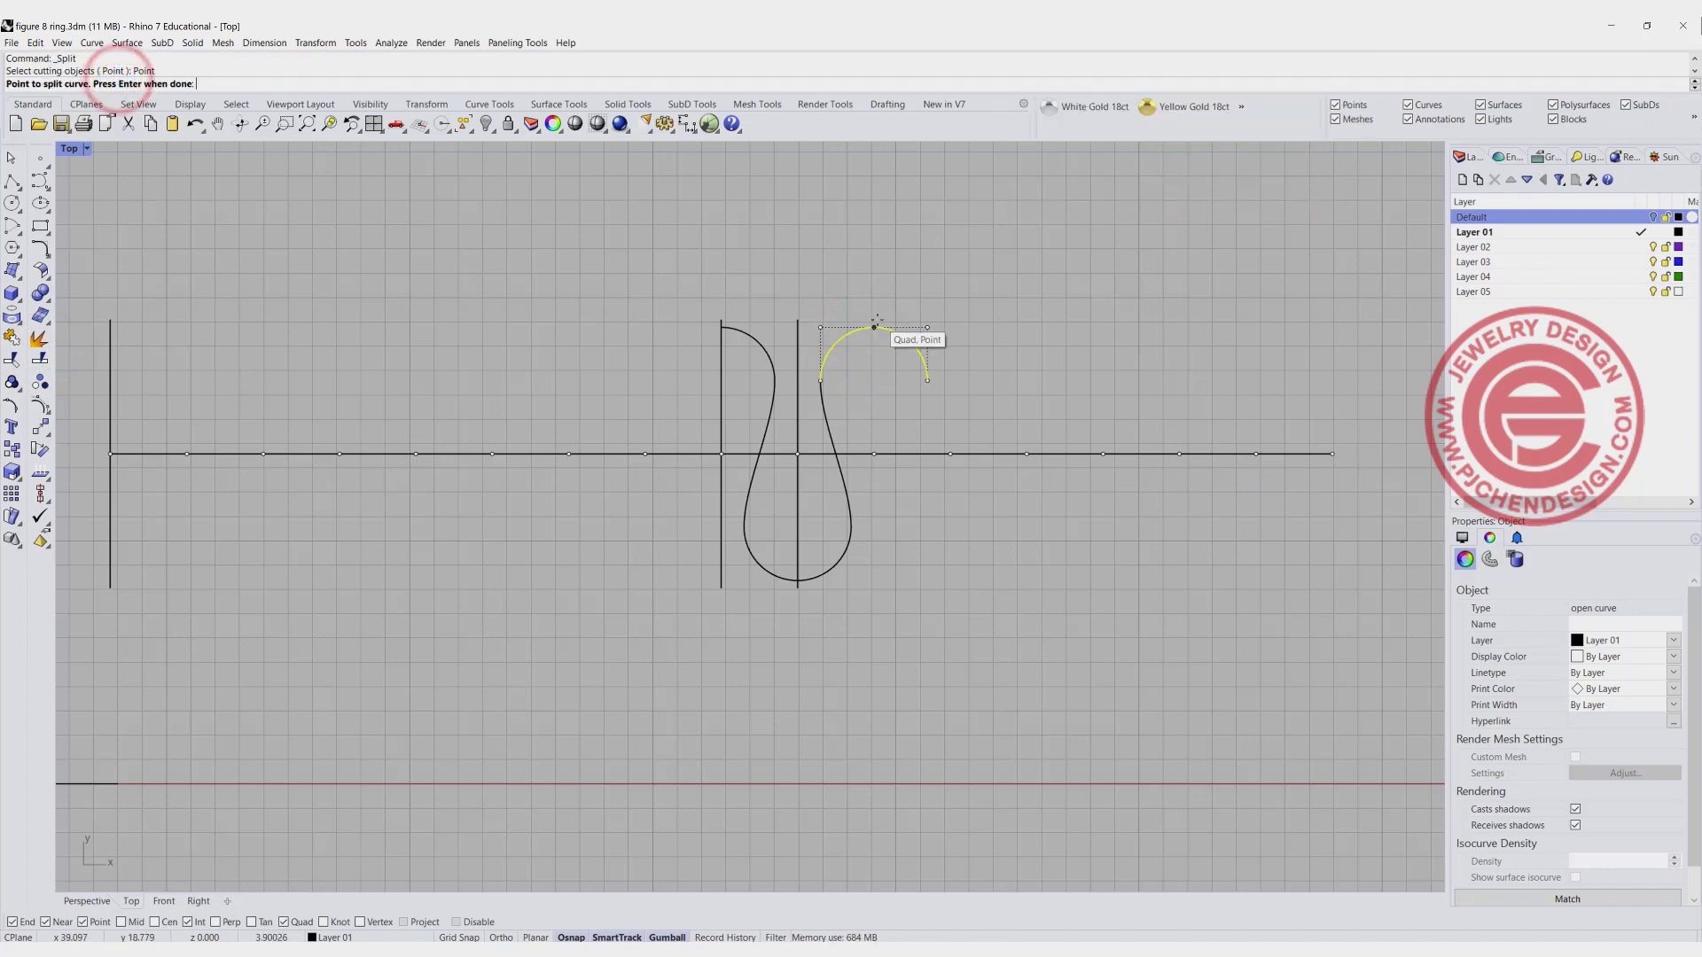
left_click(876, 322)
key("Return")
left_click(913, 376)
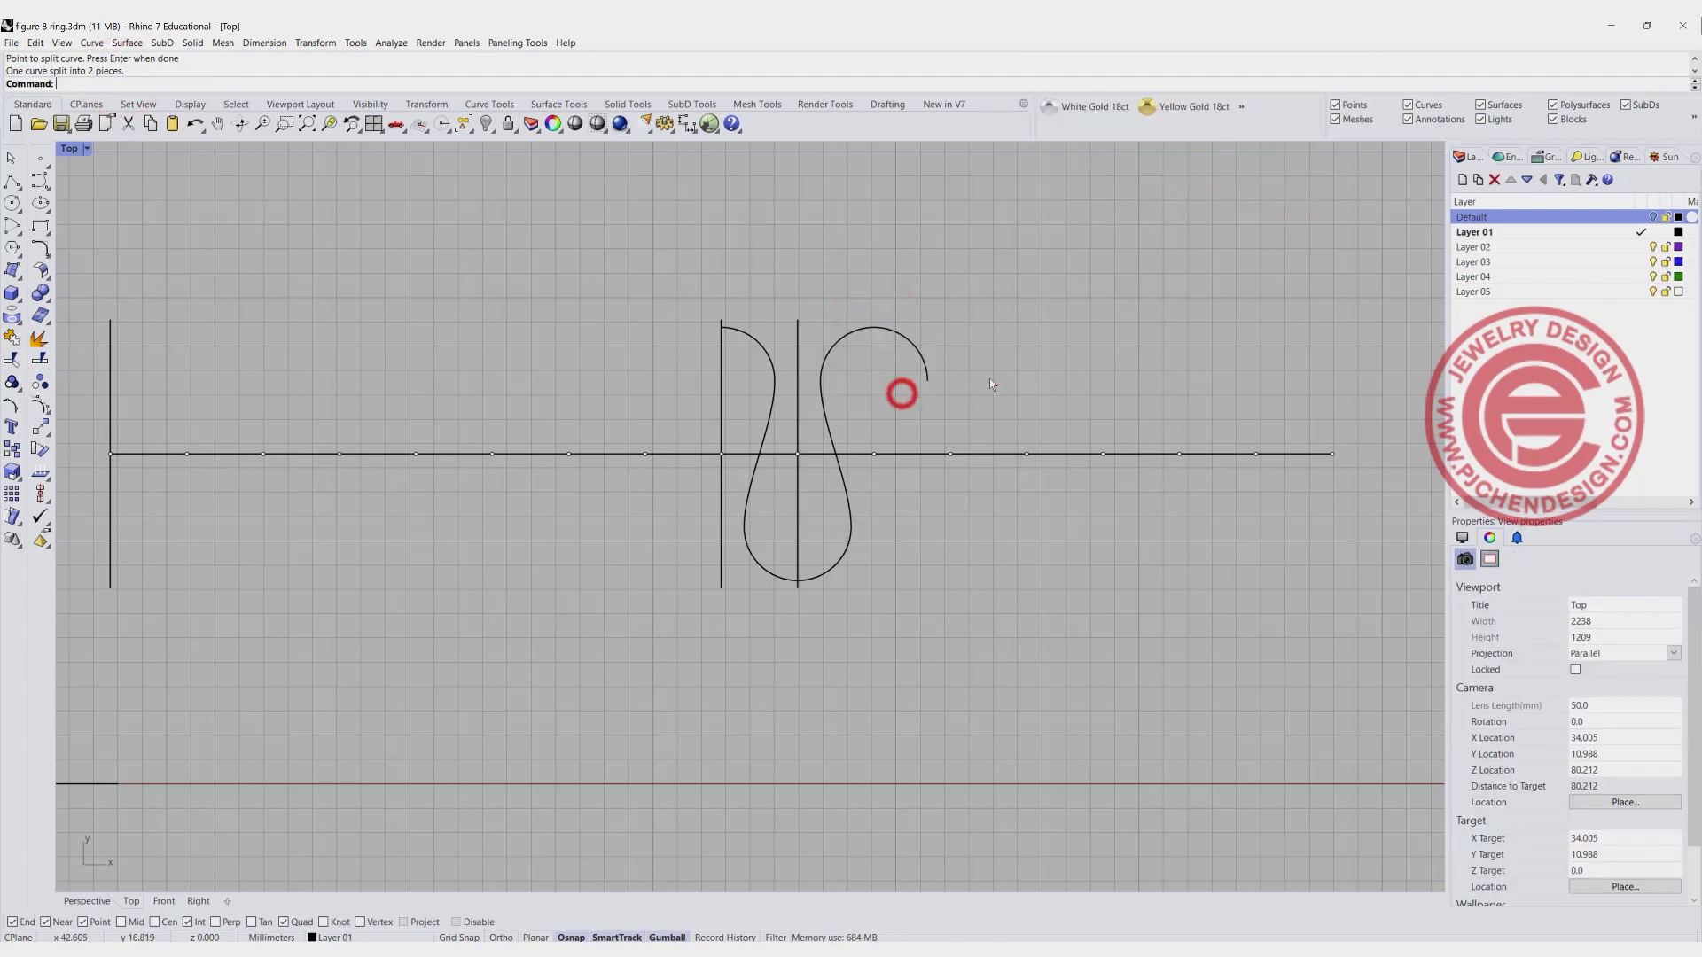
key("Delete")
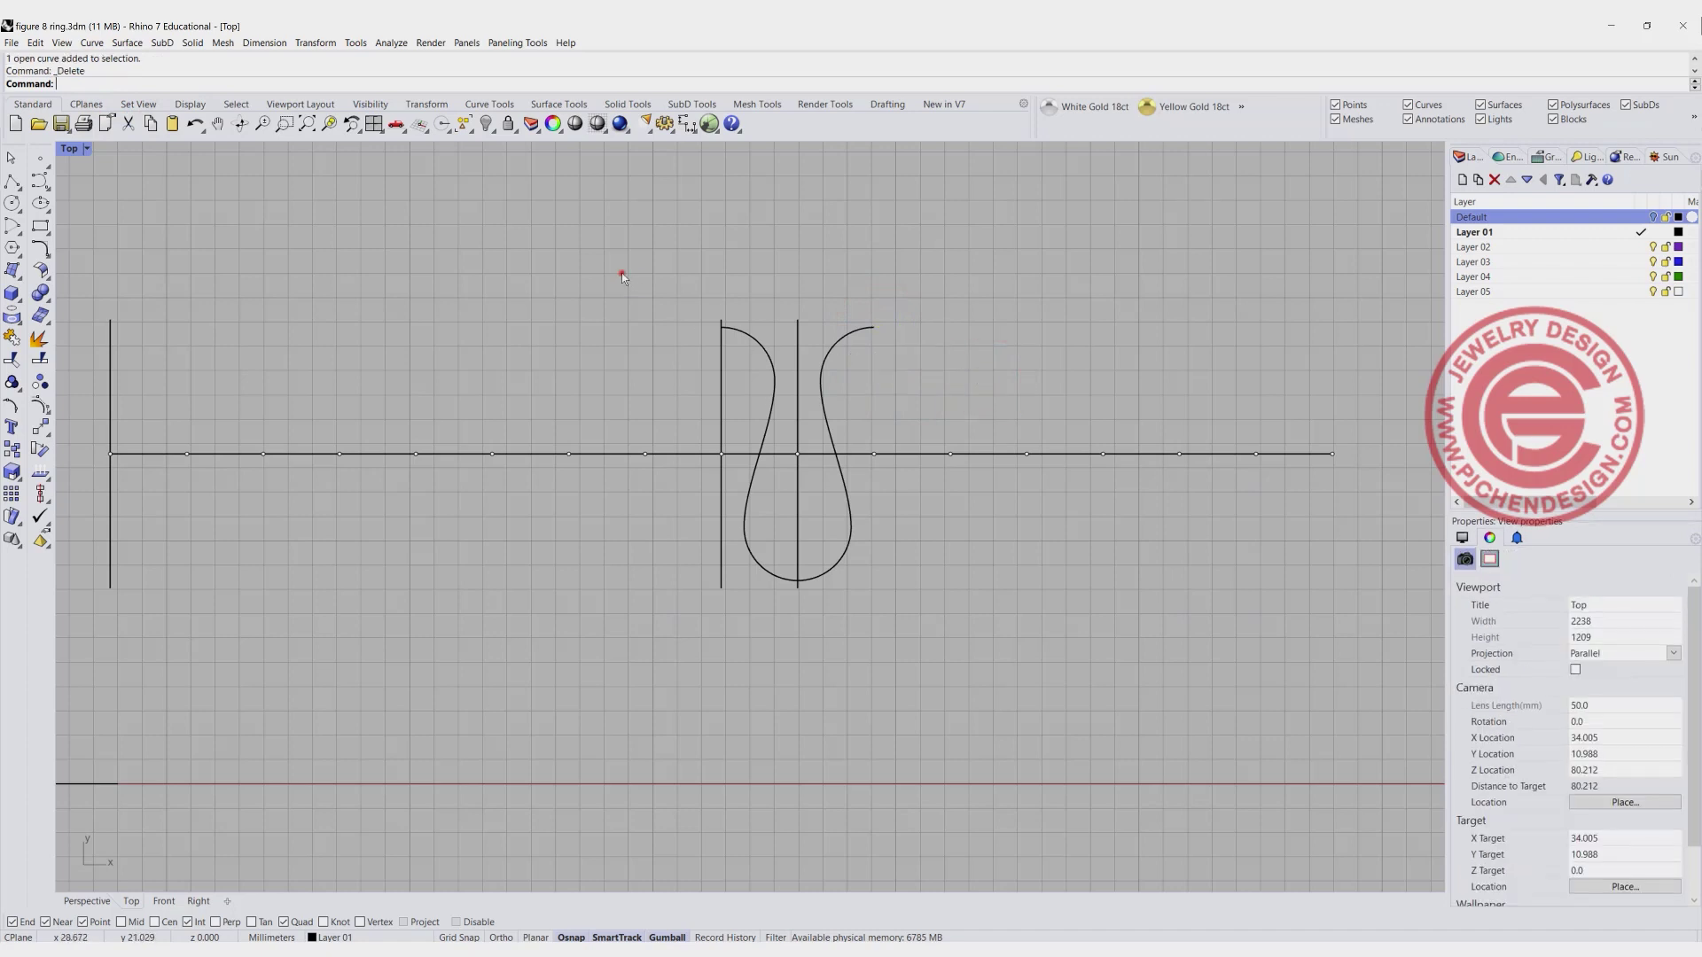
Join the five figure-8 curves into one, leaving out the two vertical lines.
left_click_drag(621, 273, 954, 619)
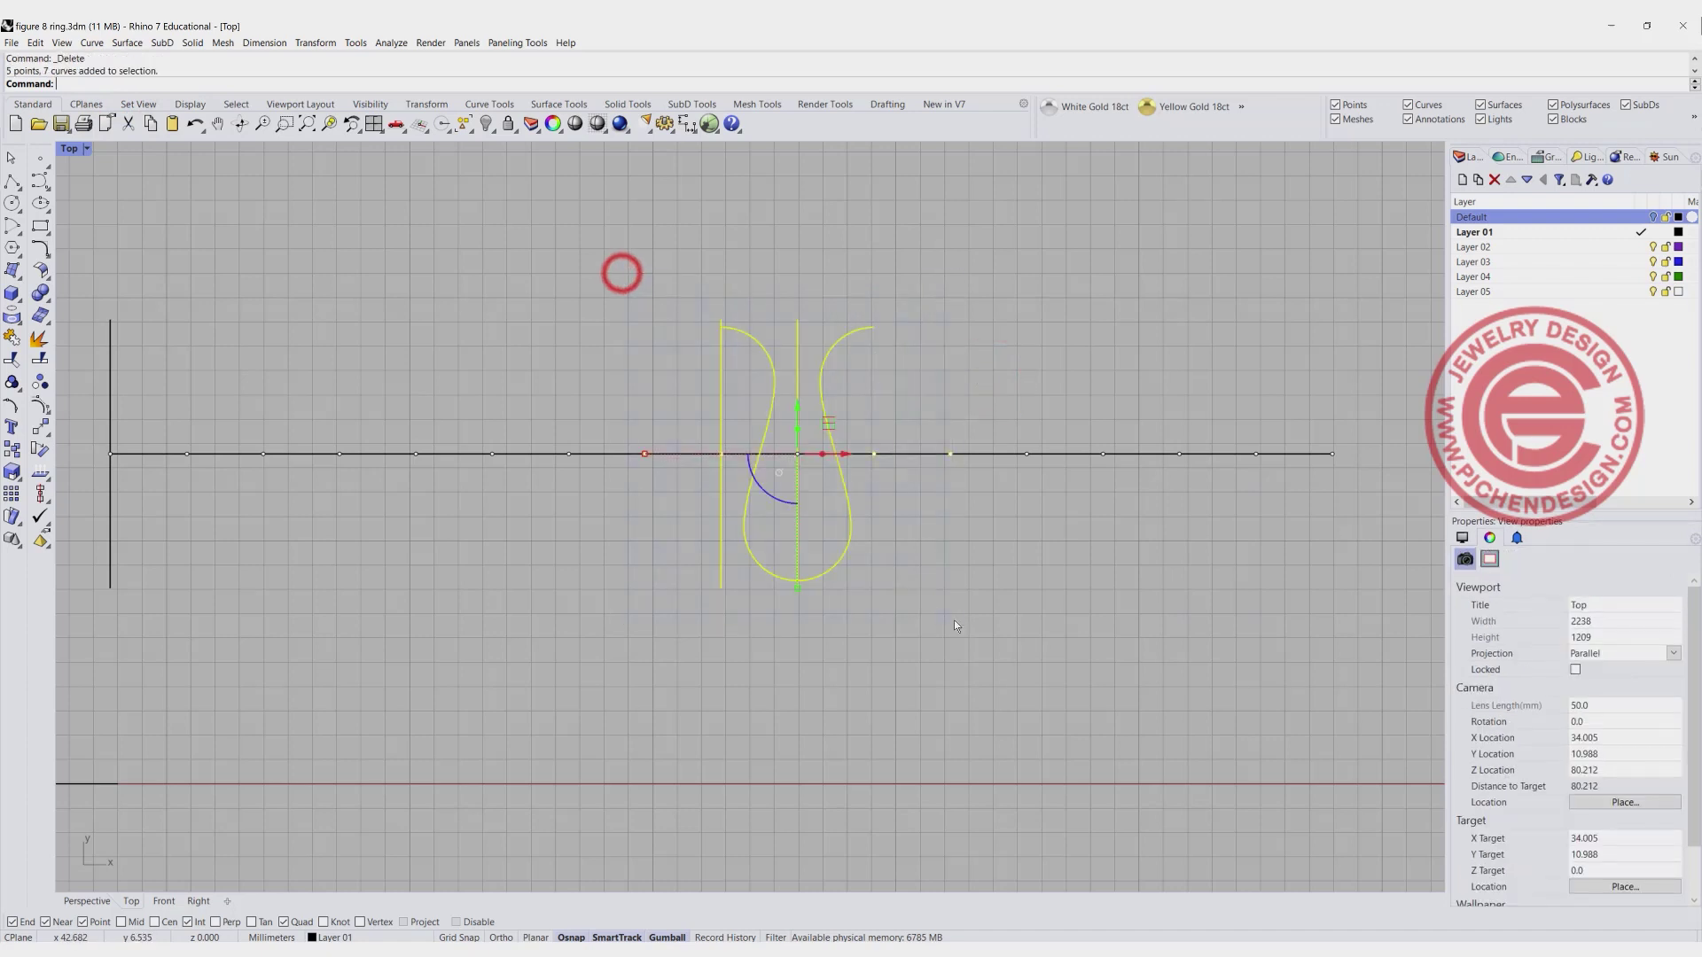
left_click(718, 358, "ctrl")
left_click(796, 315, "ctrl")
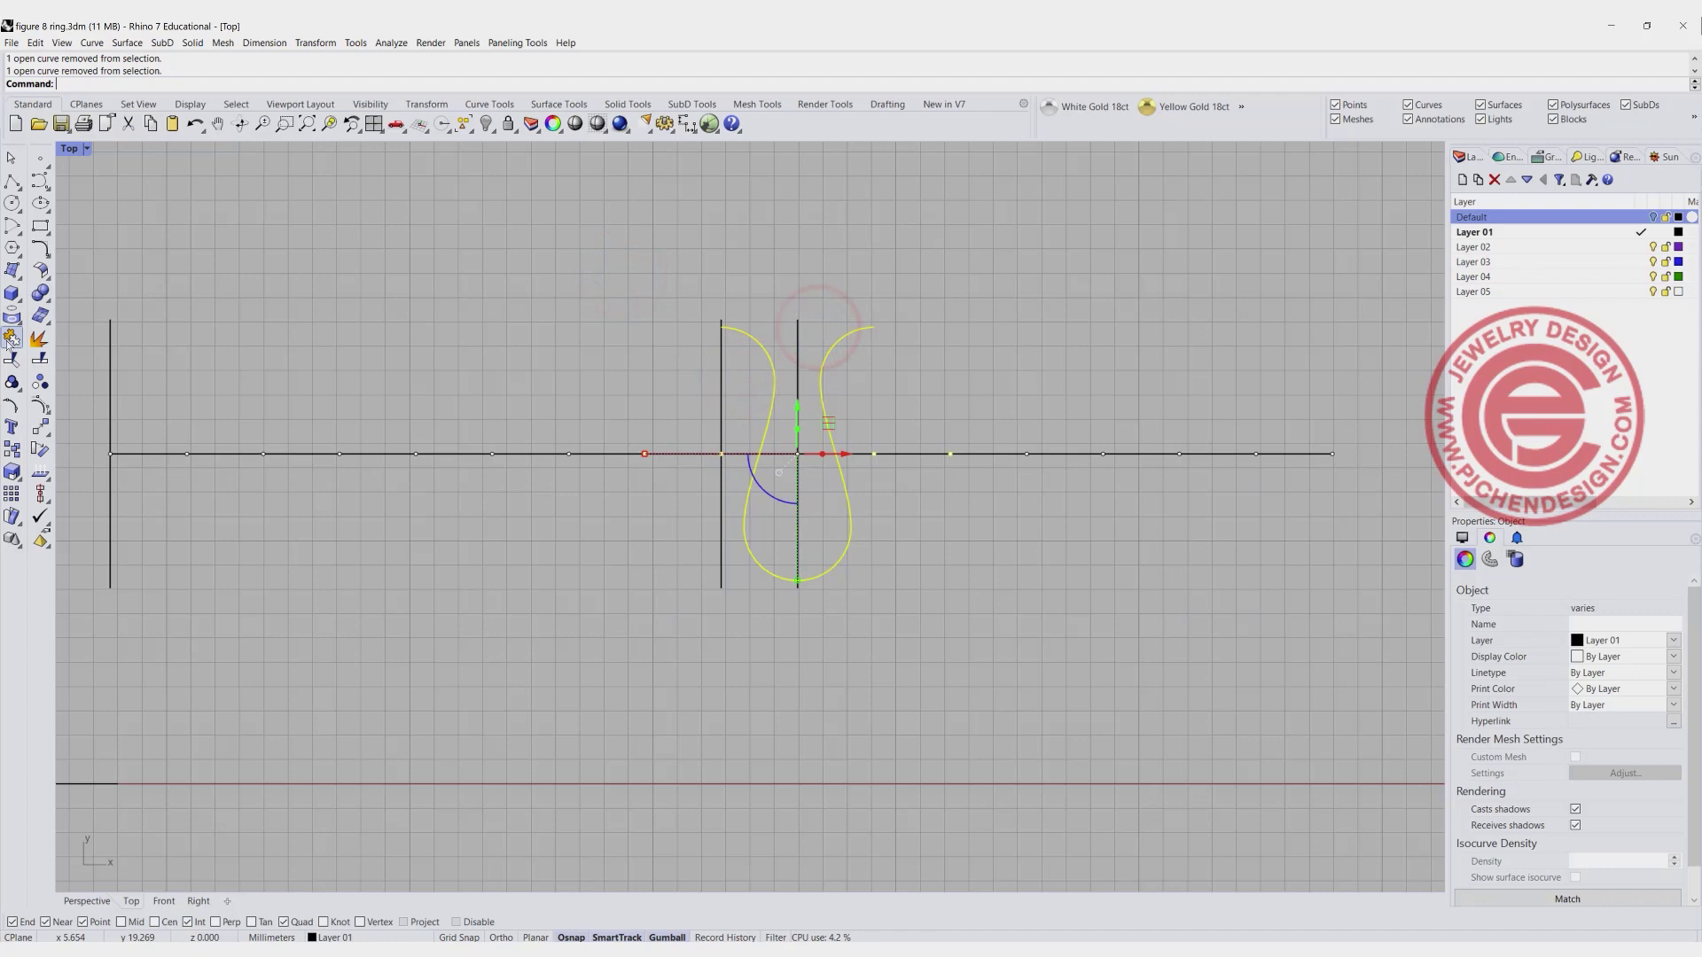
left_click(11, 337)
left_click(342, 296)
scroll(727, 409, "up", 2)
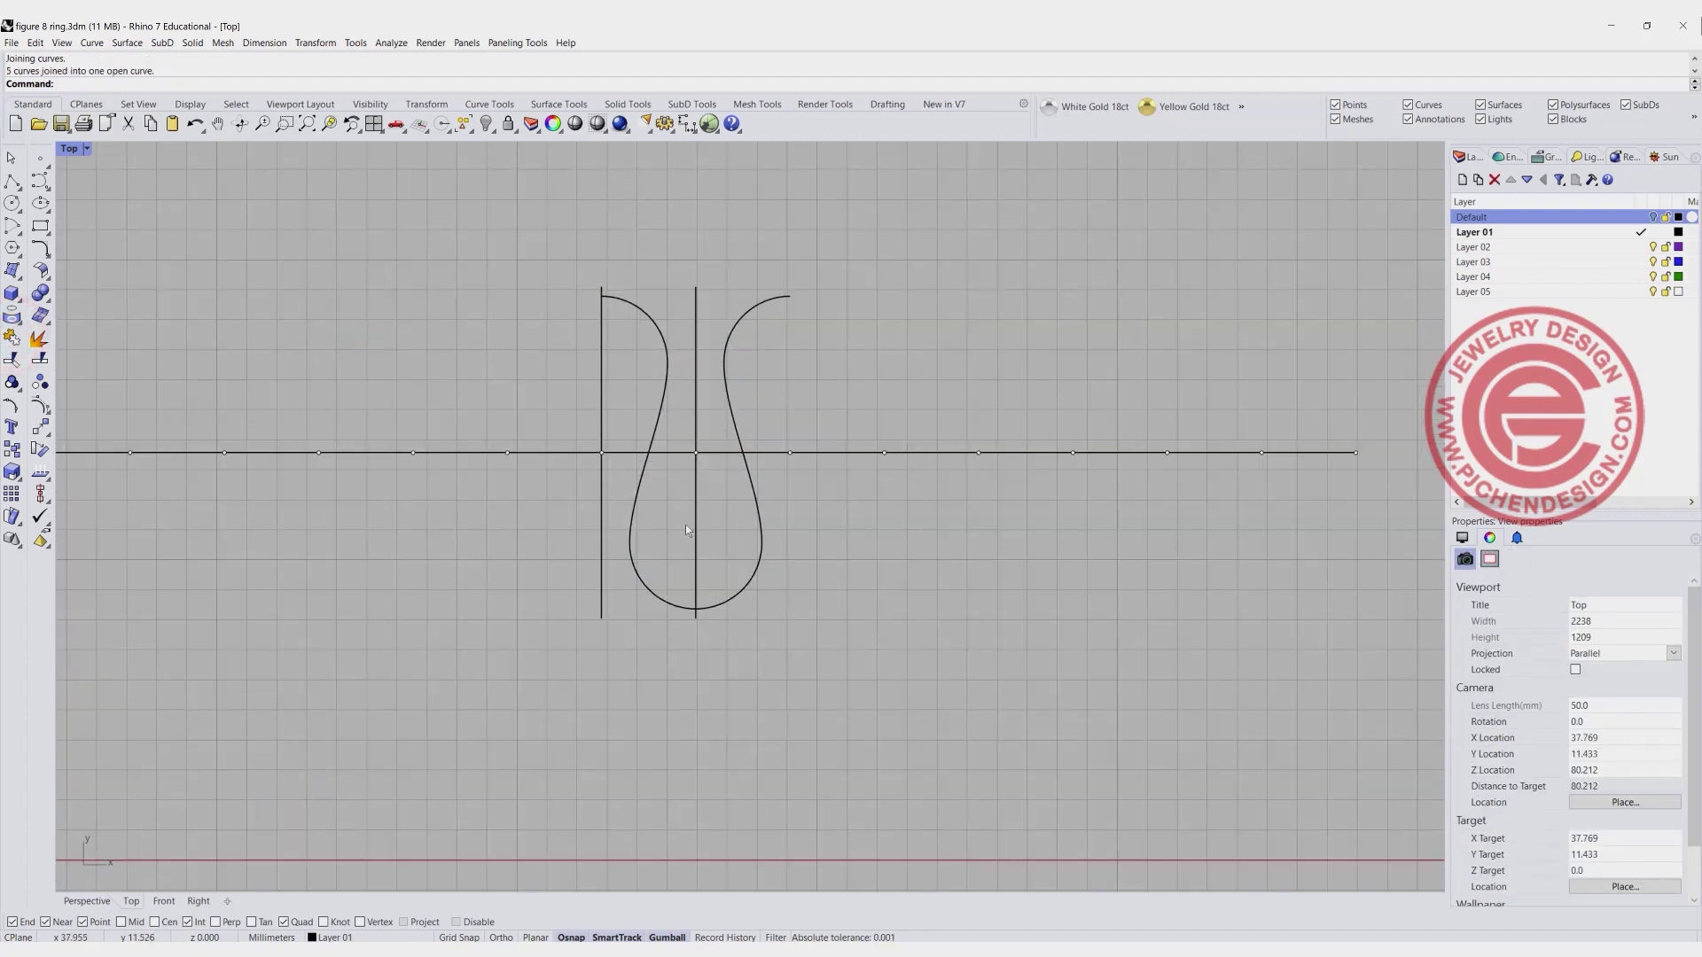
Restore the four-view layout and turn the perspective view toward the figure-8 curve.
double_click(71, 149)
scroll(1179, 422, "down", 3)
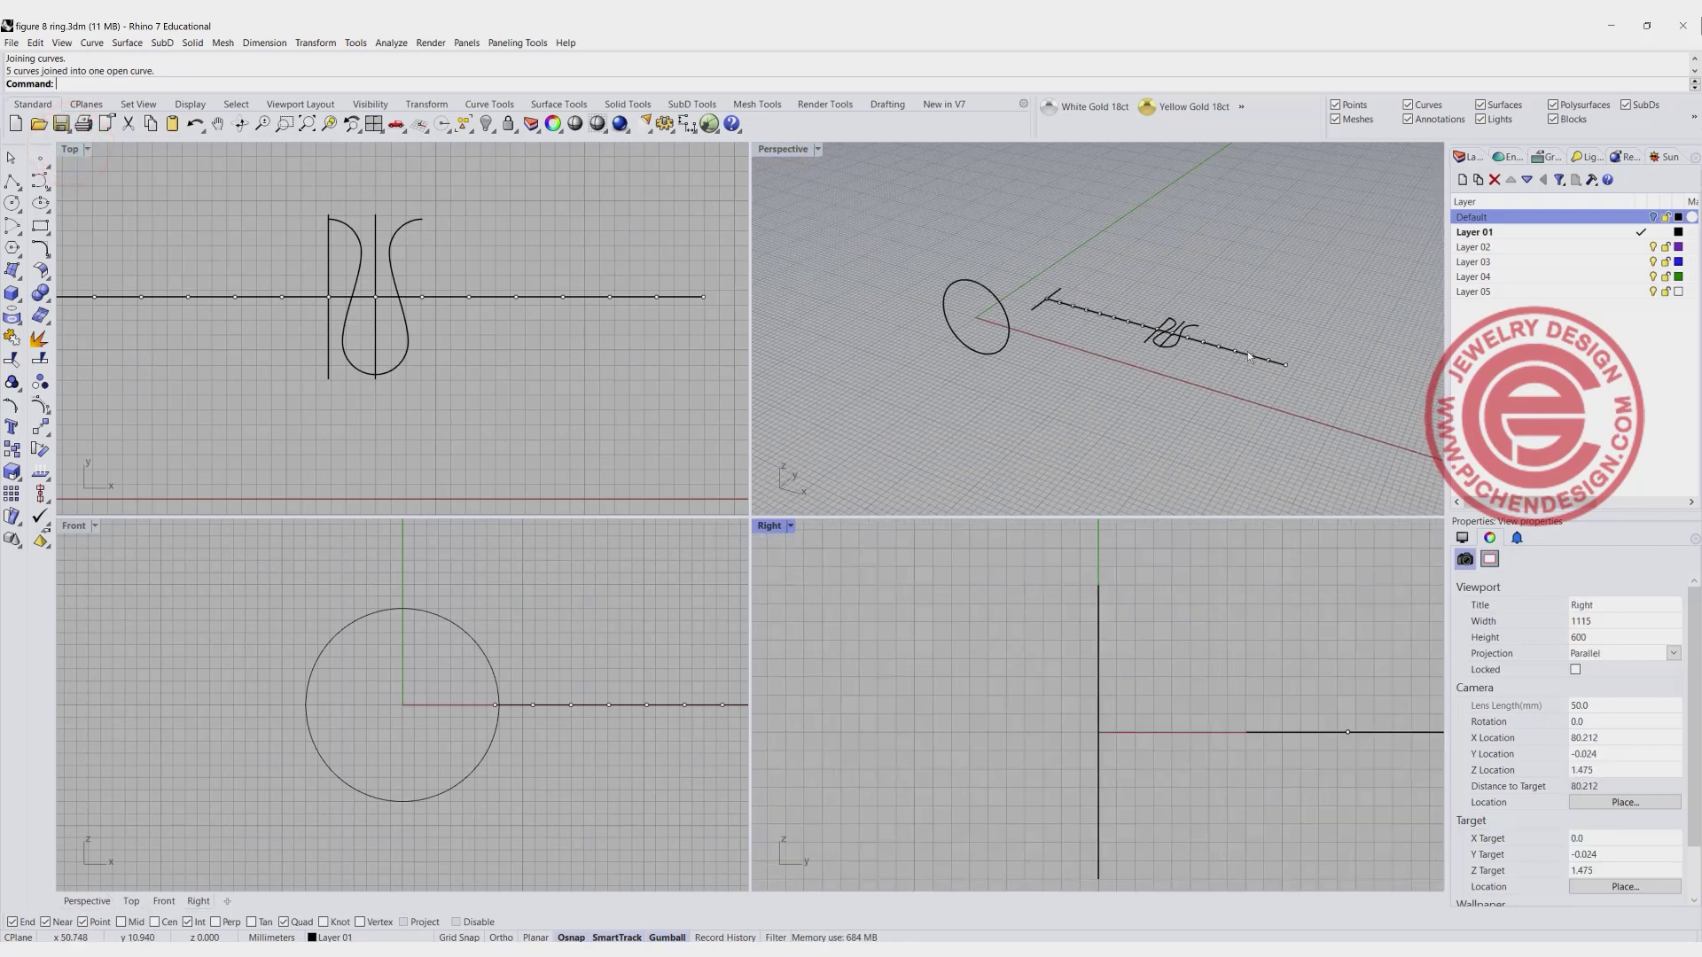
scroll(1249, 357, "up", 8)
right_click_drag(1146, 371, 1007, 368)
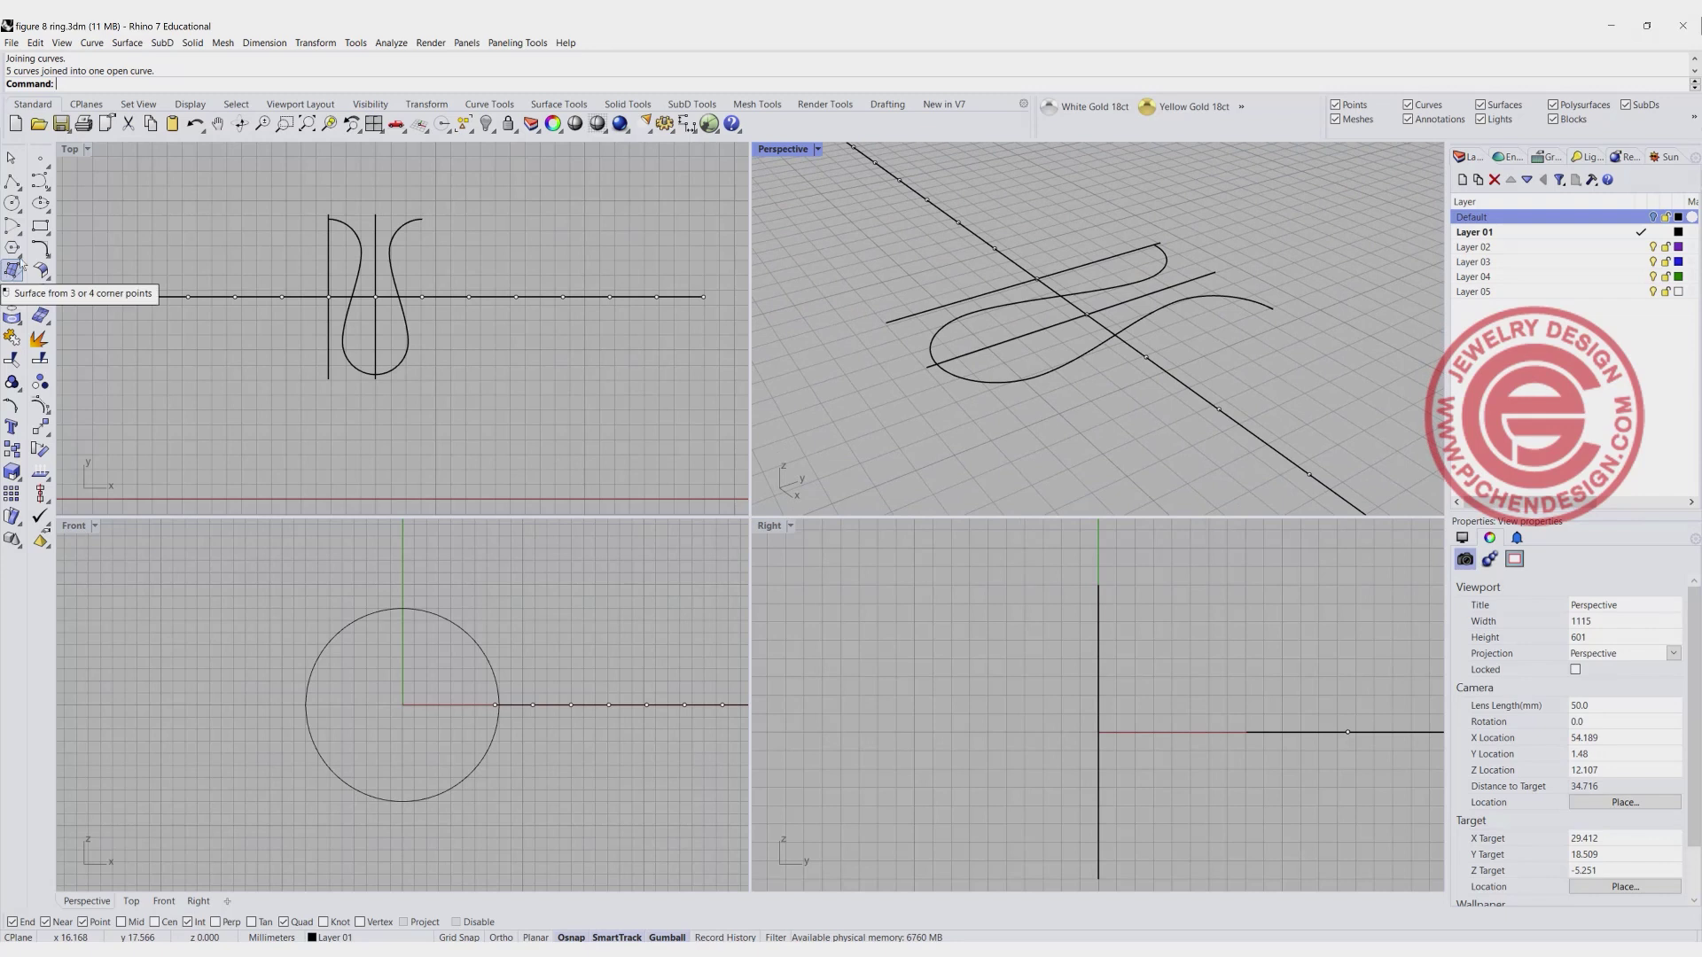
Draw a small conic-cornered rounded square centred on the figure-8 curve's end.
left_click(40, 227)
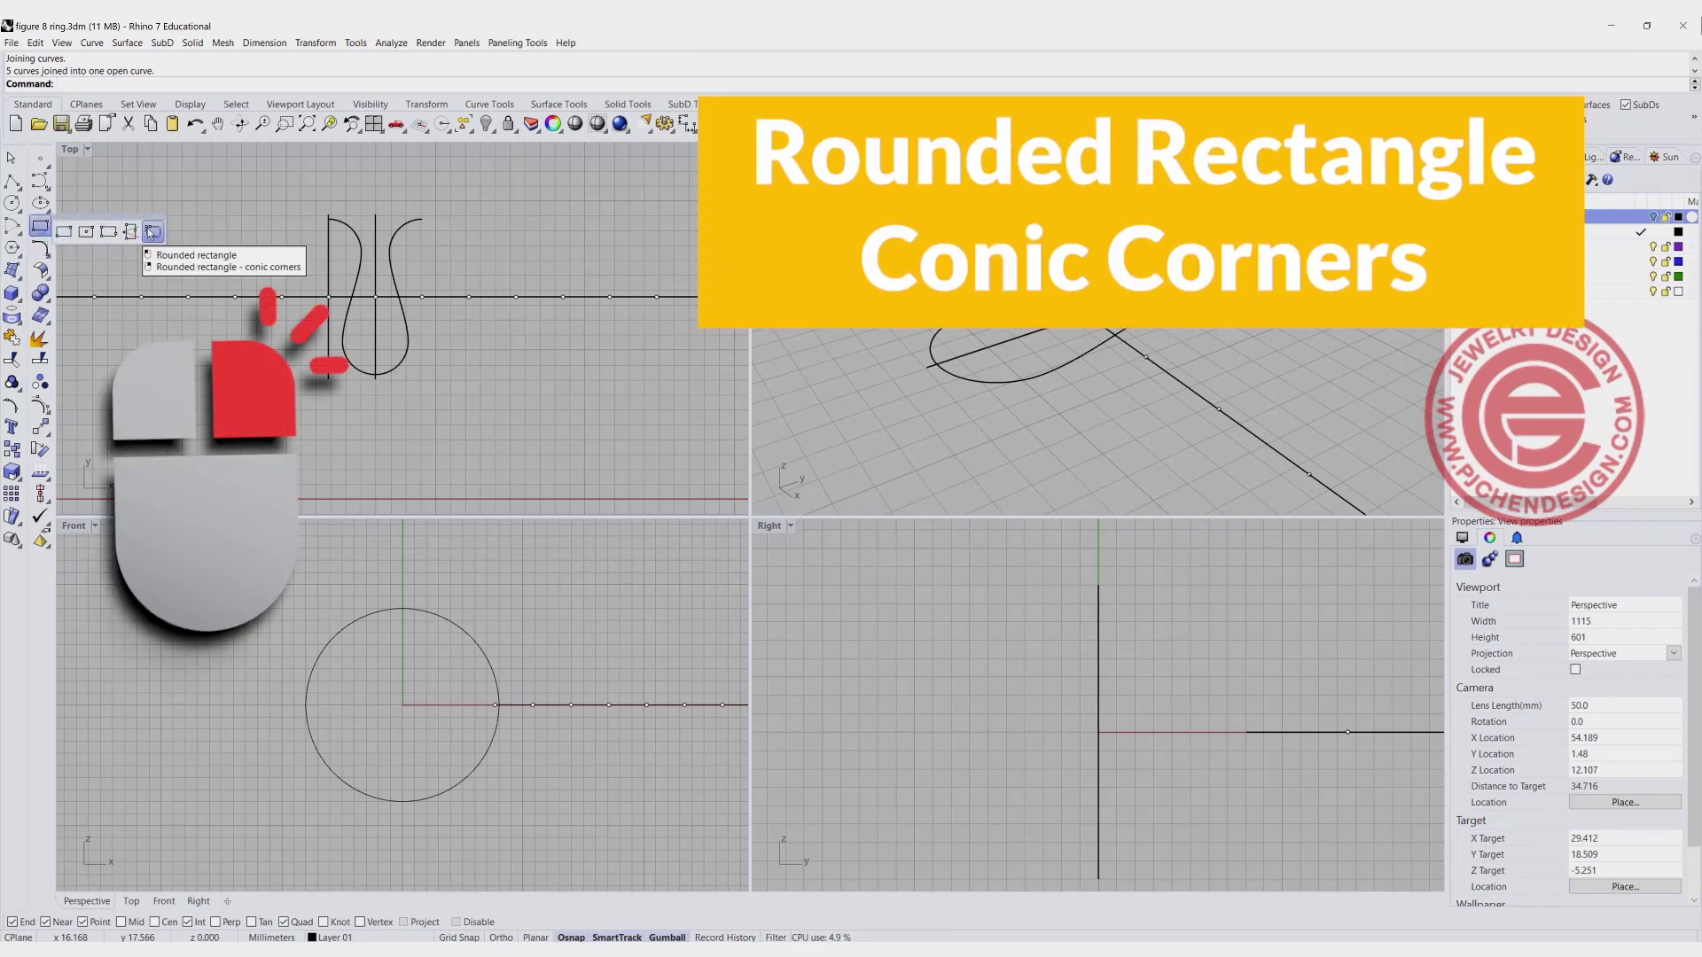
right_click(152, 231)
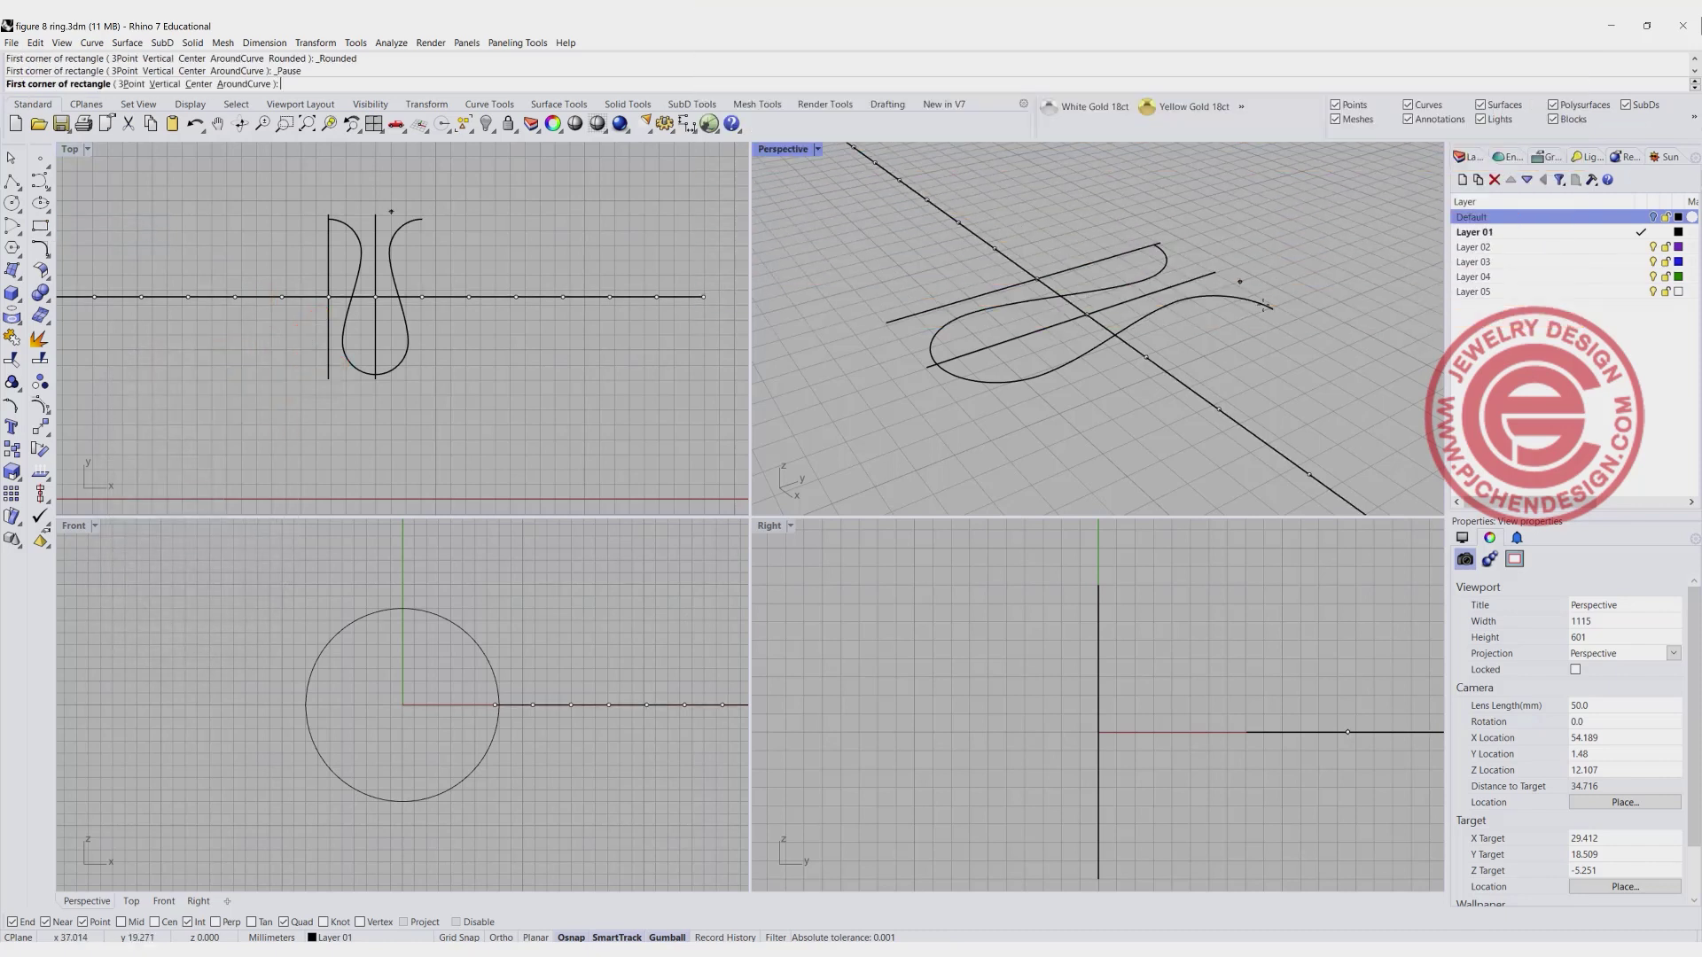
left_click(201, 85)
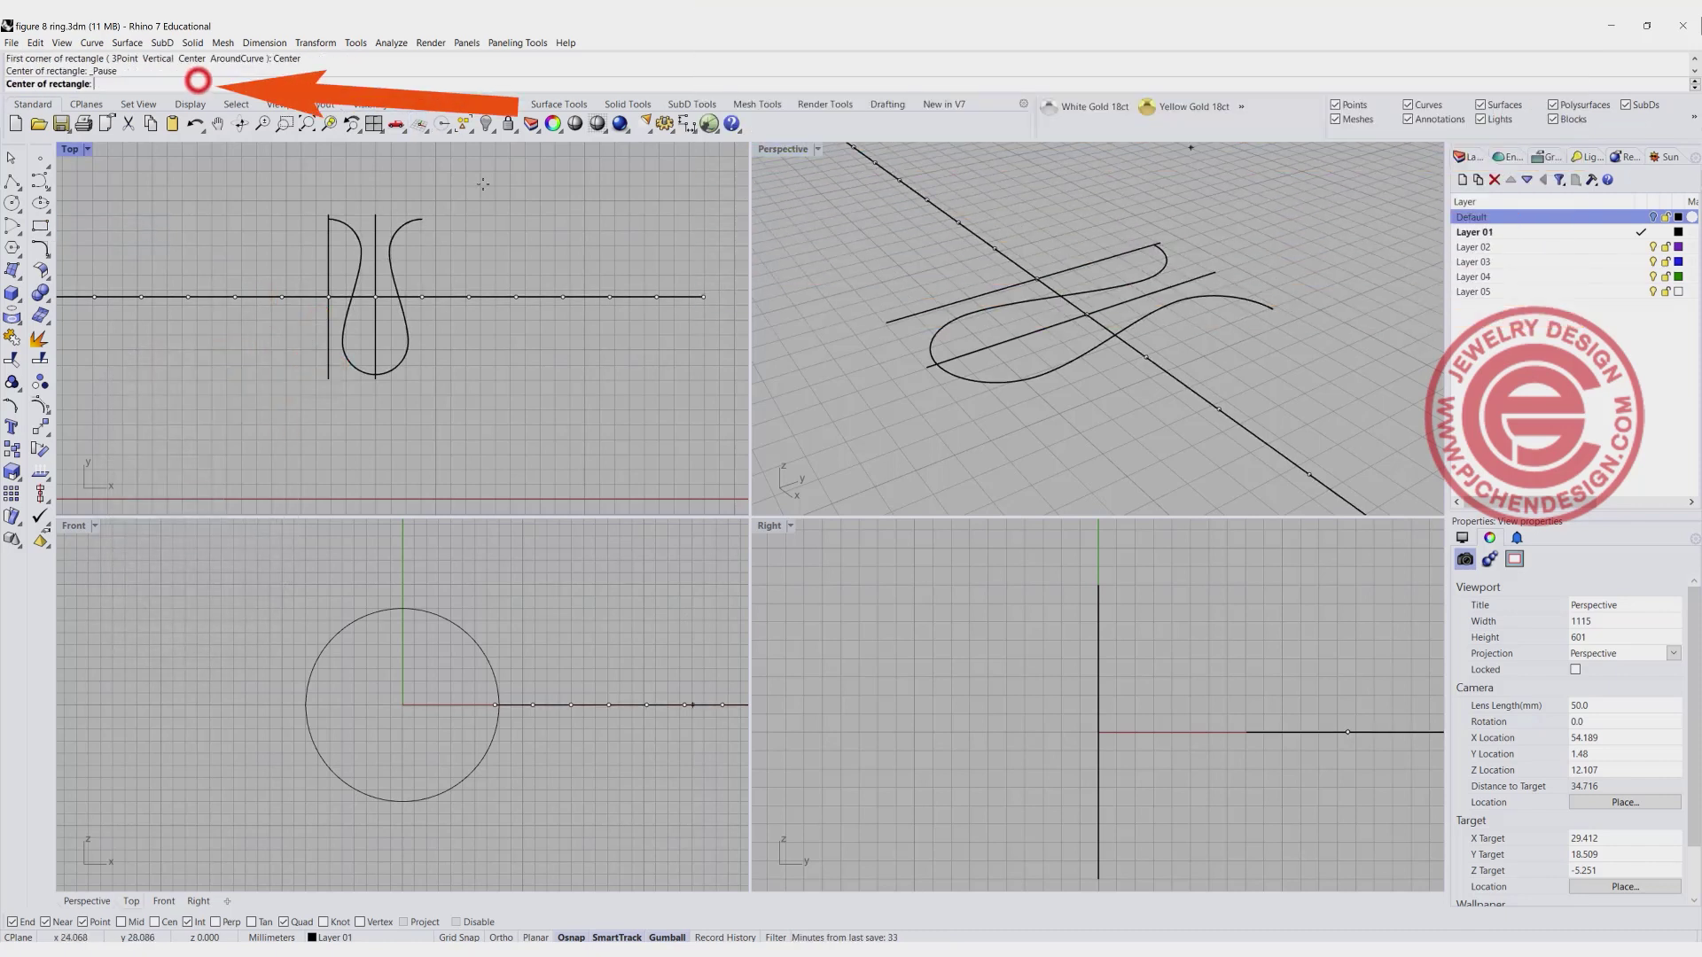
left_click(930, 365)
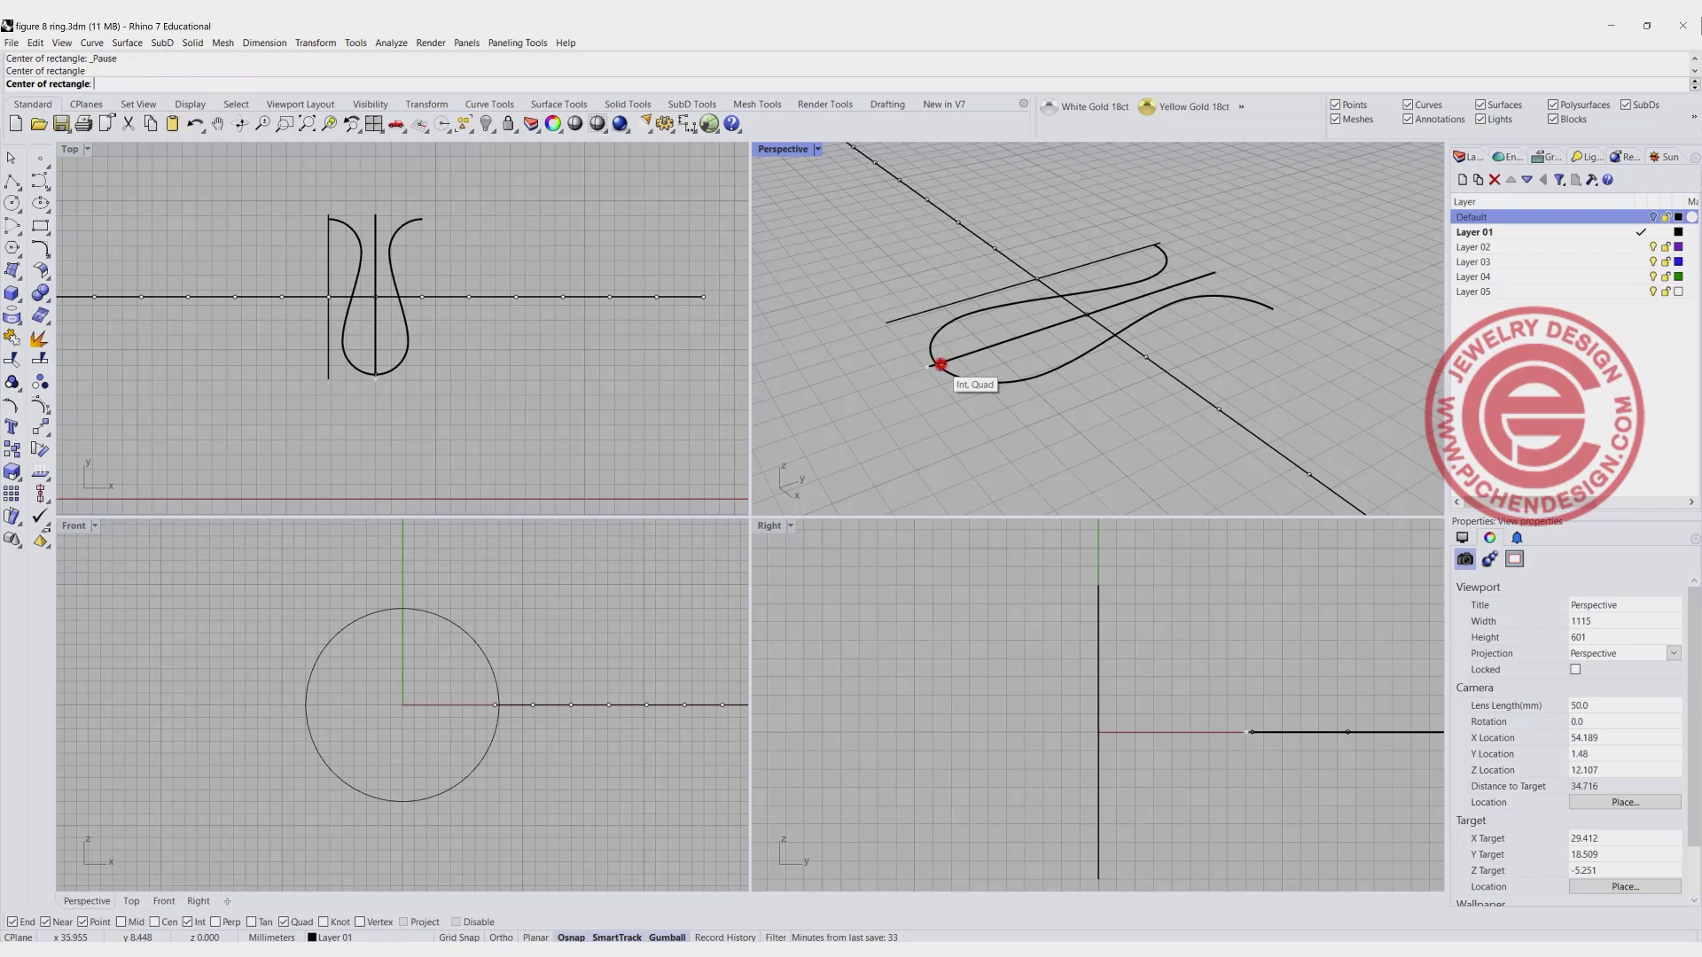
scroll(1245, 691, "up", 1)
right_click_drag(1244, 690, 1077, 675)
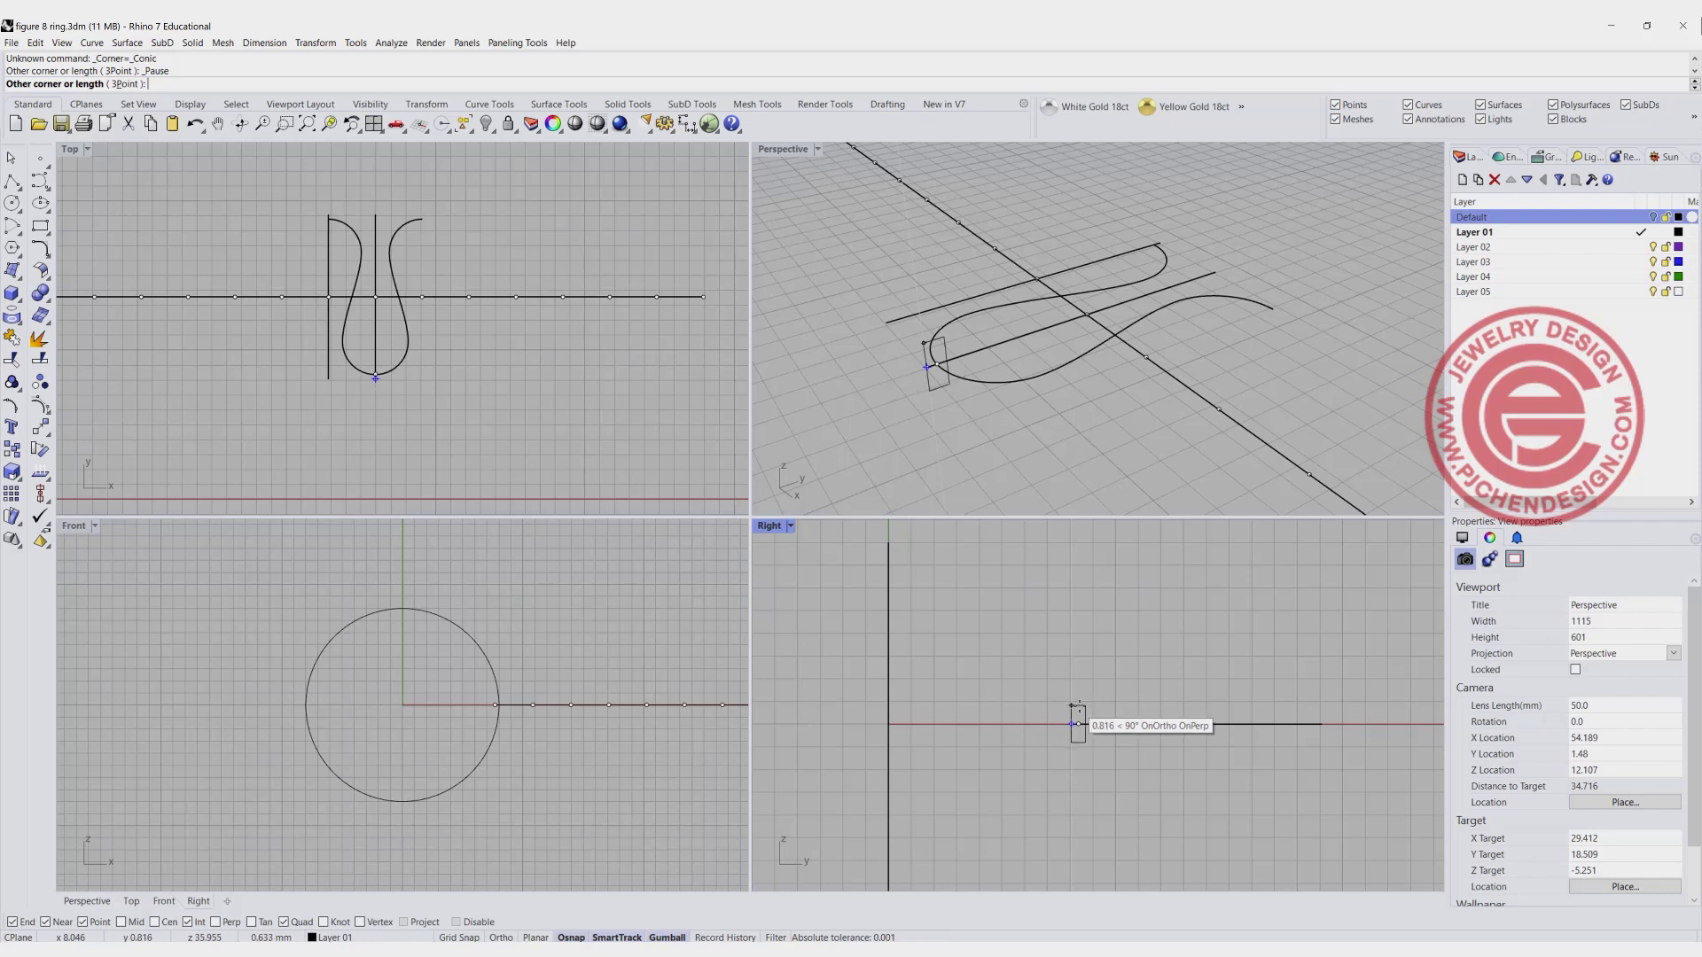
key("shift")
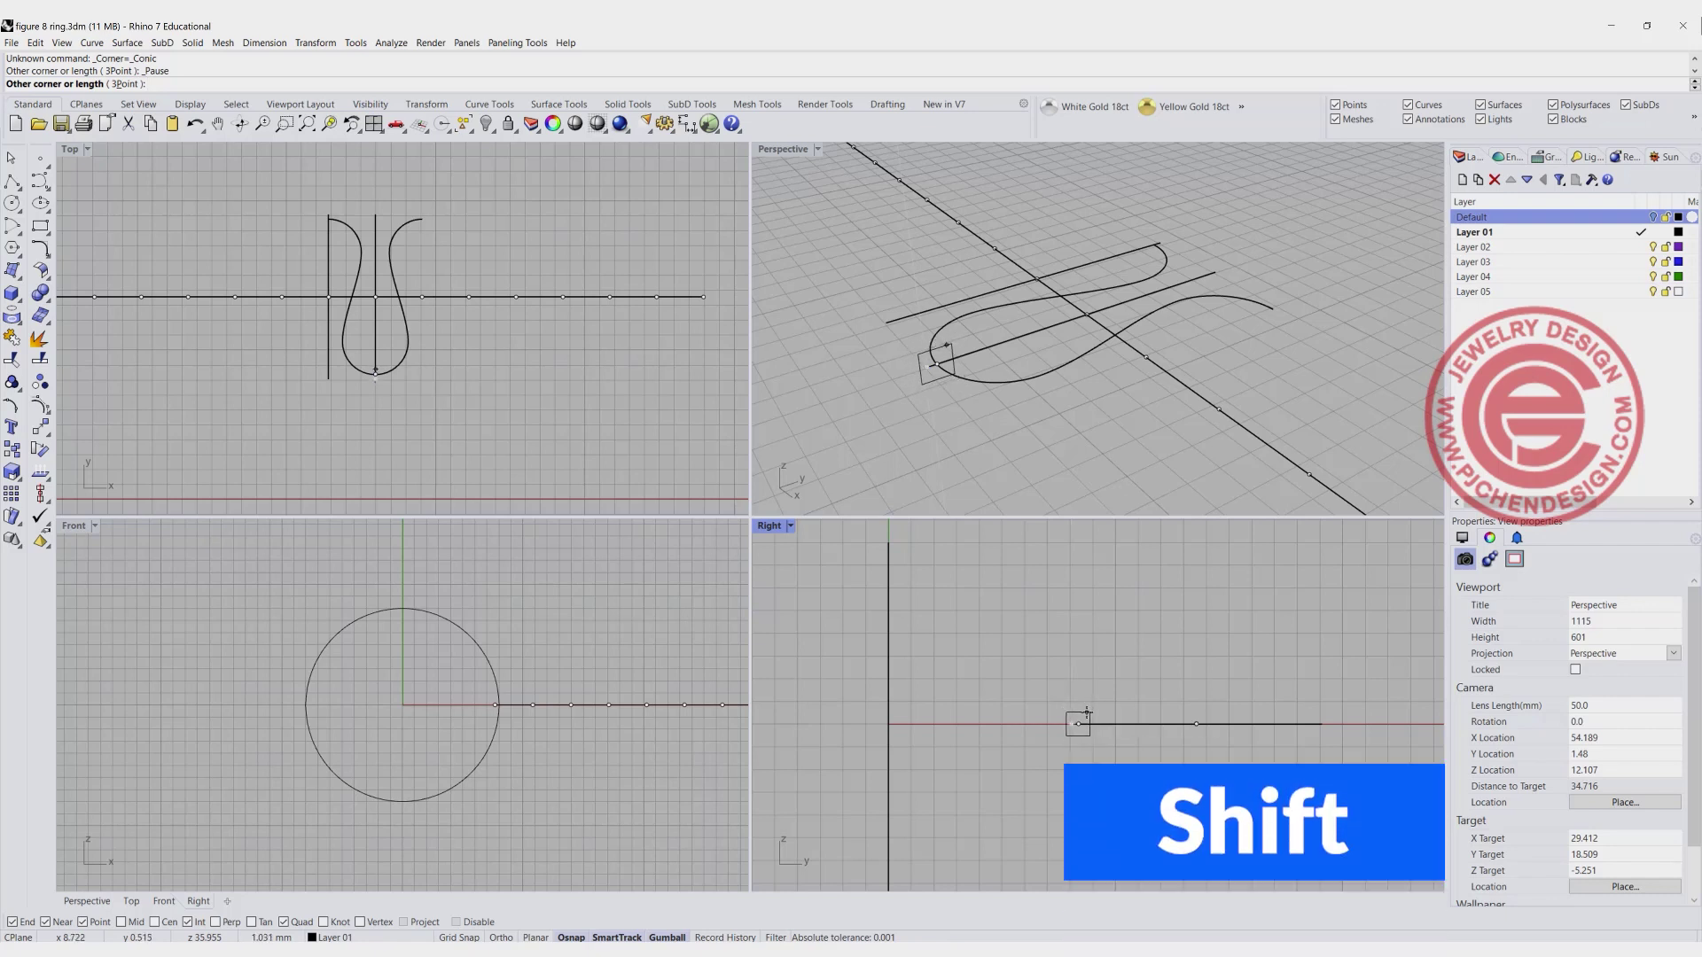
scroll(1087, 712, "up", 4)
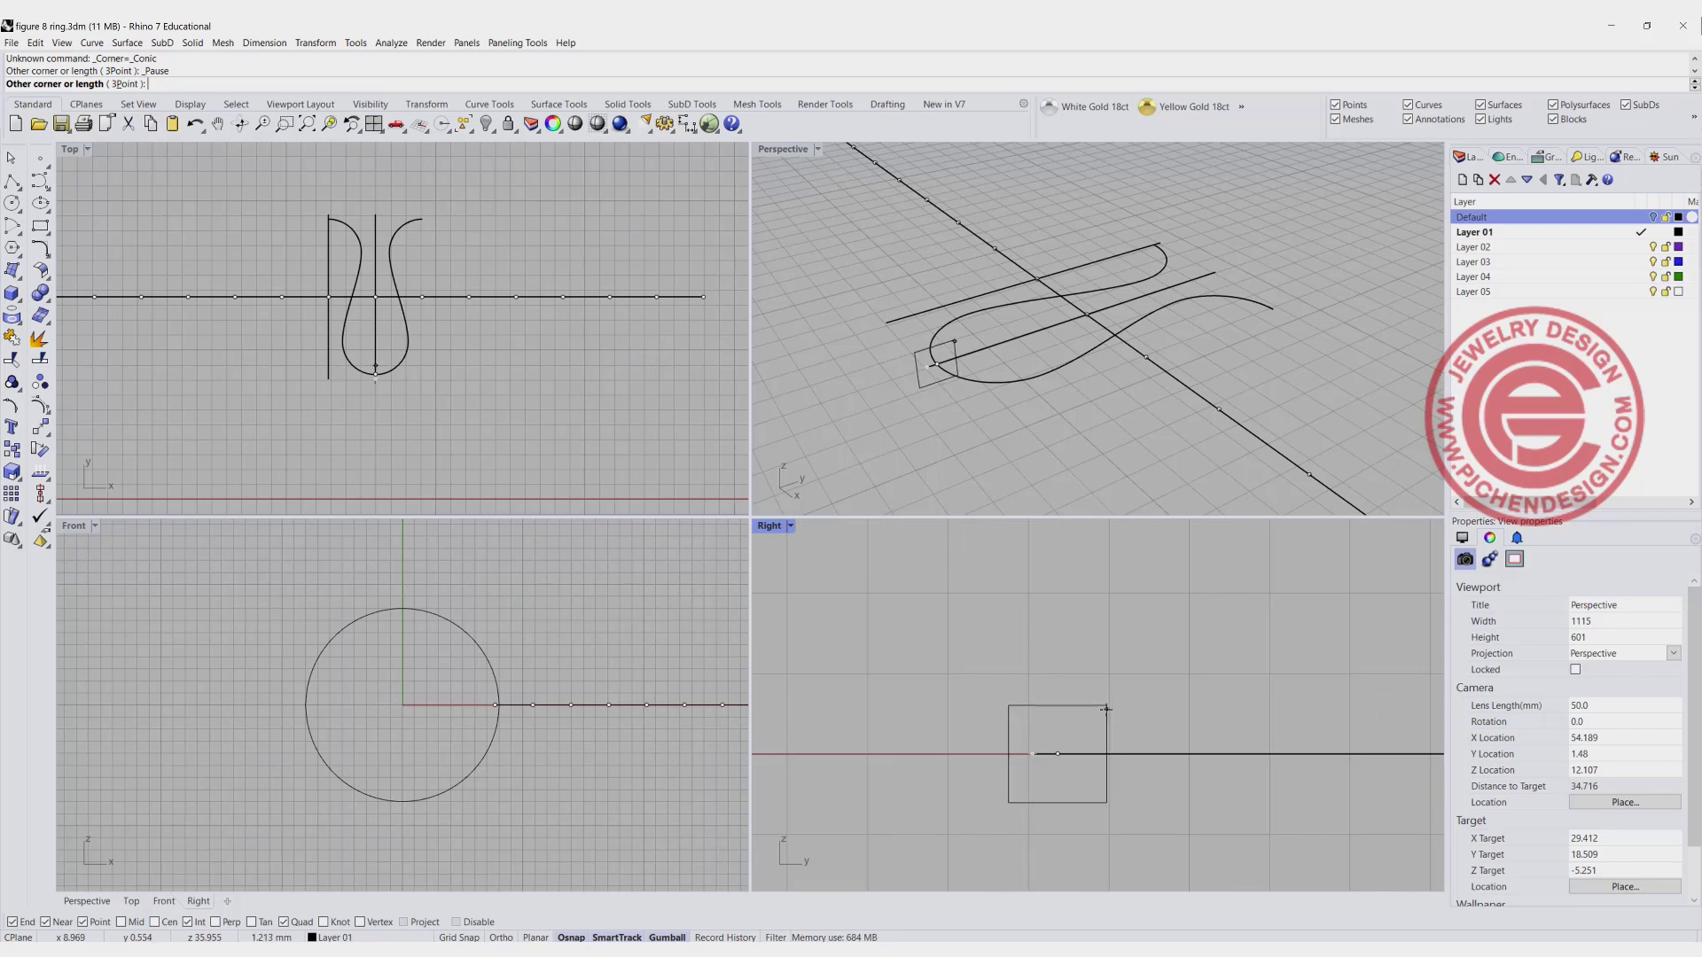
left_click(1097, 710)
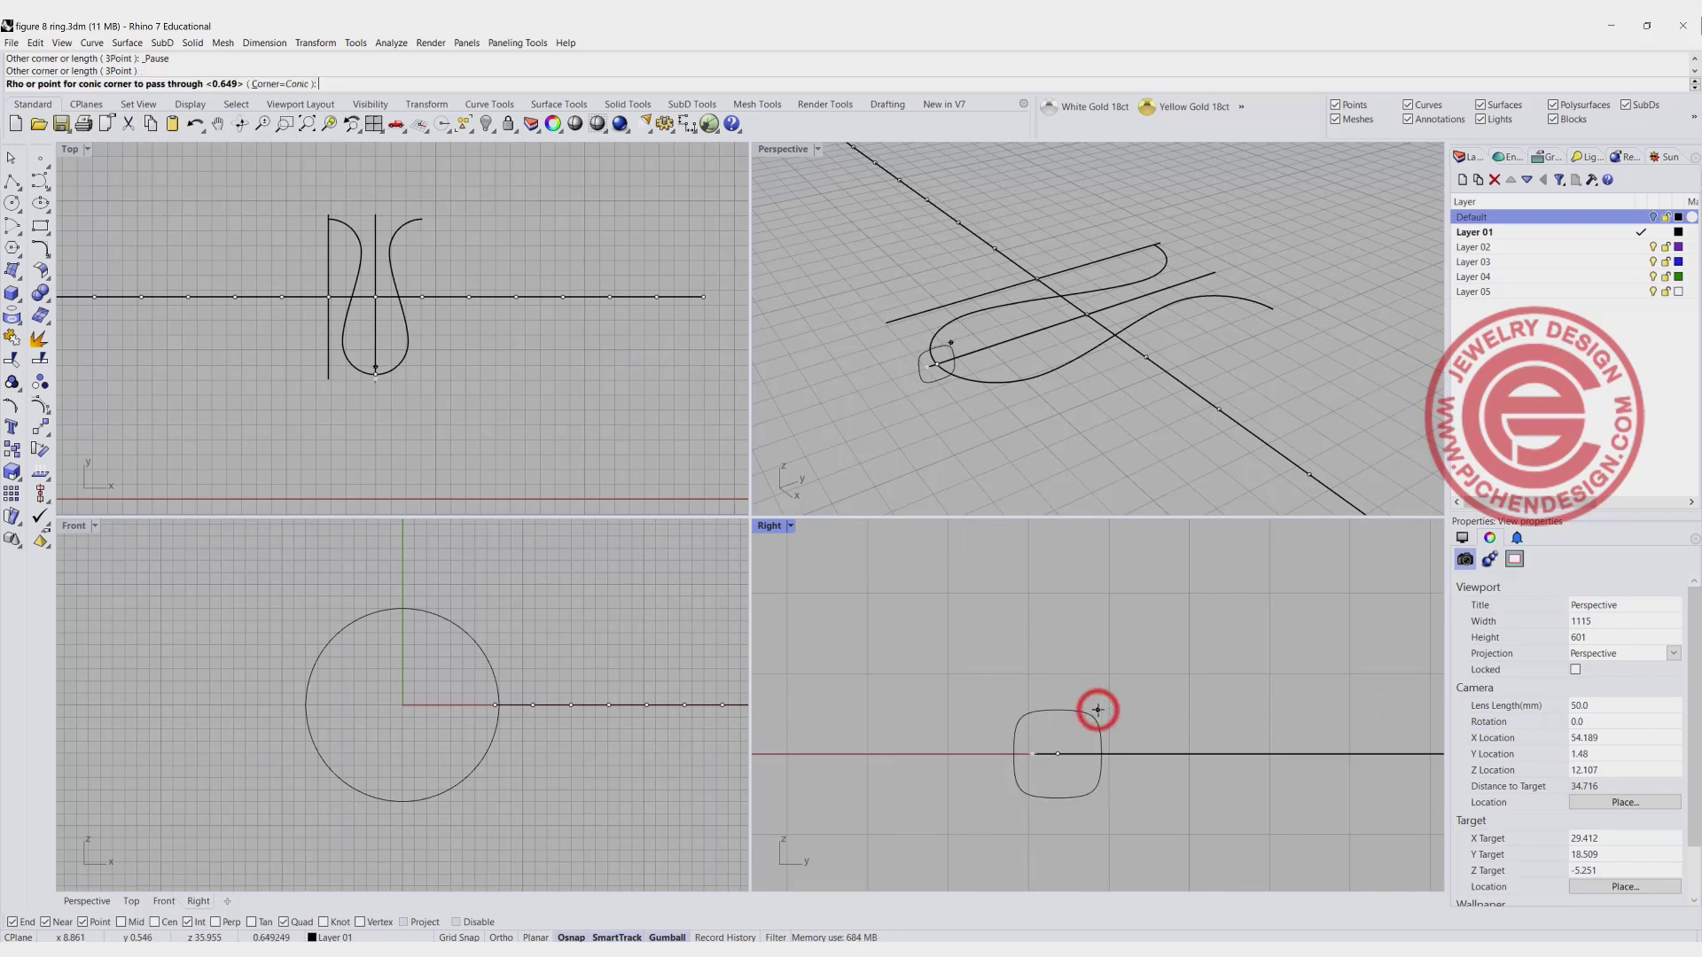
left_click(1092, 713)
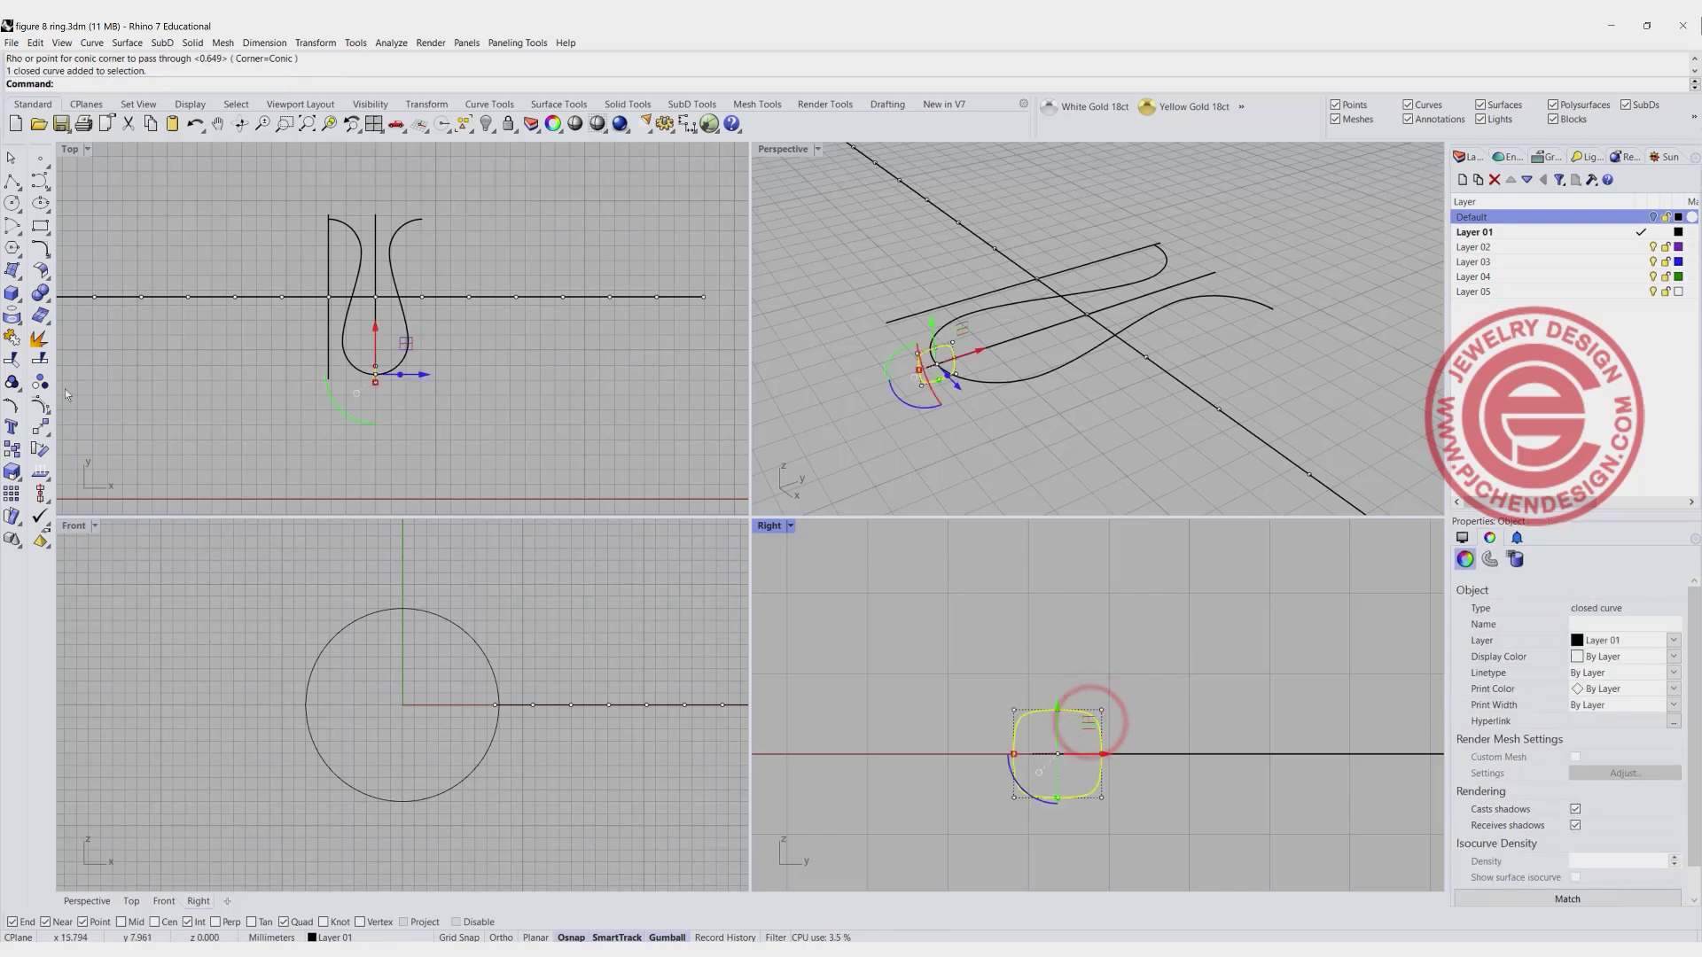
left_click(12, 450)
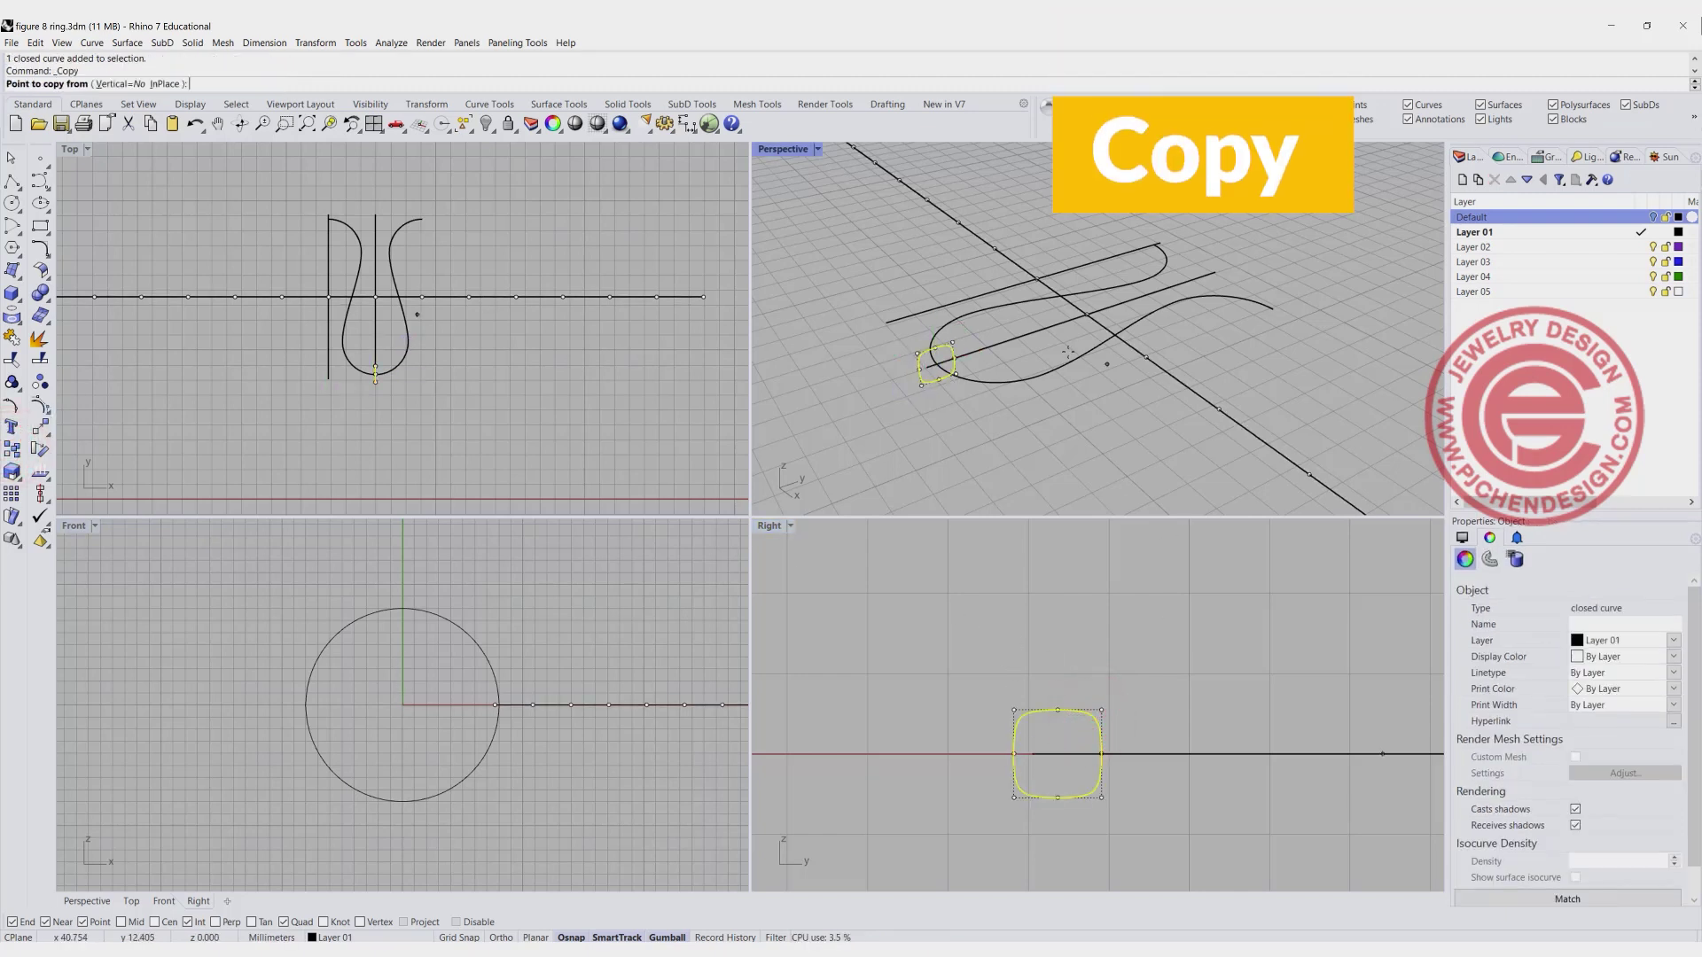
Copy the rounded profile onto the curve's two other ends and maximize the Perspective view.
left_click(935, 361)
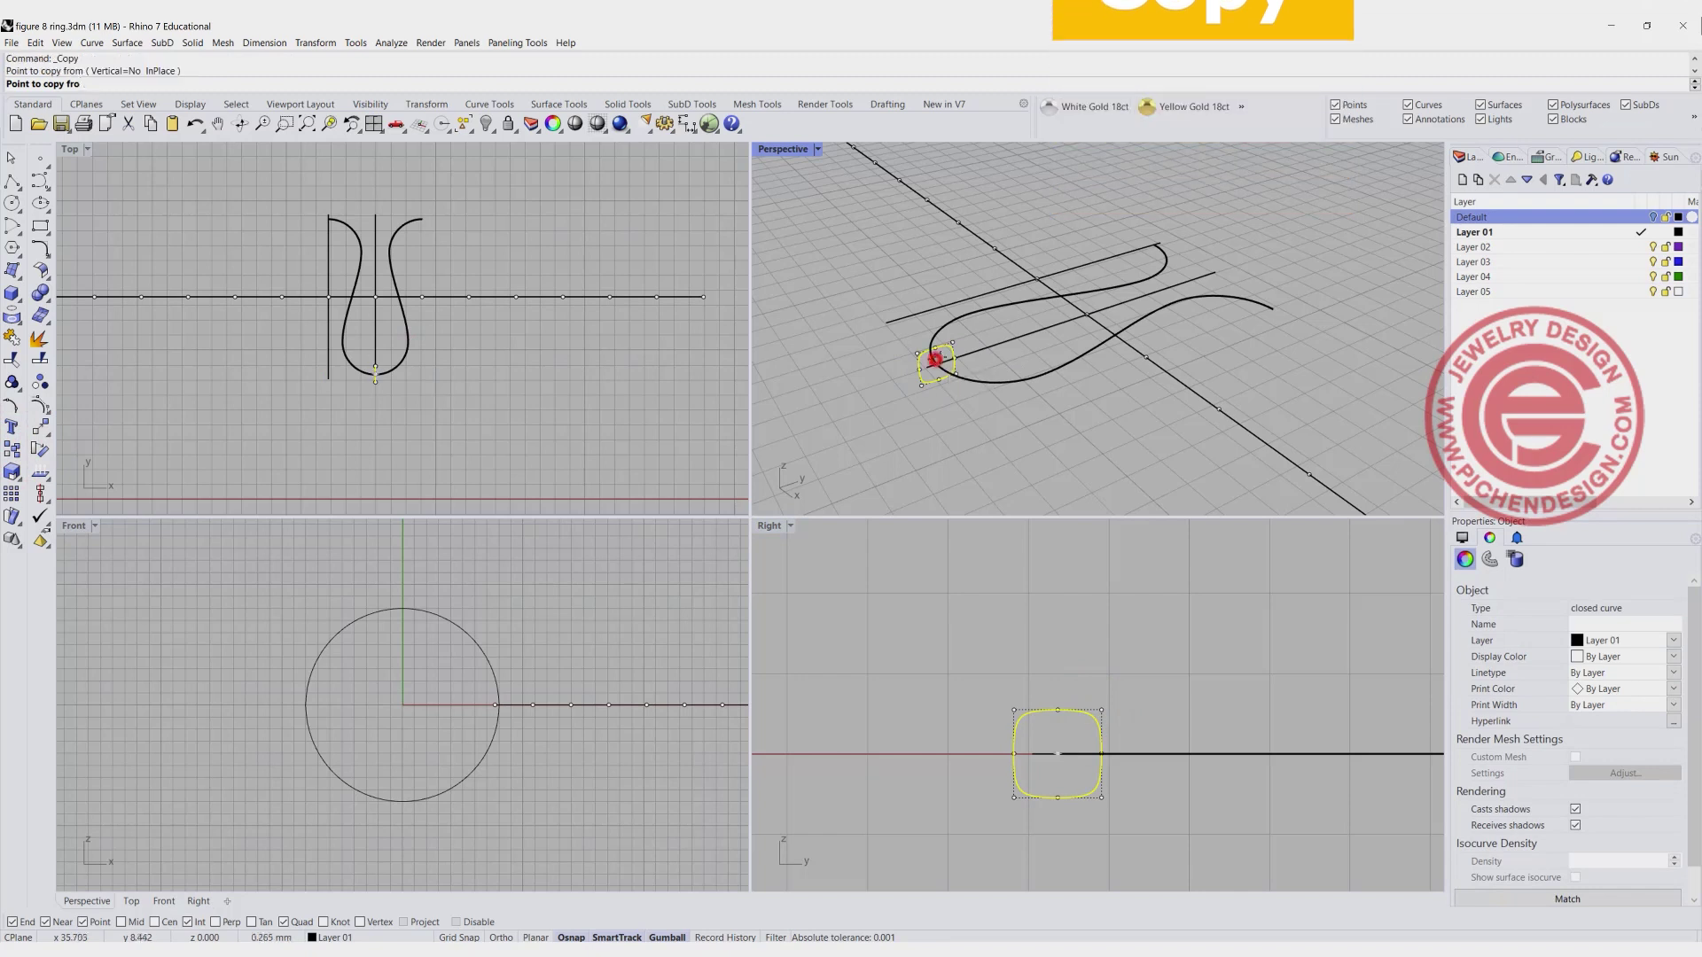
left_click(1151, 251)
left_click(1273, 307)
key("Return")
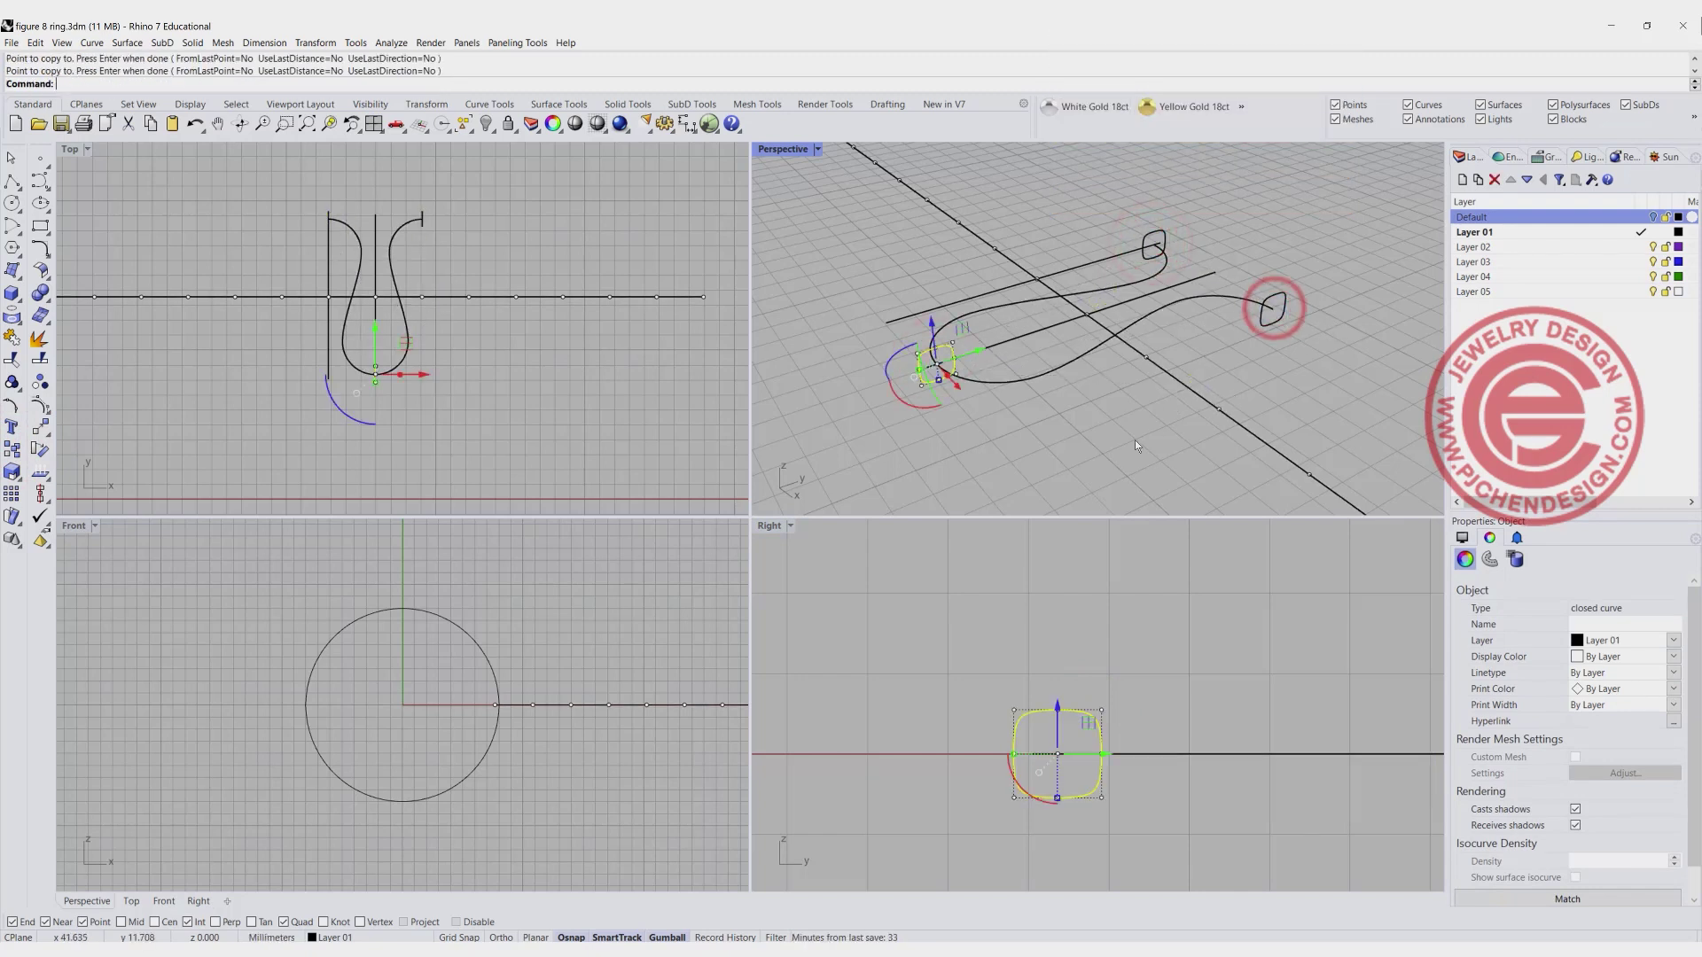
left_click(1131, 444)
left_click(1024, 376)
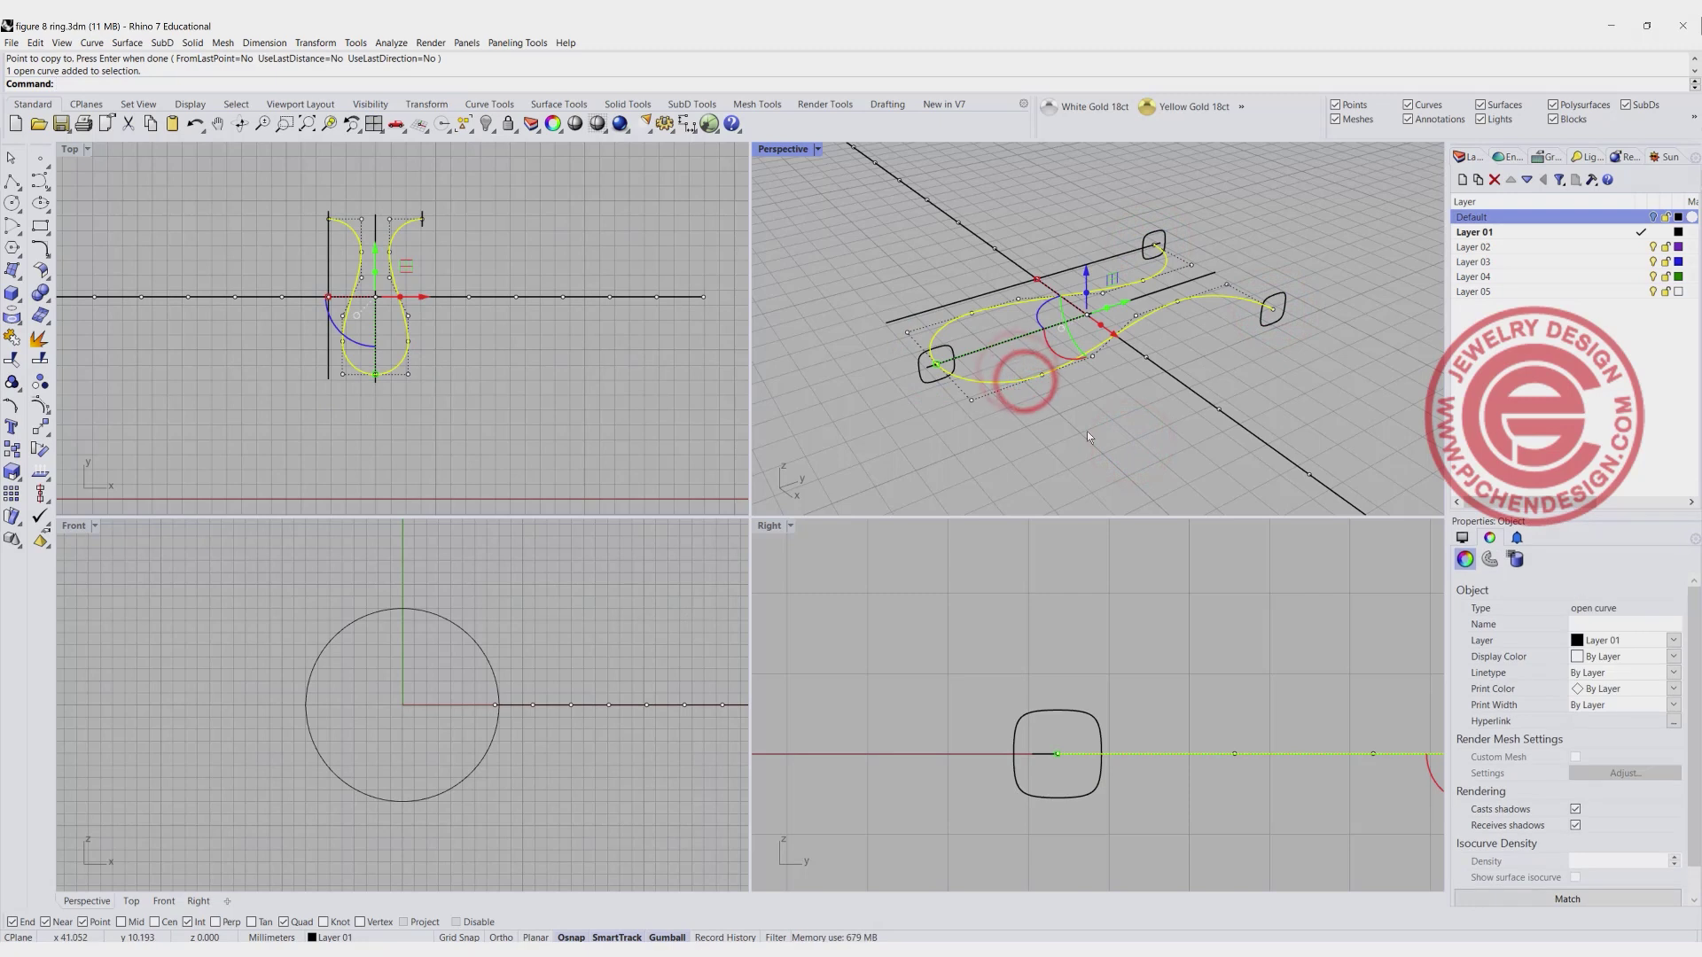
right_click_drag(1086, 431, 1033, 433)
double_click(777, 148)
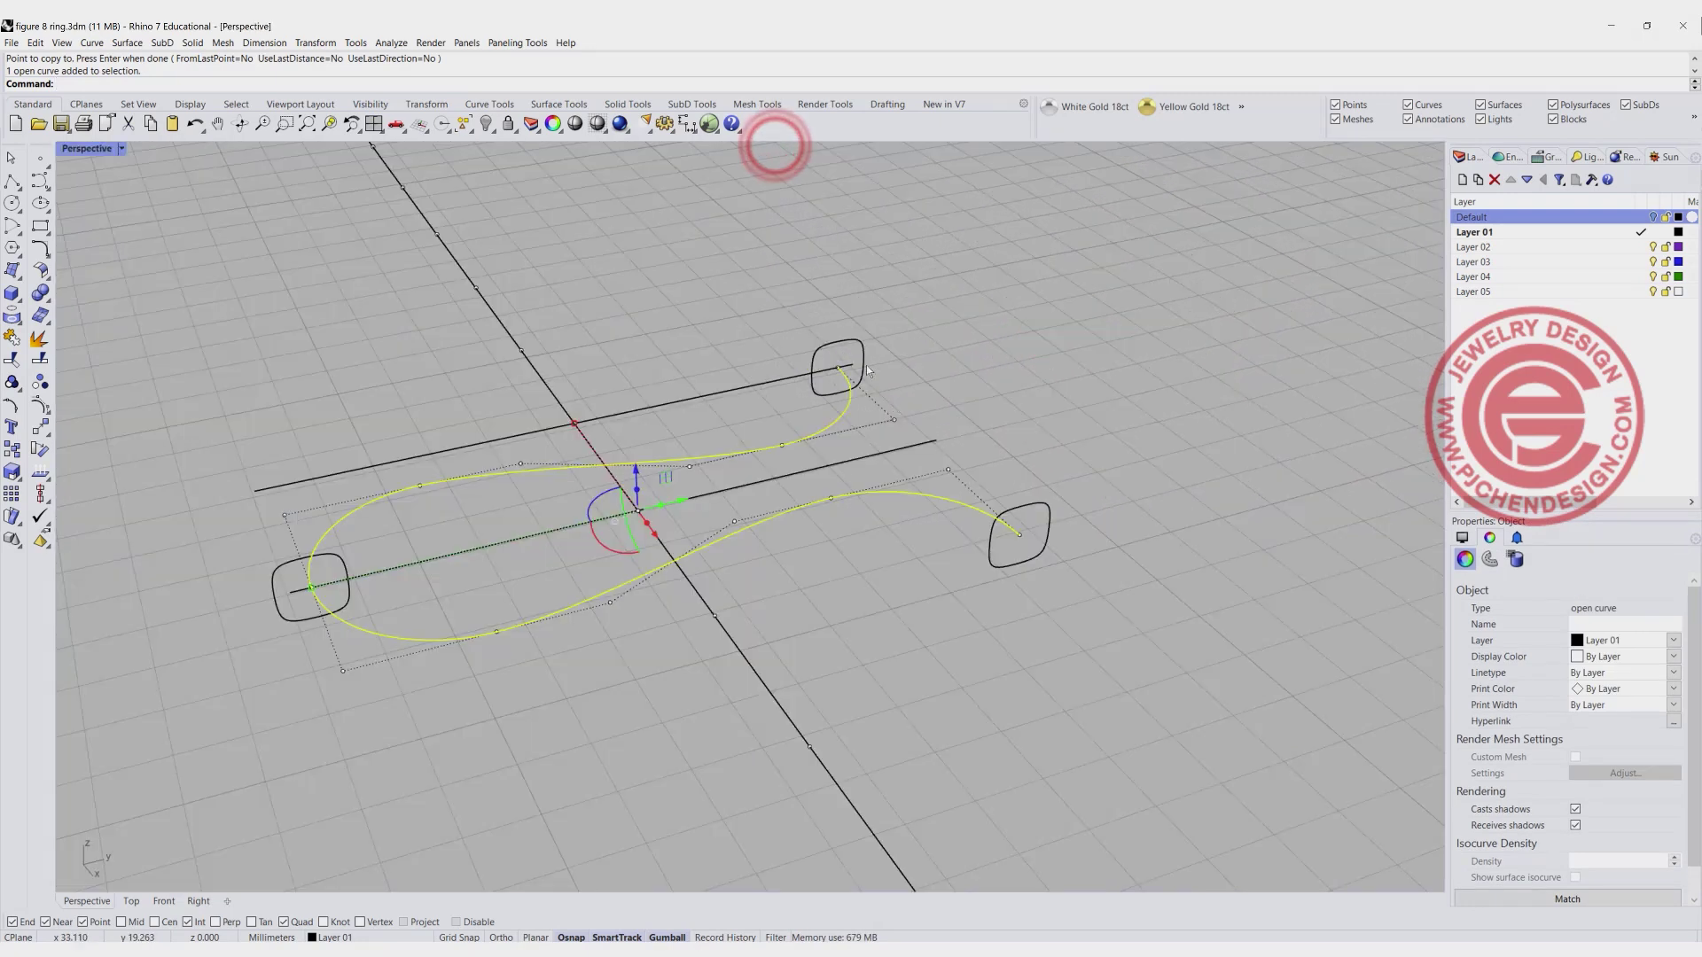
left_click(861, 344)
left_click(535, 254)
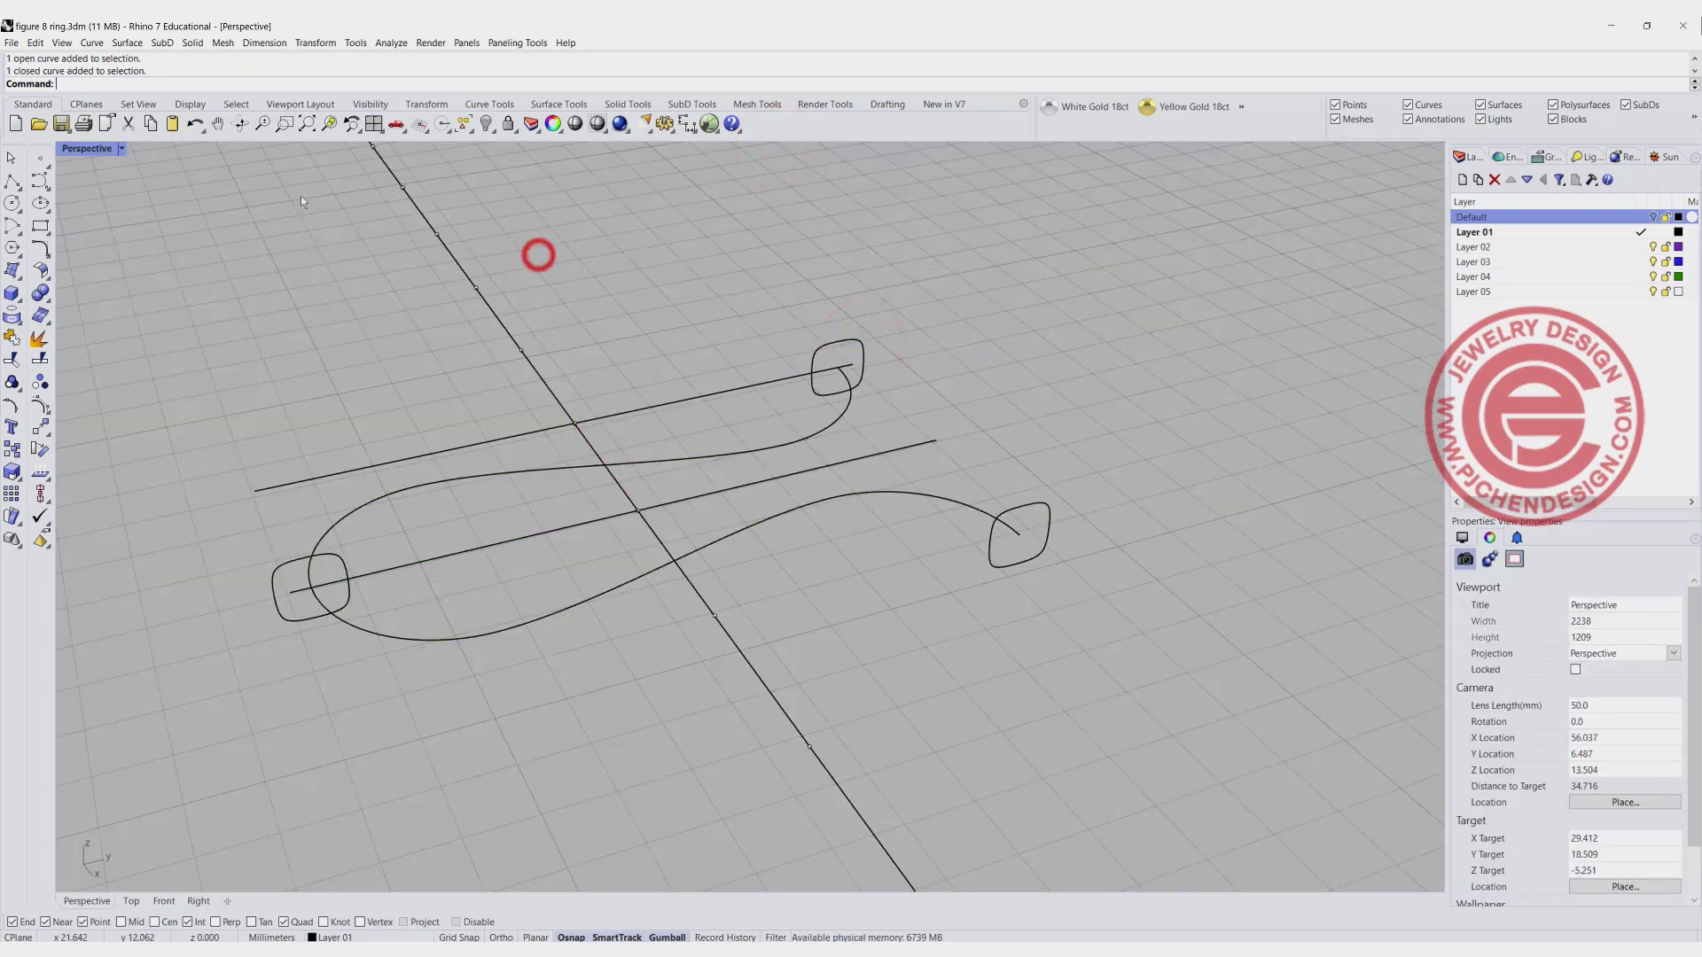
Start Sweep 1 Rail with the figure-8 curve as rail and the three profiles as sections.
left_click(128, 43)
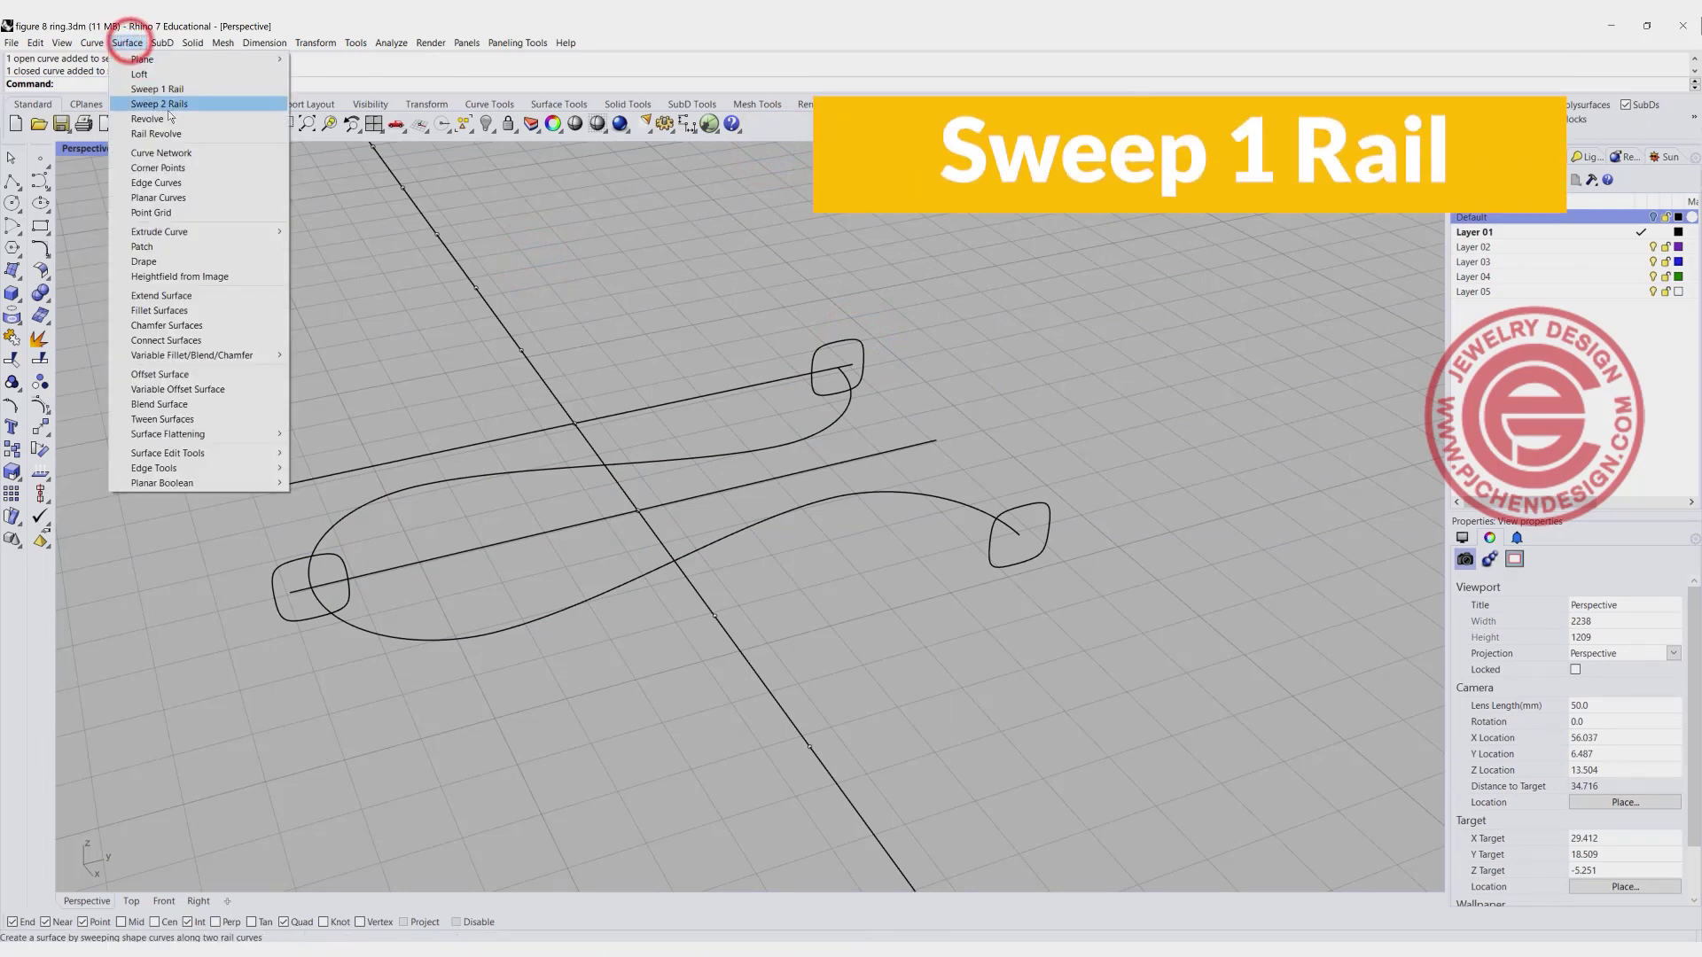
left_click(177, 90)
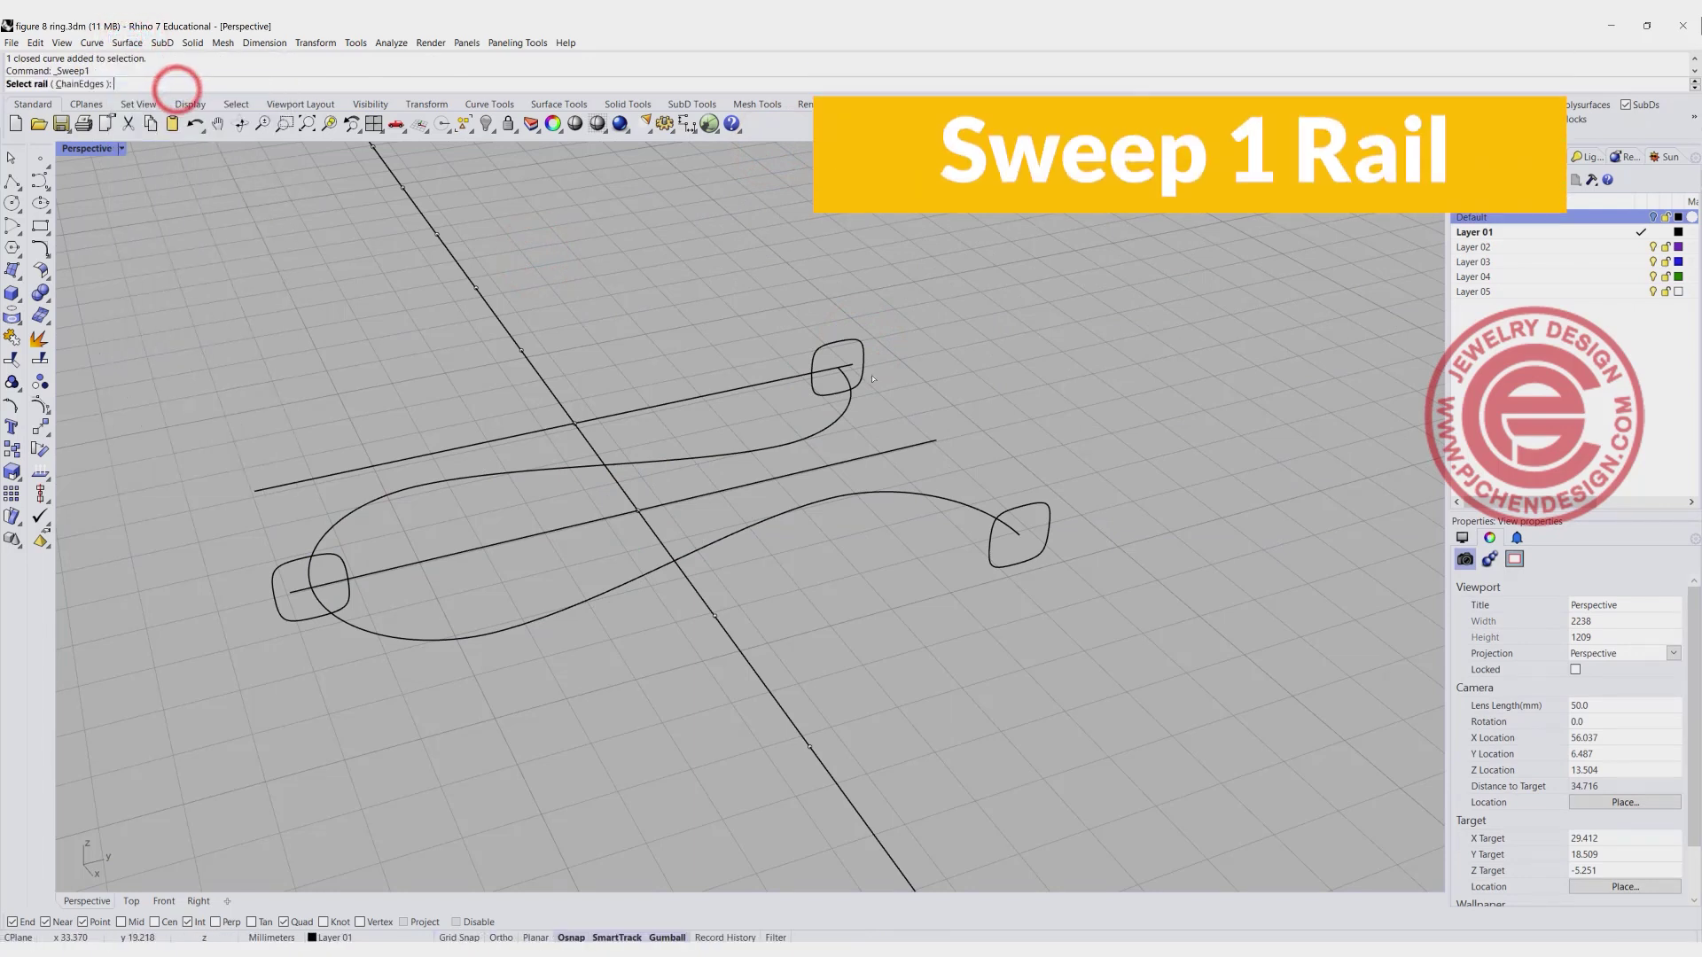
left_click(831, 423)
left_click(860, 372)
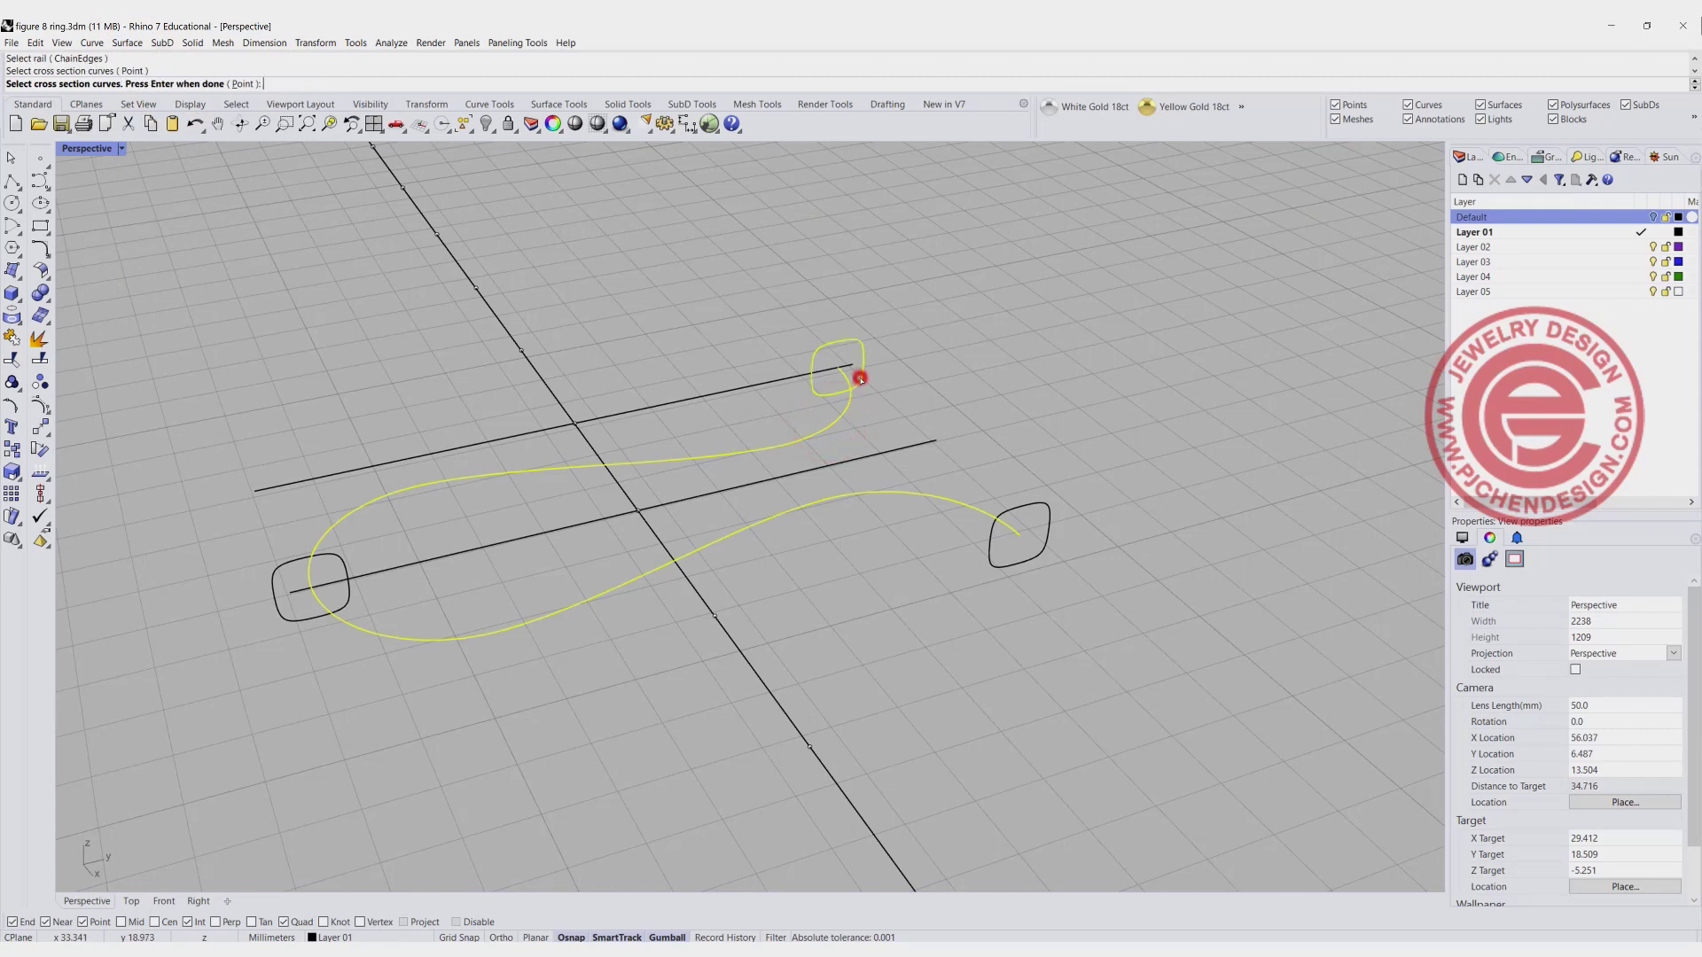
left_click(314, 622)
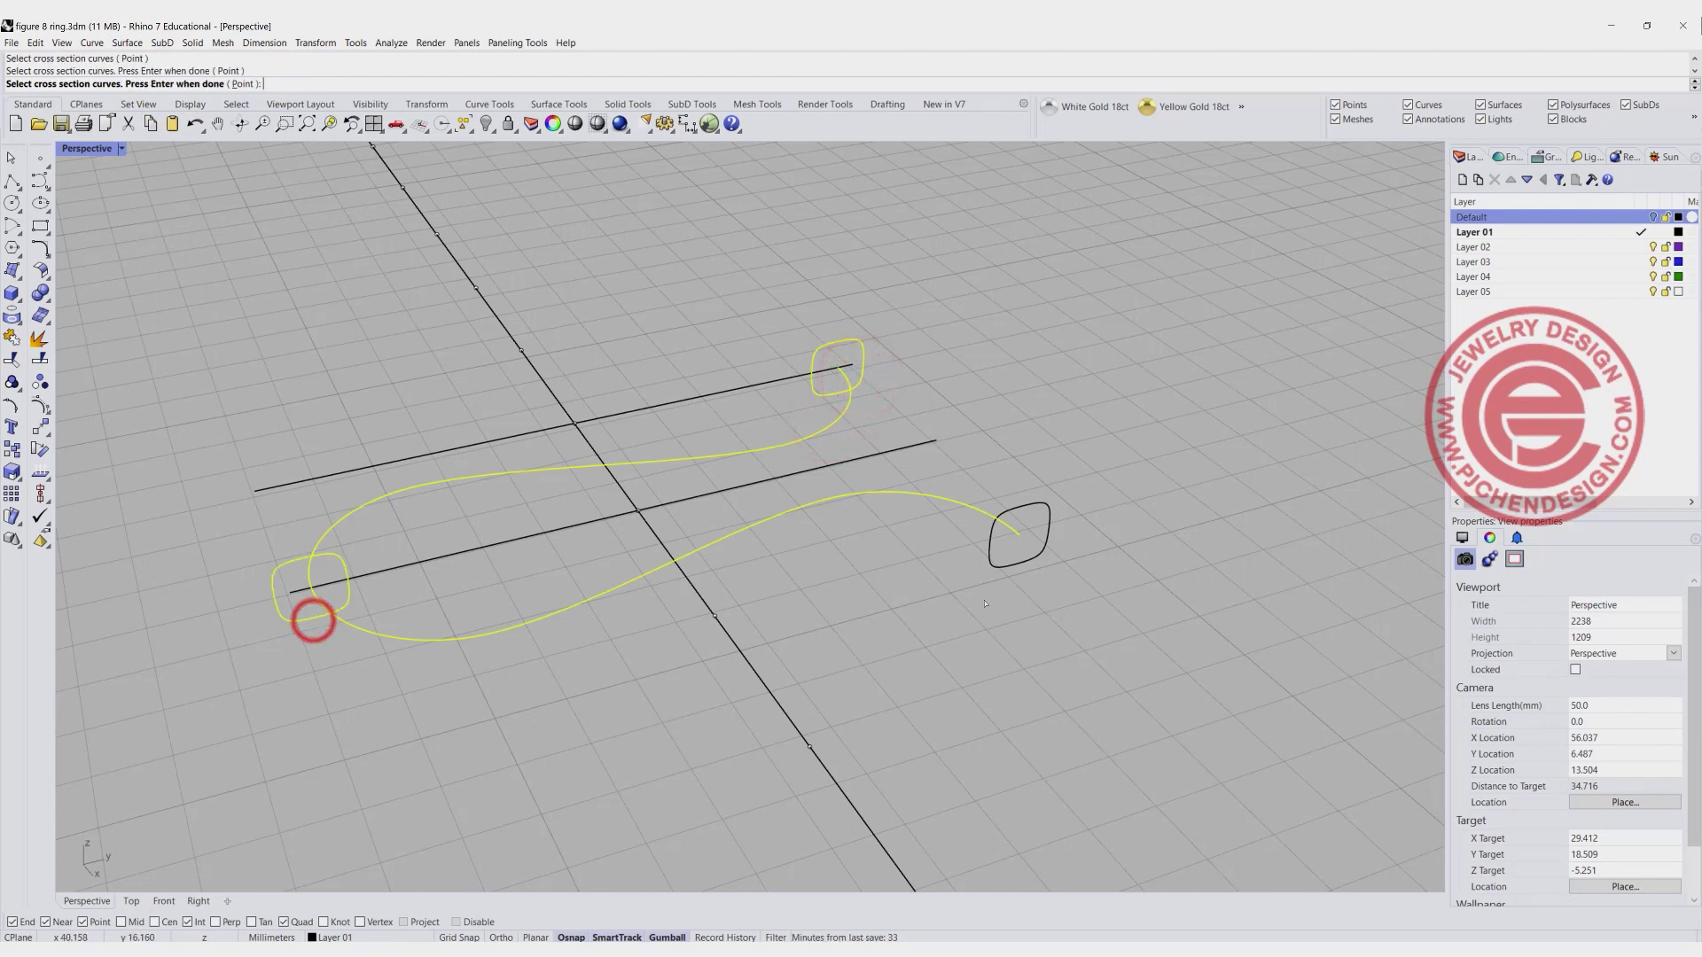
left_click(1033, 560)
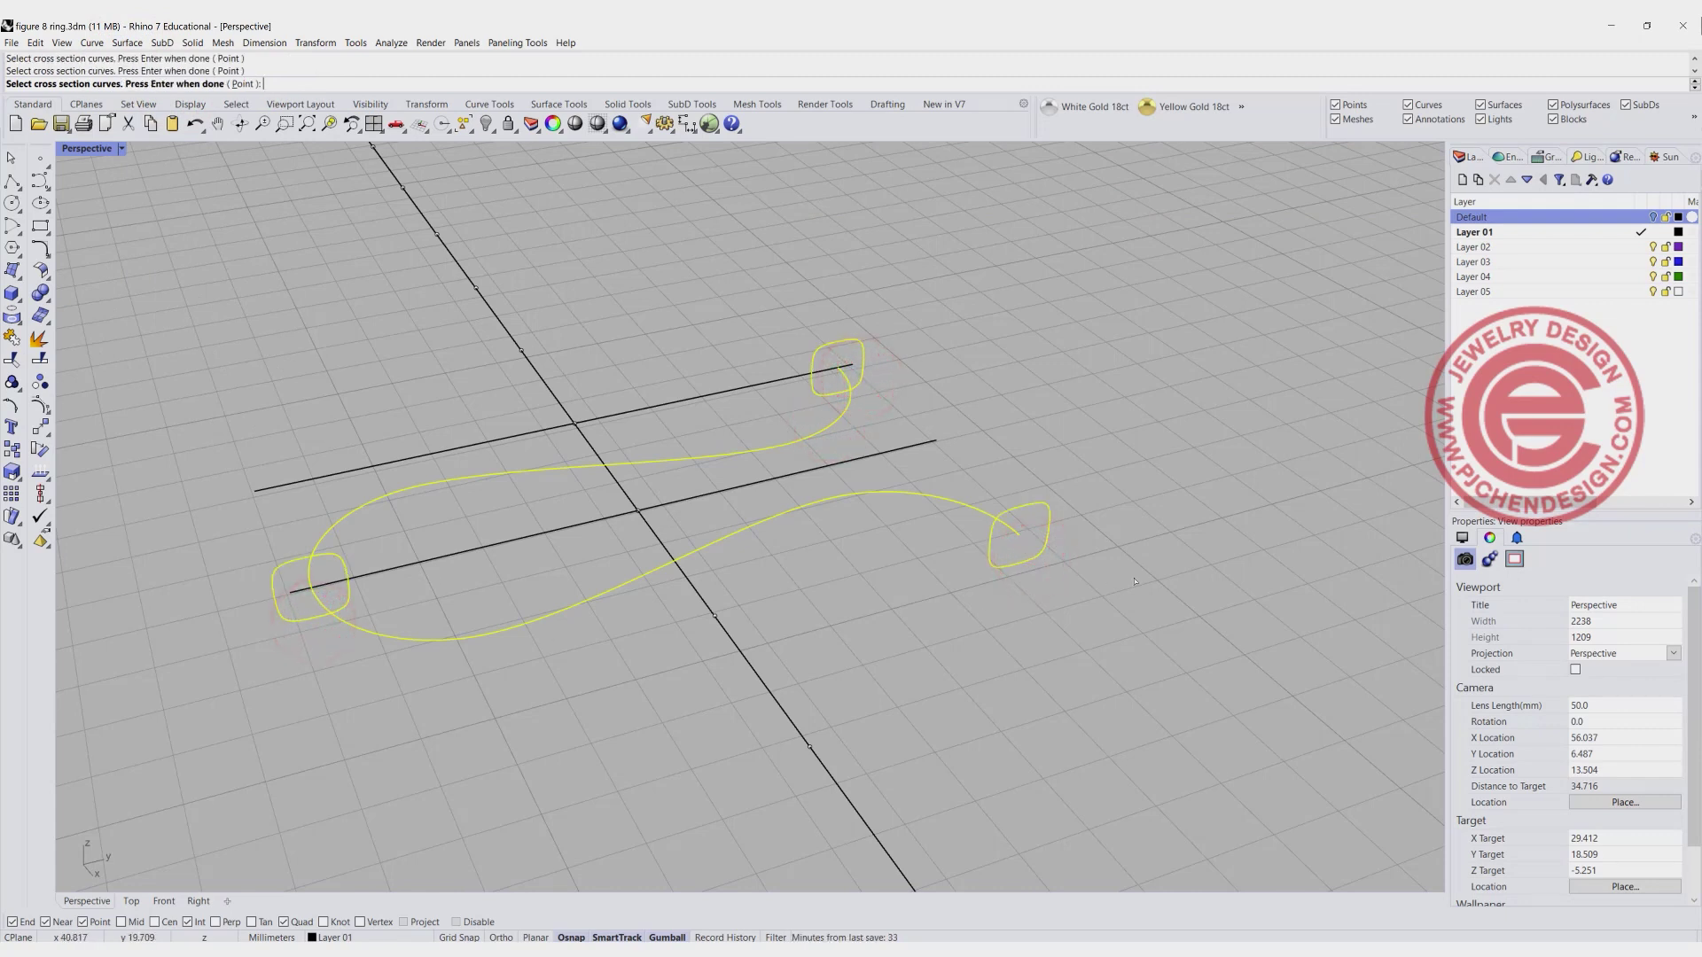
key("Return")
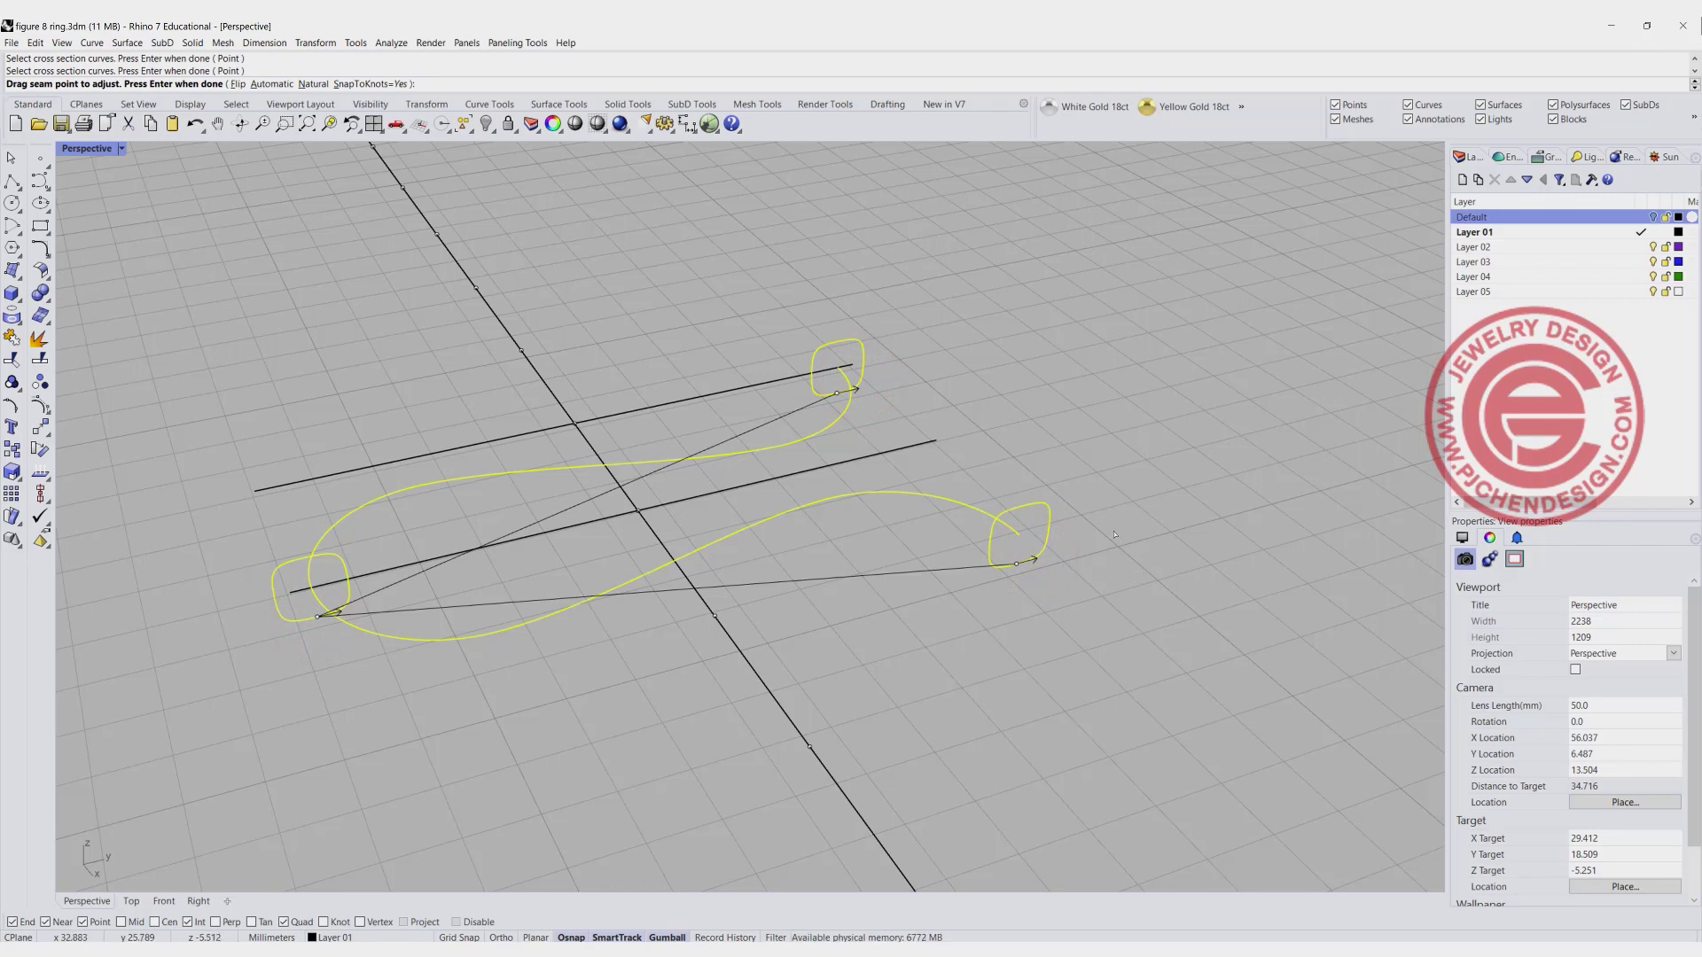
Set the sweep to a Roadlike frame and create the tube.
key("Return")
right_click_drag(1115, 535, 483, 339)
right_click_drag(426, 592, 591, 537)
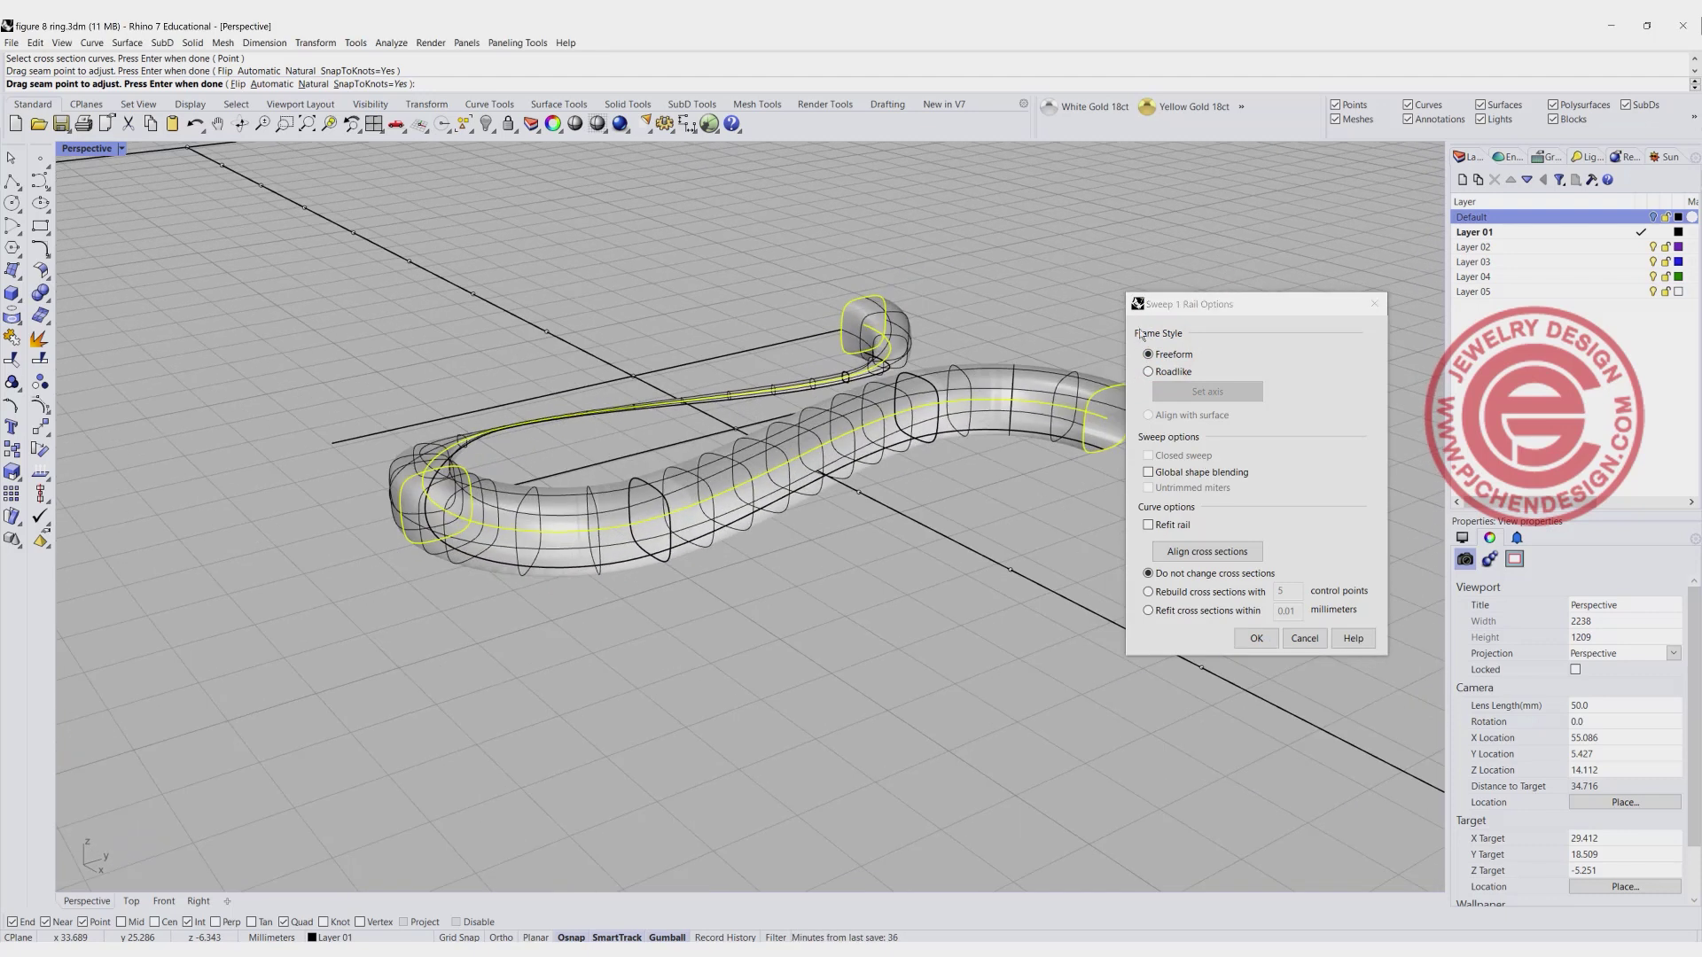
left_click(1149, 372)
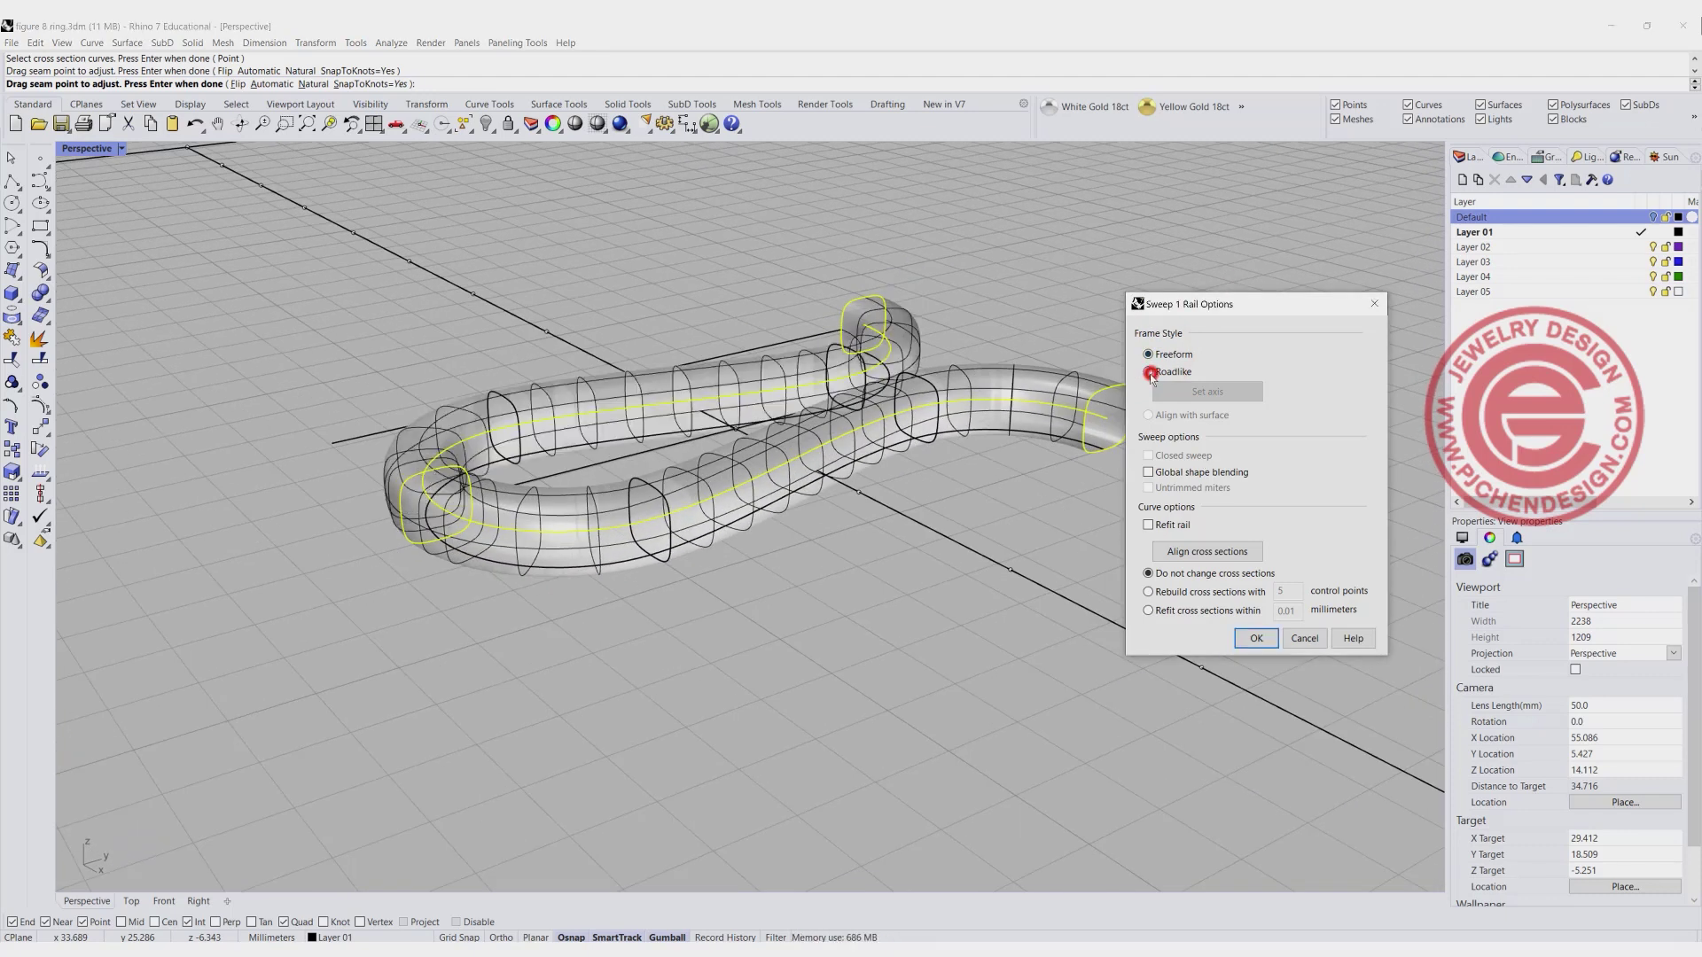
right_click_drag(798, 496, 691, 576)
left_click(1255, 639)
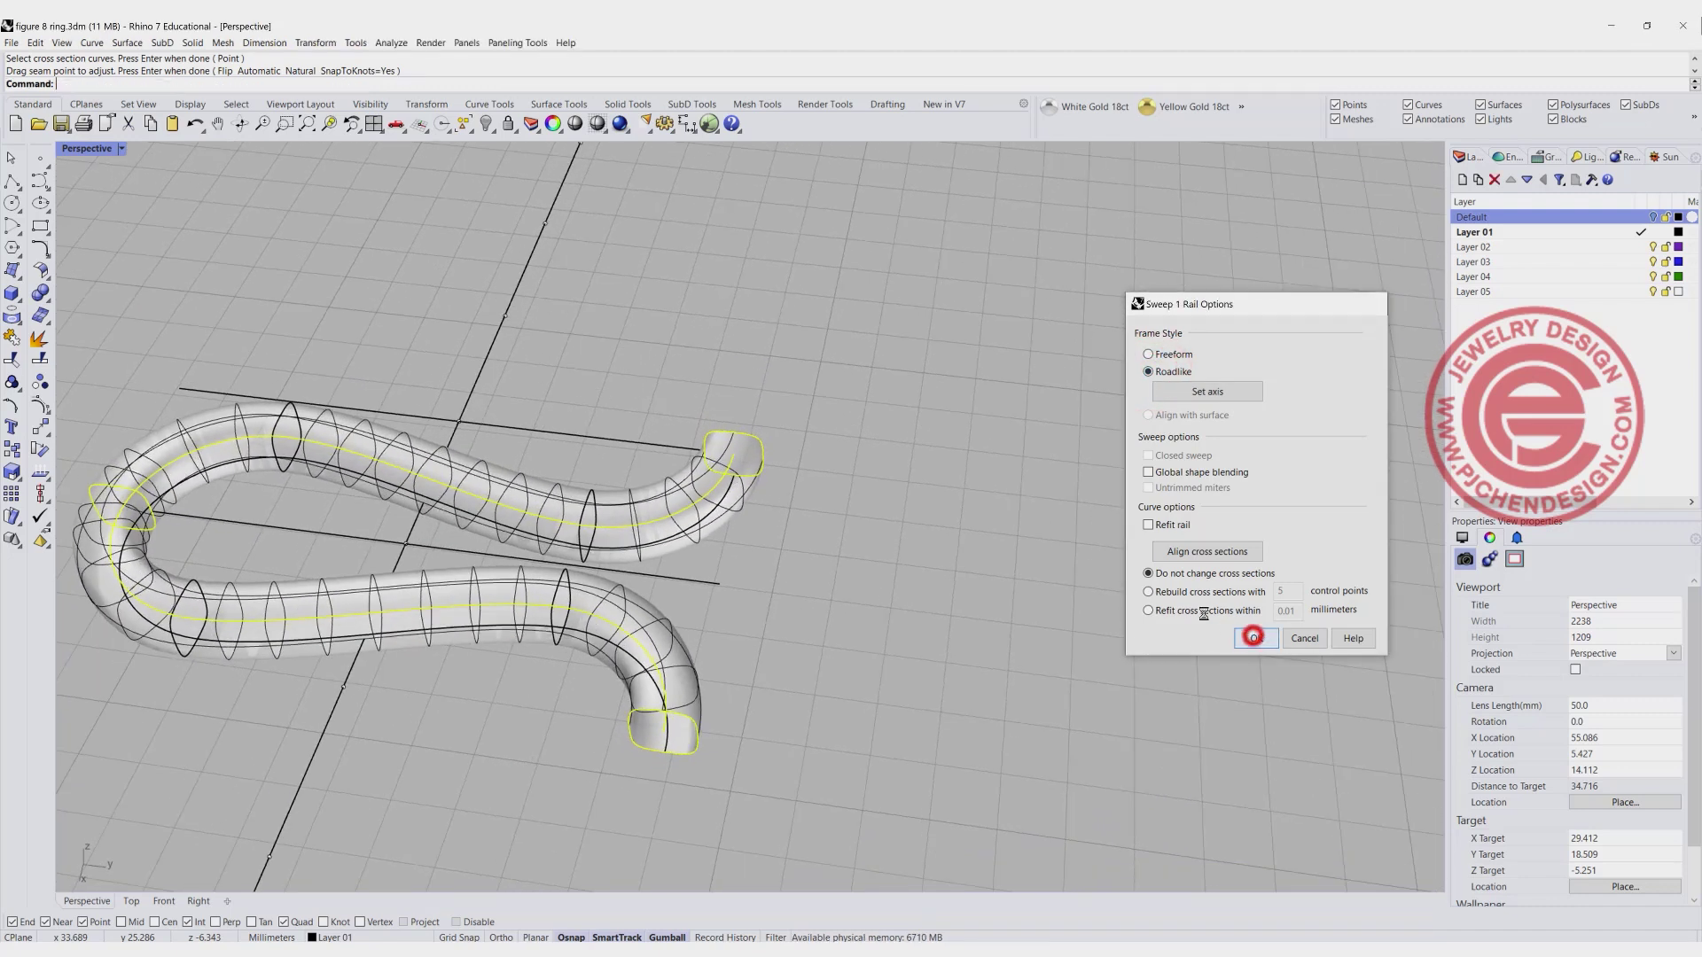
right_click_drag(762, 509, 886, 507)
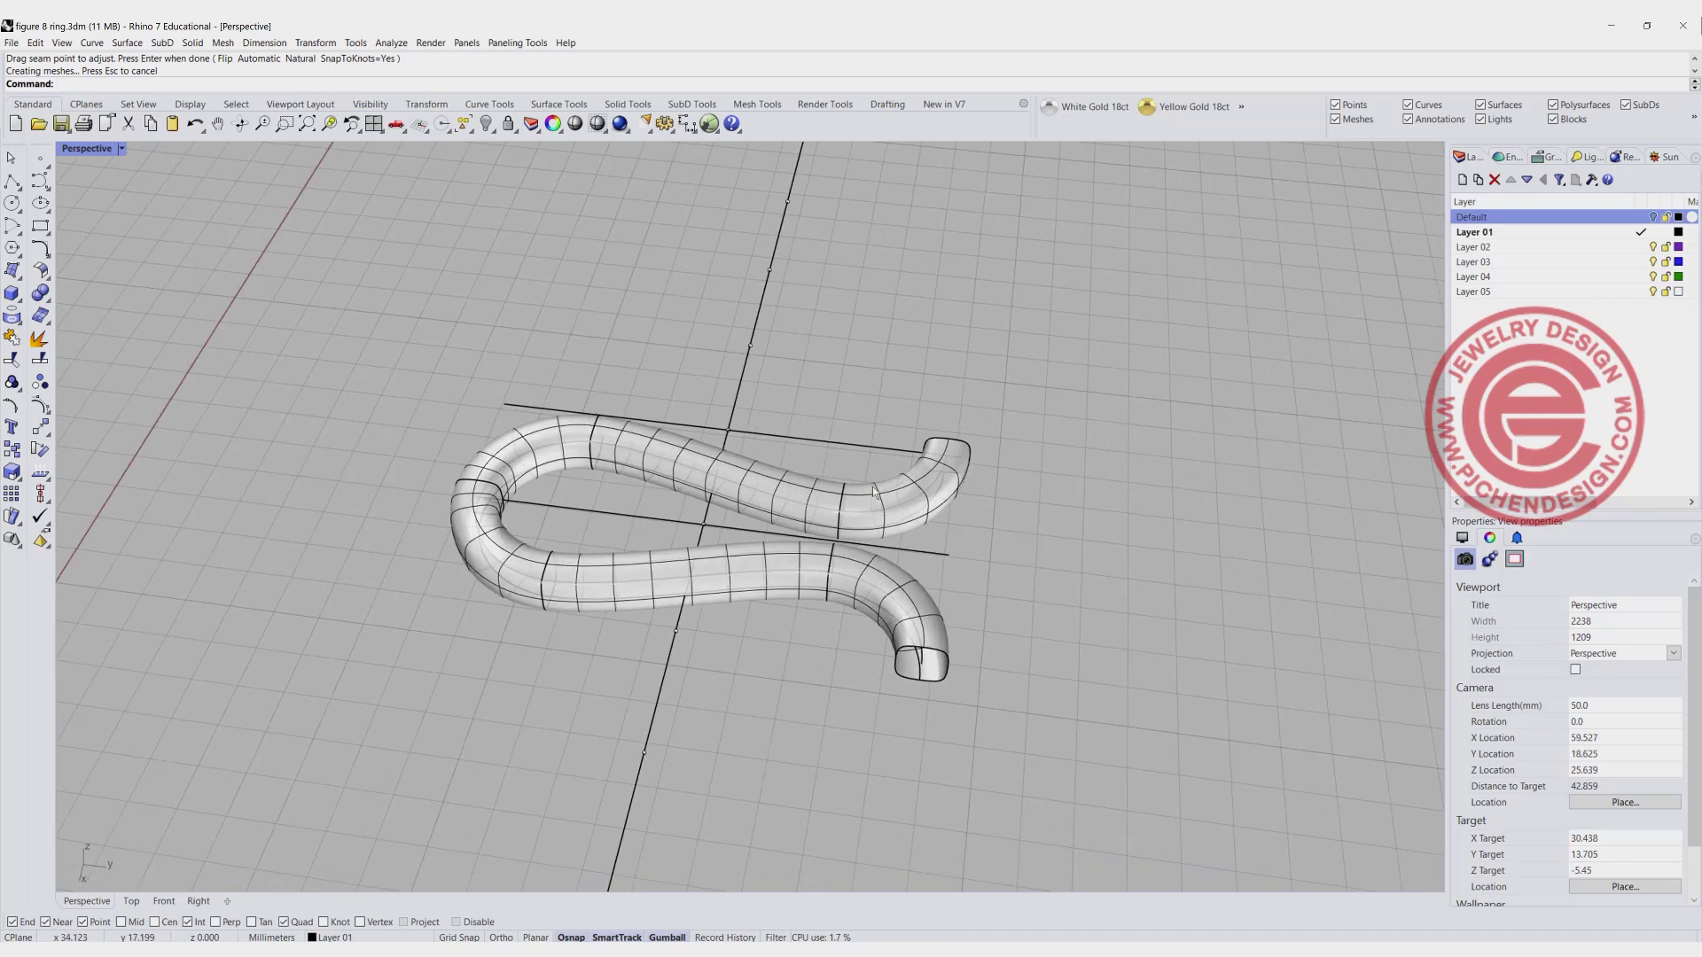
Move the swept tube to the right of the curves with the gumball.
left_click(876, 488)
left_click(993, 555)
scroll(858, 500, "up", 3)
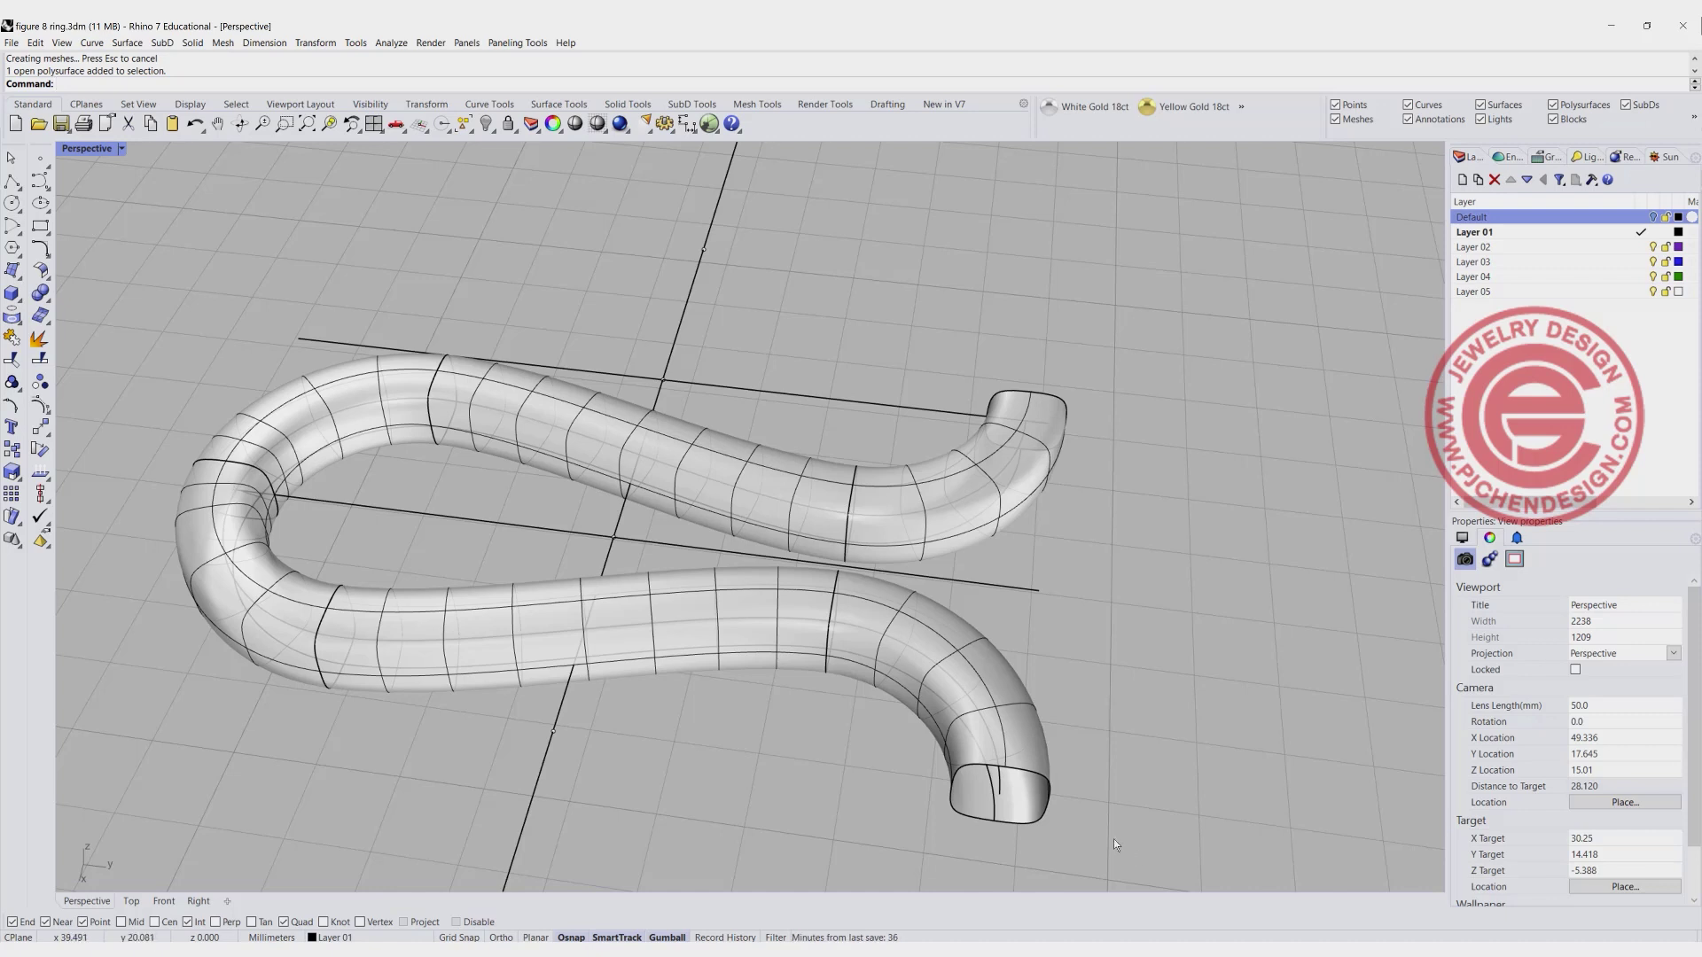
left_click(997, 686)
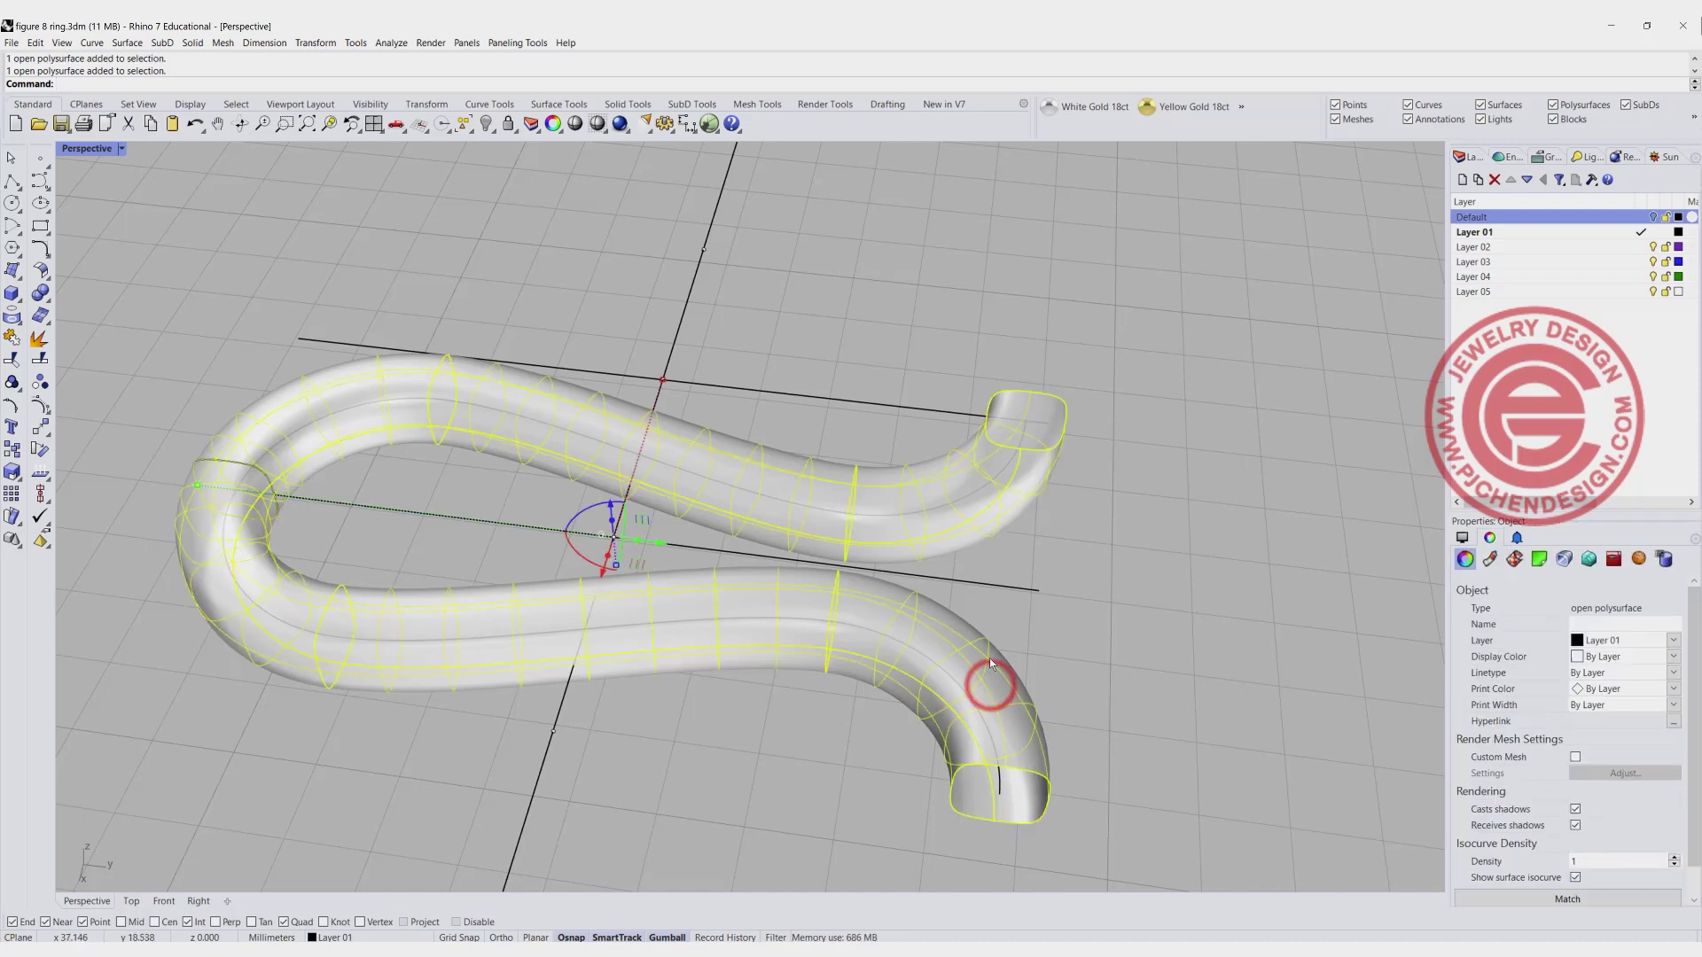
scroll(683, 533, "down", 3)
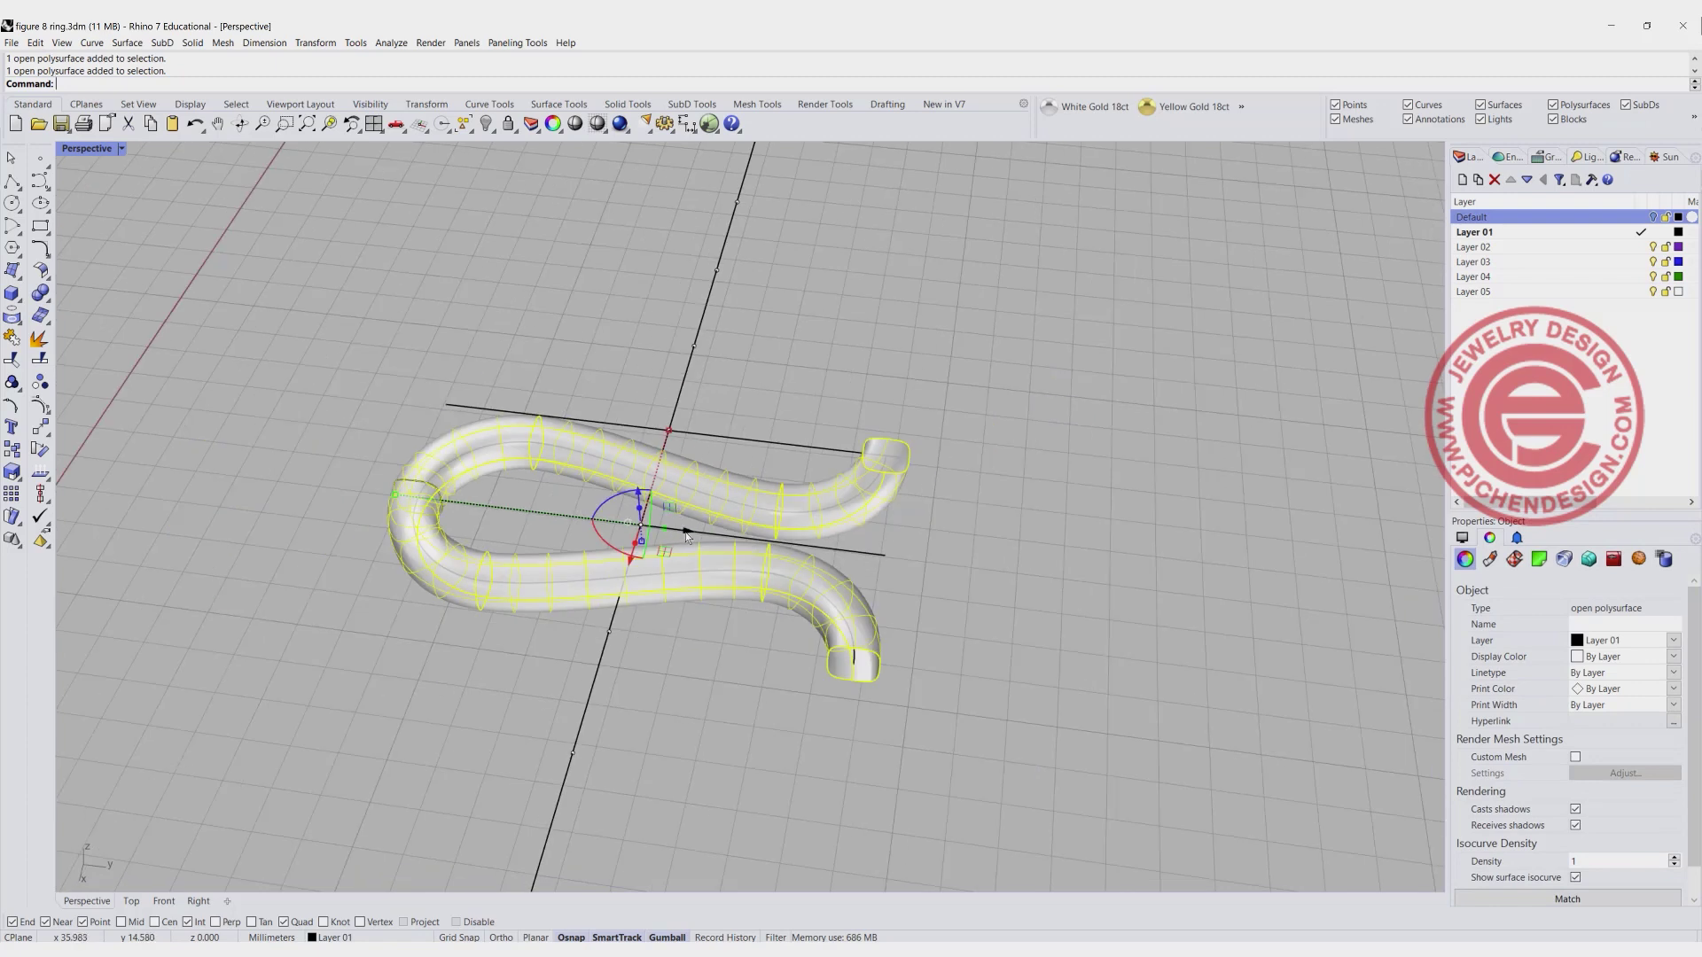
left_click_drag(687, 530, 1250, 640)
right_click_drag(1184, 637, 773, 605)
left_click(773, 605)
Select the figure-8 curve and return to the four-view layout.
left_click(771, 491)
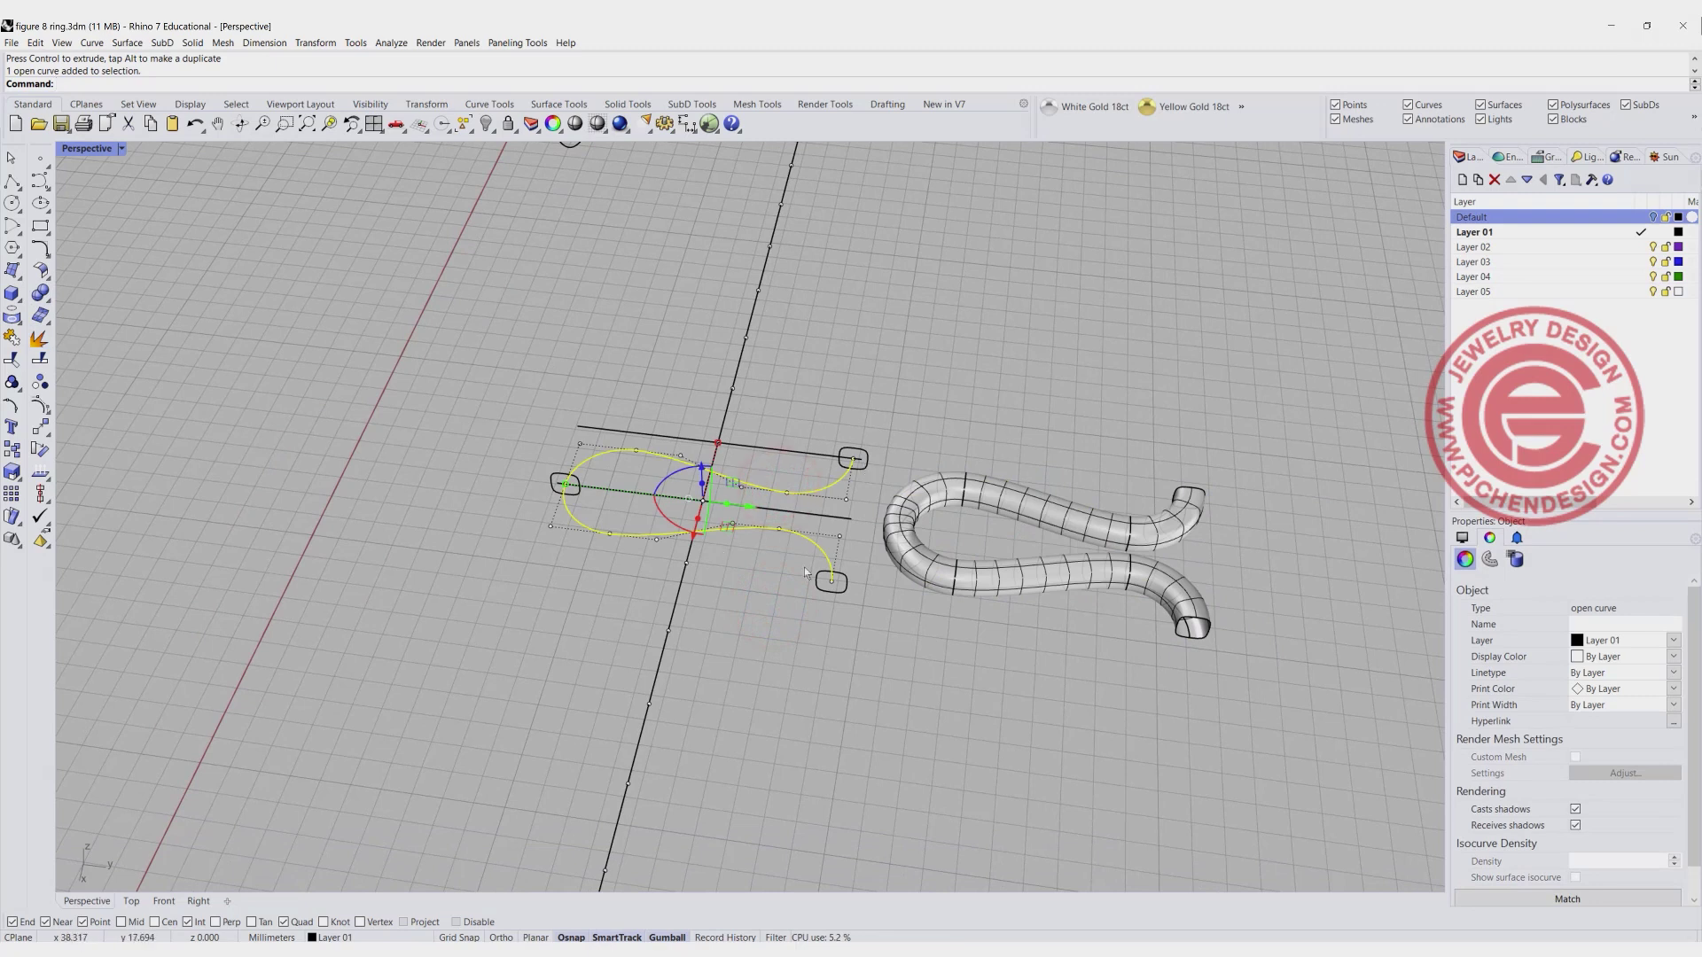
right_click_drag(806, 572, 943, 503)
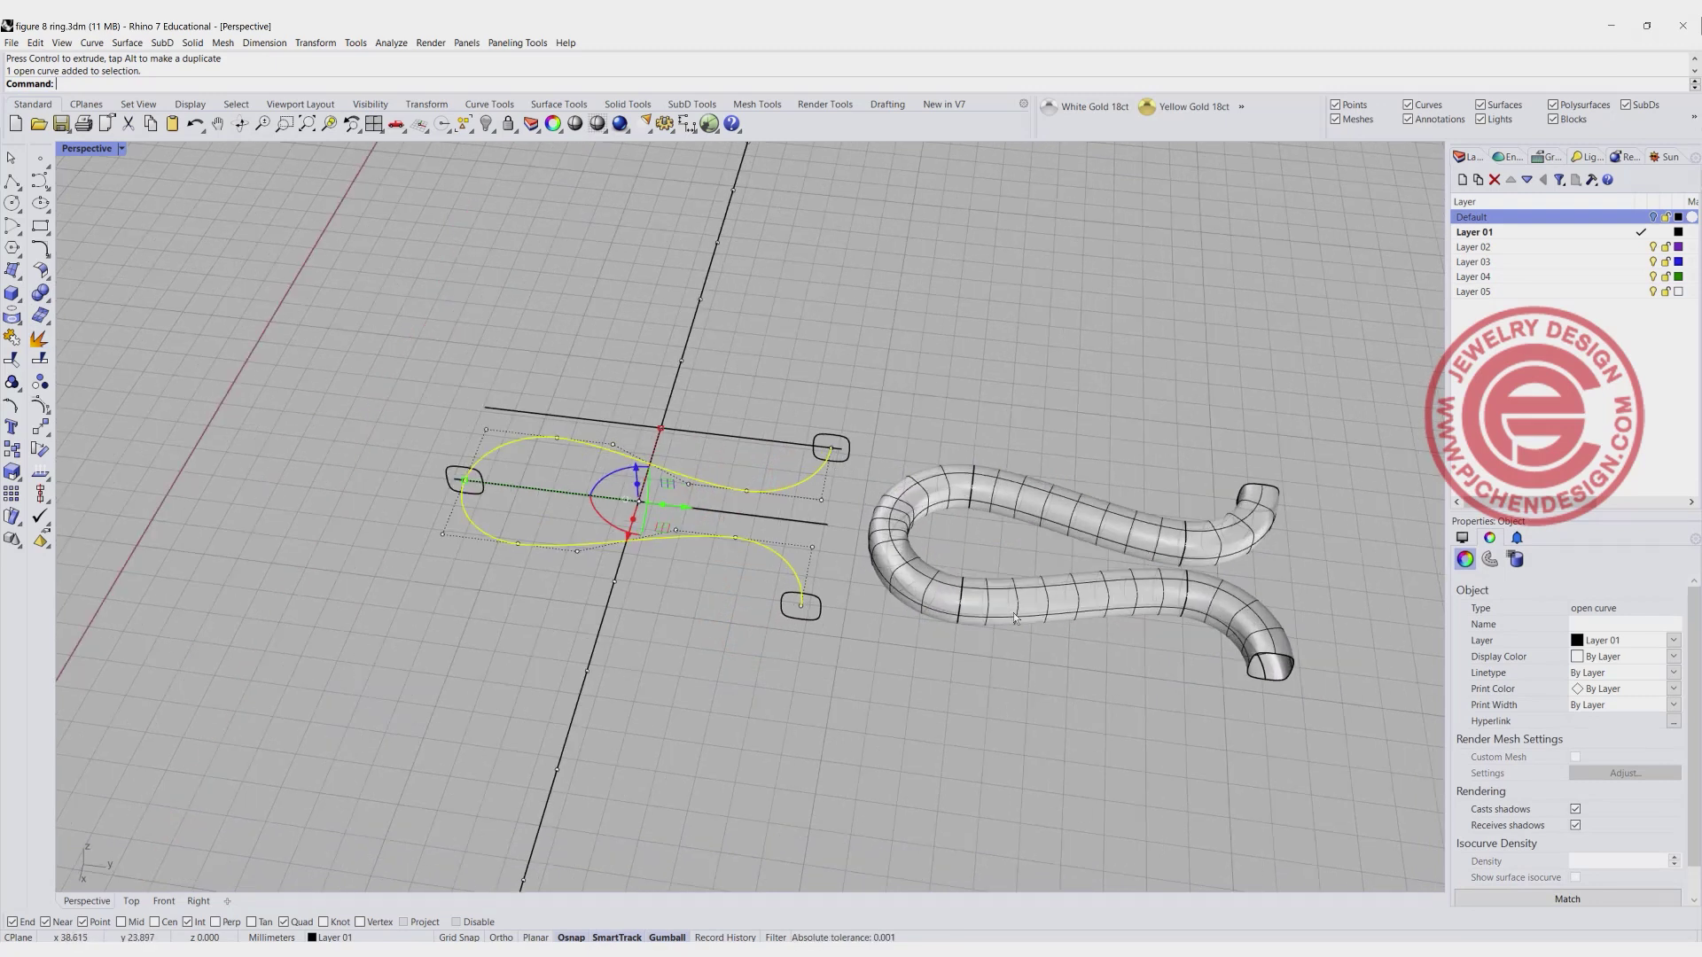
right_click_drag(1146, 651, 816, 538)
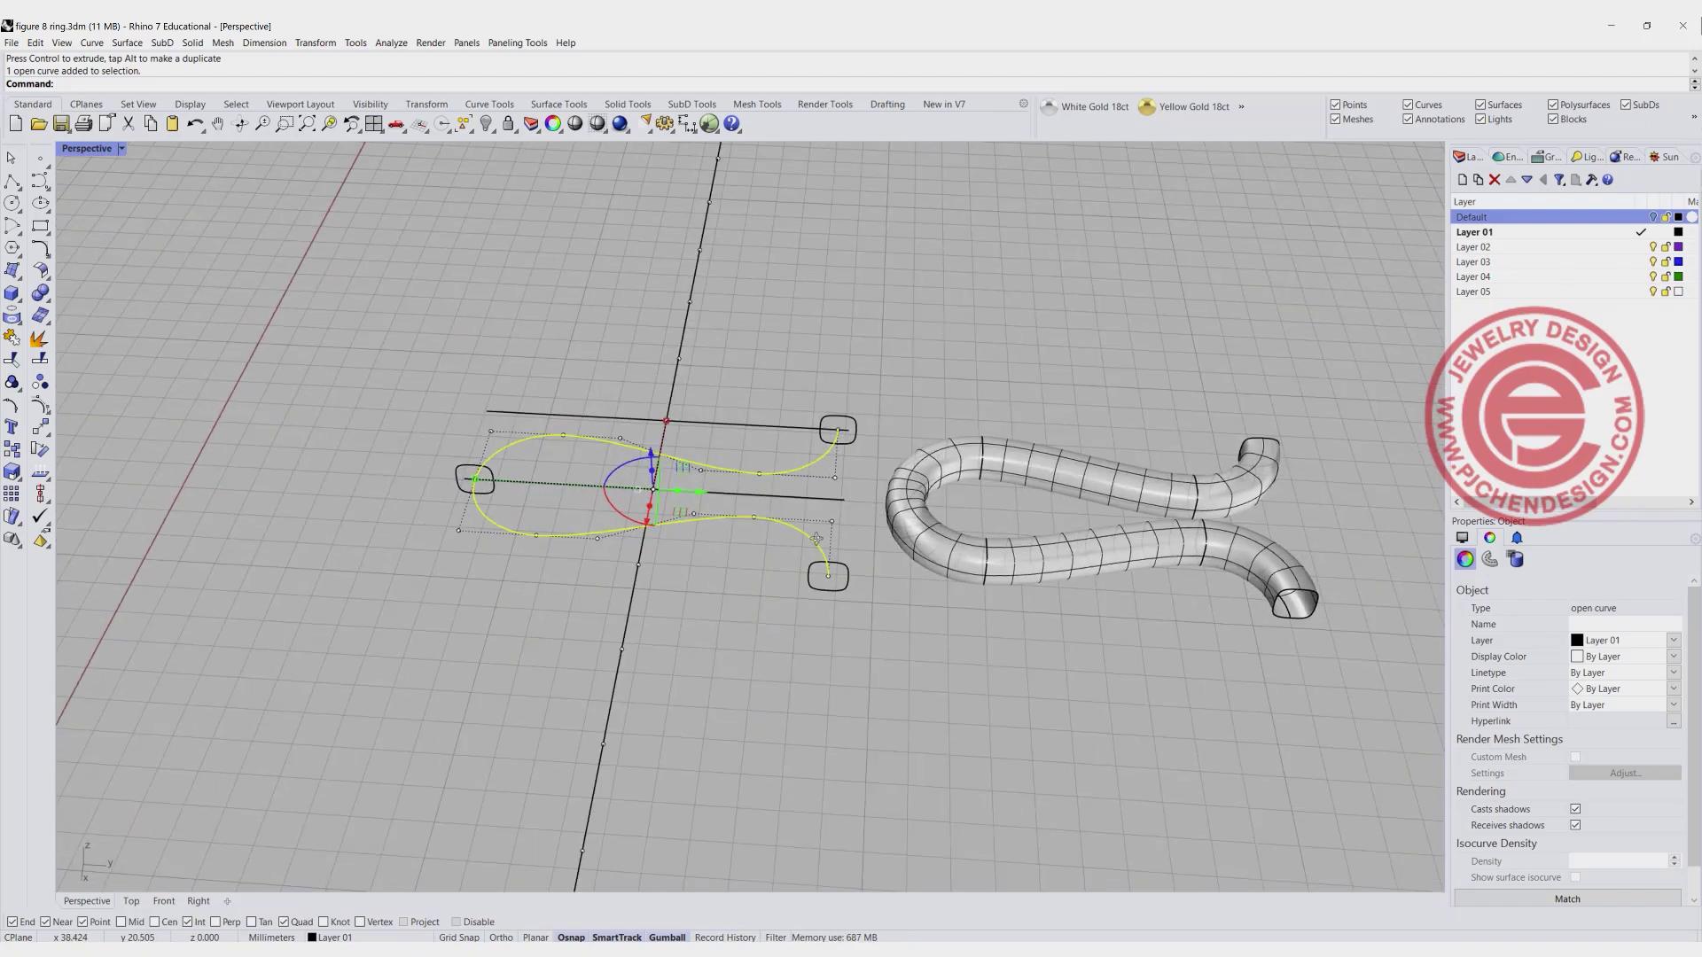
double_click(78, 149)
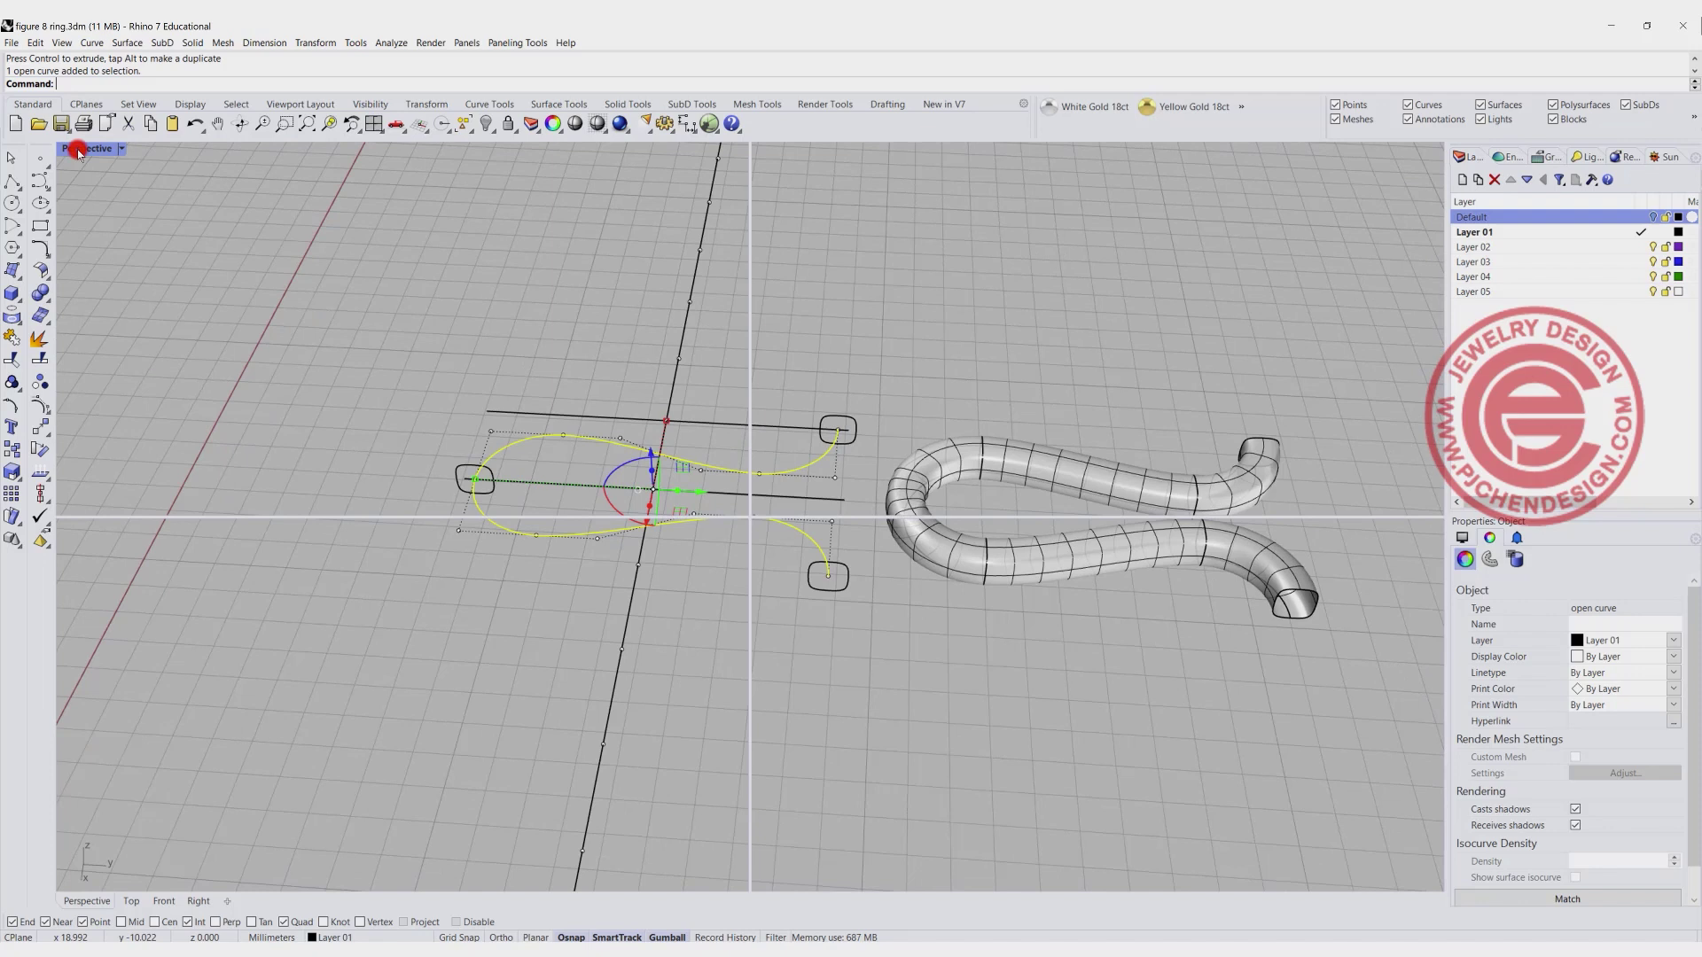
right_click_drag(444, 382, 449, 416)
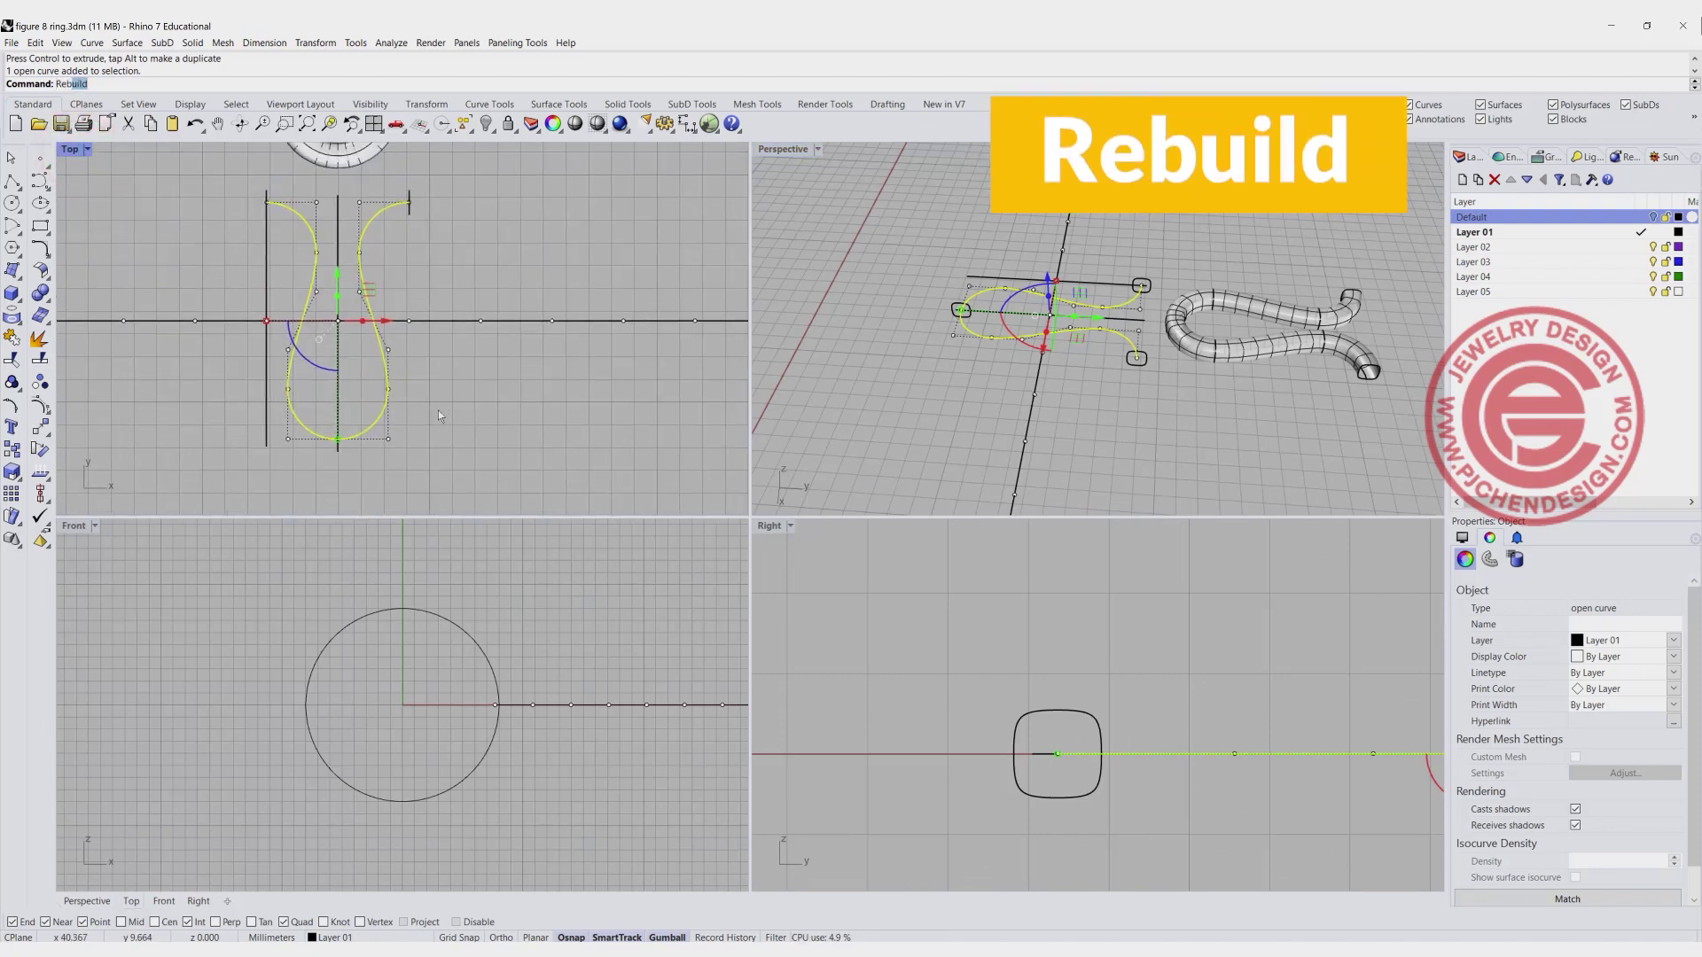
Rebuild the figure-8 rail curve with 21 control points at degree 2.
key("Return")
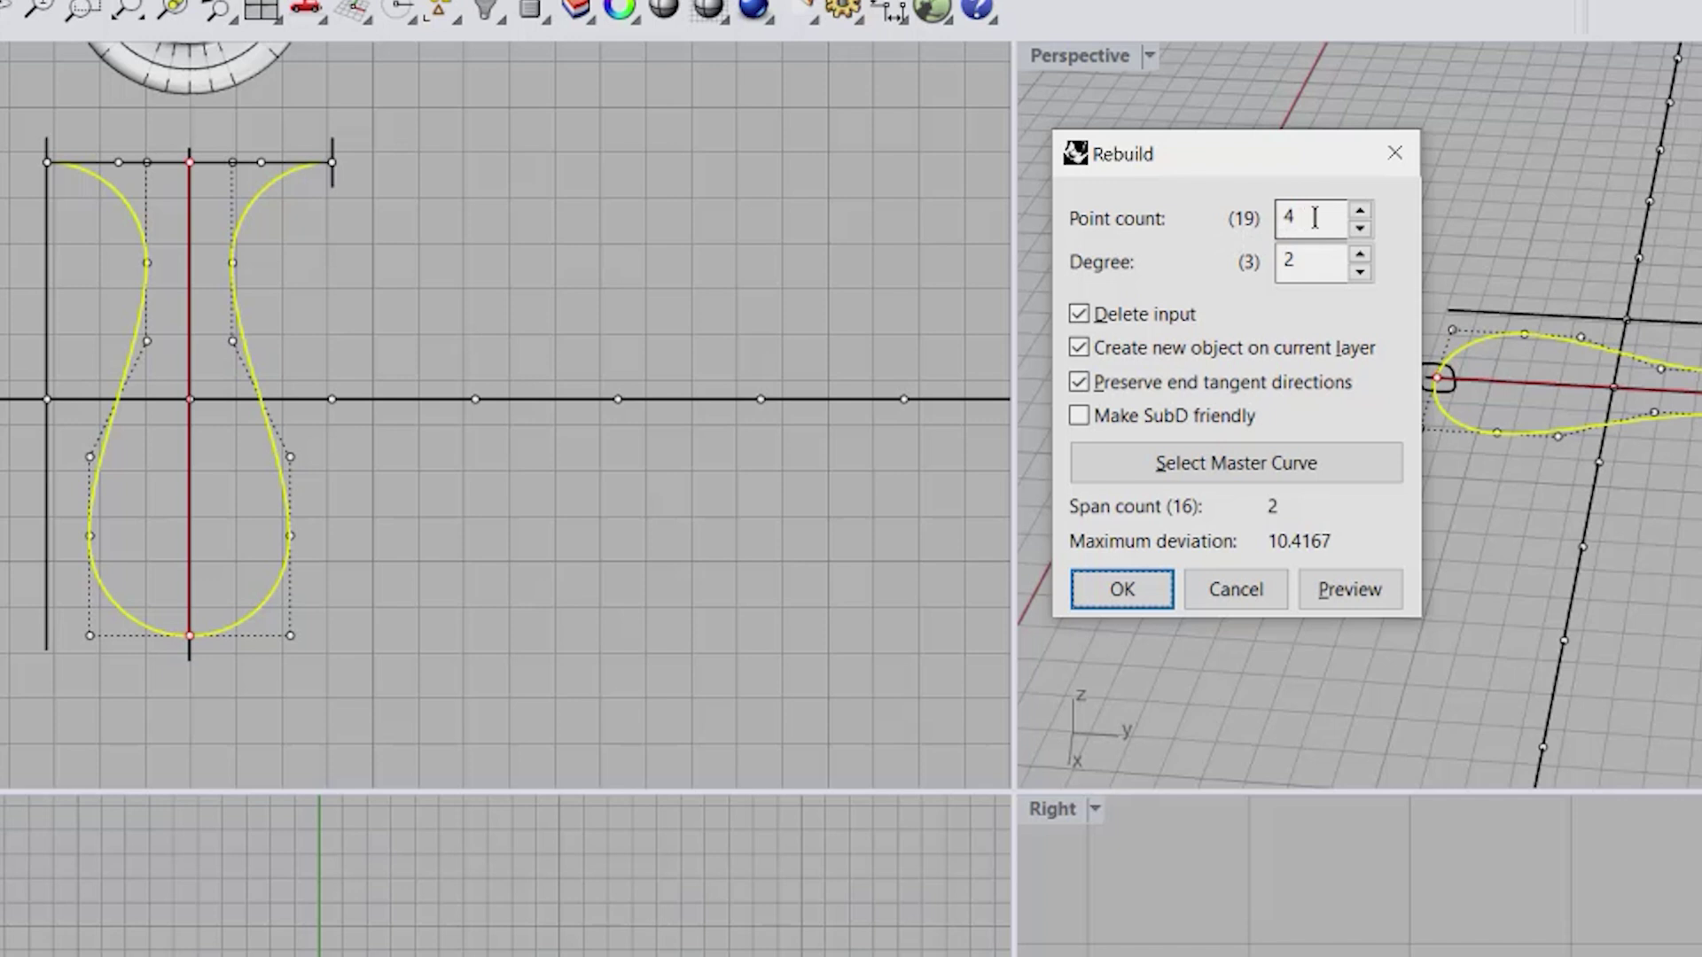
double_click(1315, 217)
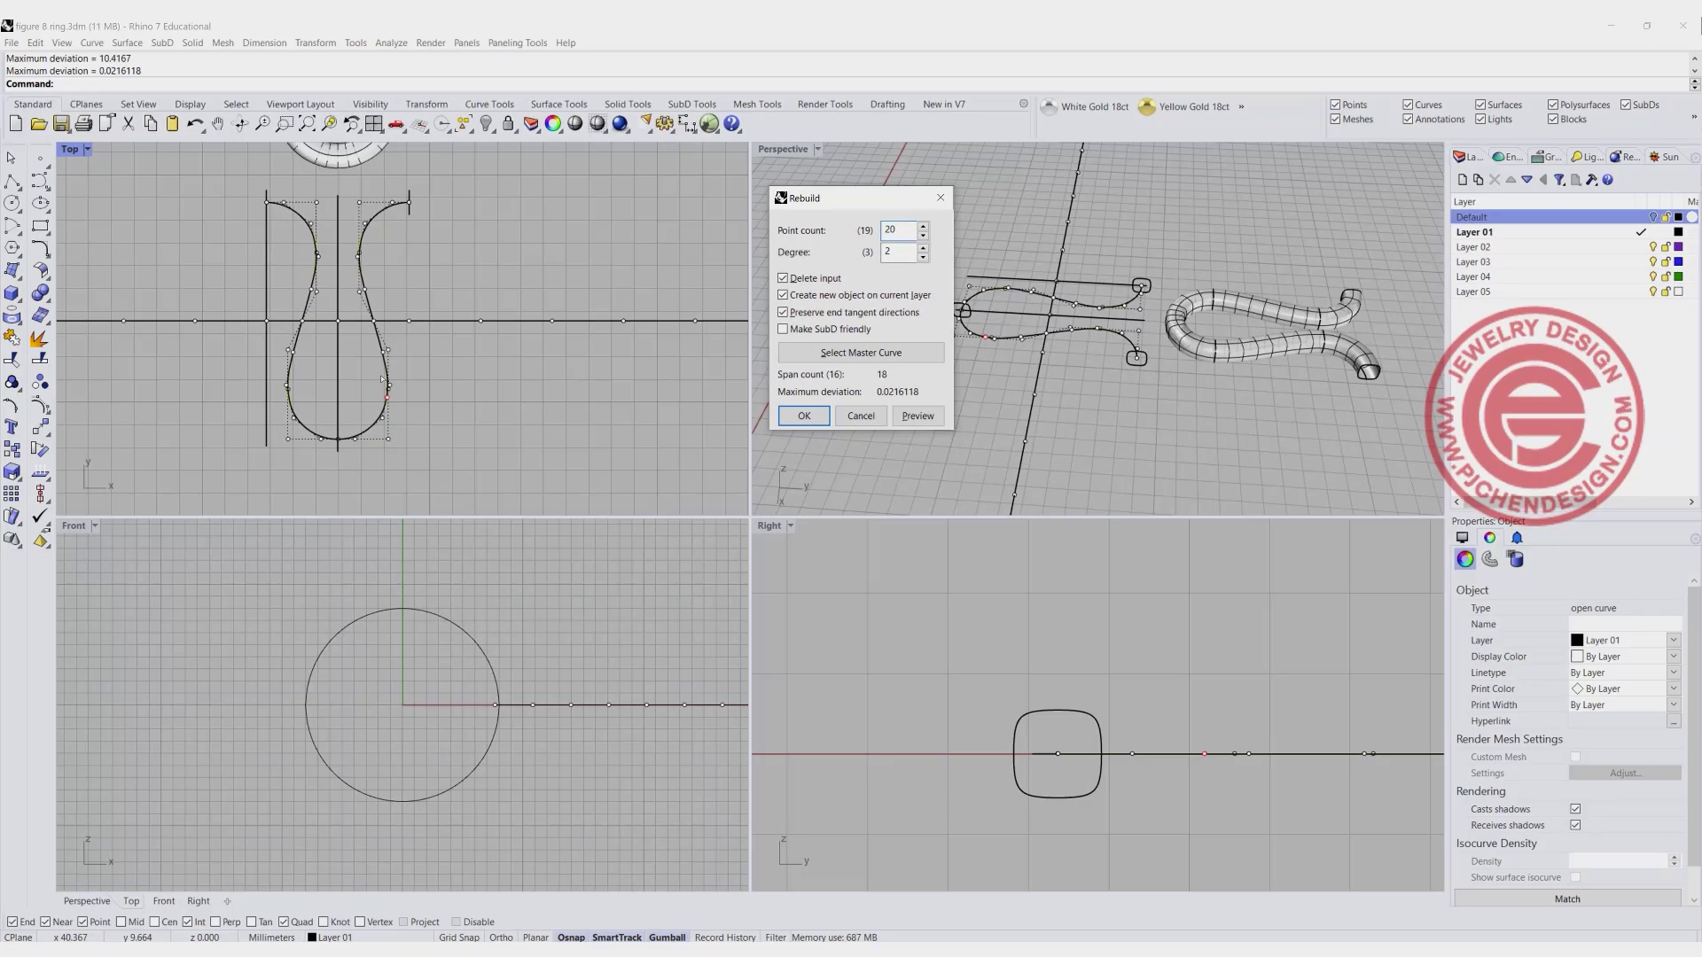
scroll(285, 533, "up", 6)
scroll(386, 387, "down", 8)
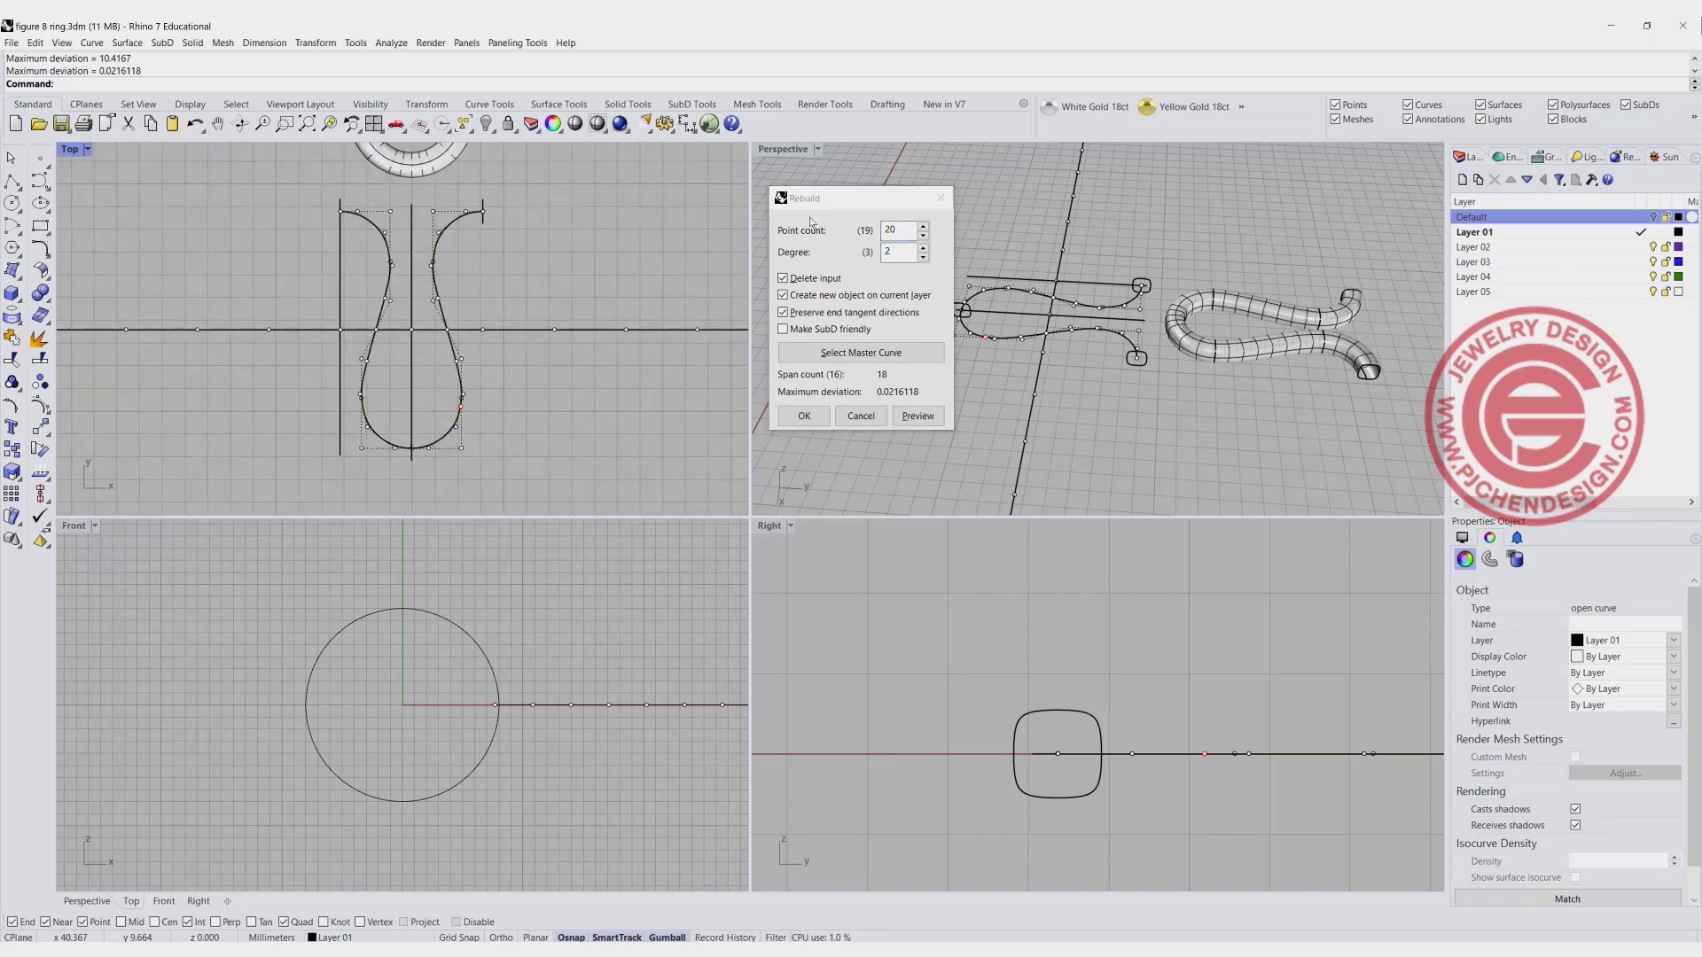
double_click(895, 230)
type("21")
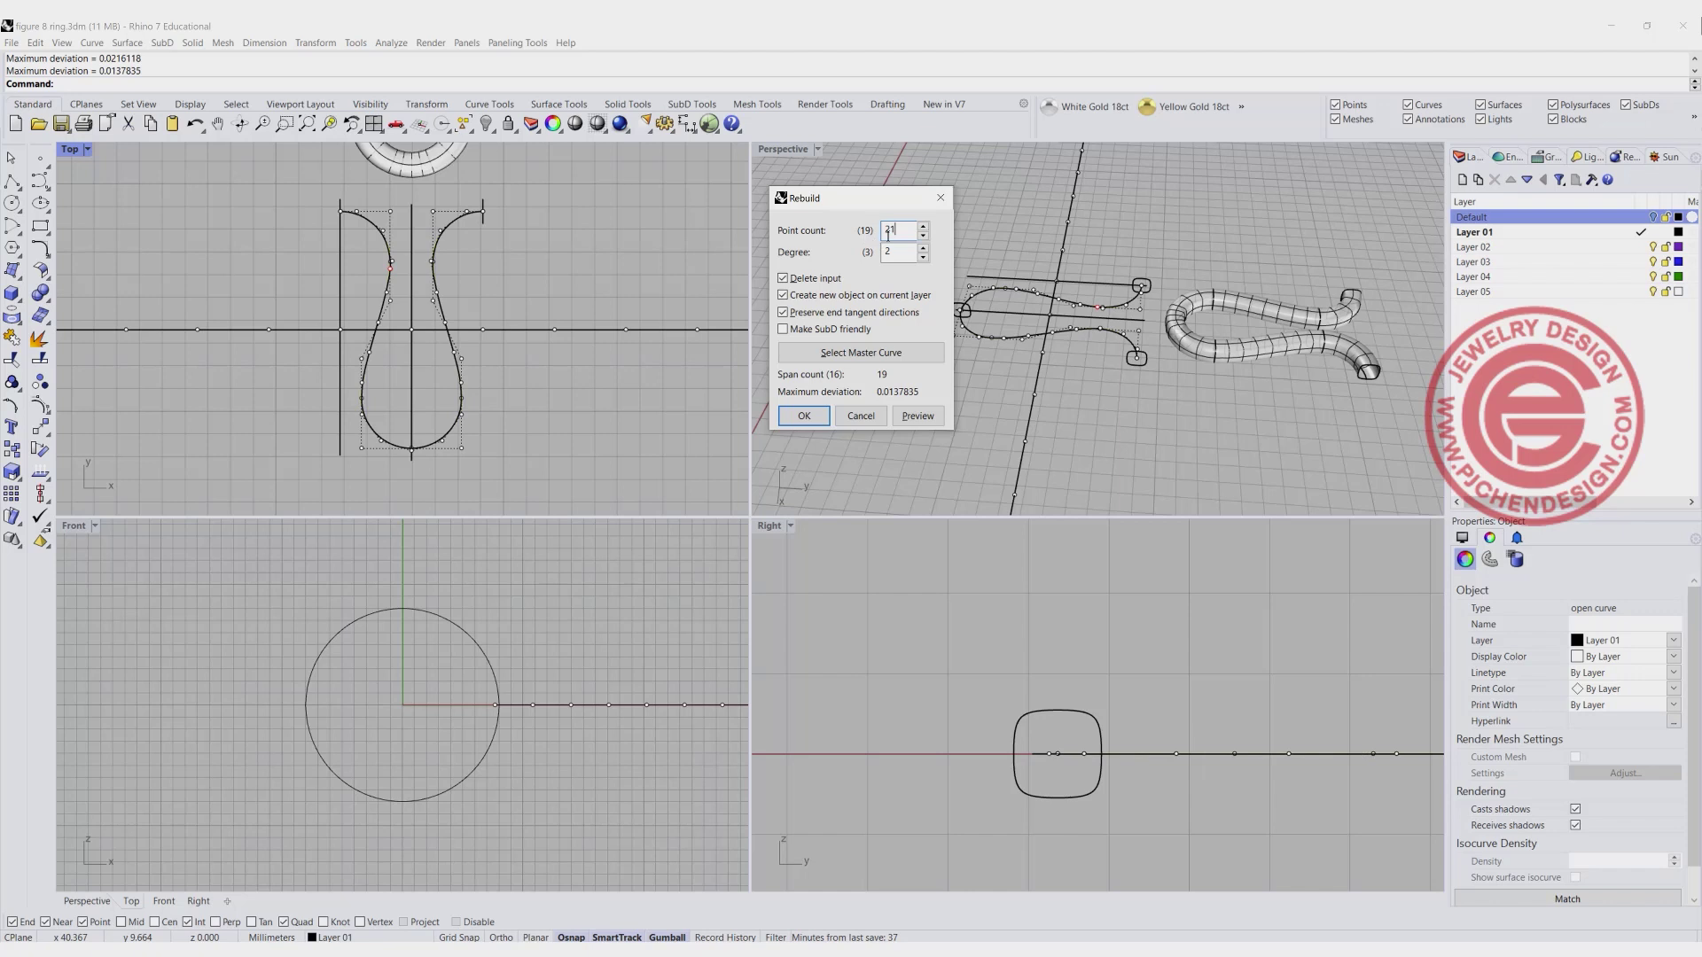
key("Down")
left_click(813, 418)
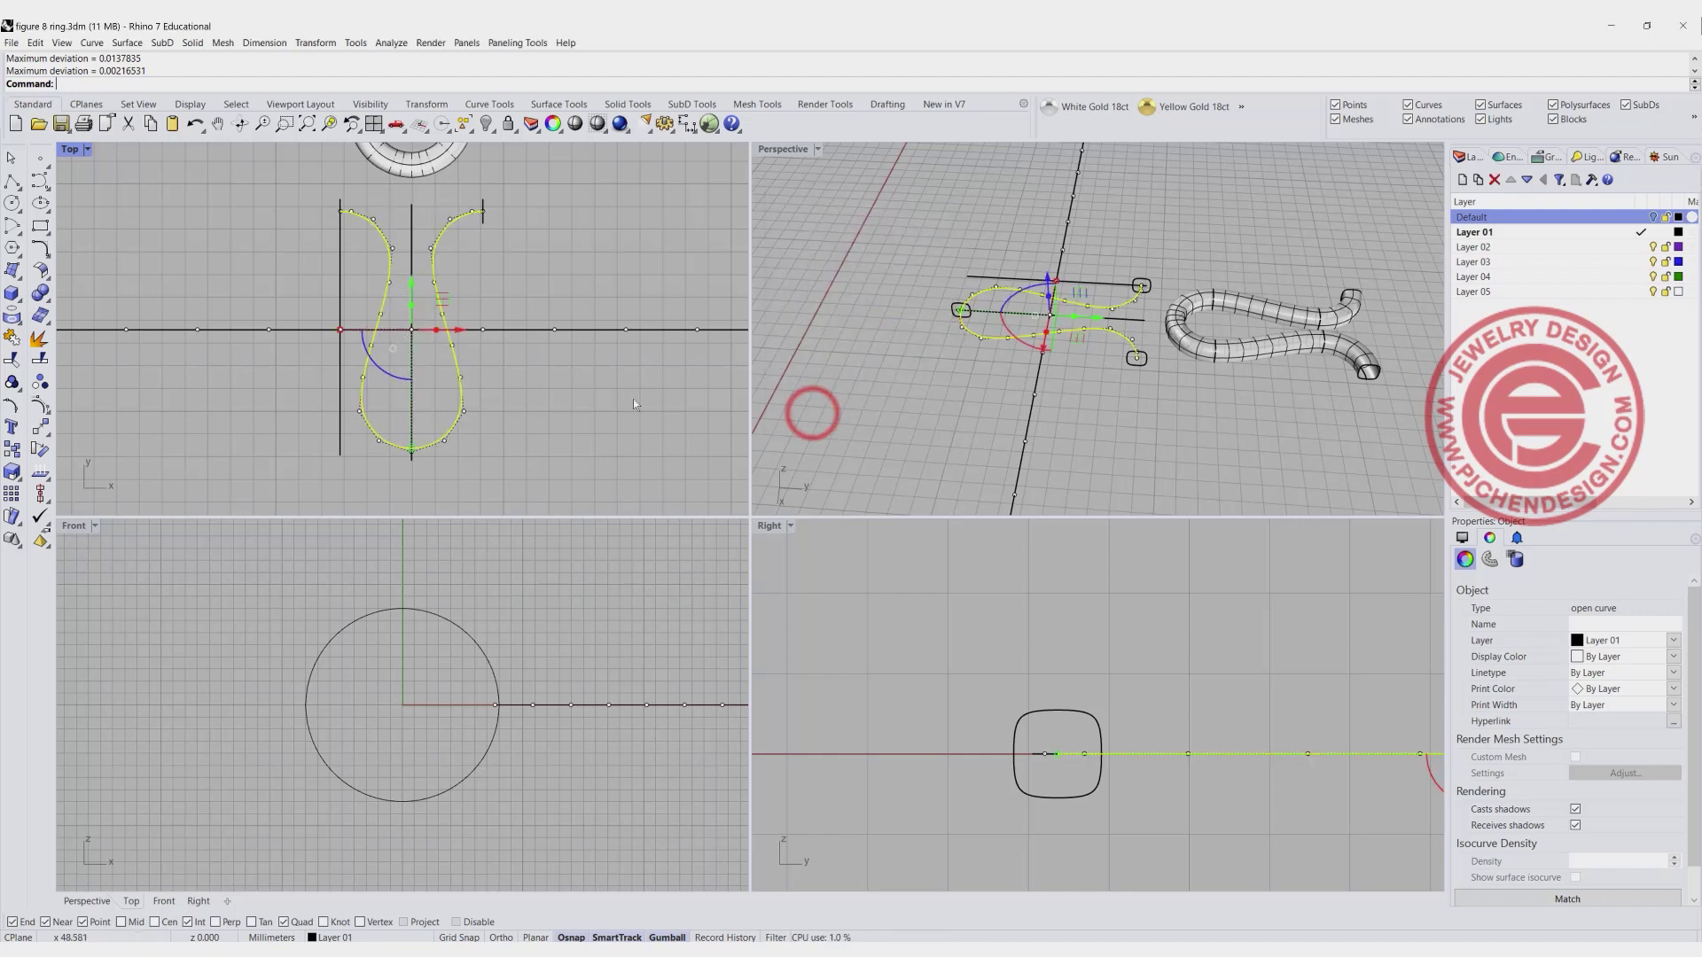
left_click(600, 394)
Sweep a new tube along the rebuilt figure-8 rail through its three profiles.
right_click_drag(853, 358, 950, 223)
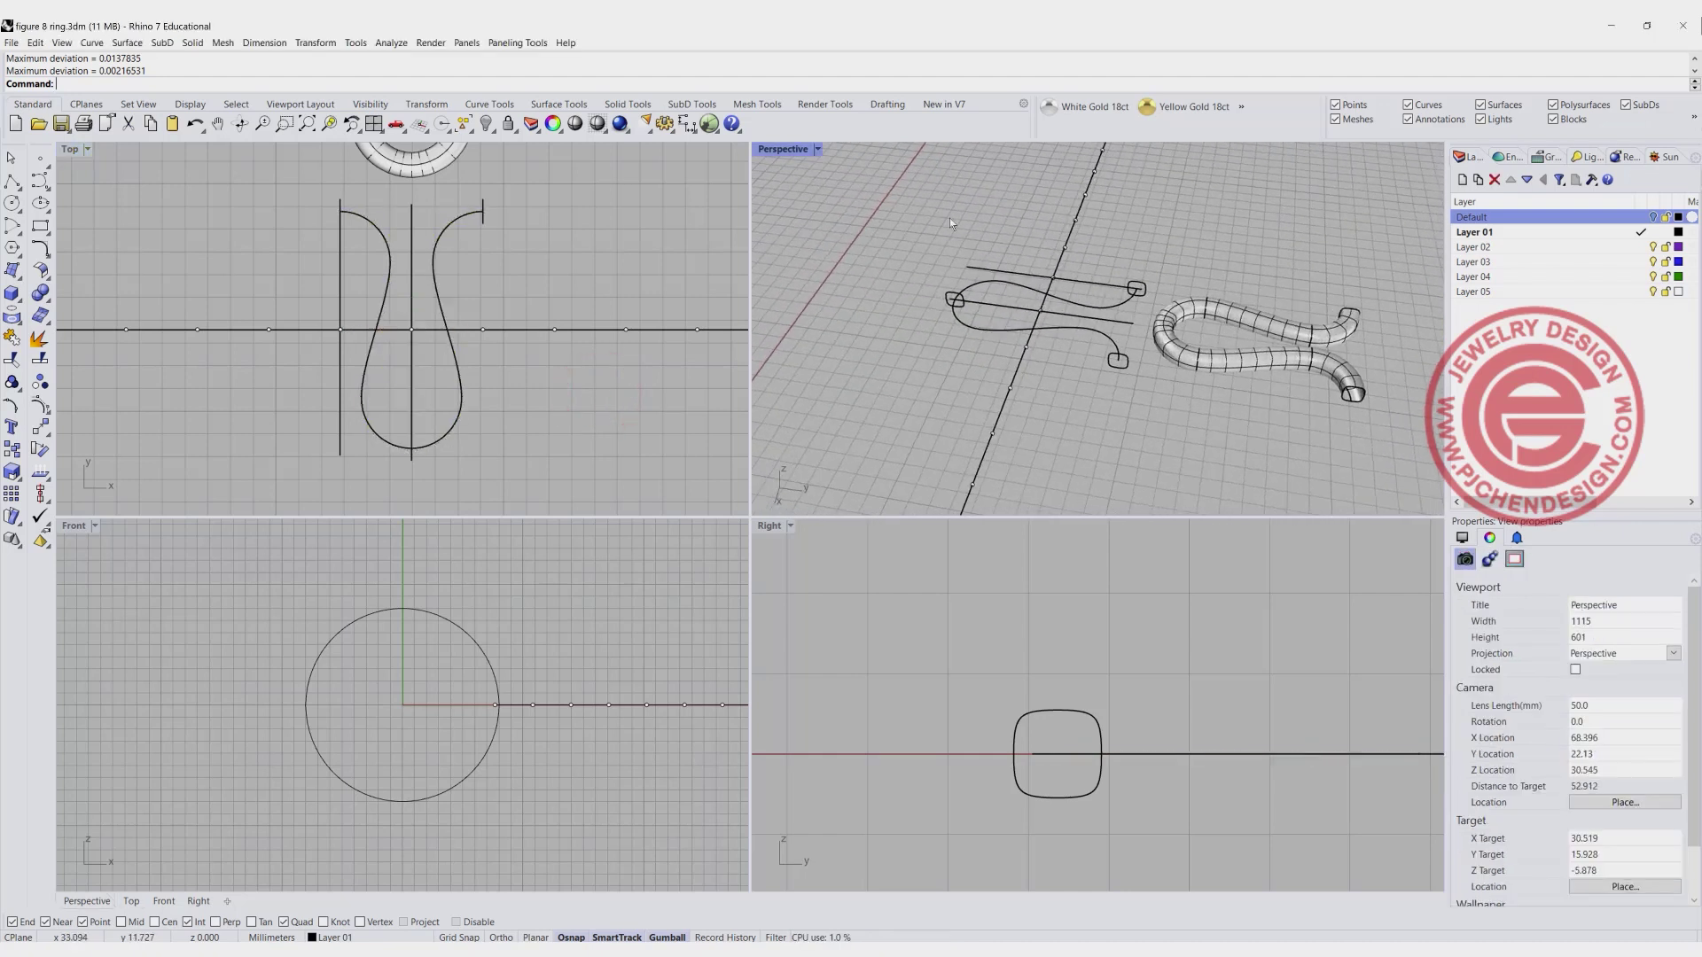
double_click(779, 151)
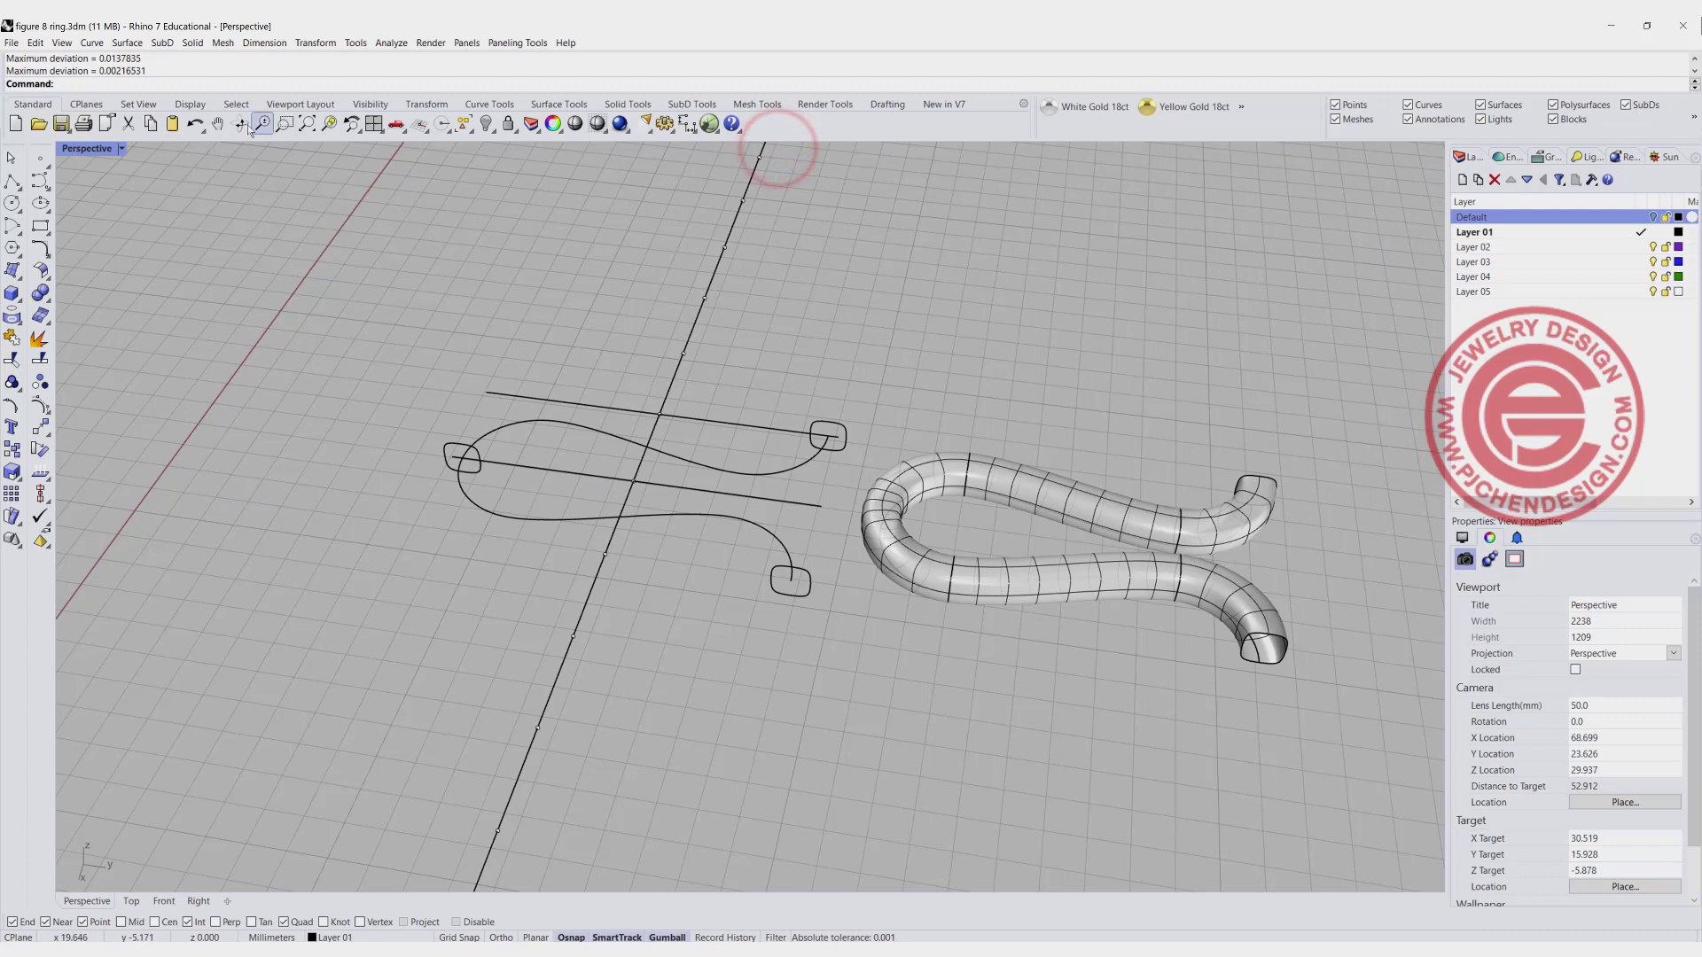
left_click(127, 42)
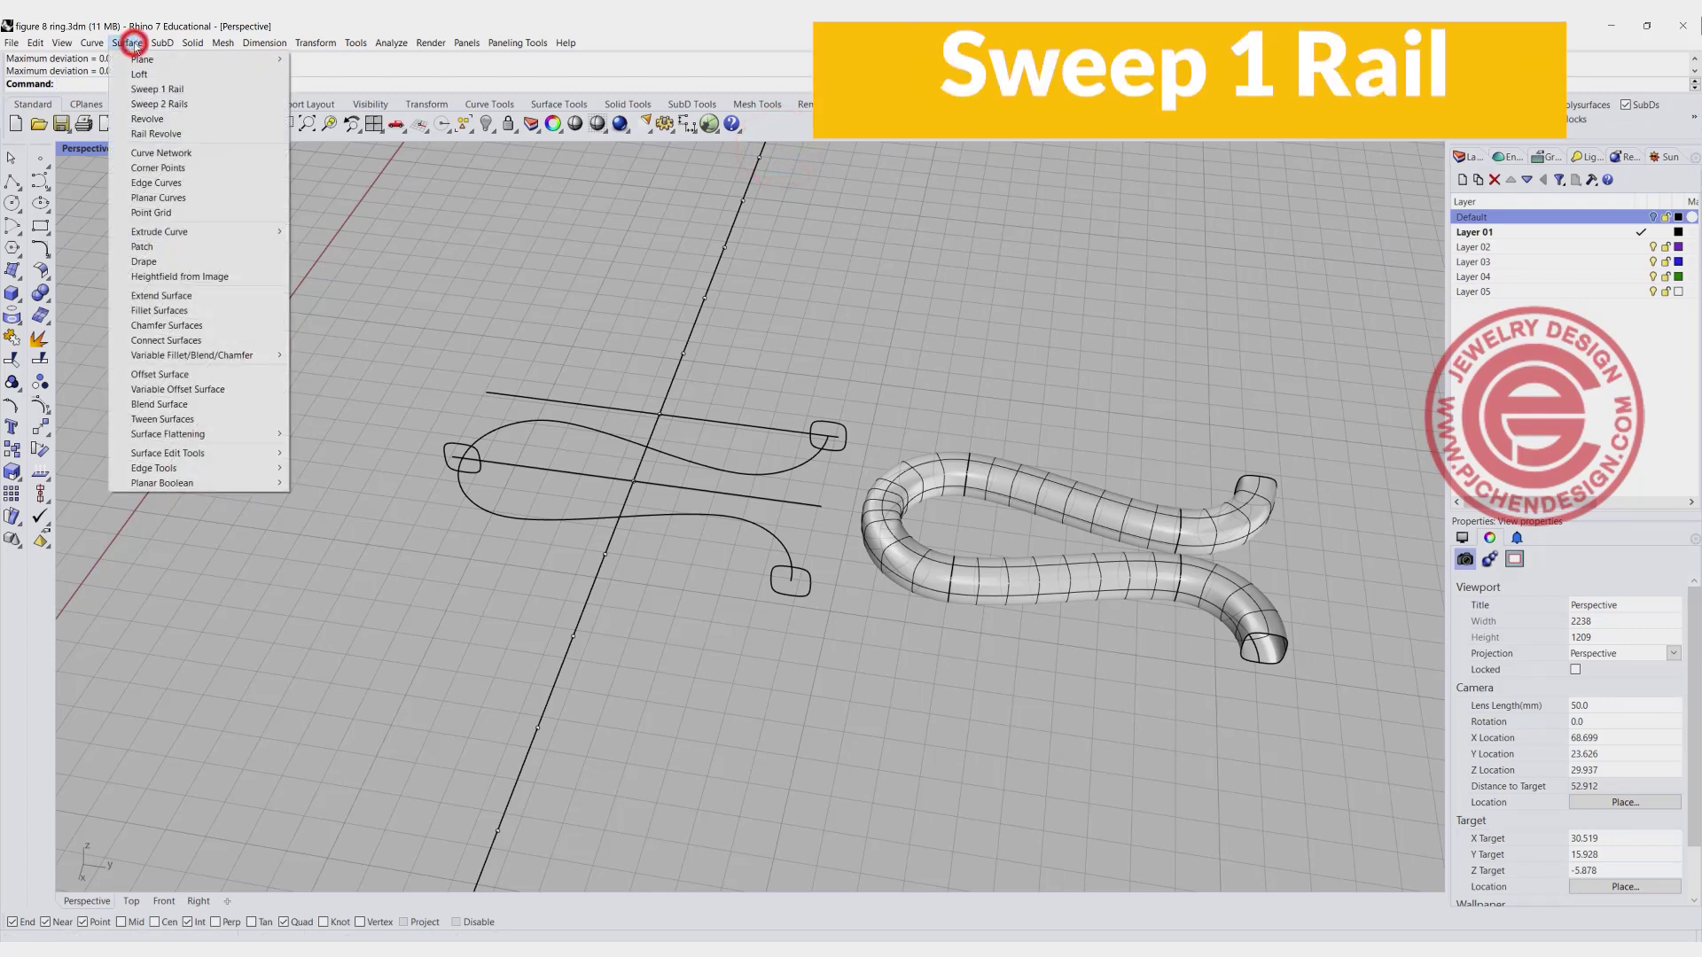
left_click(165, 90)
left_click(802, 459)
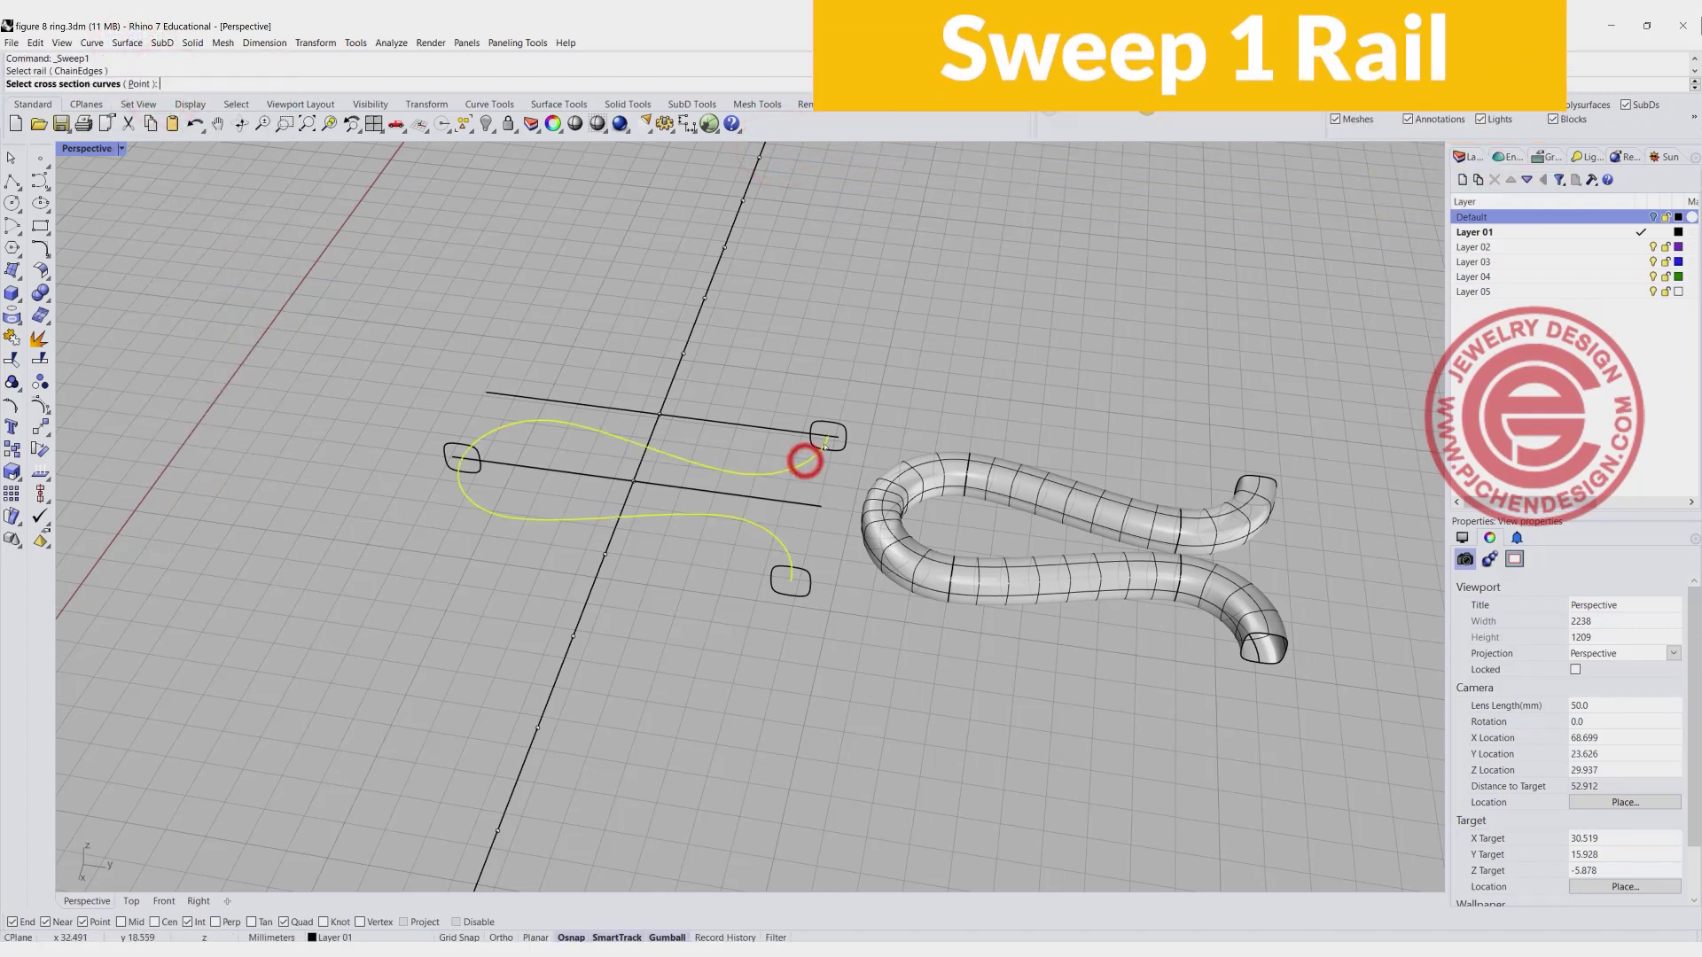
left_click(838, 454)
left_click(450, 468)
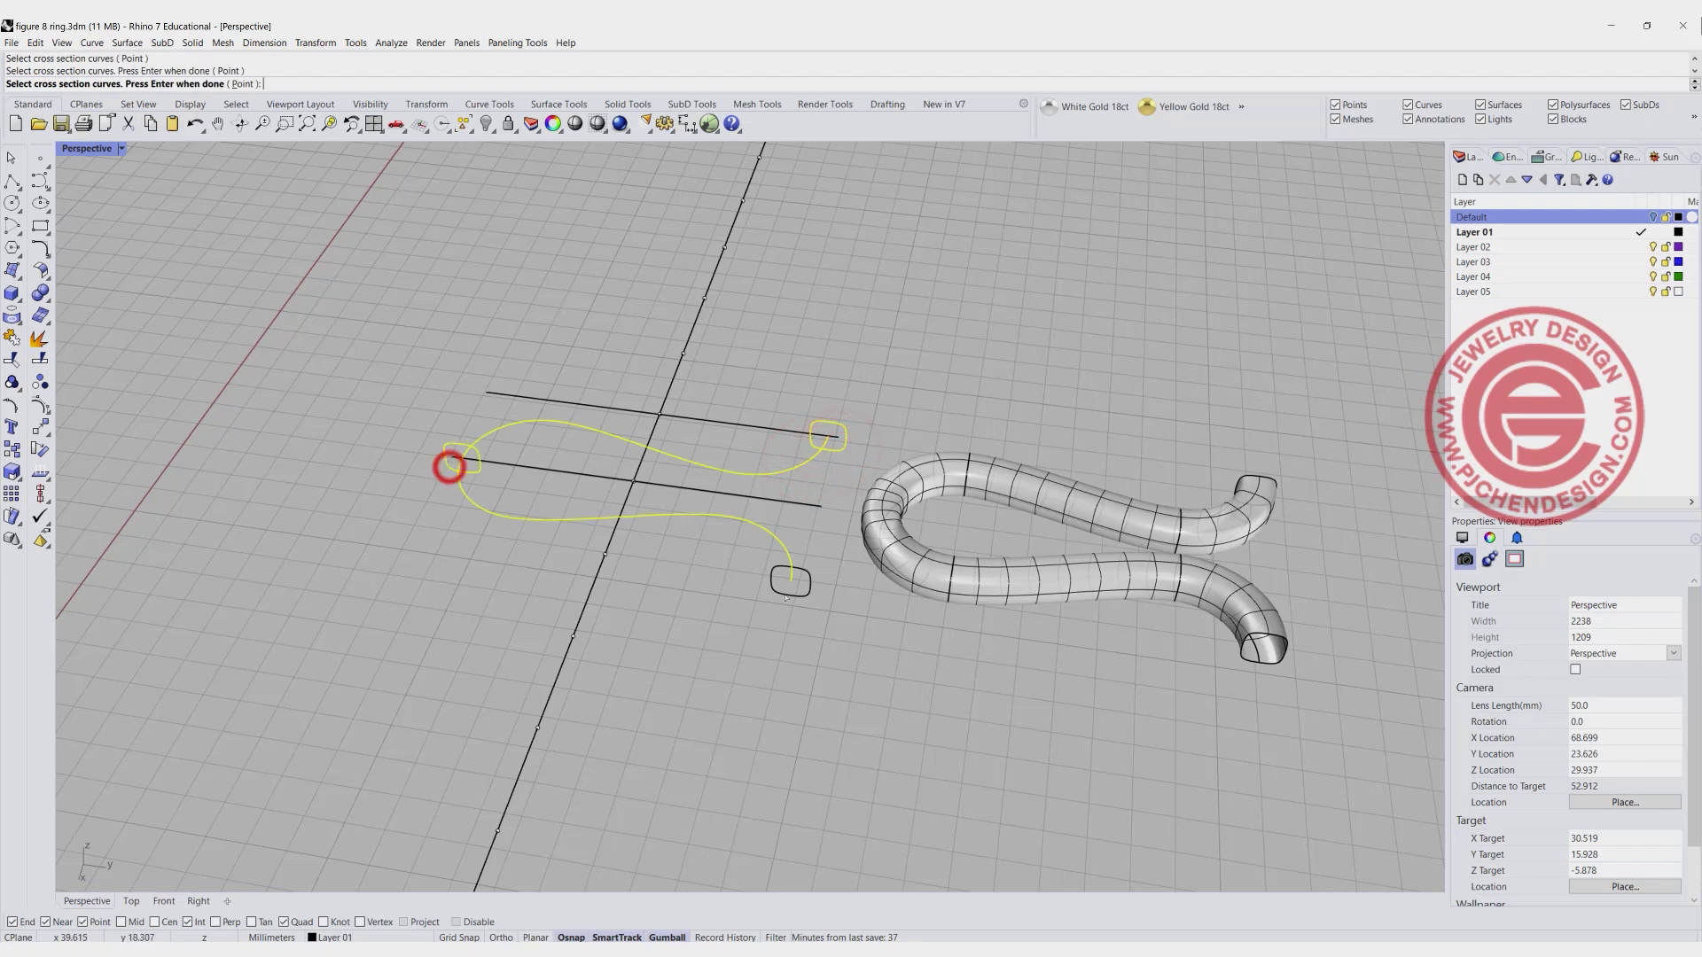
left_click(786, 593)
key("Return")
key("Return")
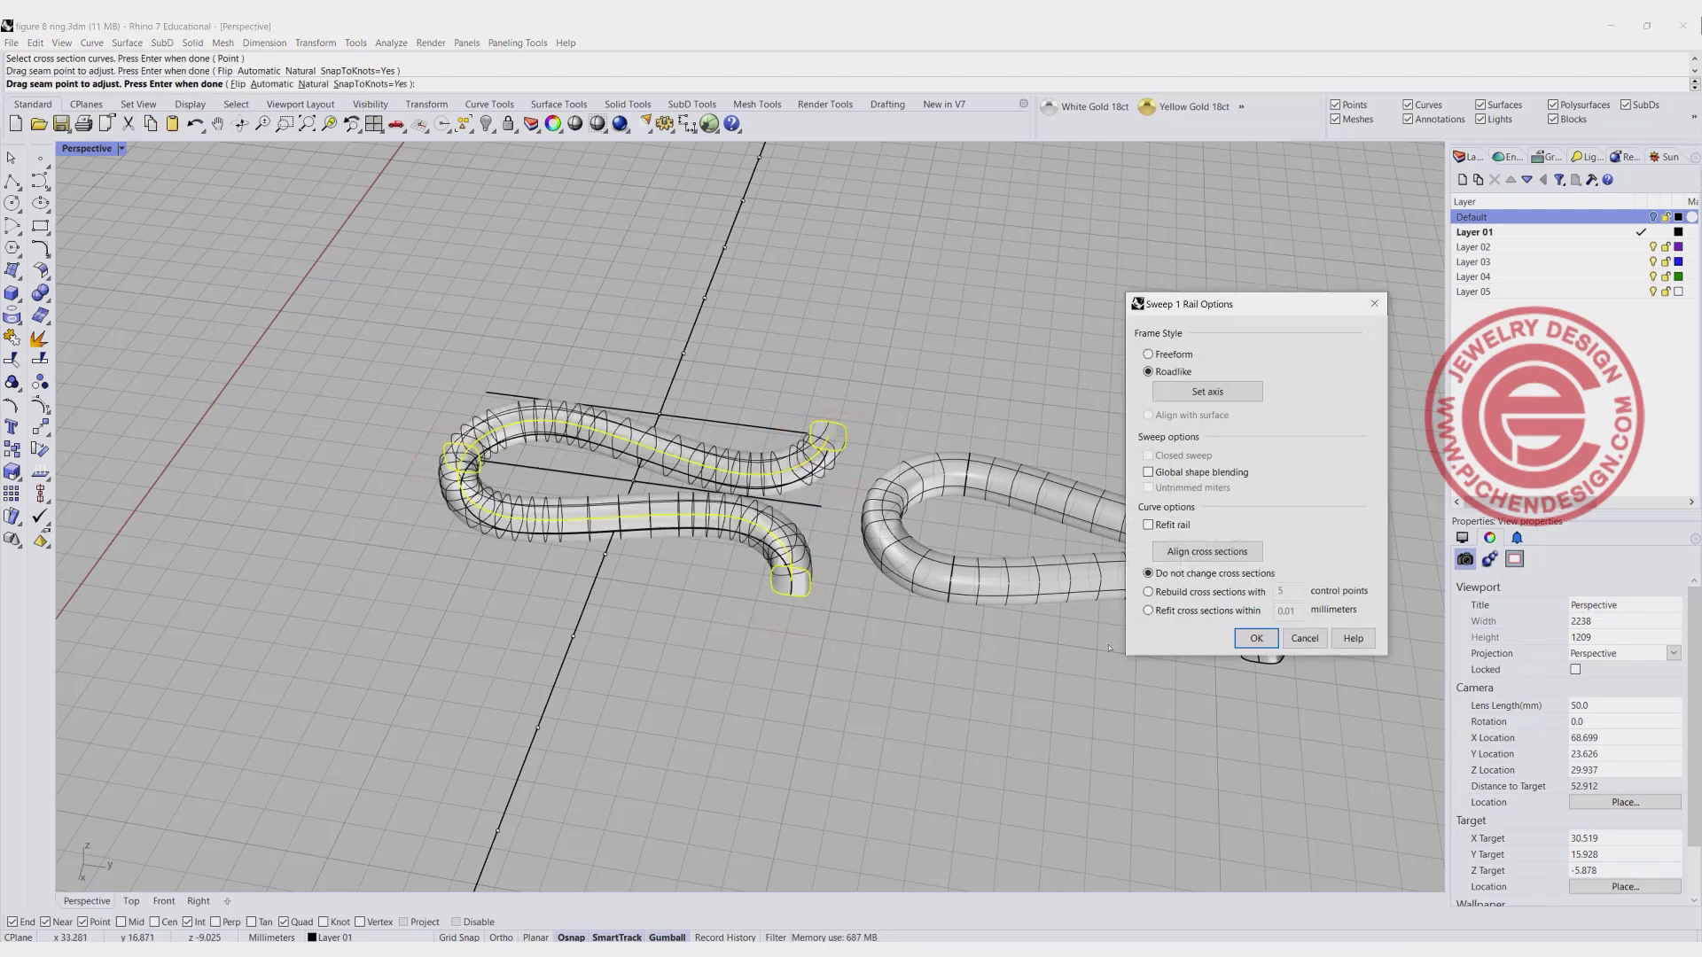
left_click(1256, 638)
right_click_drag(1254, 635, 1254, 654)
Switch the Perspective view to Rendered, then Ghosted display, and select the old right-hand tube.
left_click(759, 536)
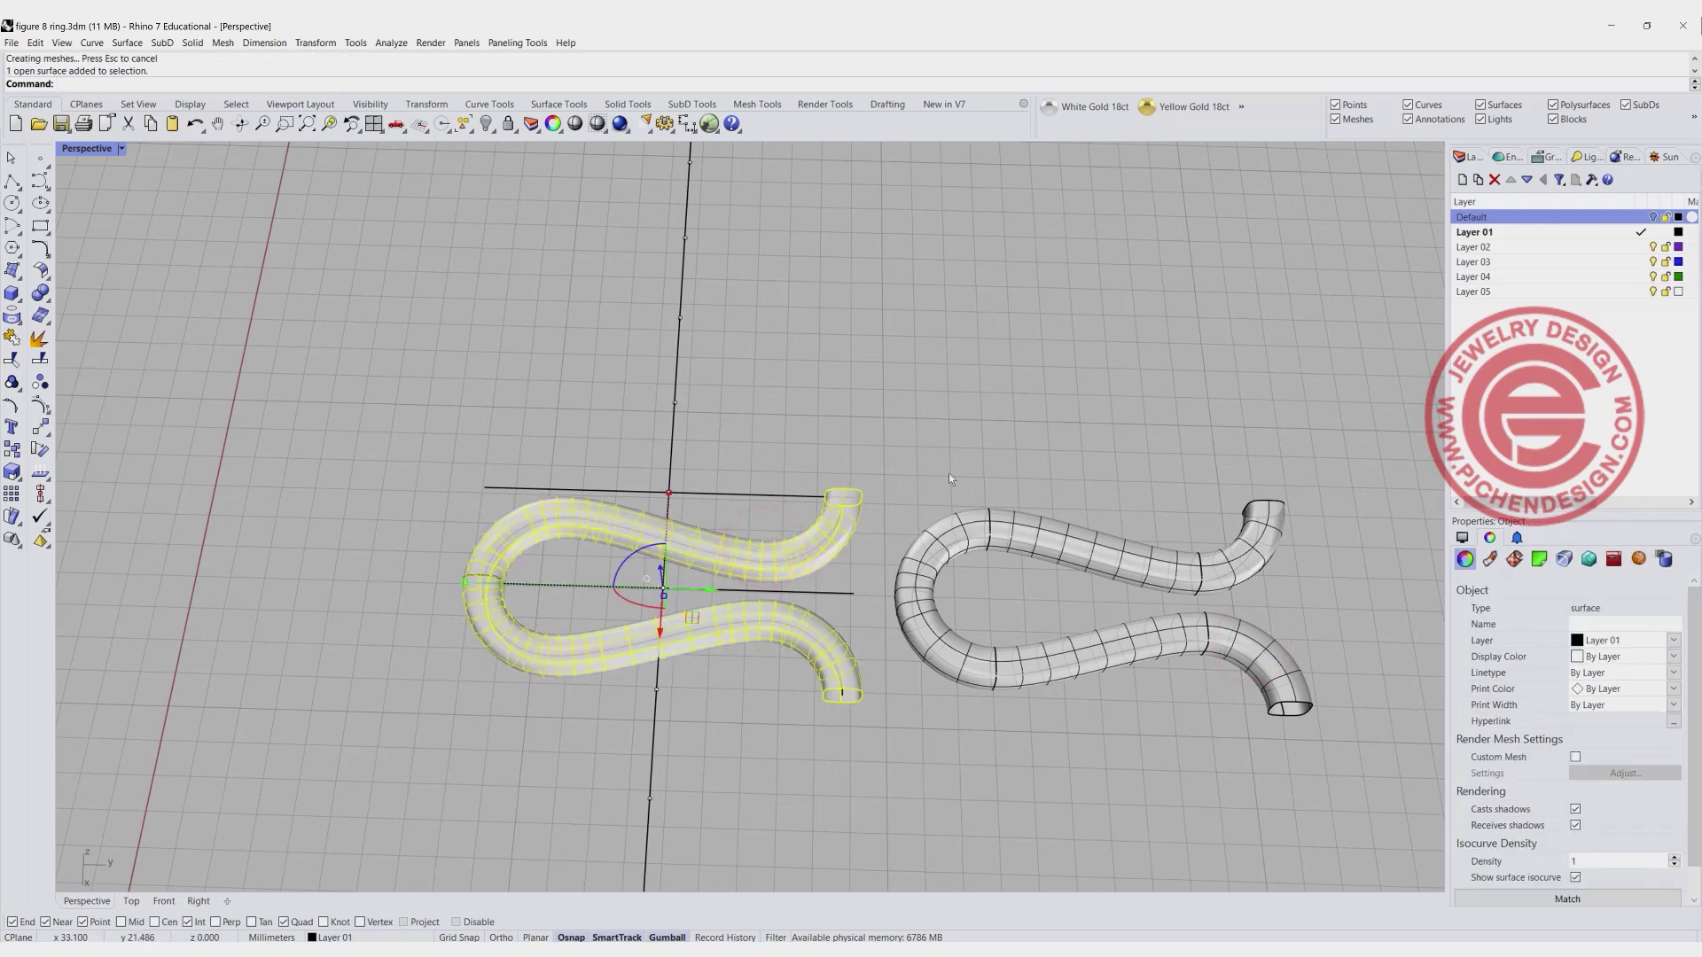
left_click(121, 148)
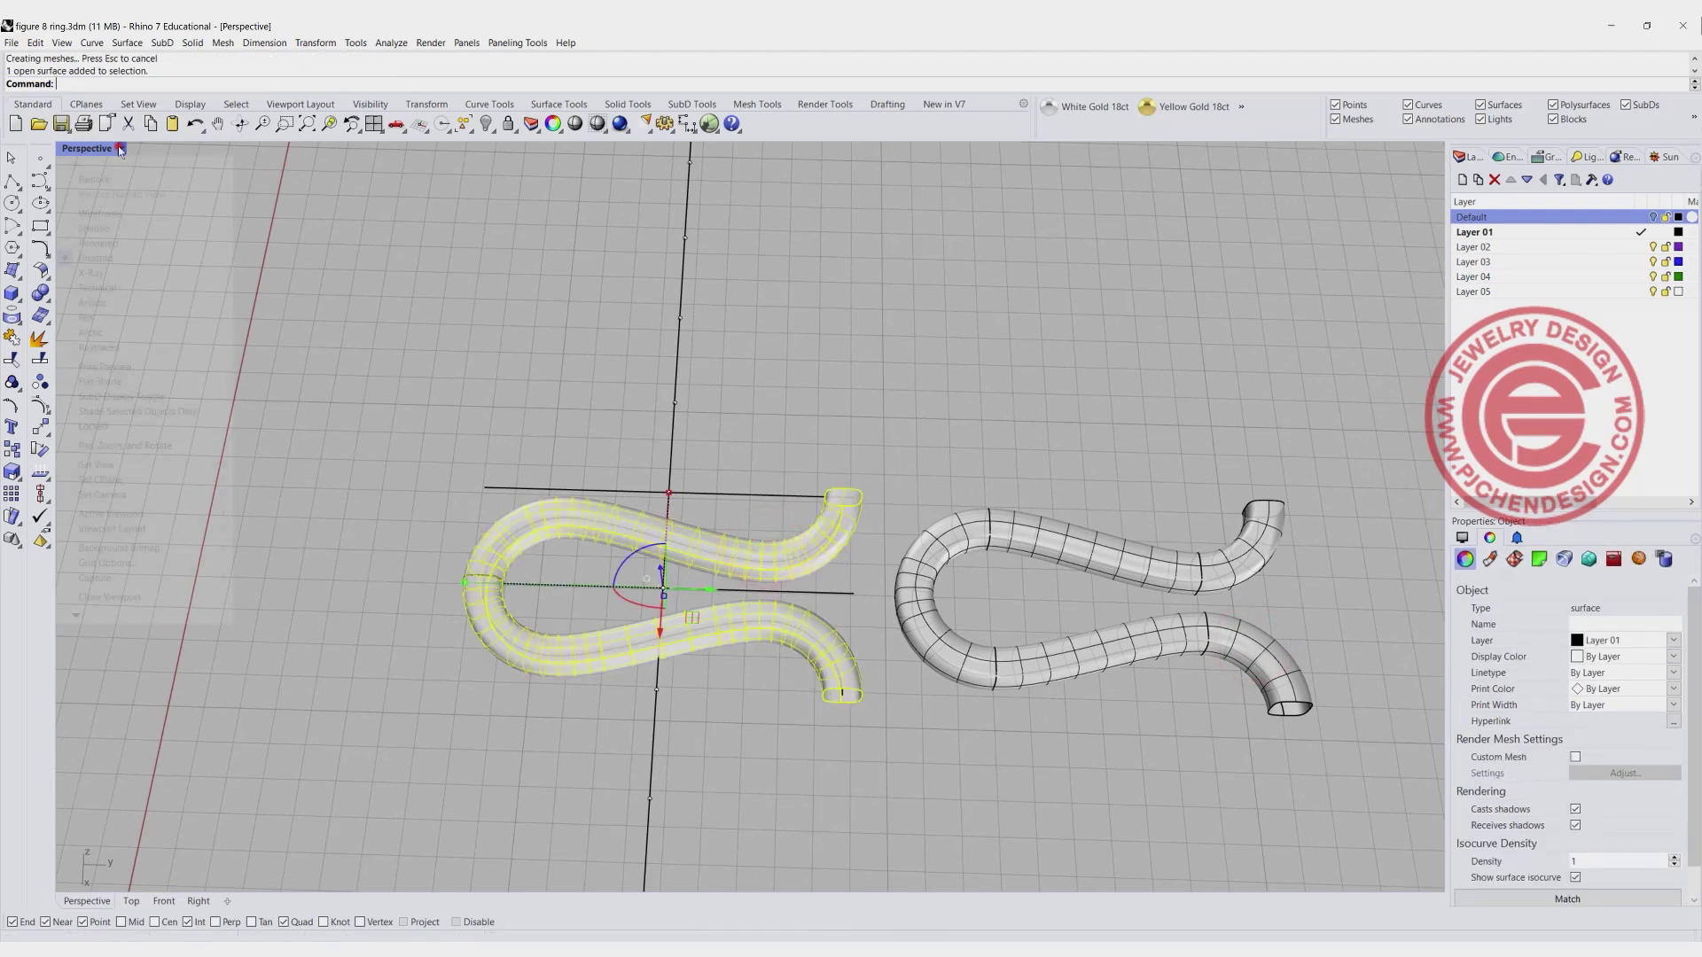
left_click(100, 240)
left_click(502, 286)
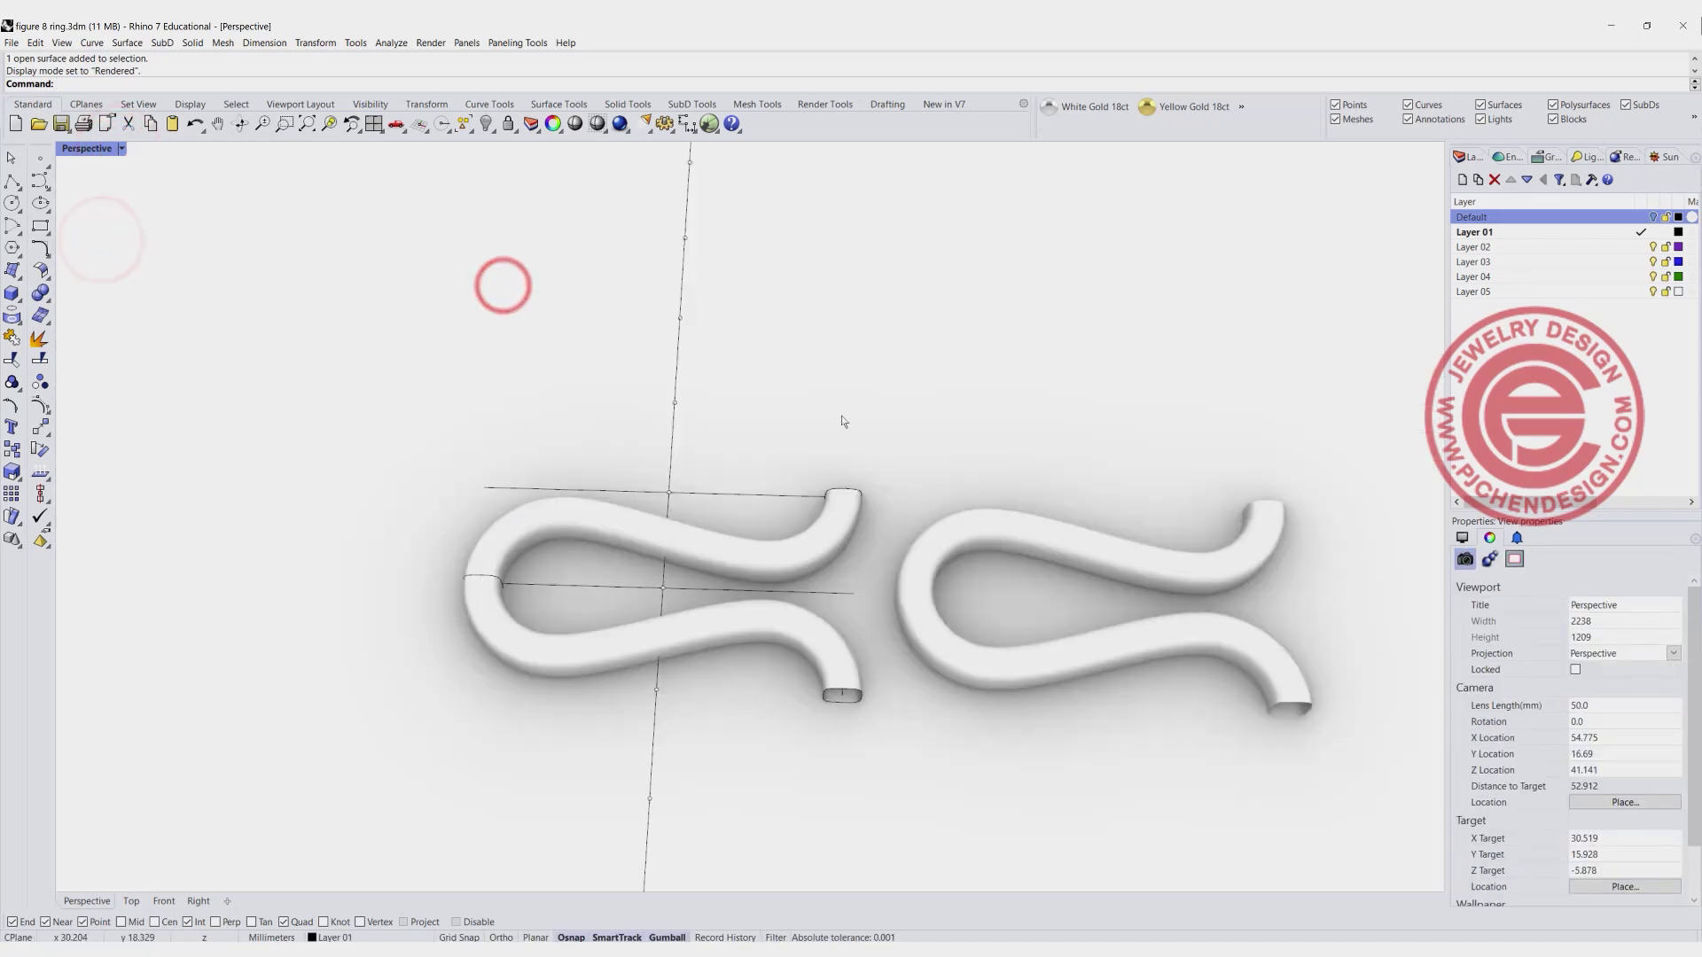
right_click_drag(843, 424, 373, 286)
left_click(121, 149)
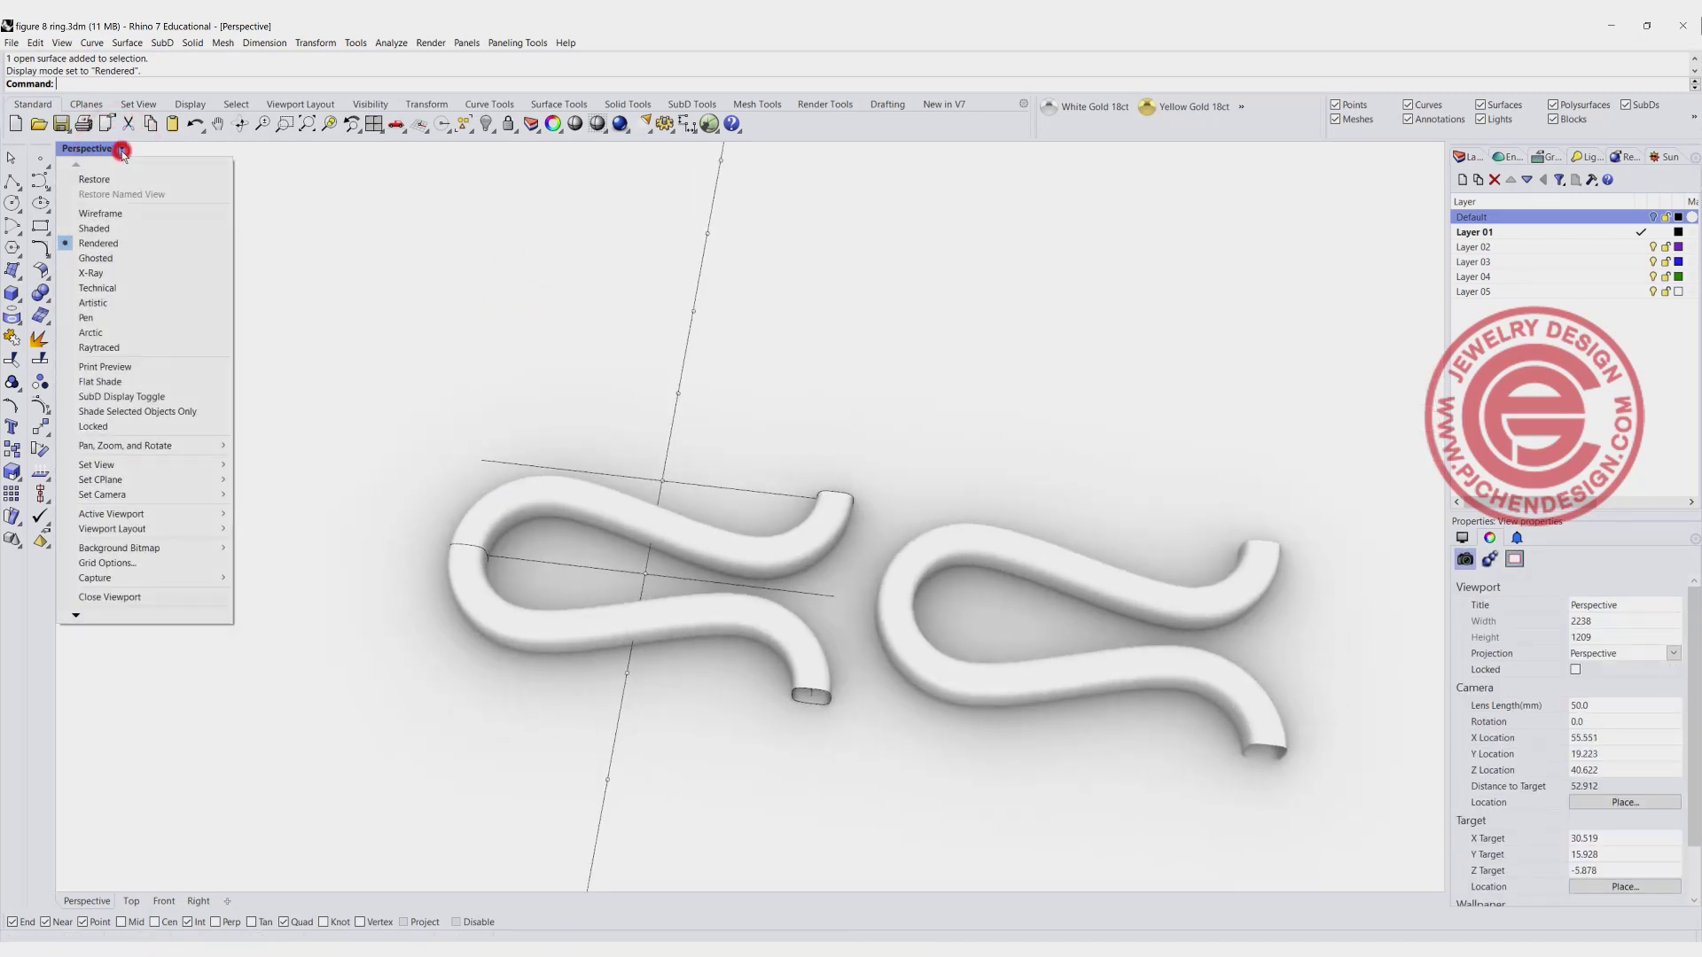
left_click(93, 254)
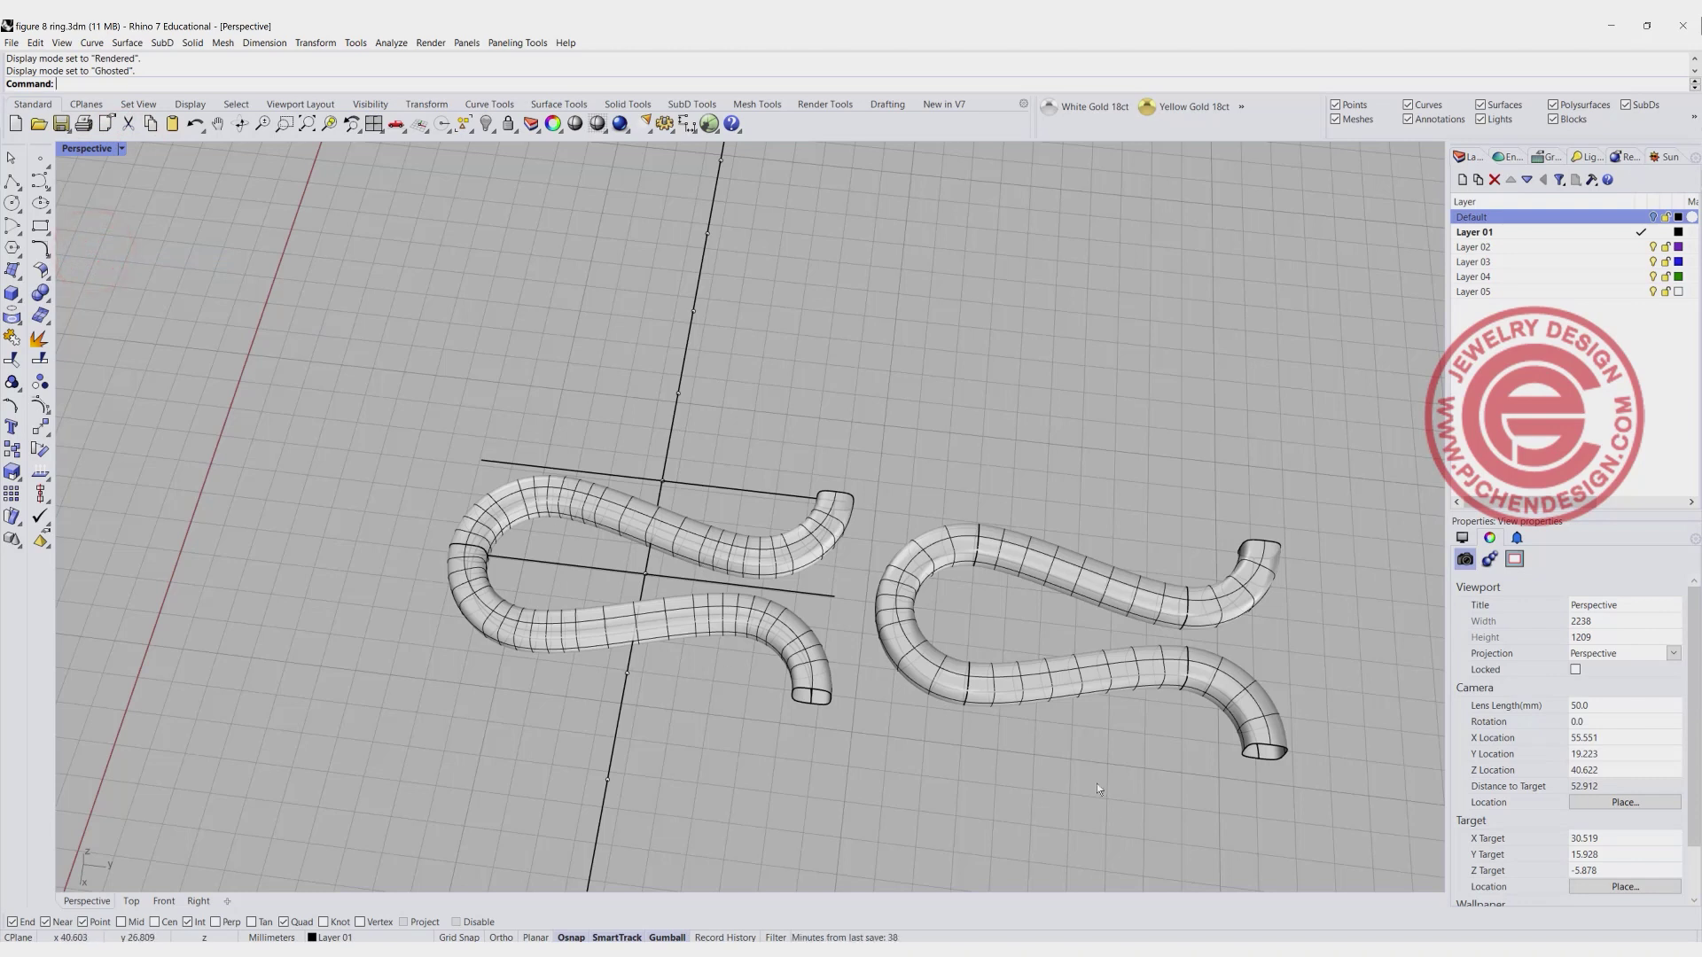
left_click_drag(1127, 813, 951, 517)
Delete the old tube and maximize the Top view.
key("Delete")
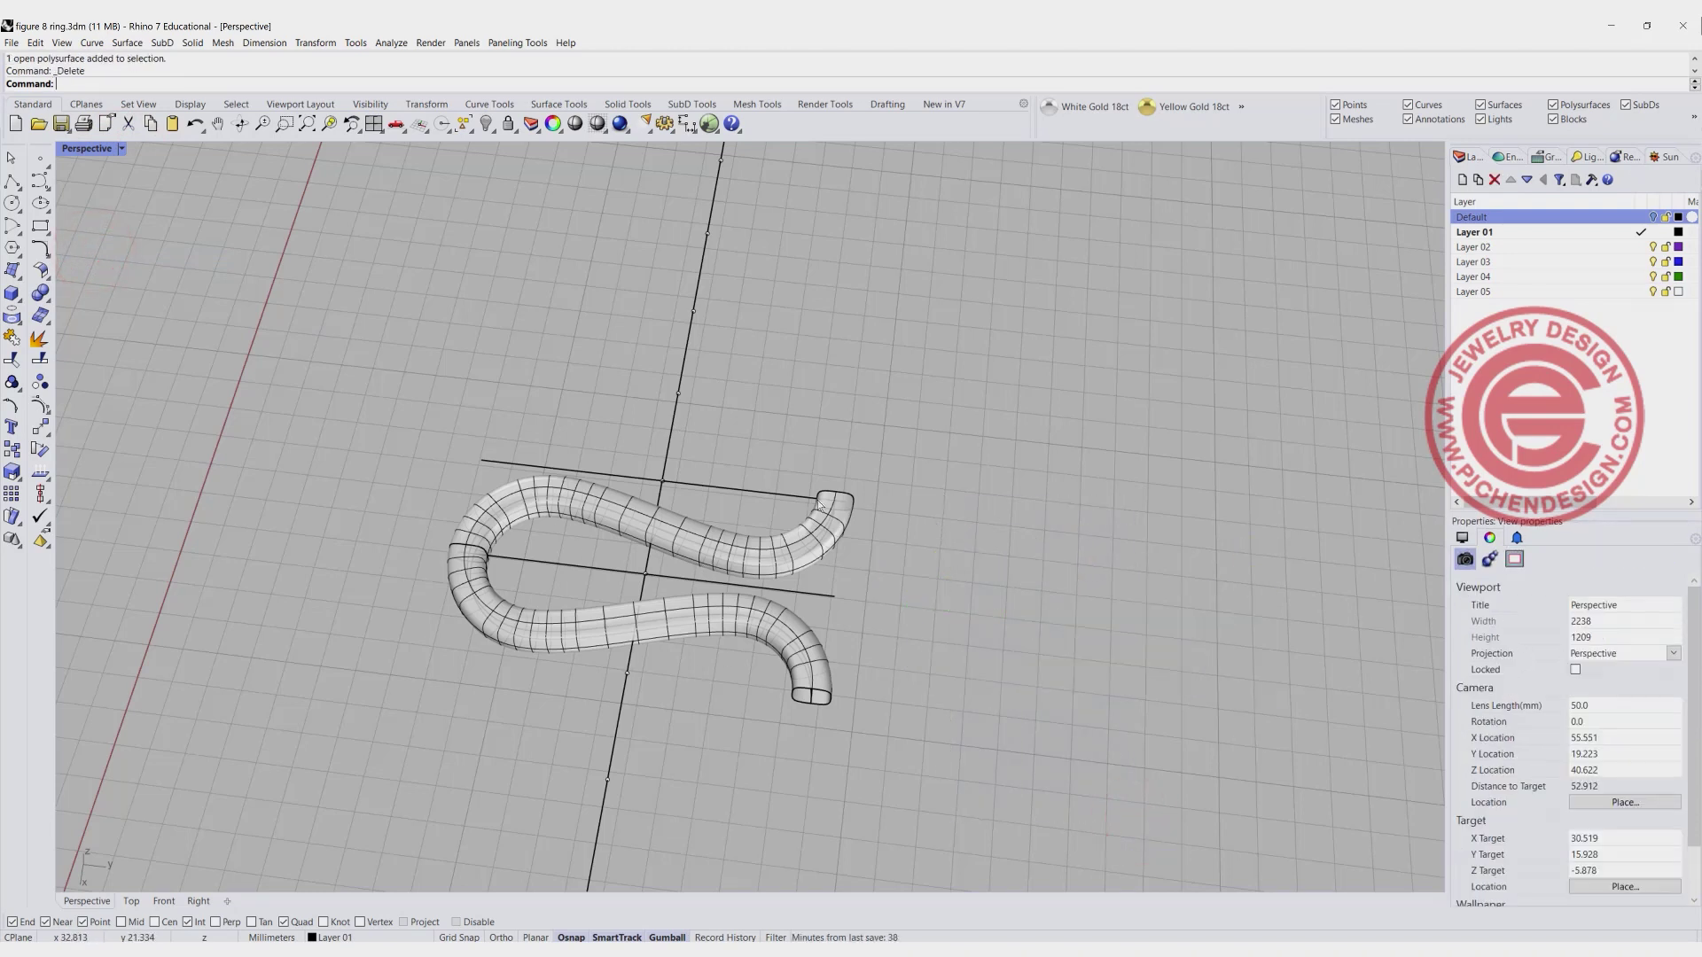
double_click(92, 147)
left_click(110, 162)
scroll(266, 266, "down", 2)
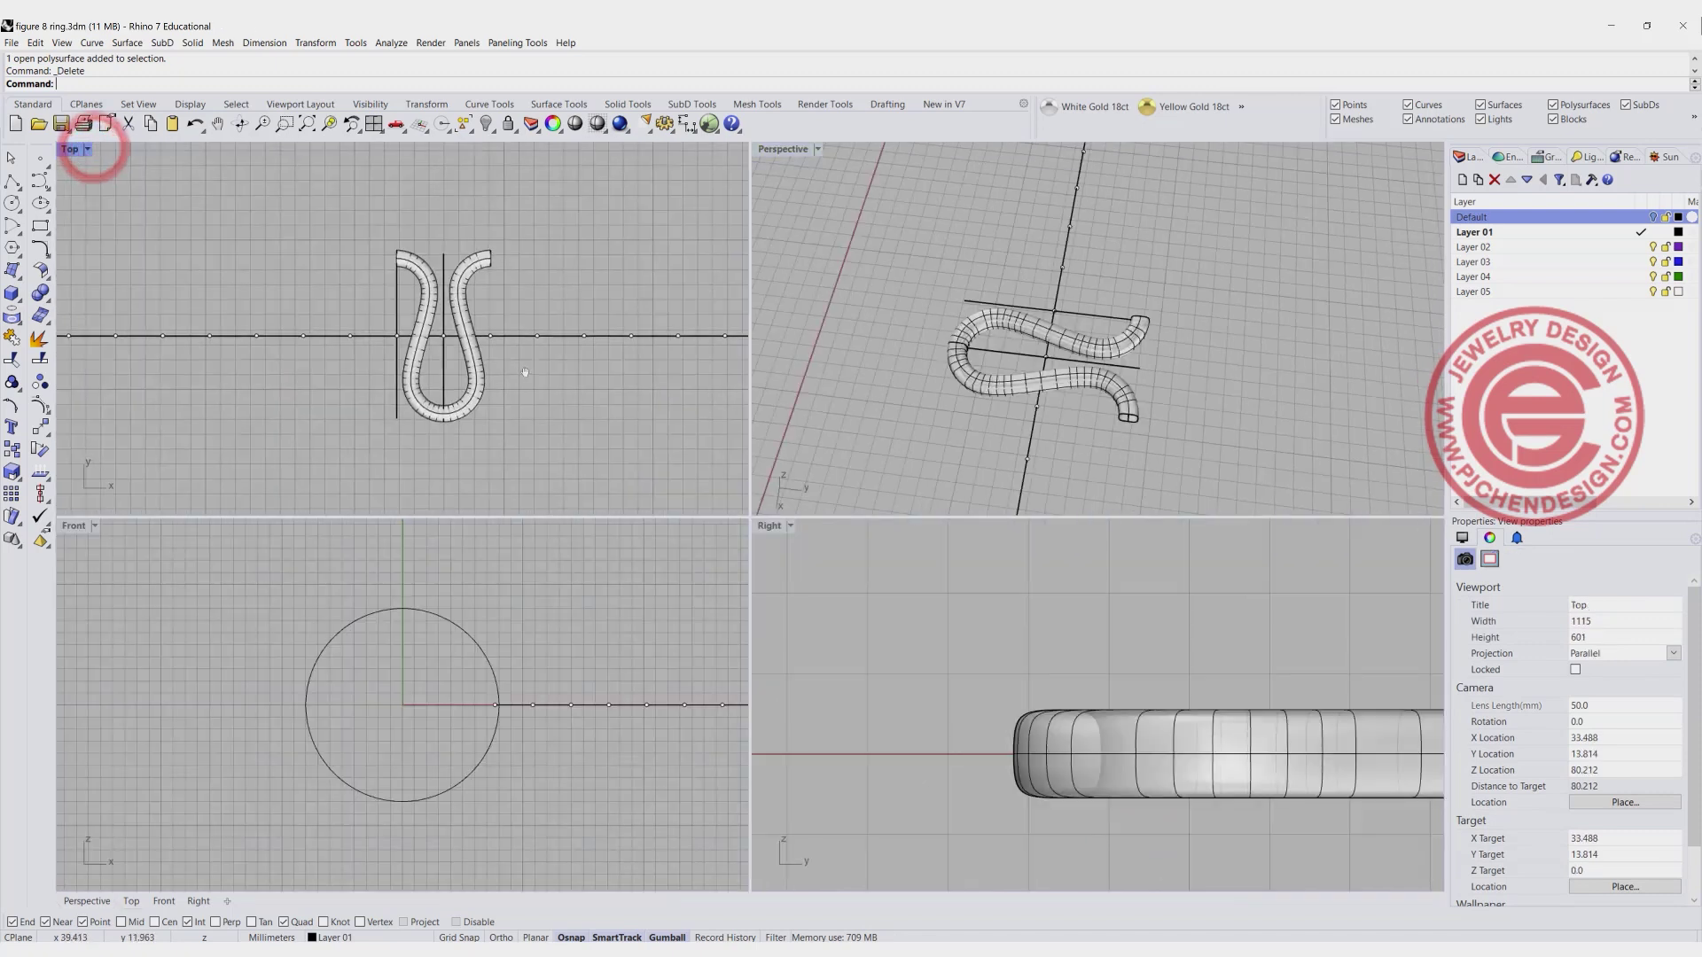
scroll(422, 338, "up", 1)
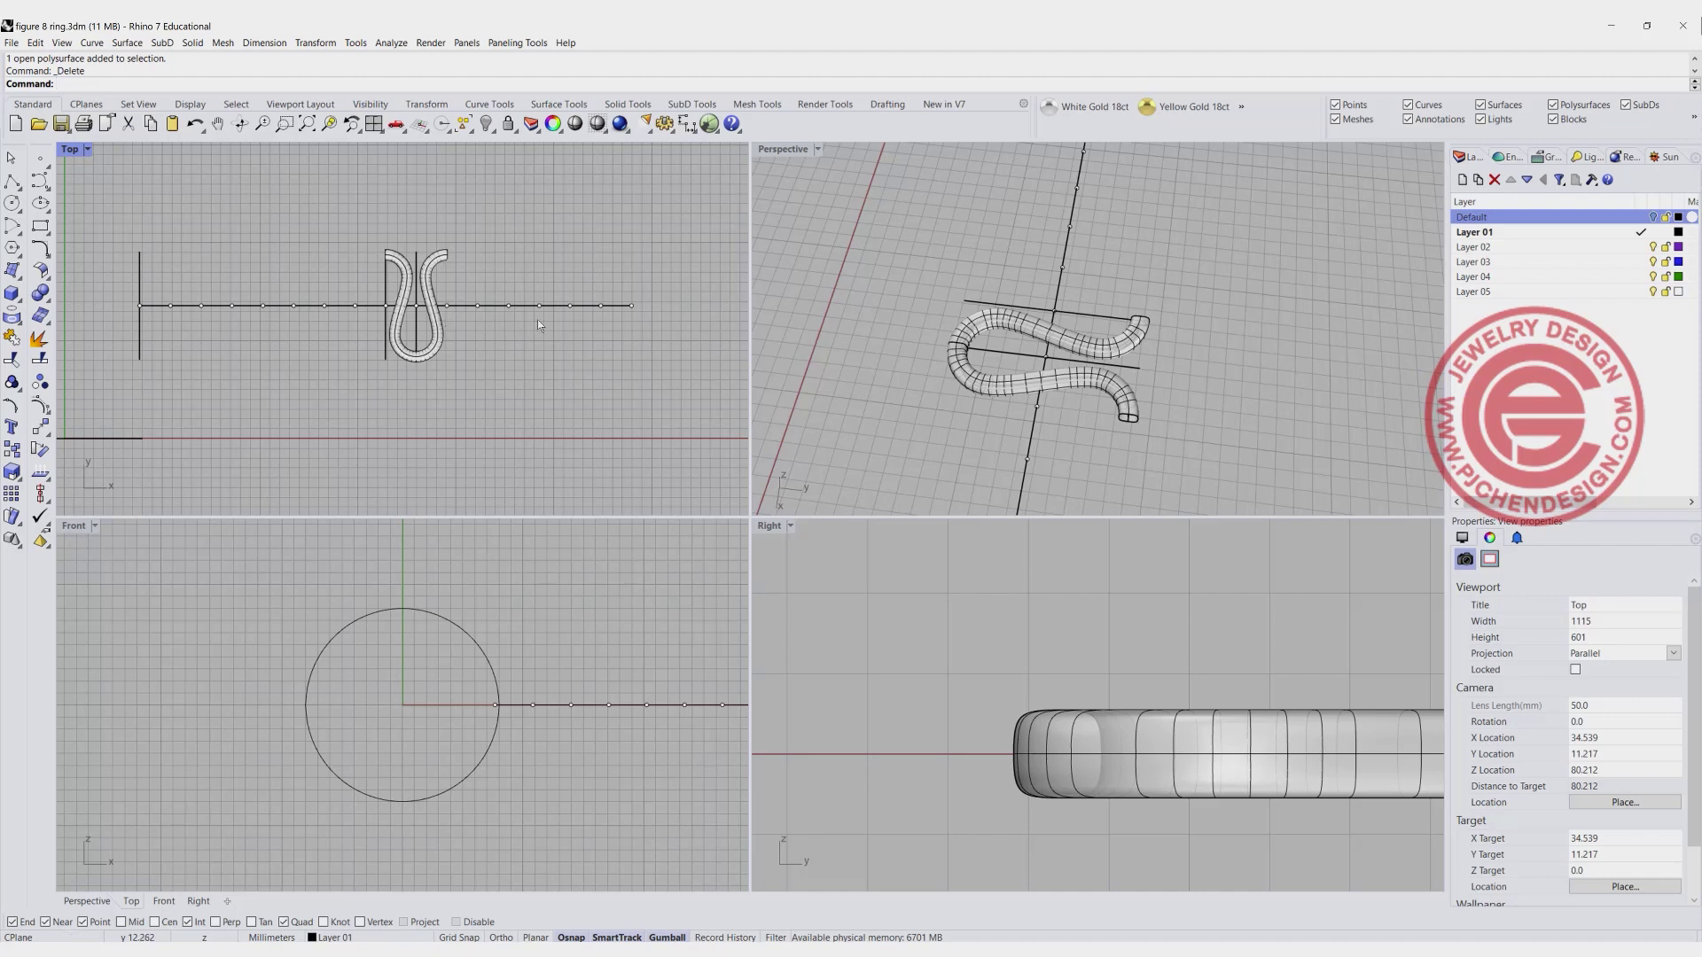
double_click(90, 147)
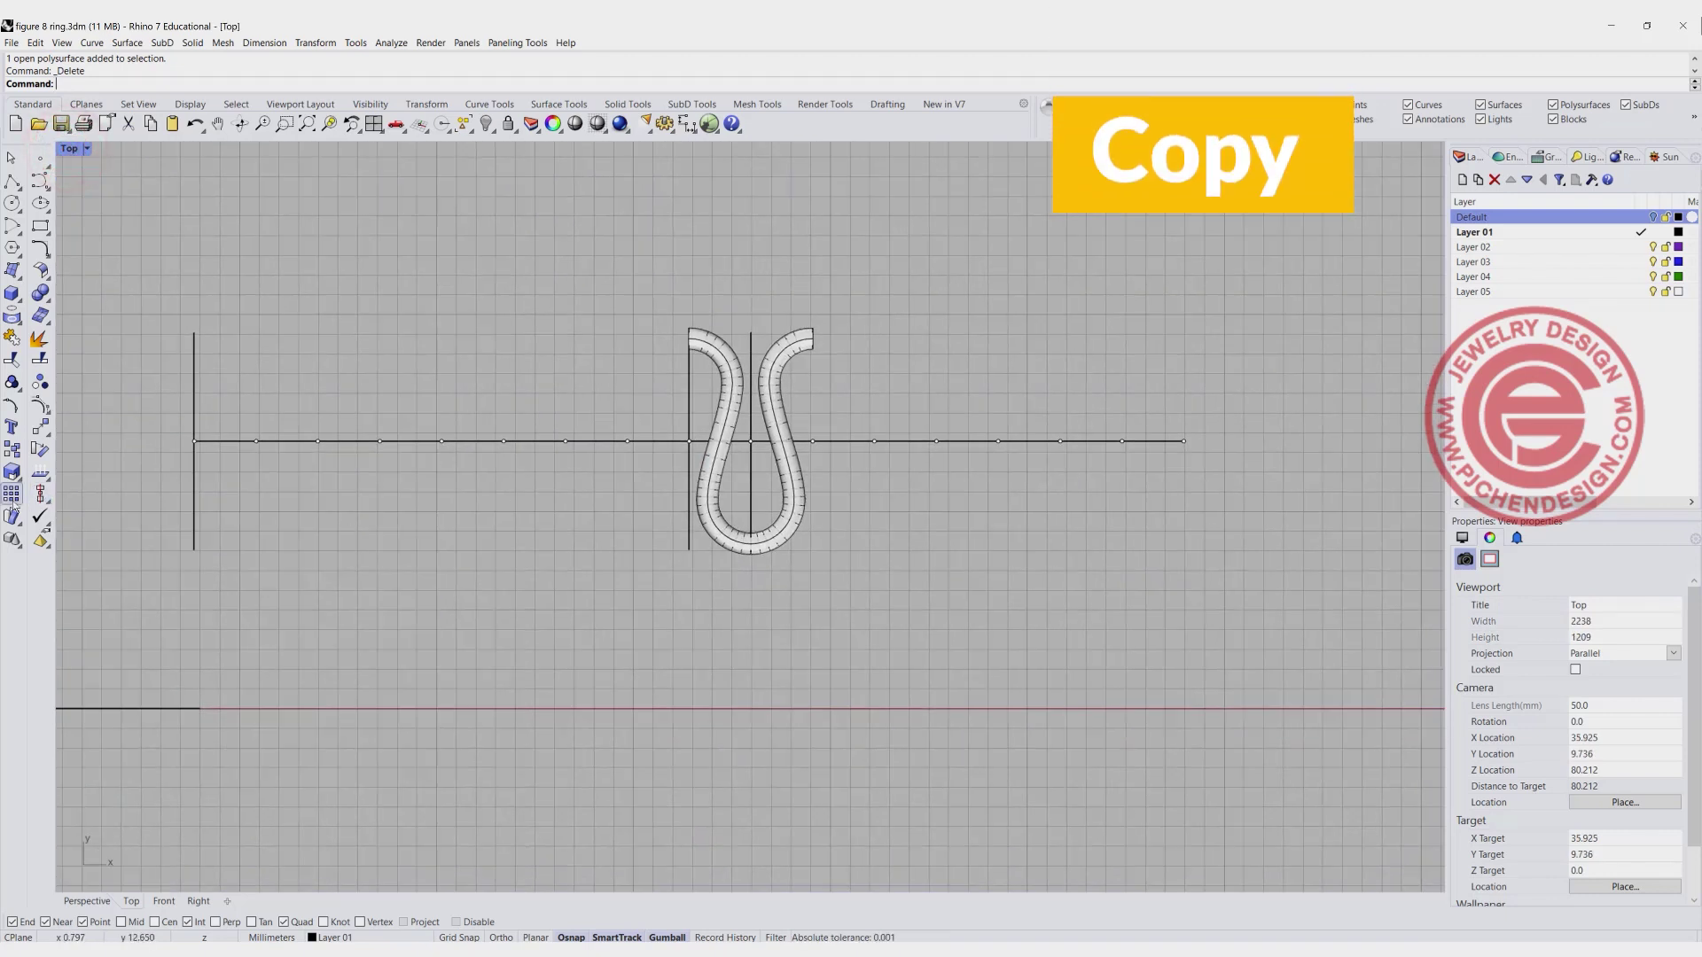
Copy the figure-8 tube to three intersections on the right and four on the left.
left_click(14, 451)
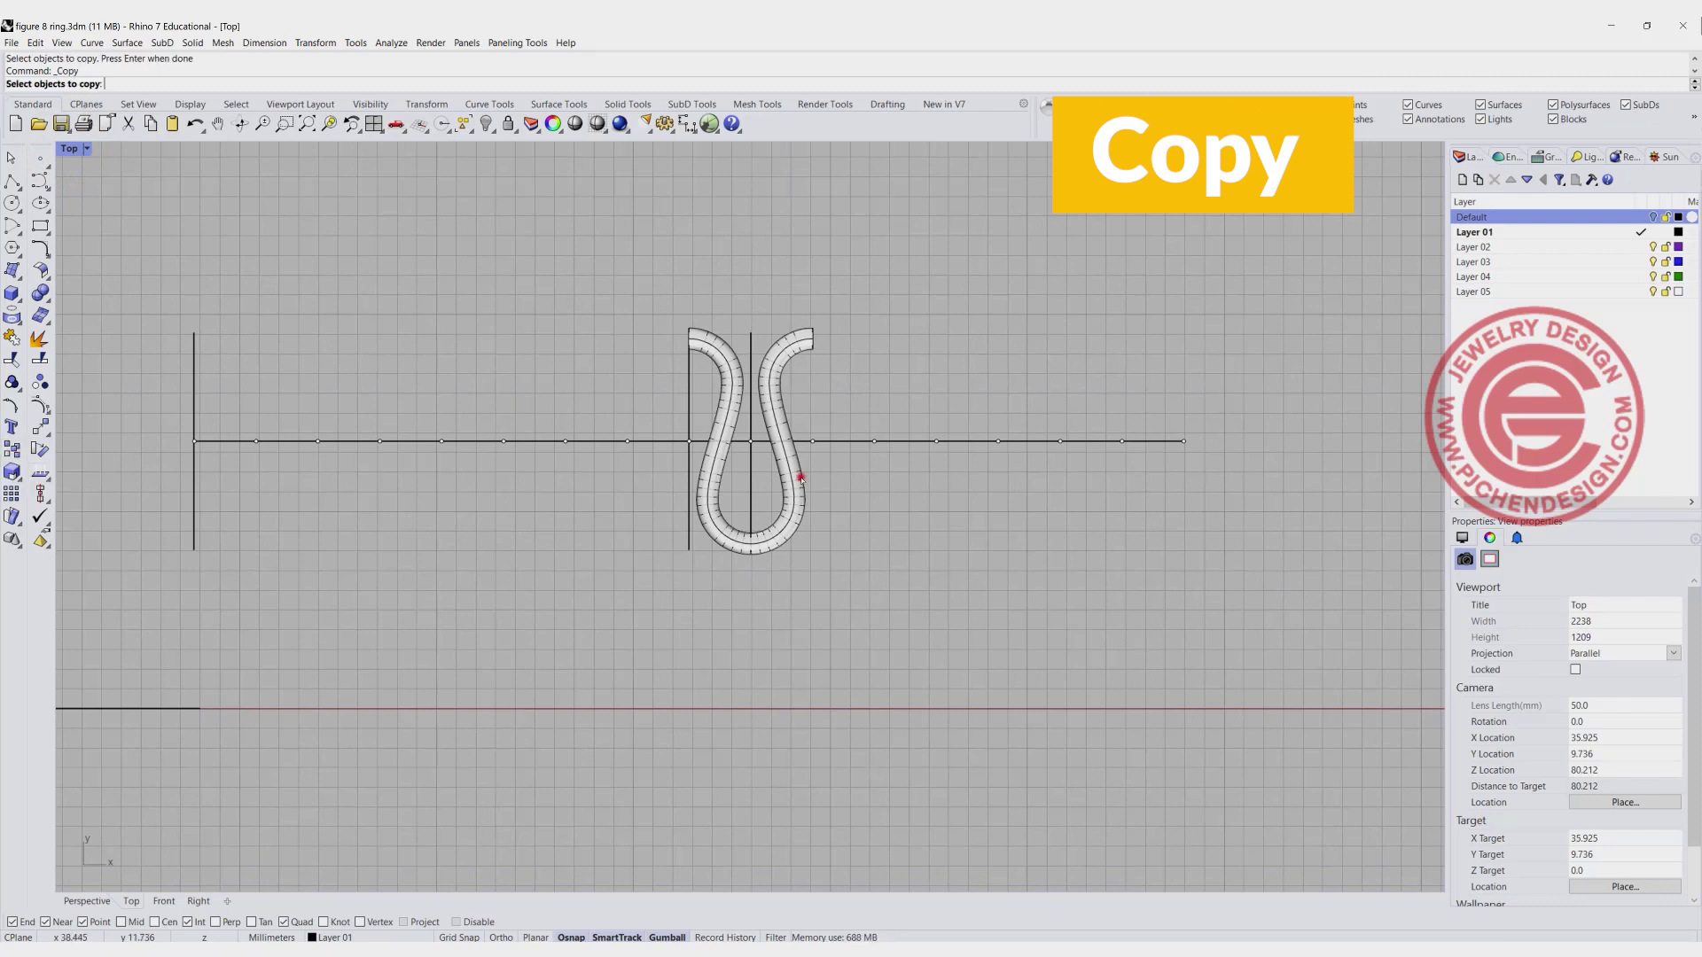
left_click(797, 476)
key("Return")
left_click(753, 440)
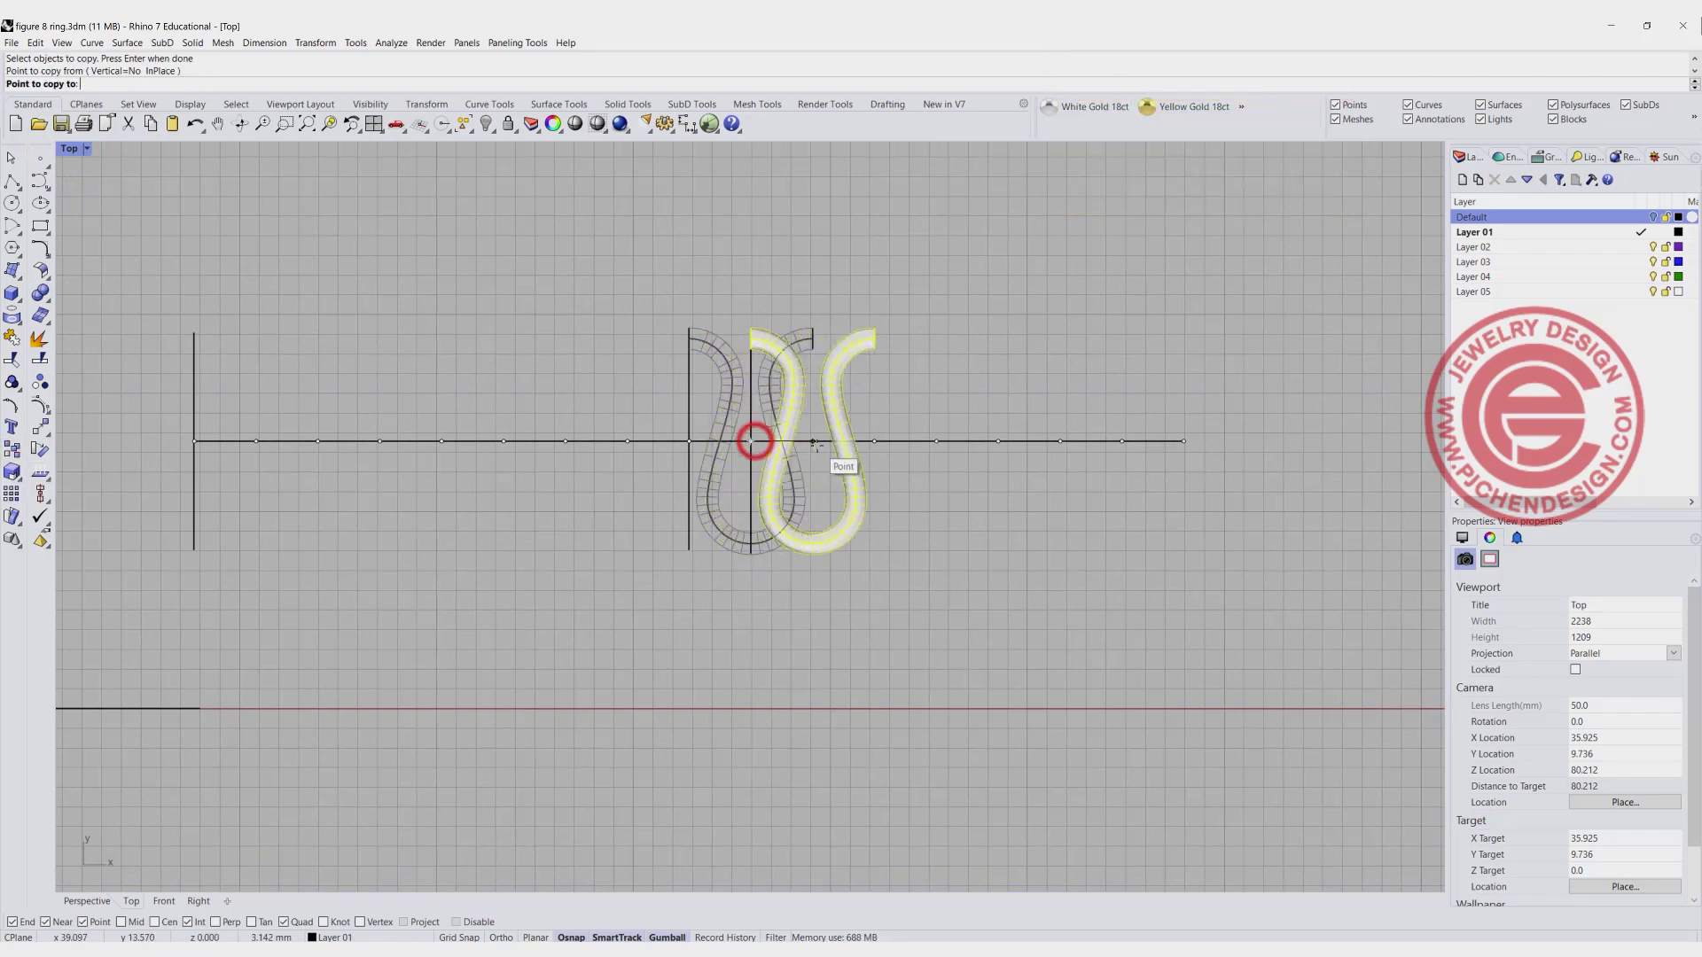
left_click(875, 443)
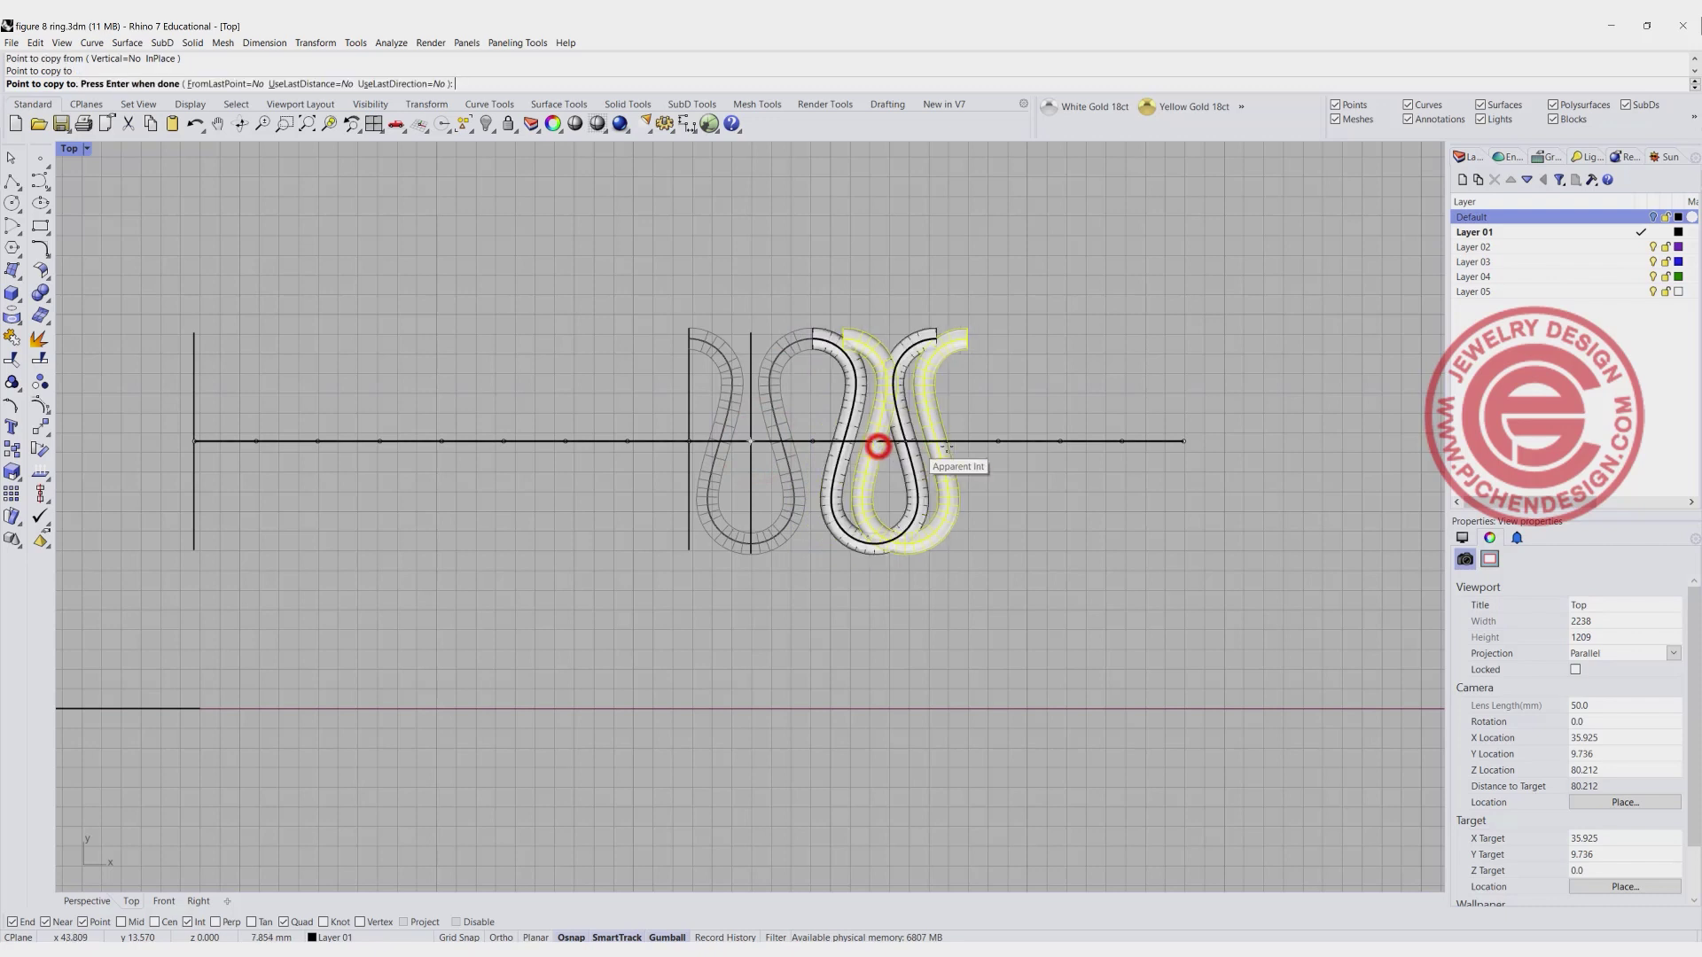
left_click(1000, 441)
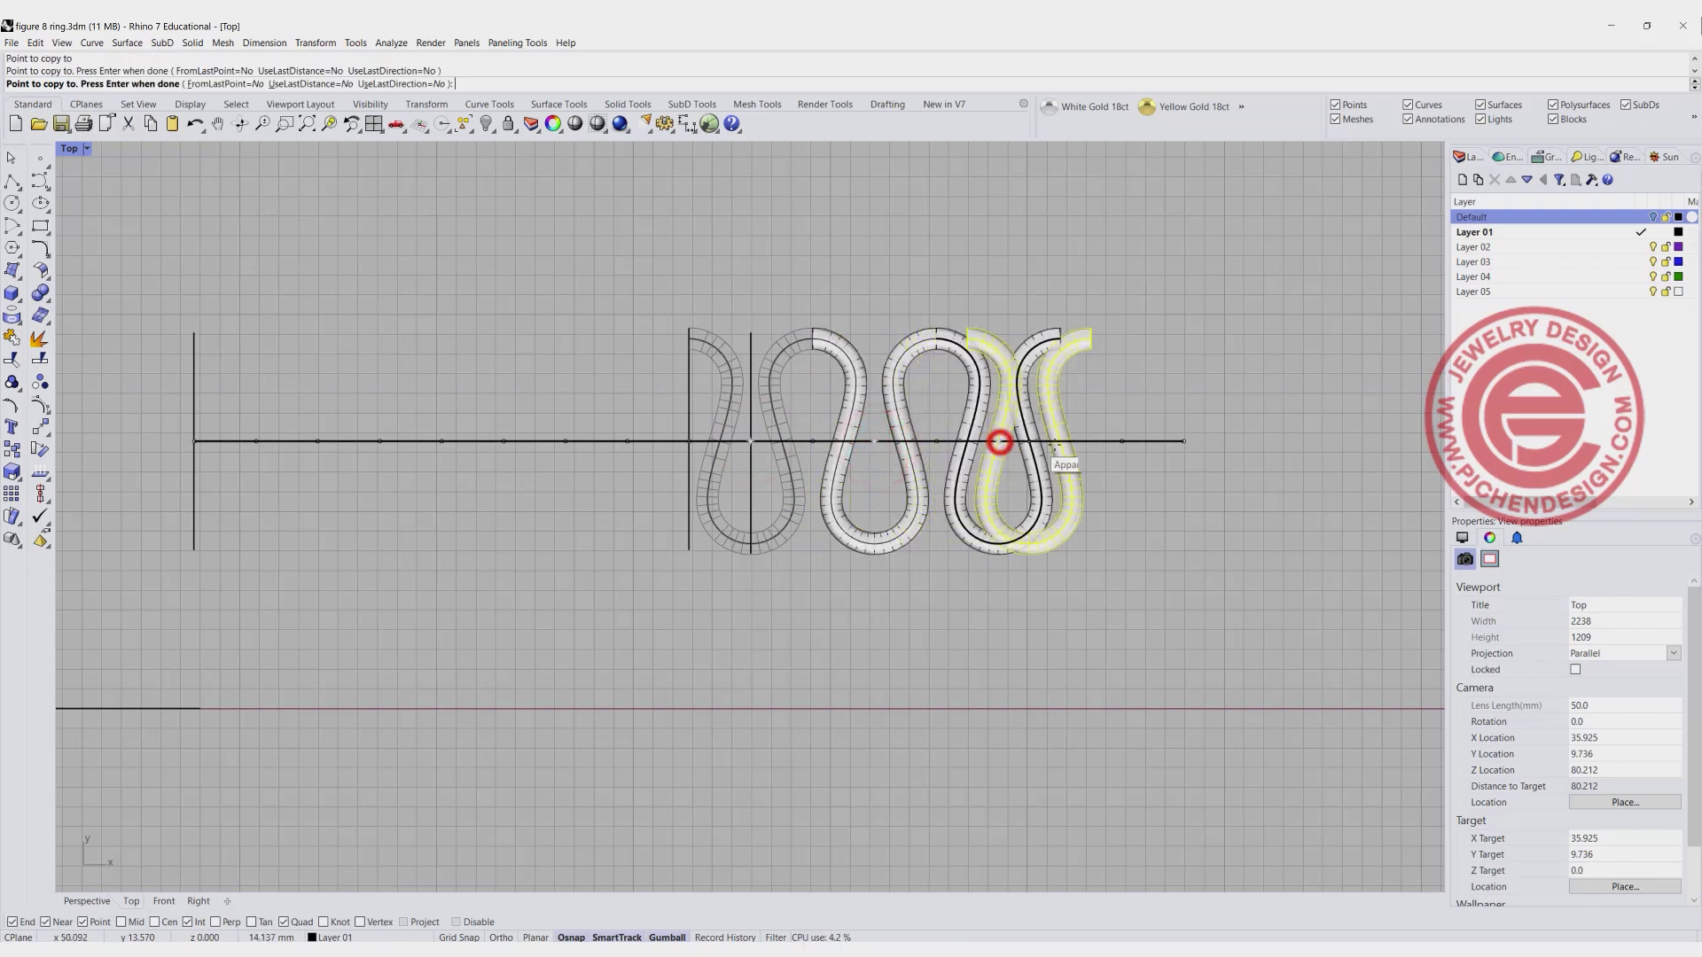
left_click(1127, 441)
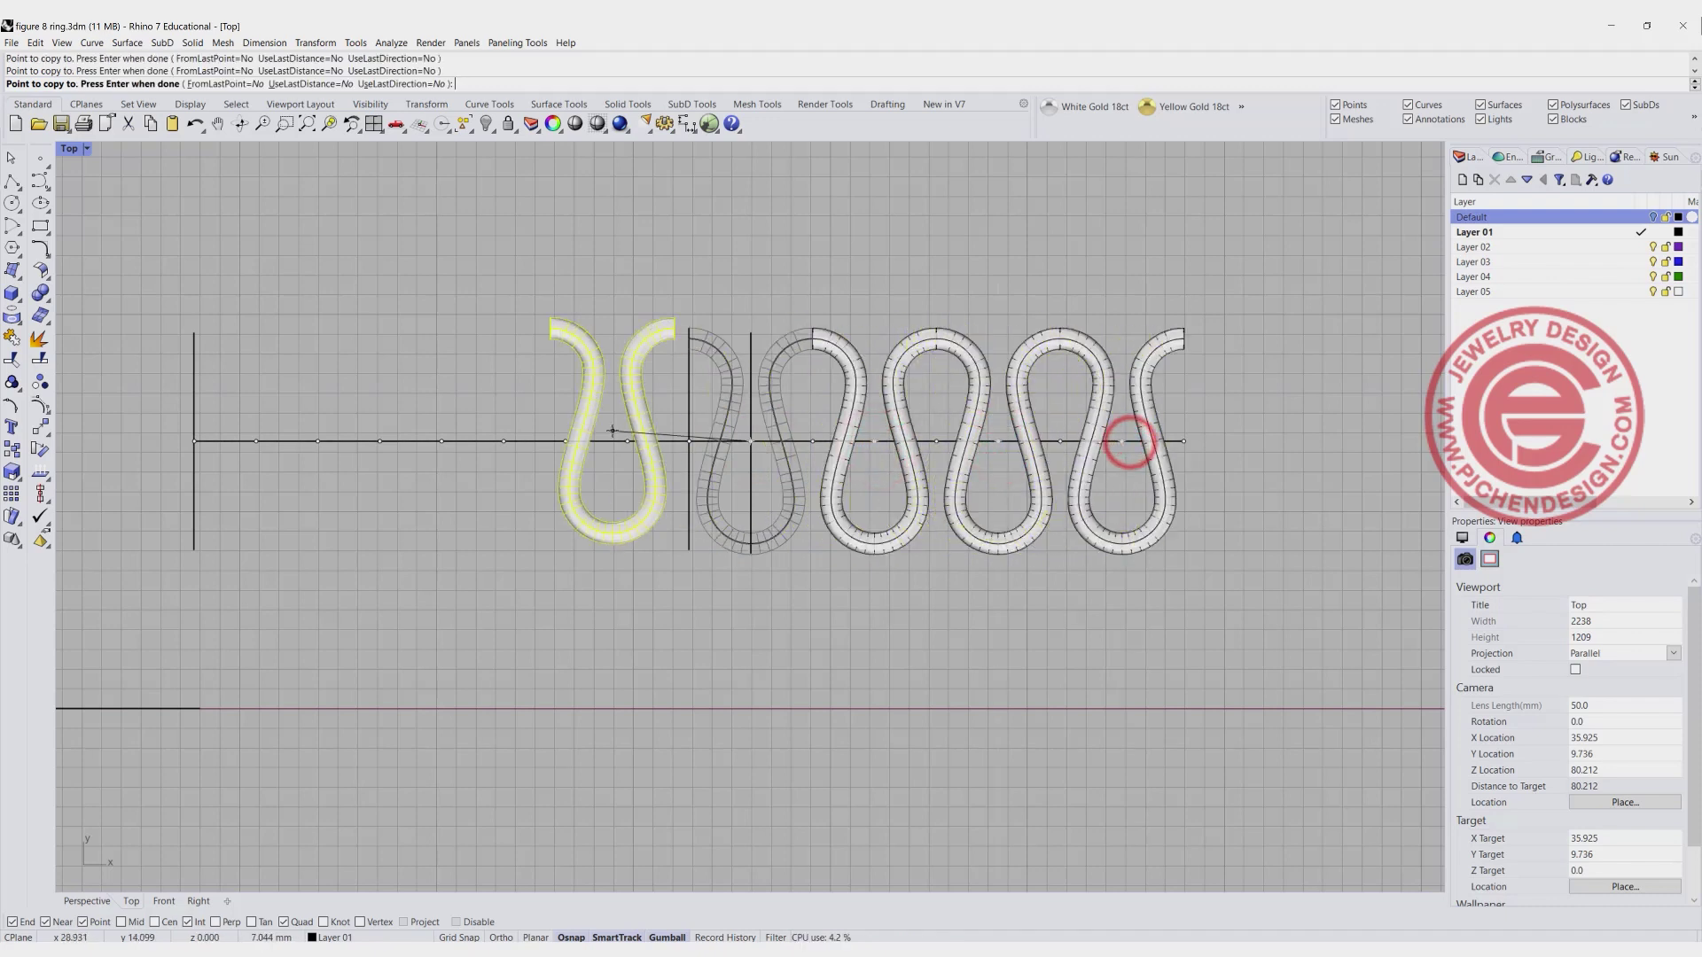
left_click(626, 440)
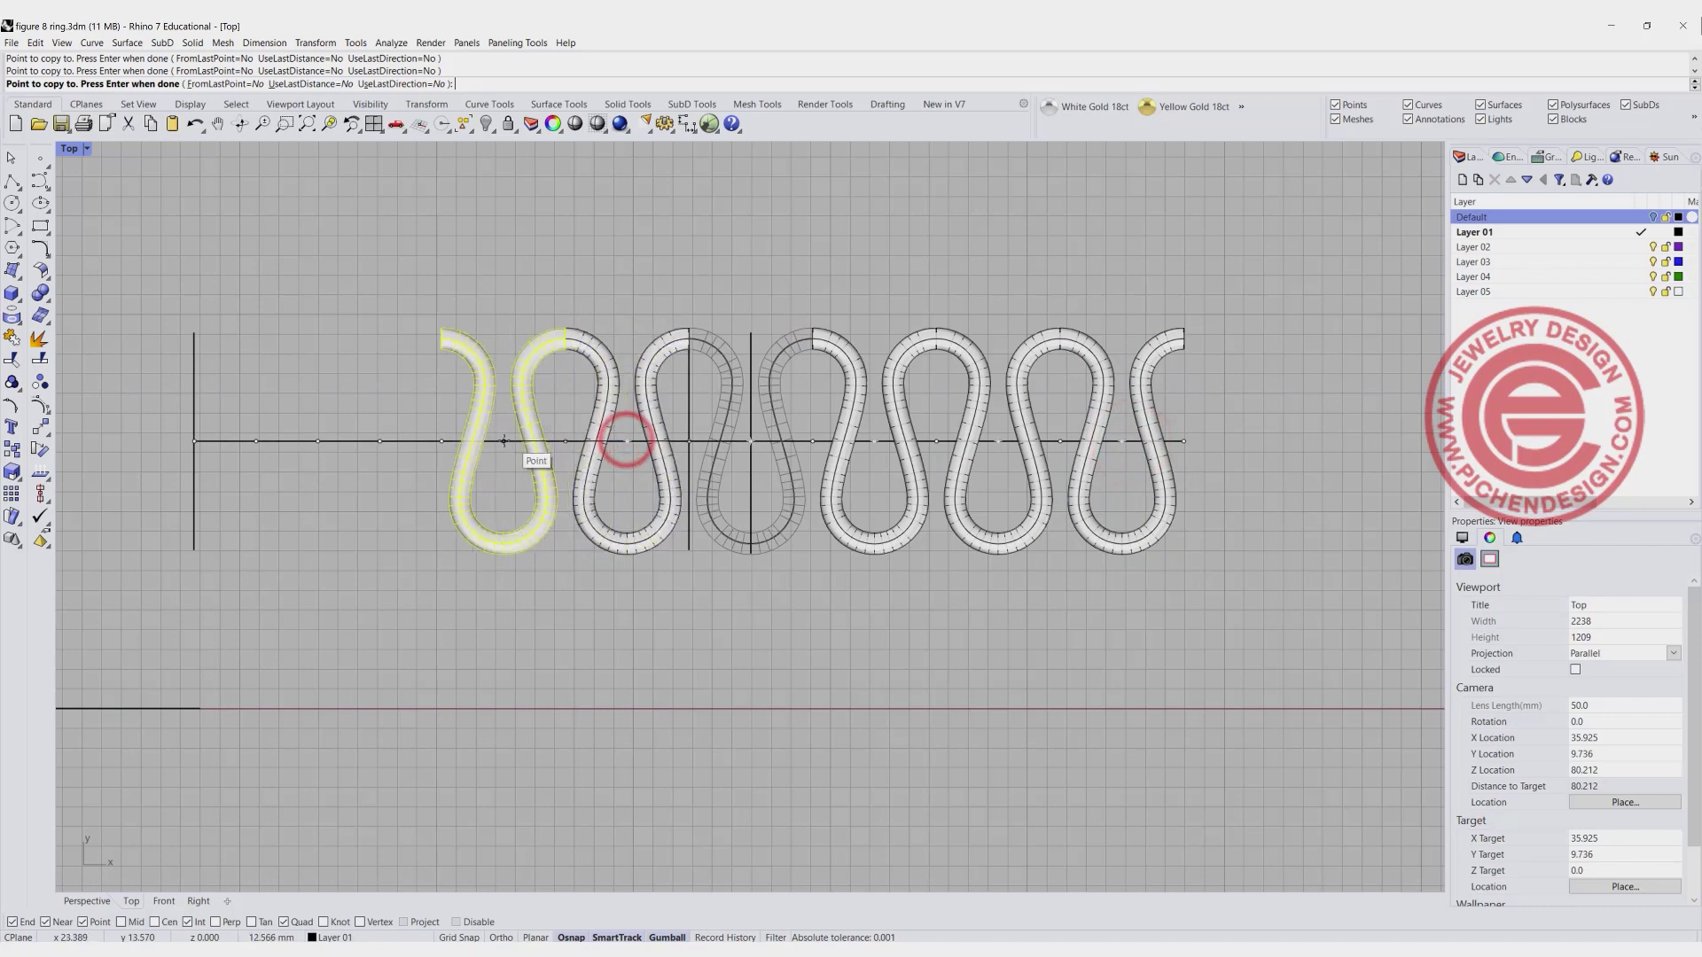
left_click(503, 441)
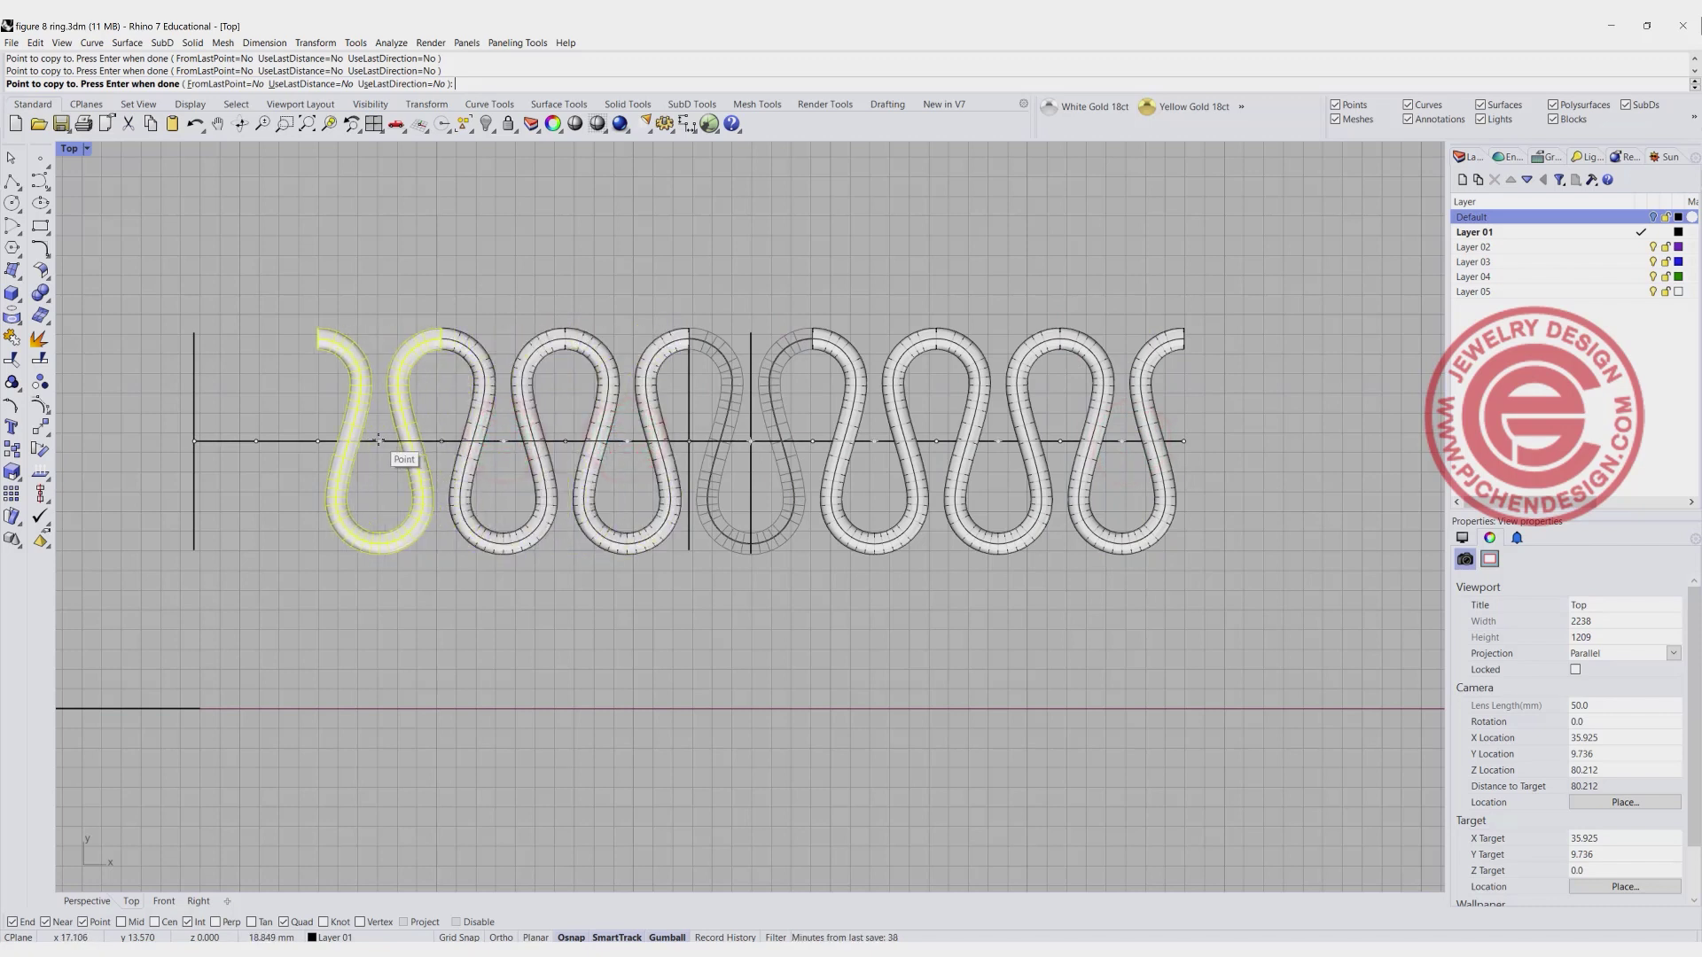
left_click(381, 441)
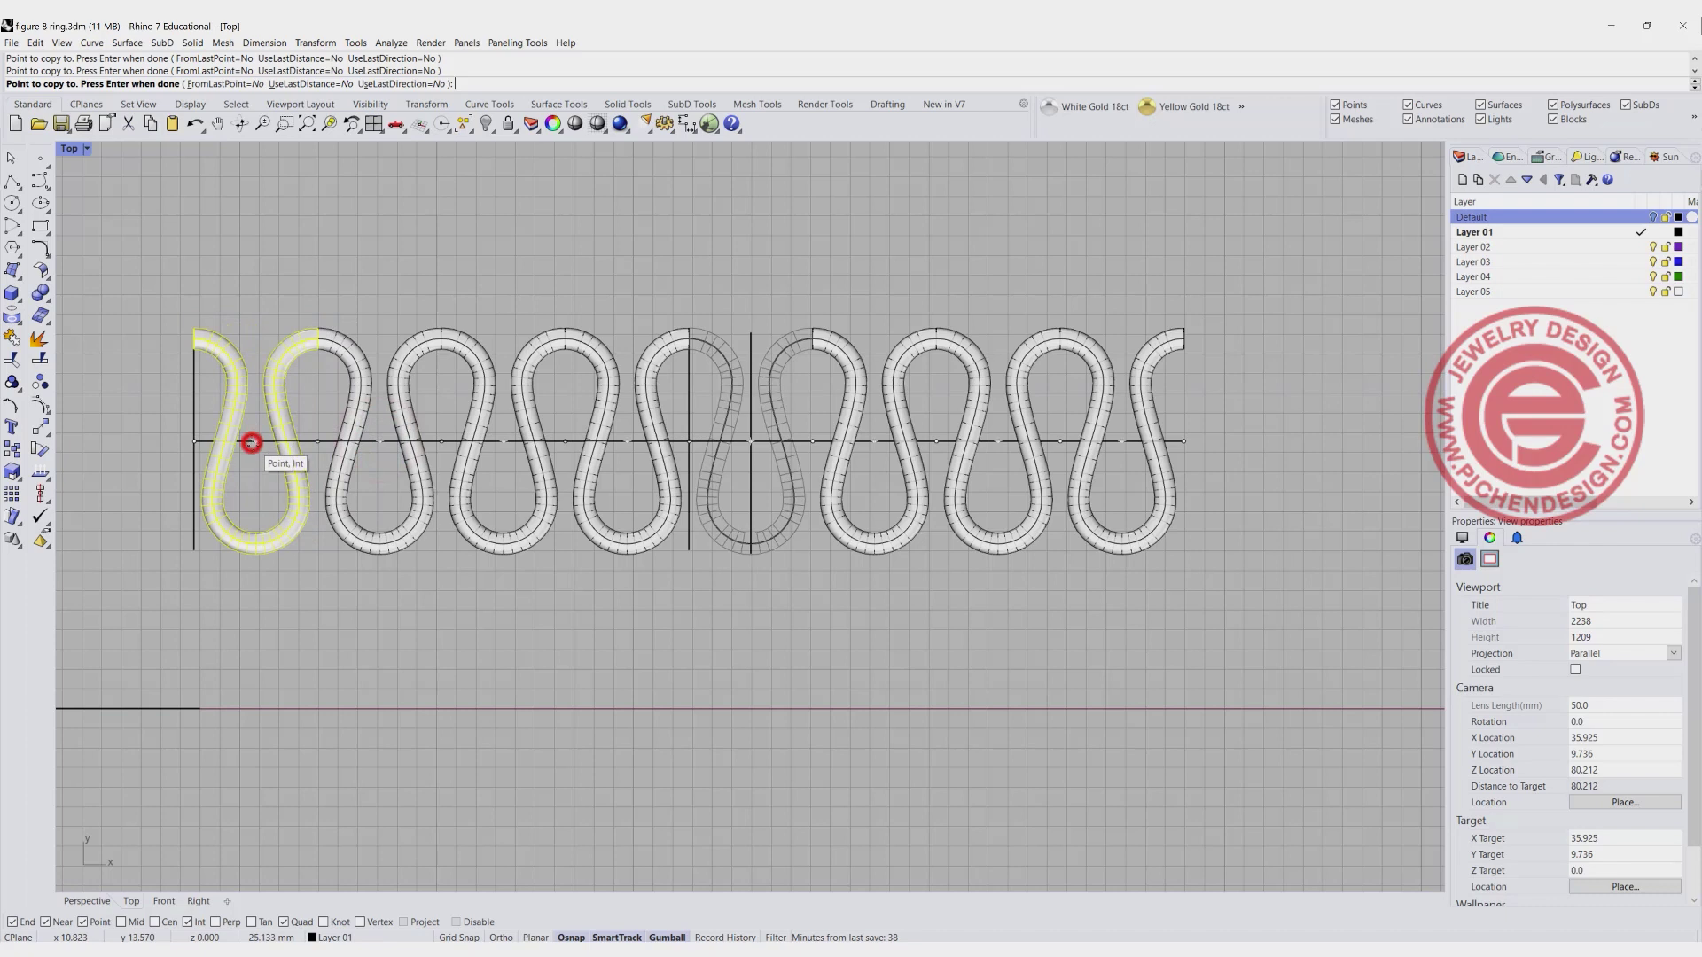
left_click(251, 441)
right_click(434, 647)
Select all eight figure-8 segments and join them into one strip.
left_click(209, 337)
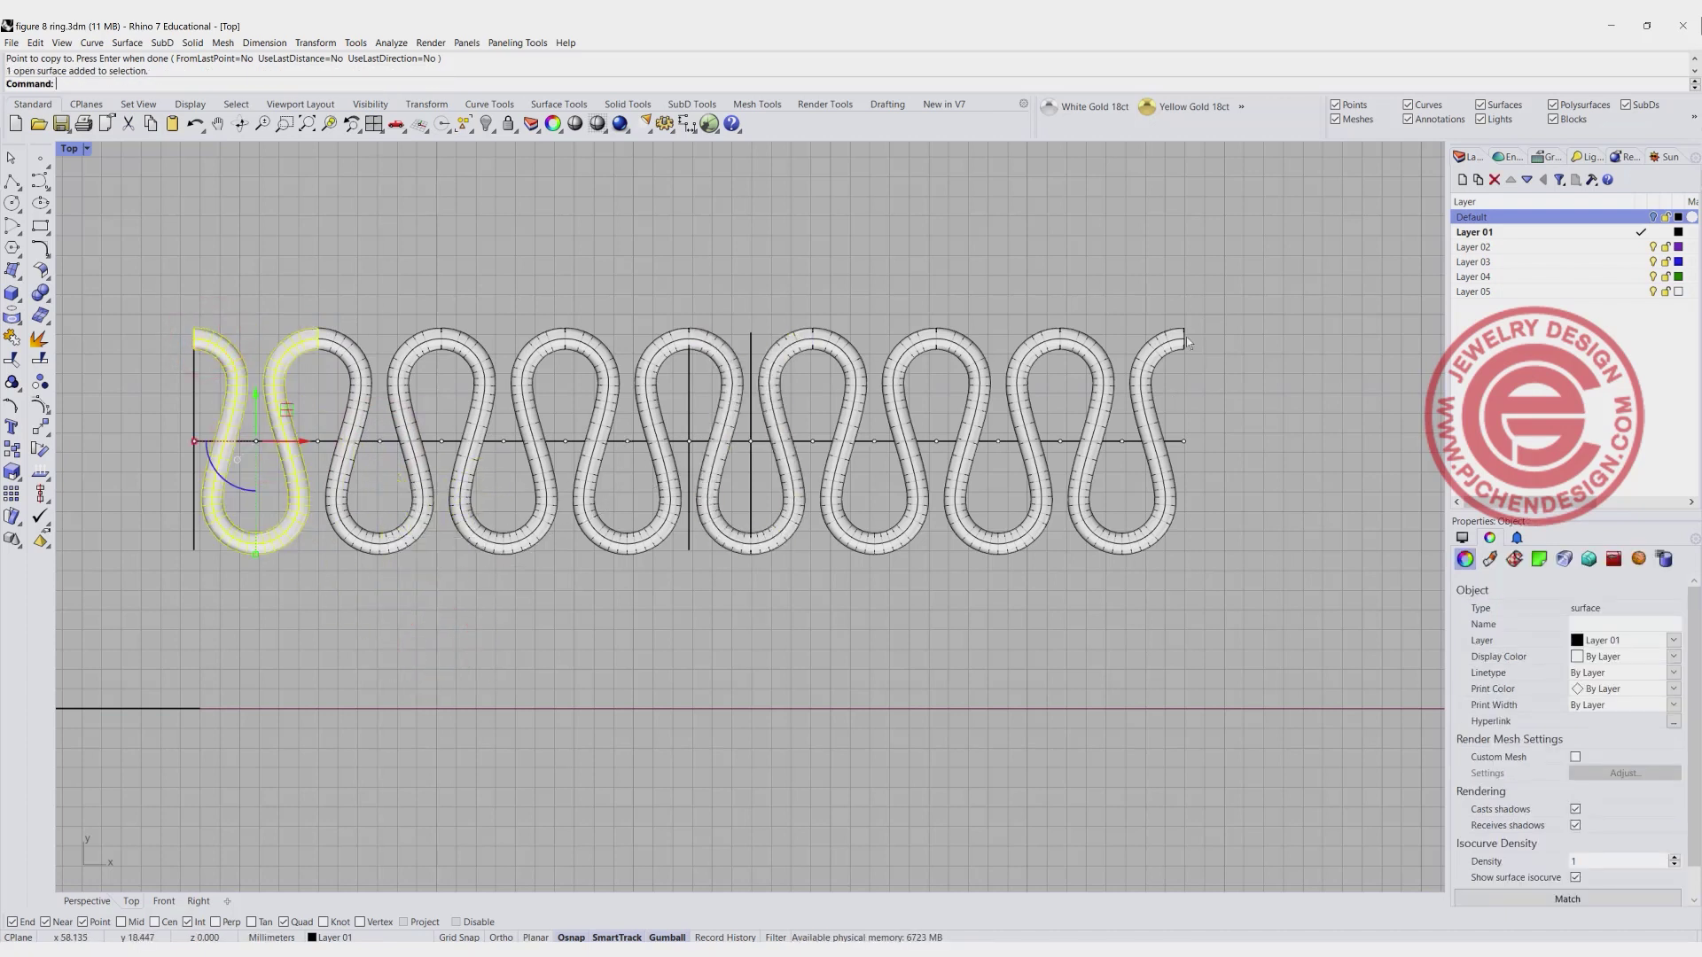
left_click_drag(1198, 376, 308, 294)
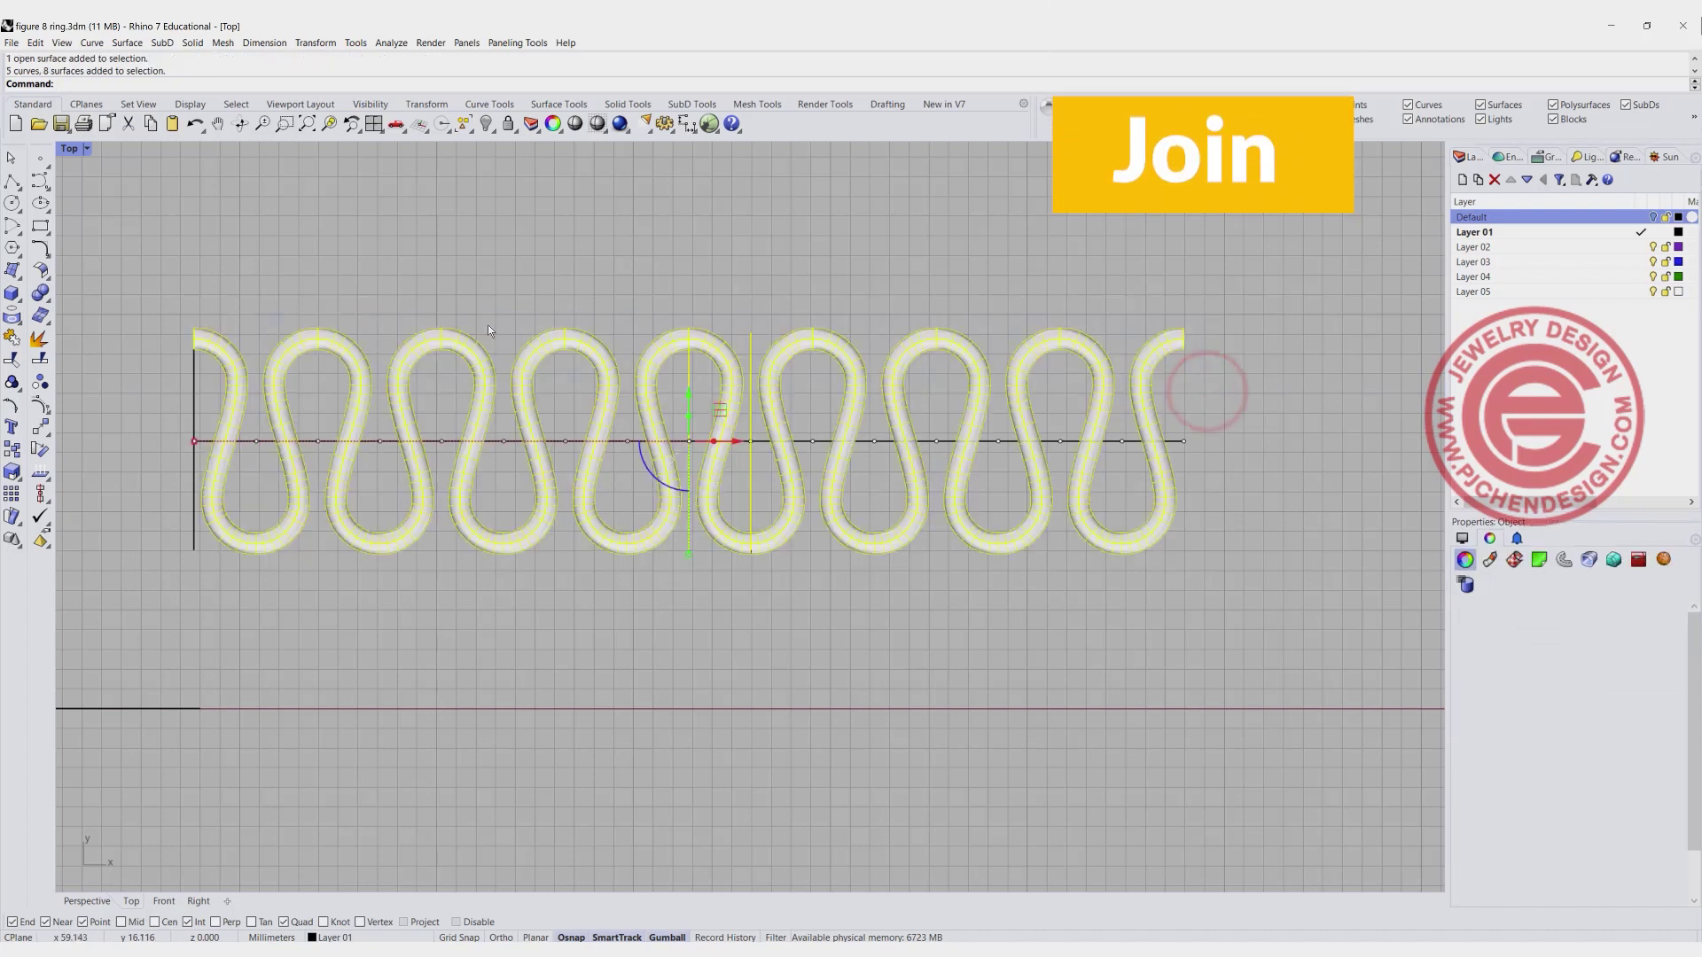
left_click(11, 339)
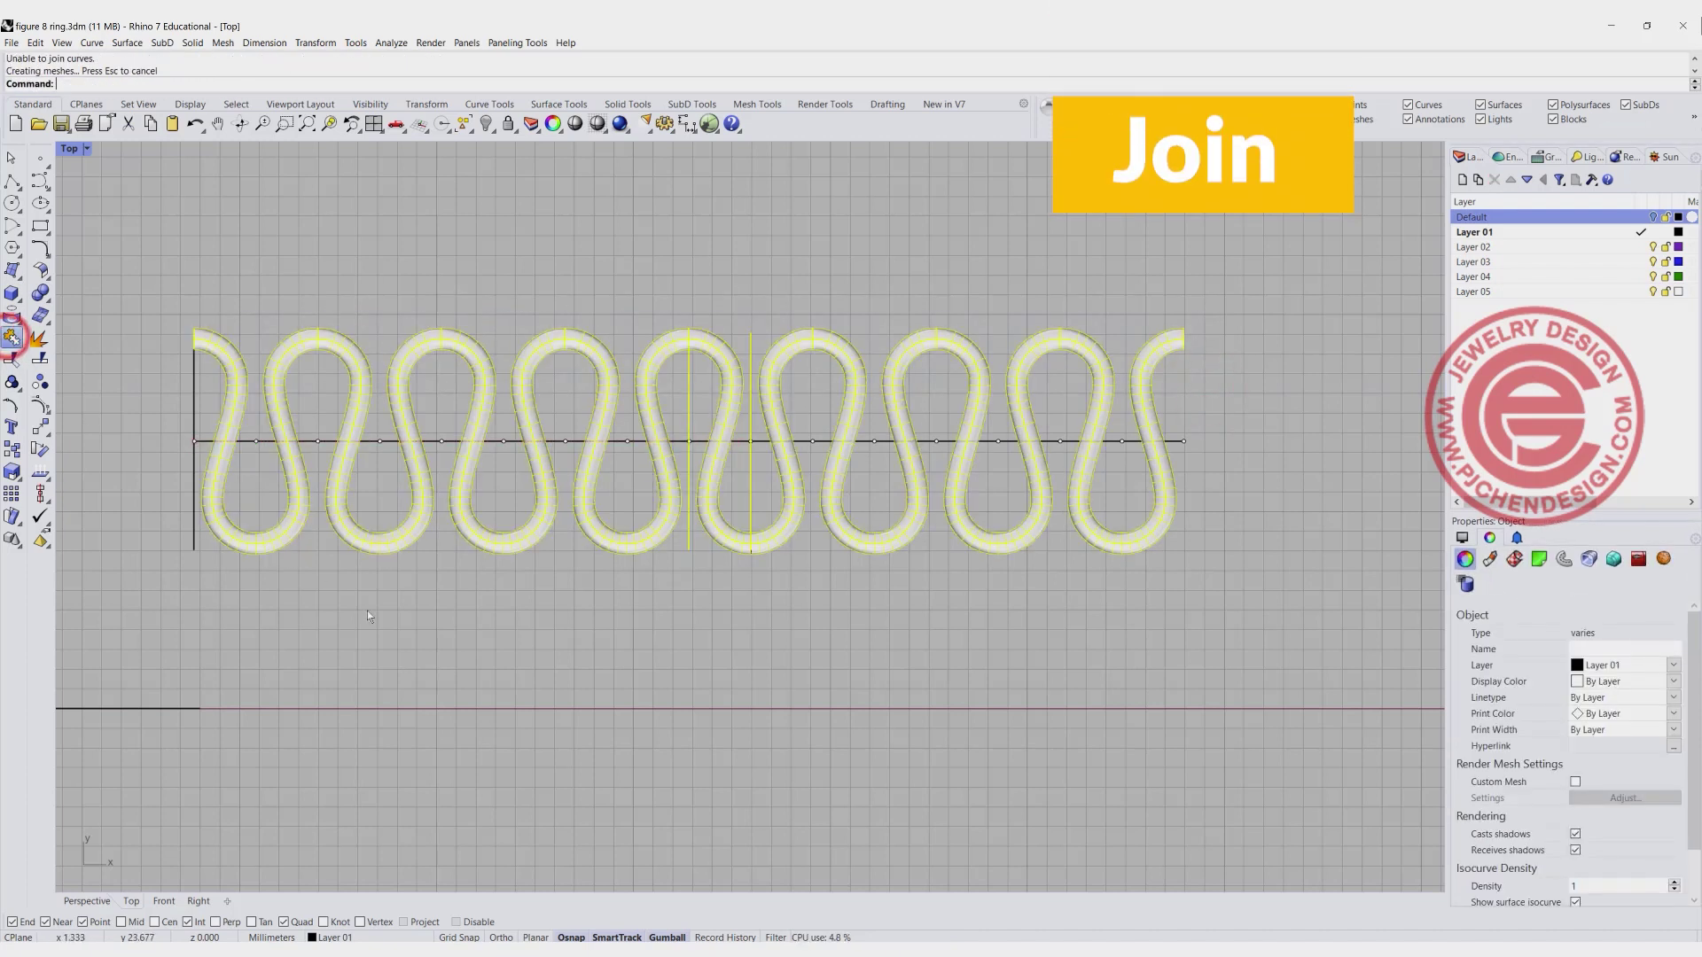
left_click(397, 541)
scroll(566, 614, "down", 3)
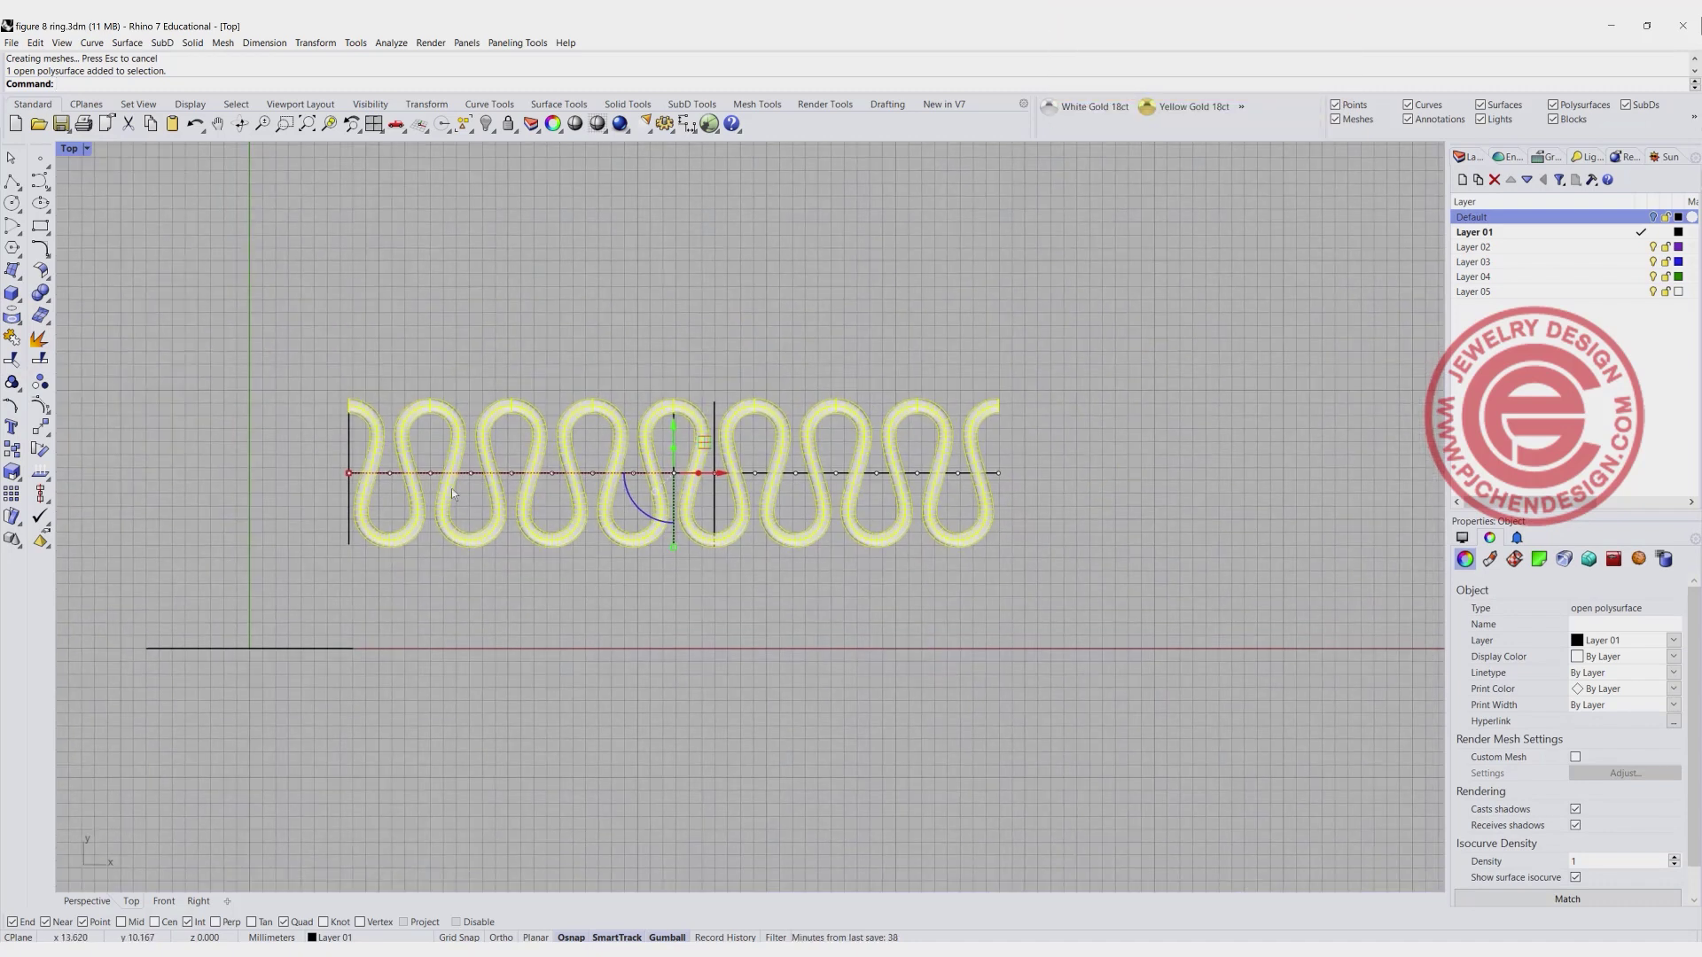
Maximize the Perspective view and orbit to inspect the joined strip.
double_click(68, 149)
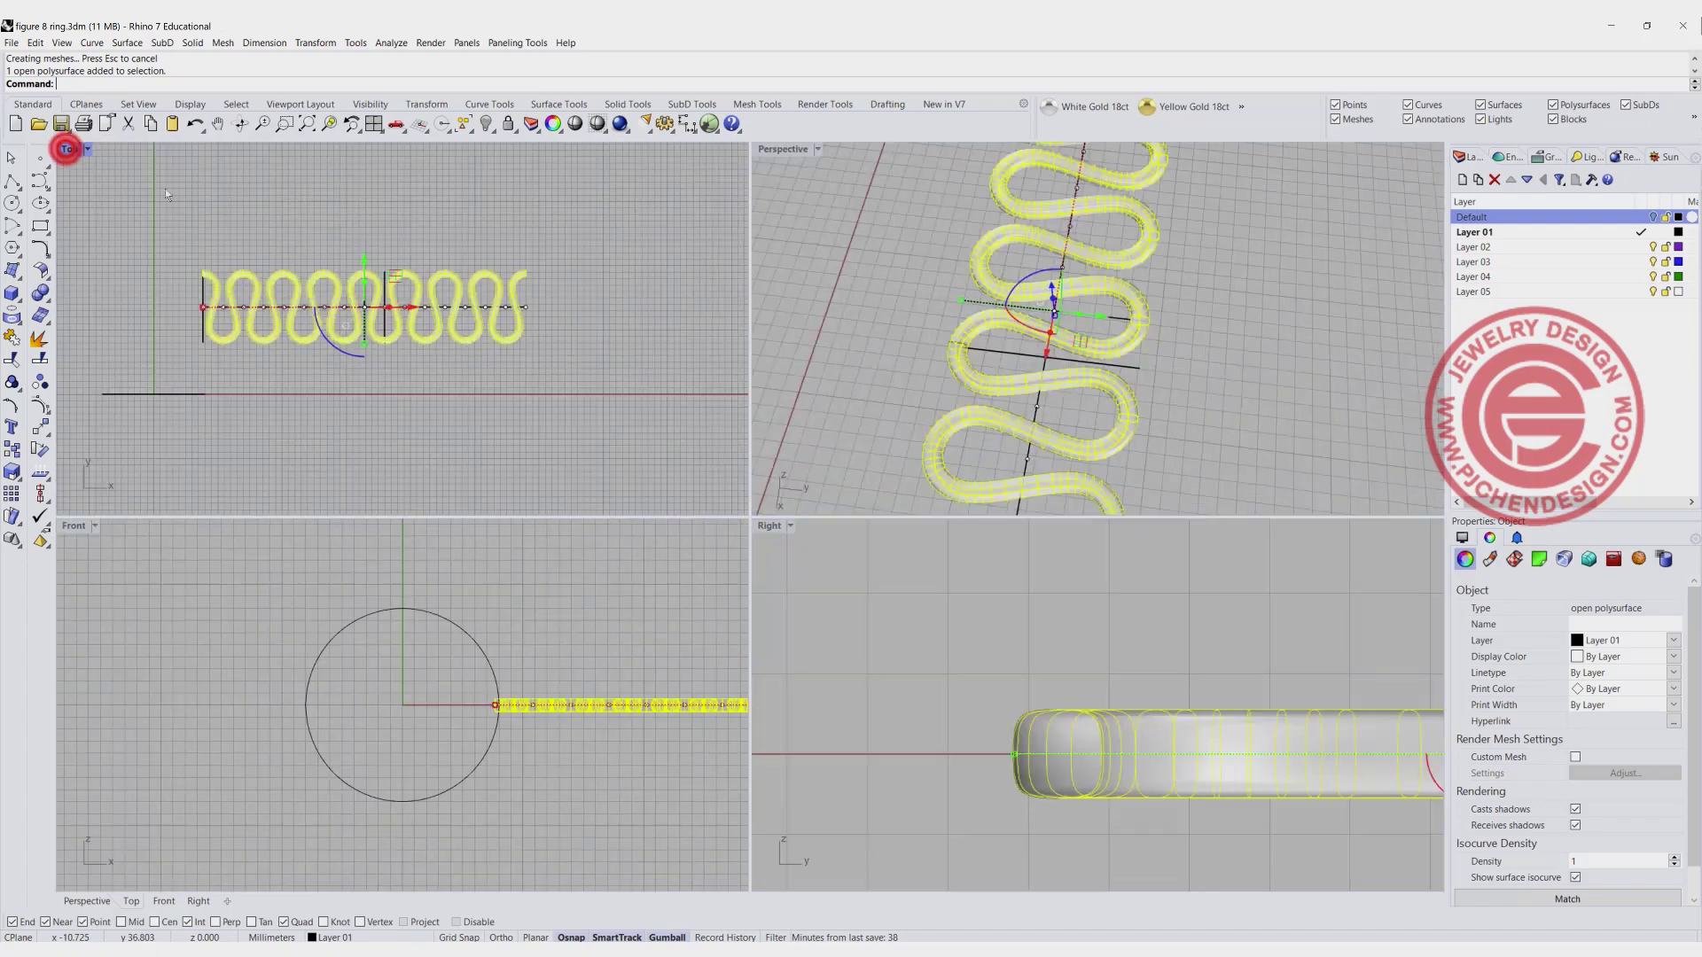
double_click(785, 149)
scroll(790, 466, "down", 5)
right_click_drag(790, 467, 677, 566)
left_click(677, 566)
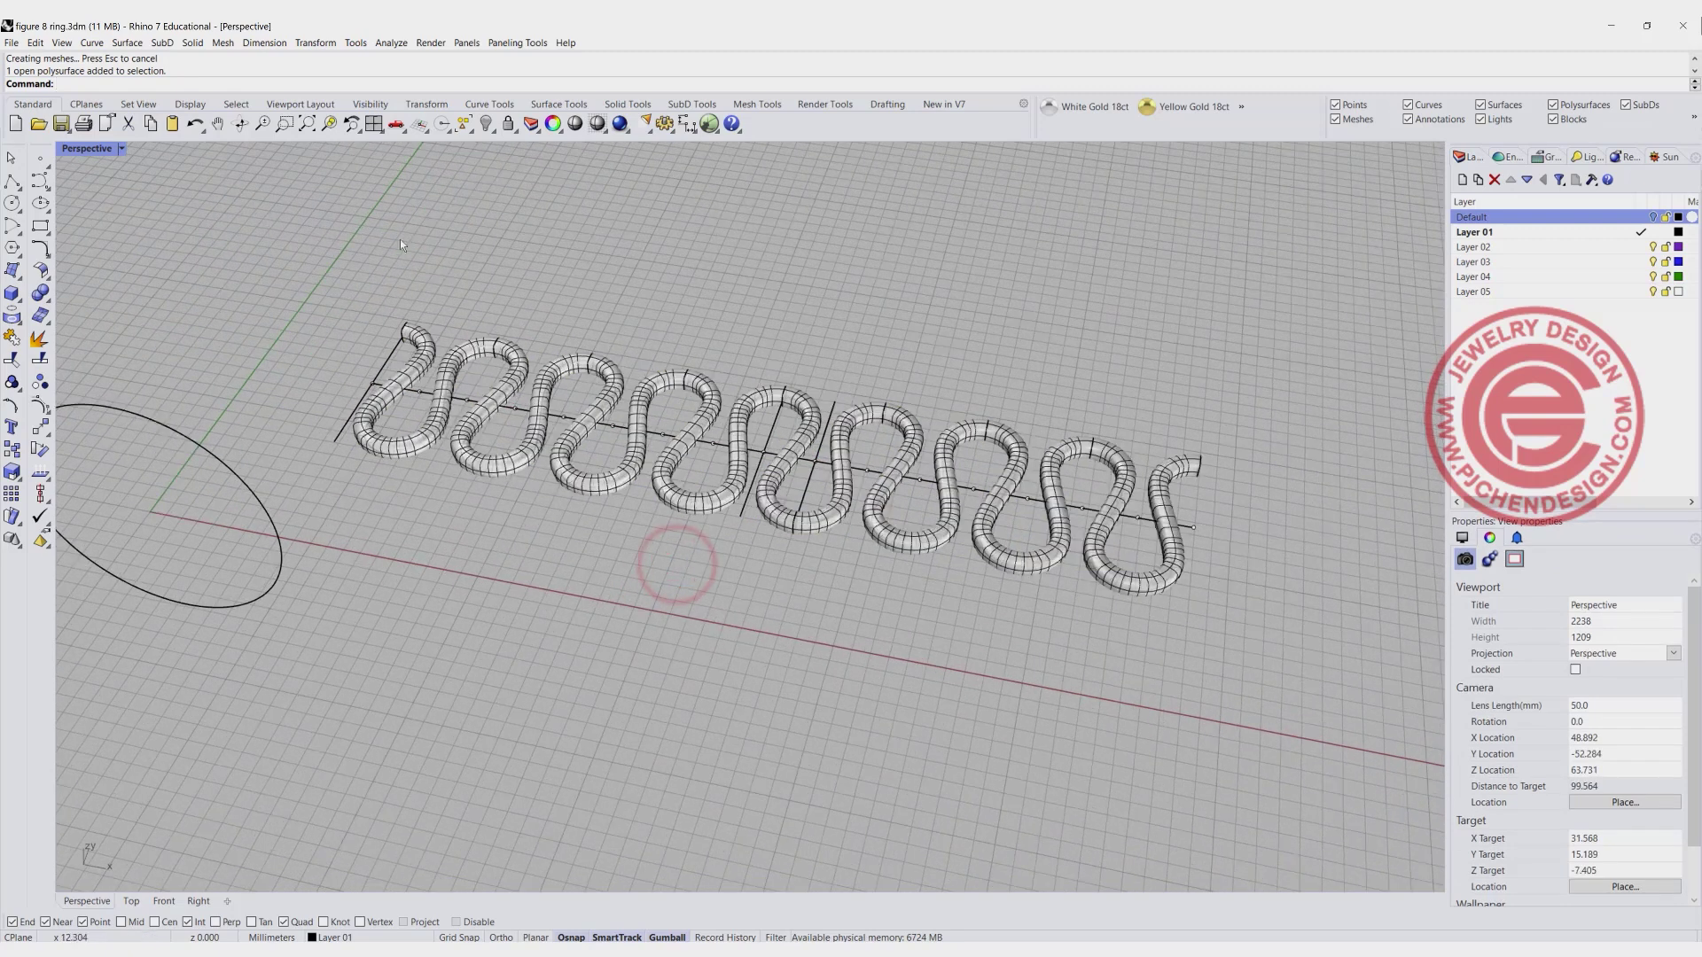
Flow the straight figure-8 strip from the base line onto the 16 mm circle.
type("Flow")
key("Return")
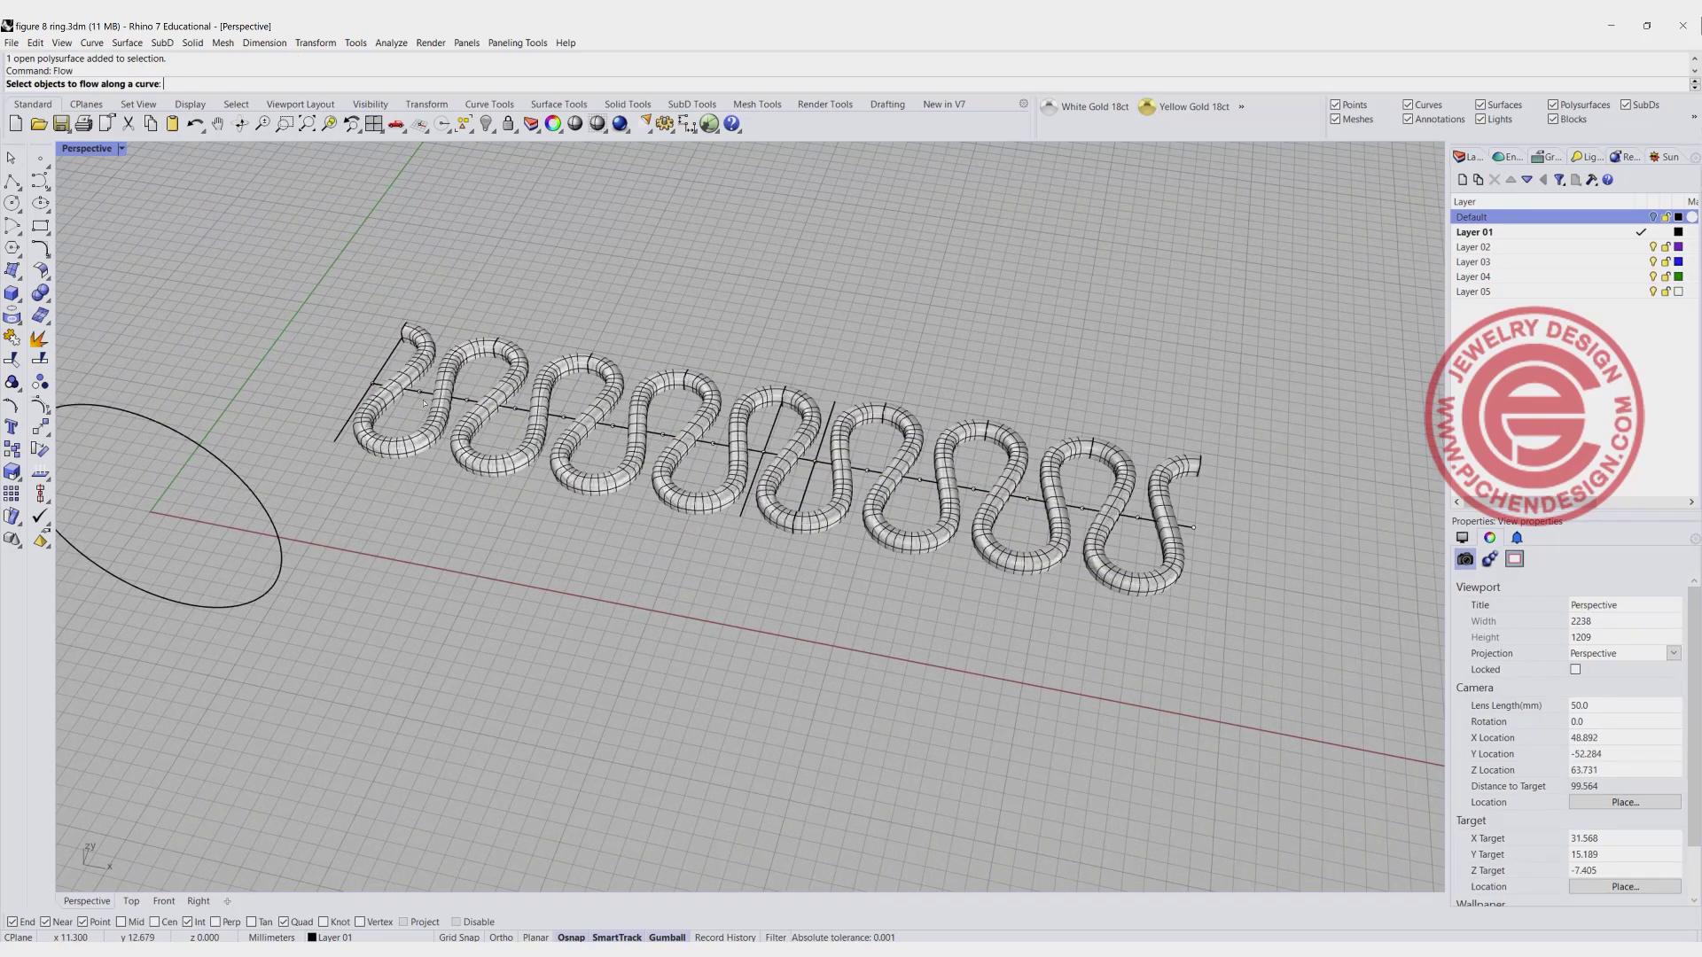
left_click(417, 359)
key("Return")
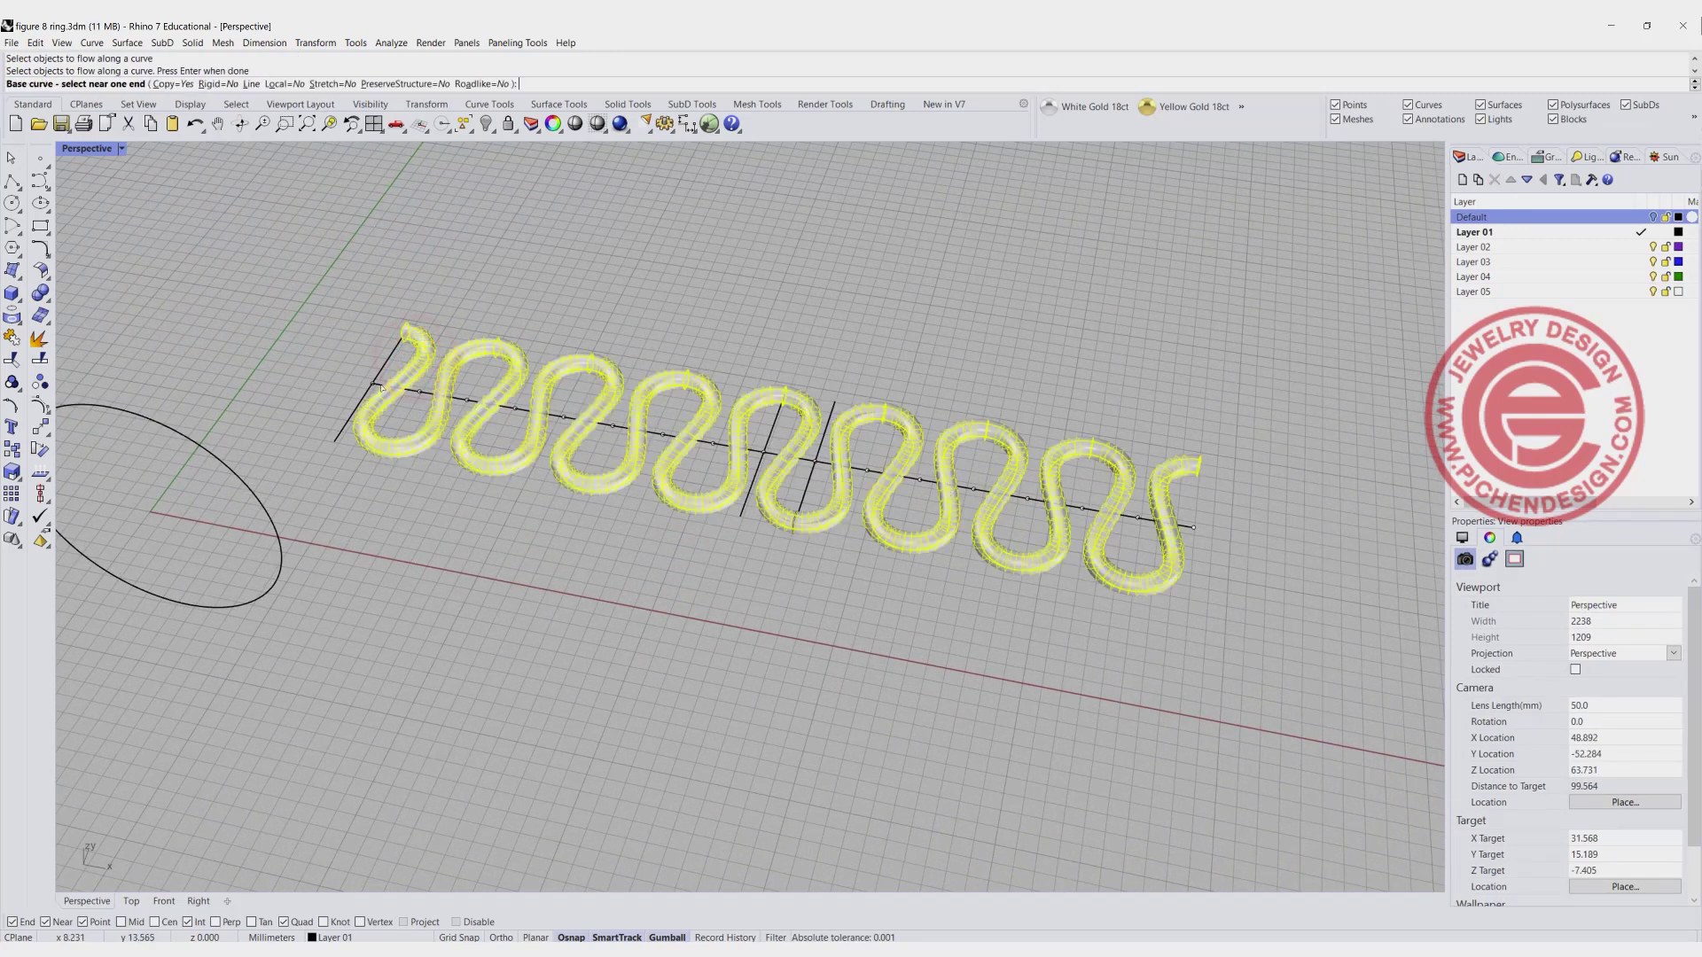
scroll(390, 372, "up", 3)
left_click(380, 383)
scroll(379, 383, "down", 3)
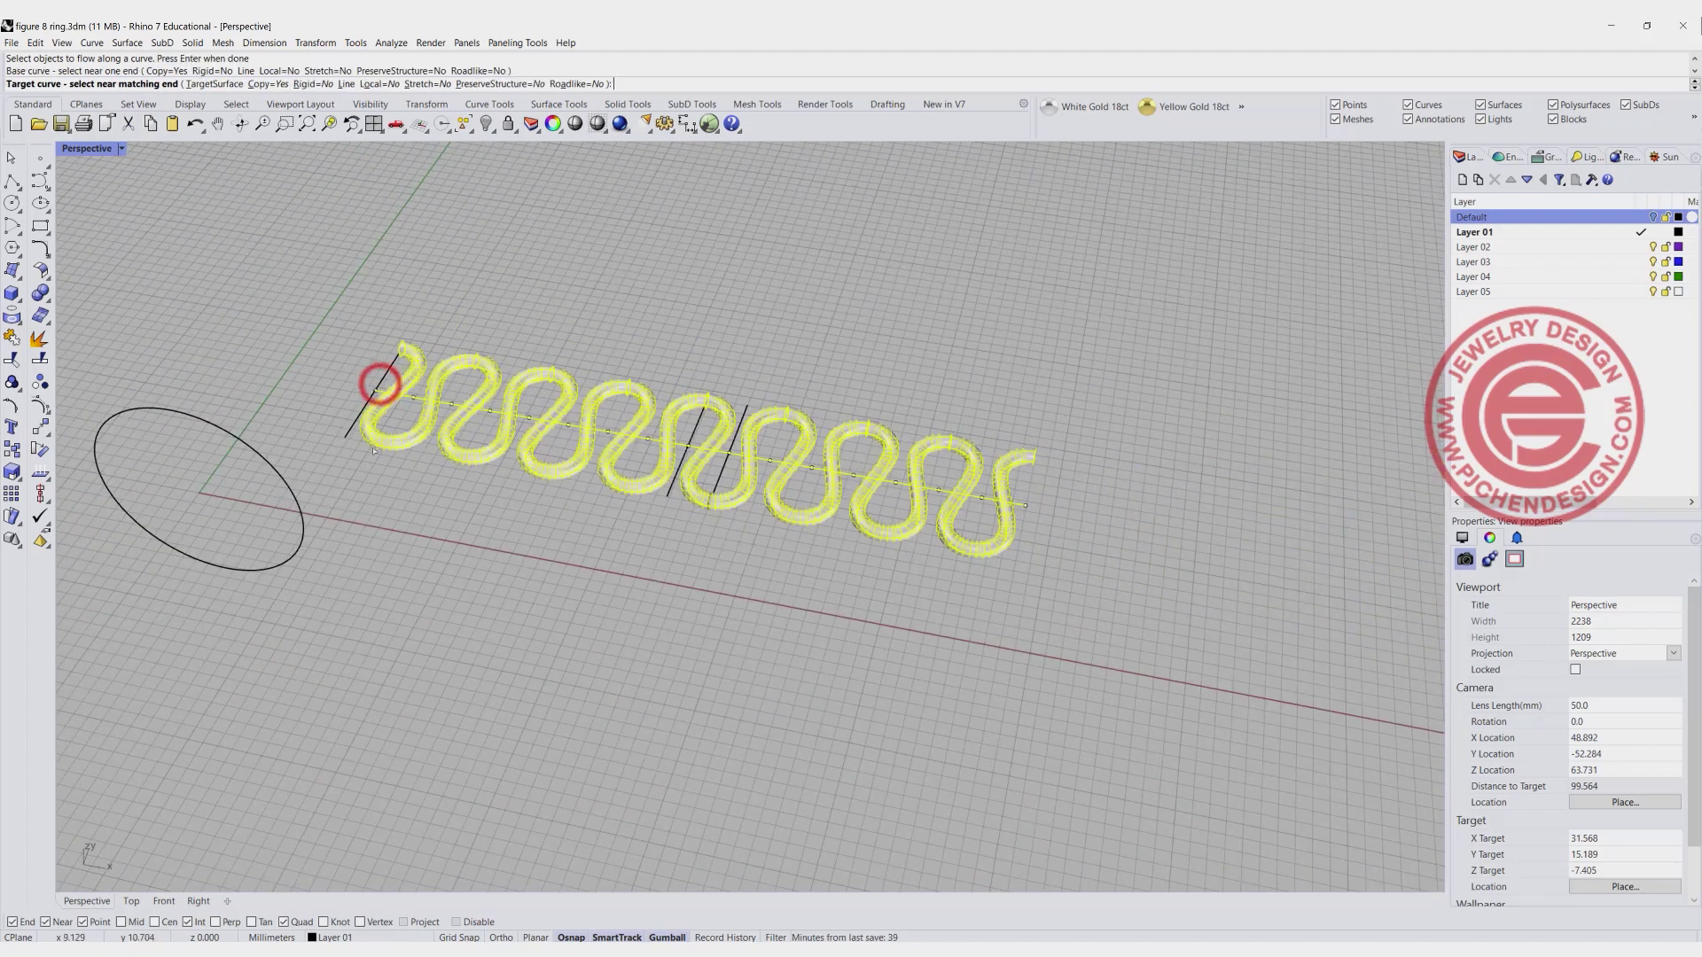
left_click(152, 409)
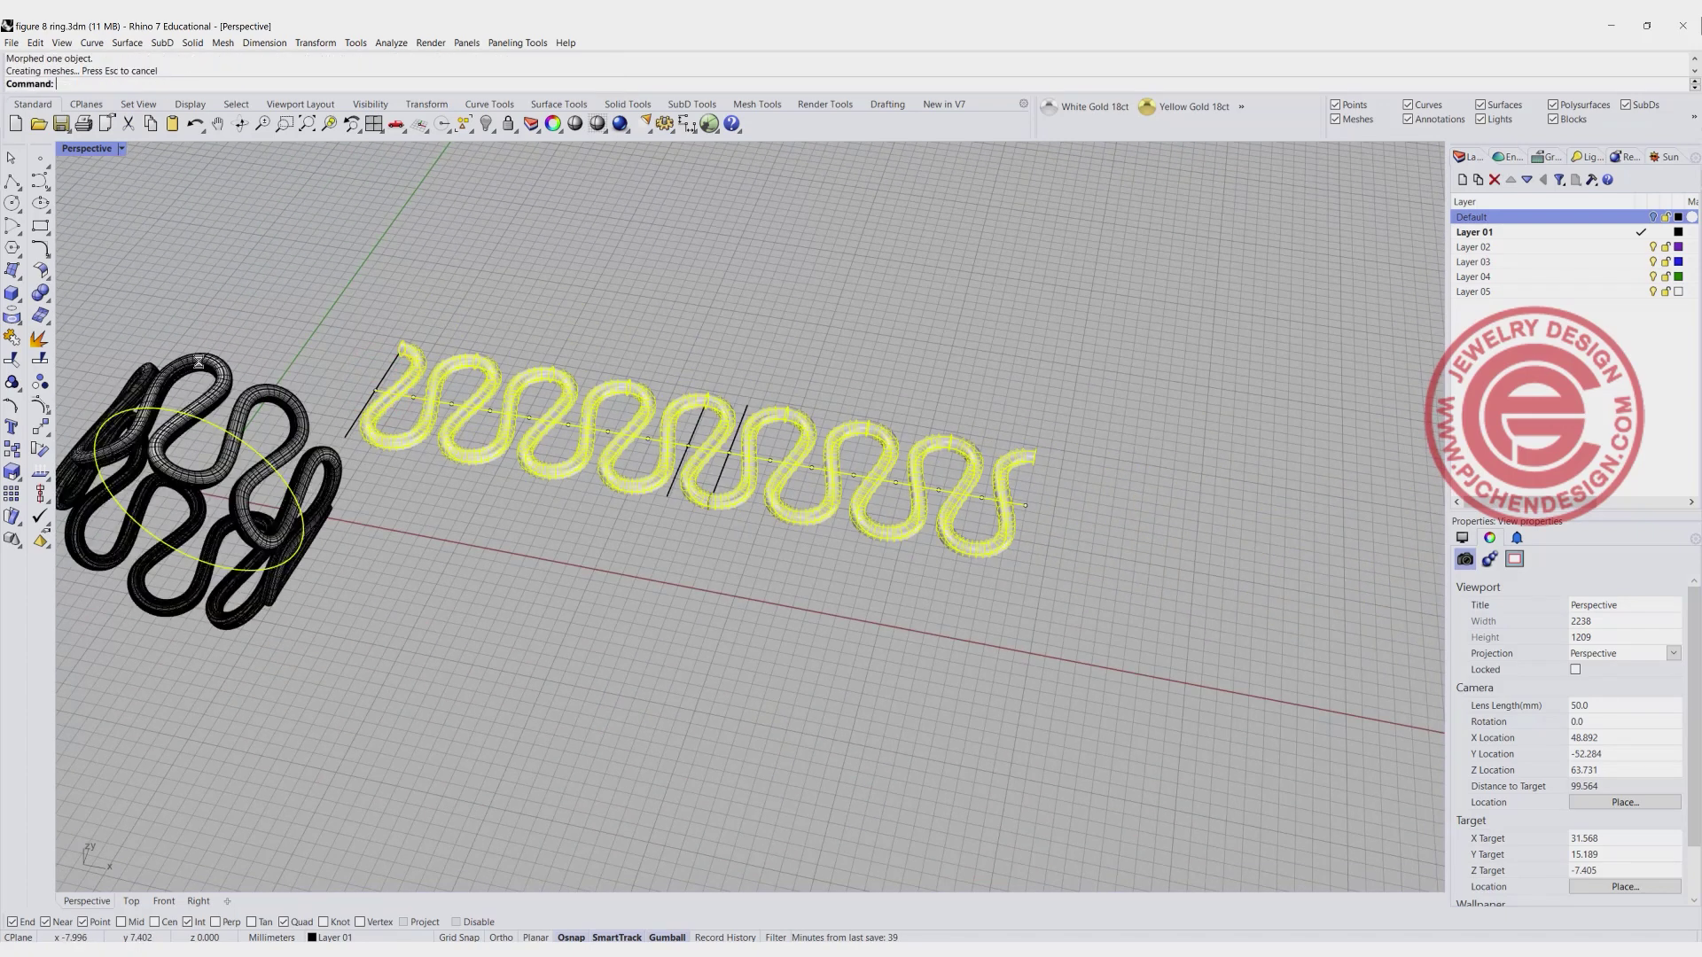
right_click_drag(198, 362, 586, 387)
scroll(428, 347, "up", 3)
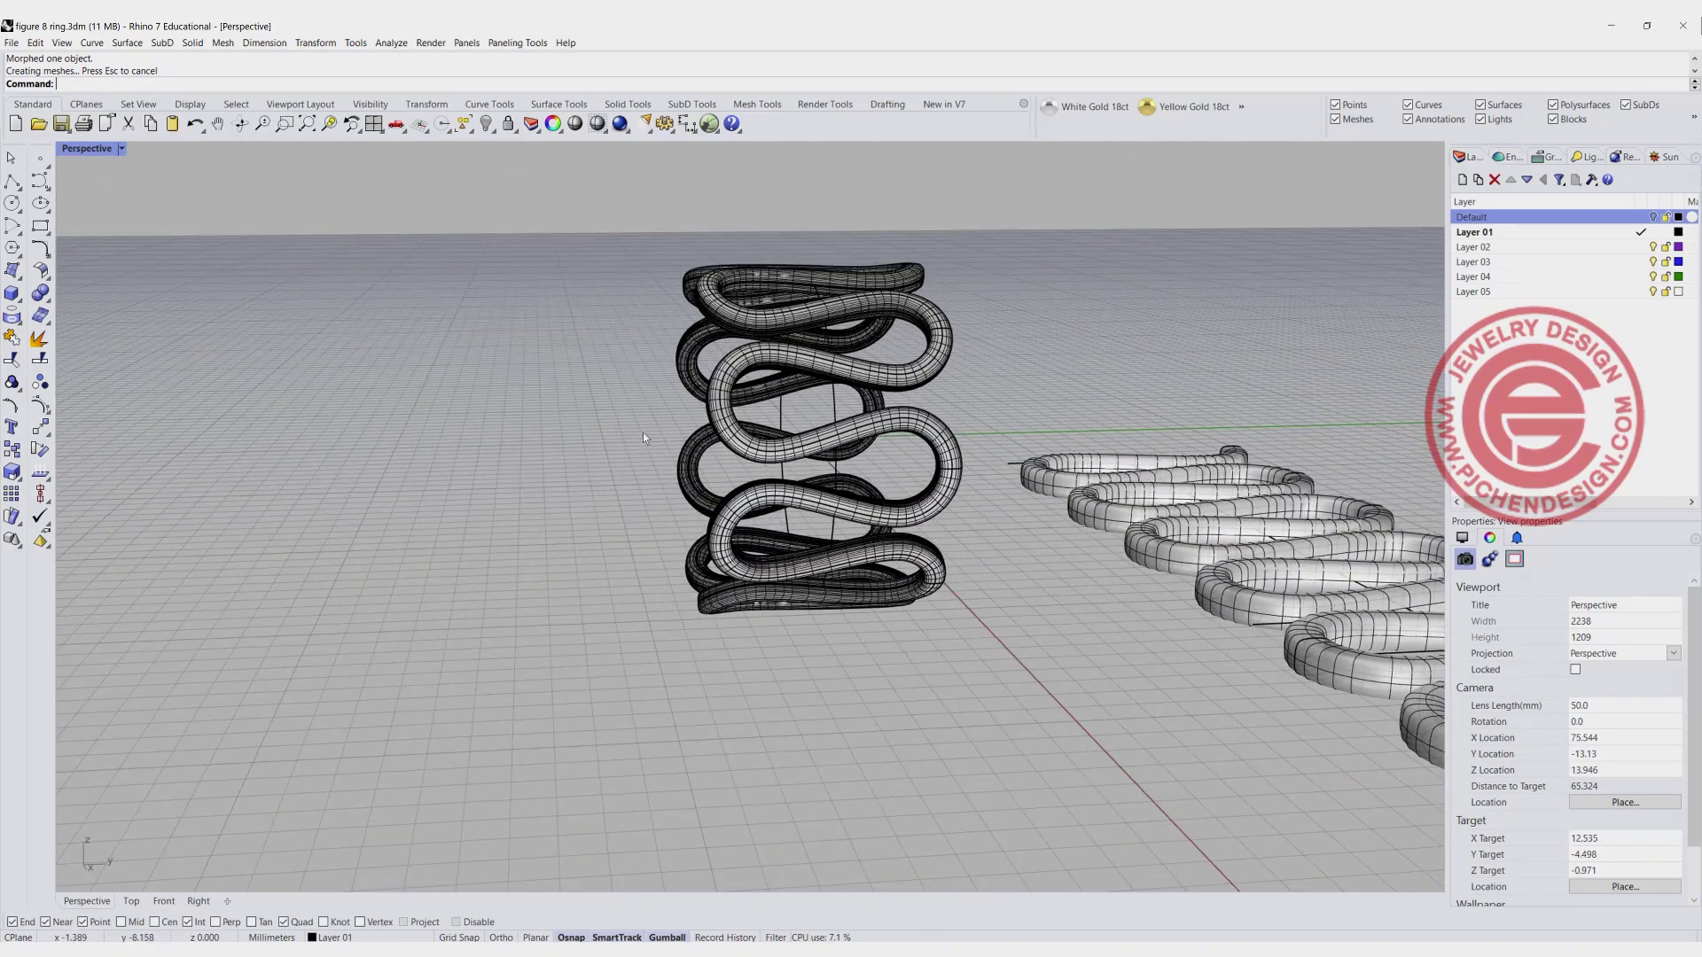
right_click_drag(645, 436, 488, 346)
scroll(489, 346, "down", 3)
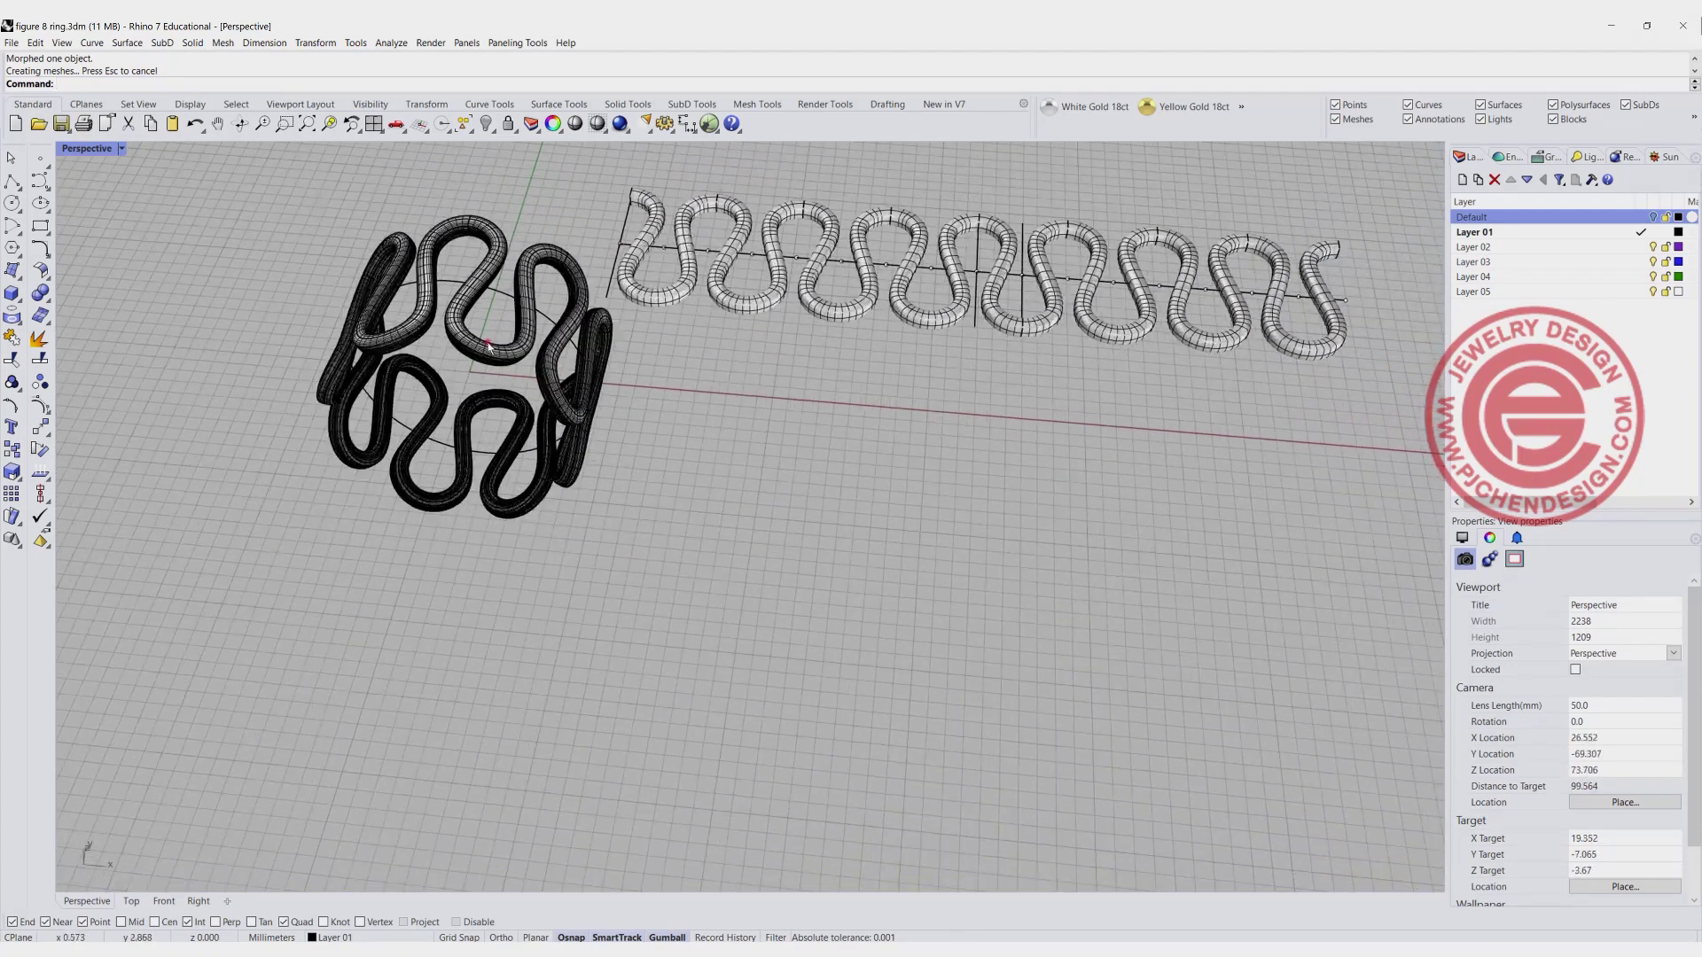
Move the new ring down and left, clear of the circle and strip.
left_click(489, 346)
left_click_drag(489, 346, 226, 723)
left_click(646, 562)
right_click_drag(646, 562, 840, 406)
In the maximized Right view, draw a horizontal line centred on the vertical line's top end.
double_click(100, 149)
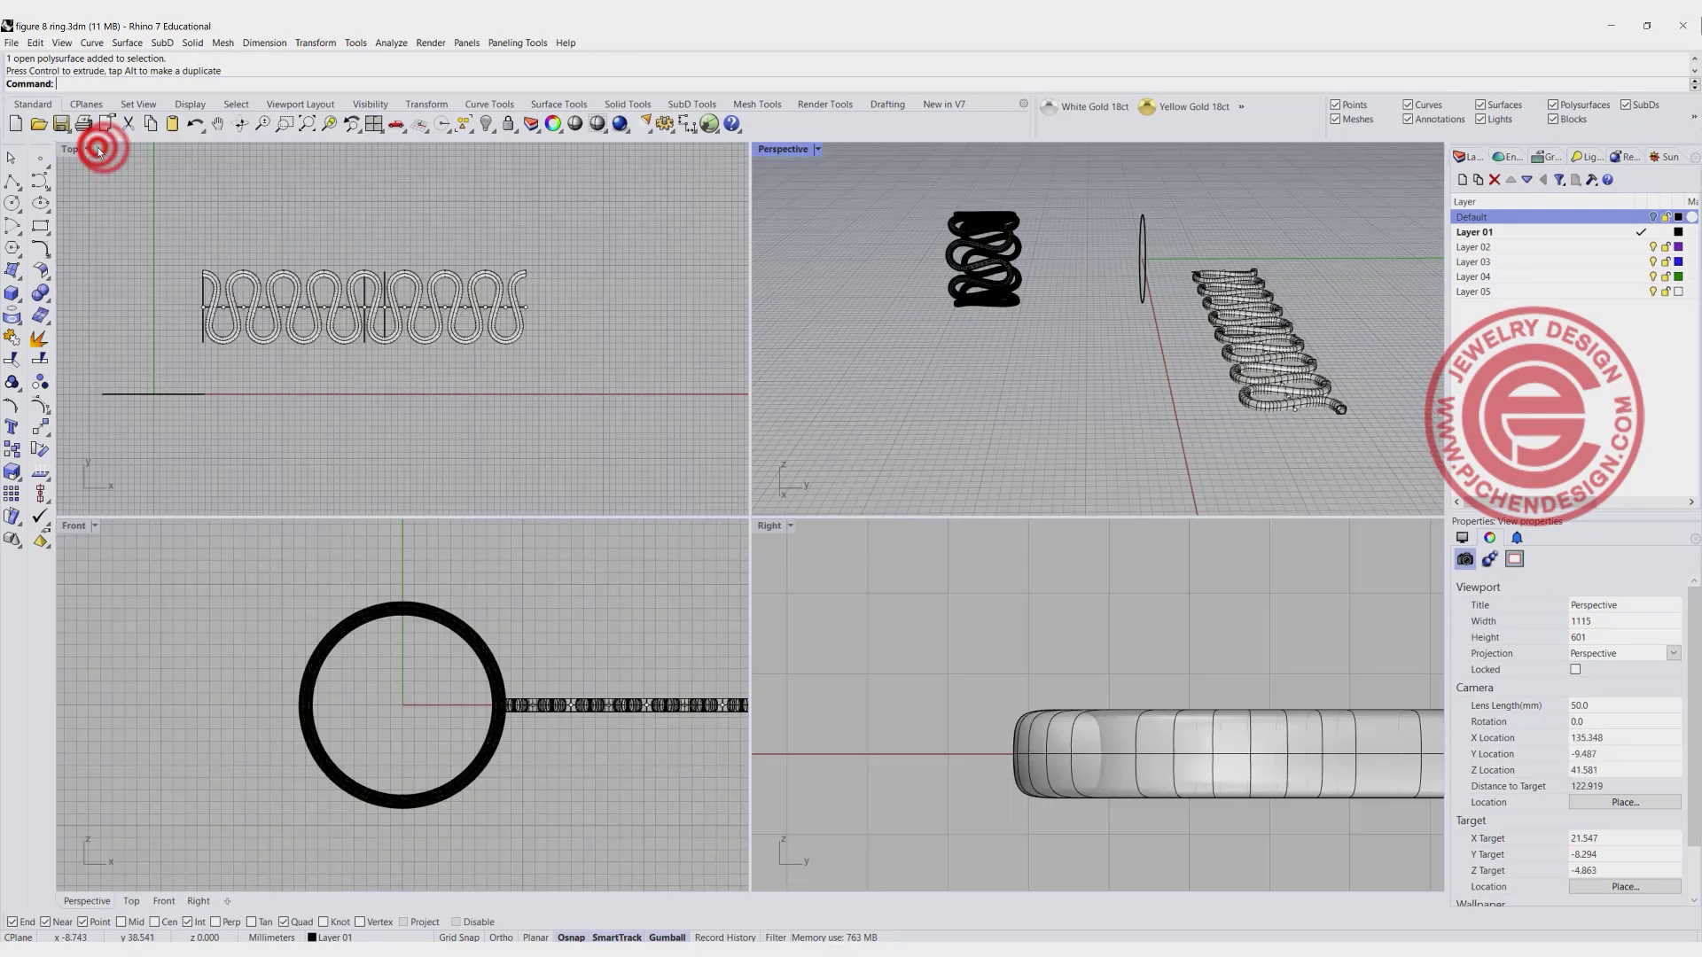
left_click(1103, 678)
scroll(1100, 680, "down", 3)
right_click_drag(1100, 681, 961, 639)
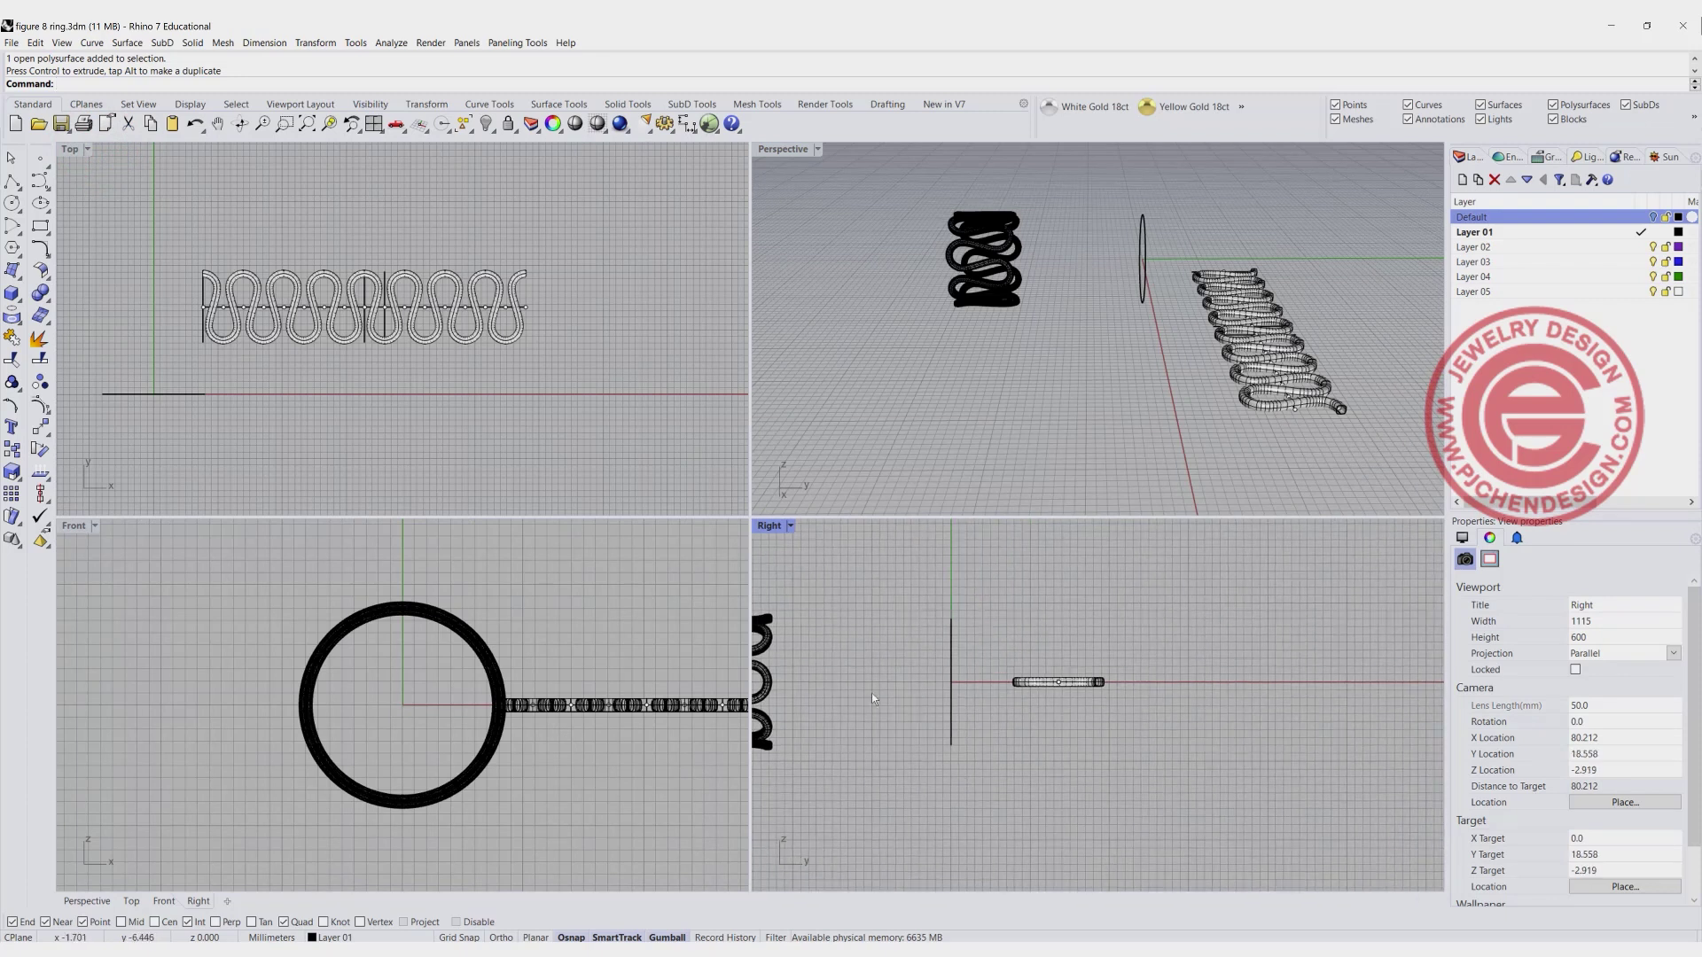
double_click(762, 529)
scroll(422, 379, "up", 2)
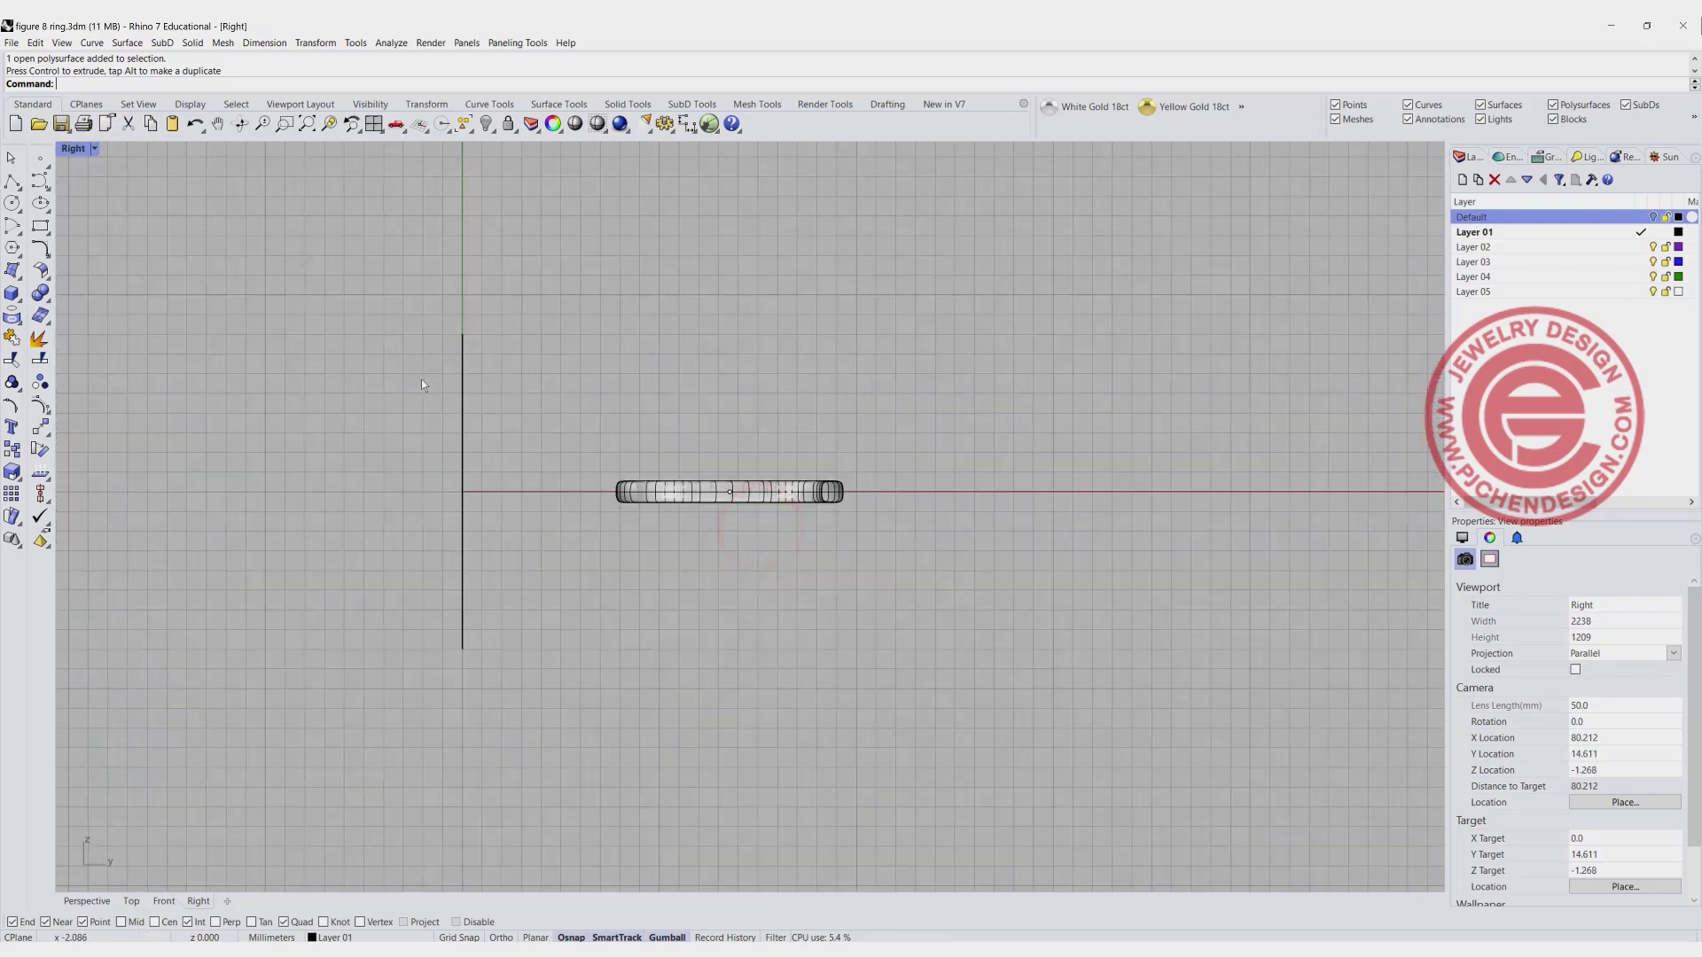
scroll(475, 408, "down", 4)
right_click_drag(475, 410, 516, 426)
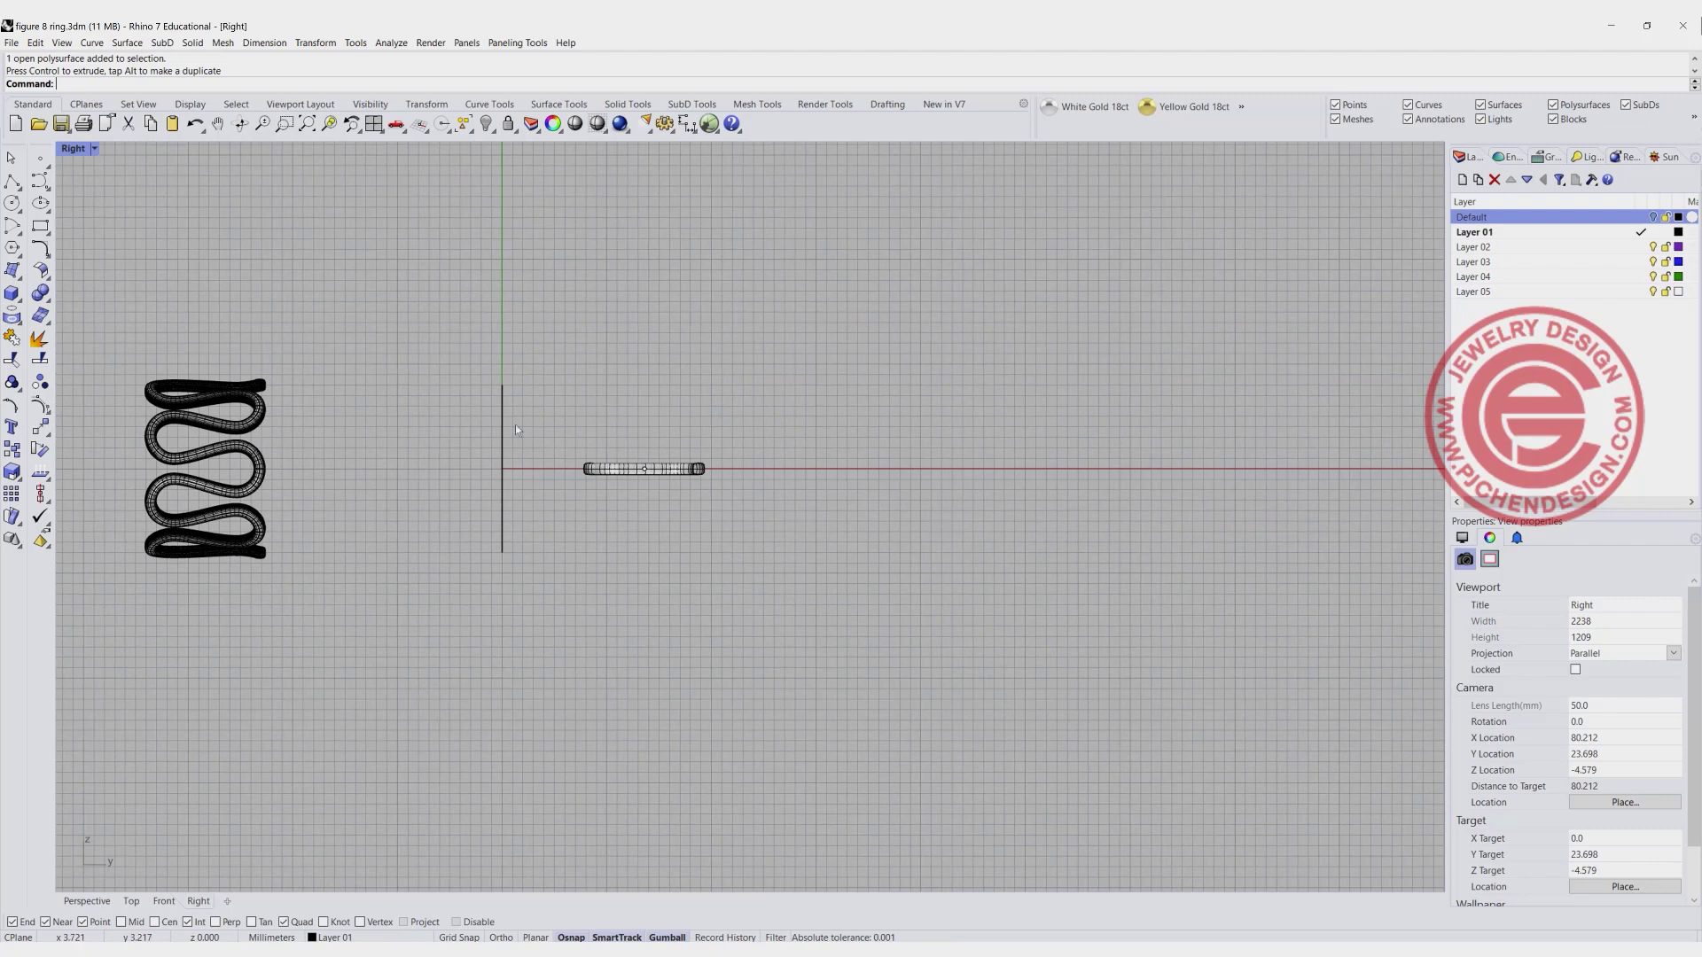
left_click(12, 181)
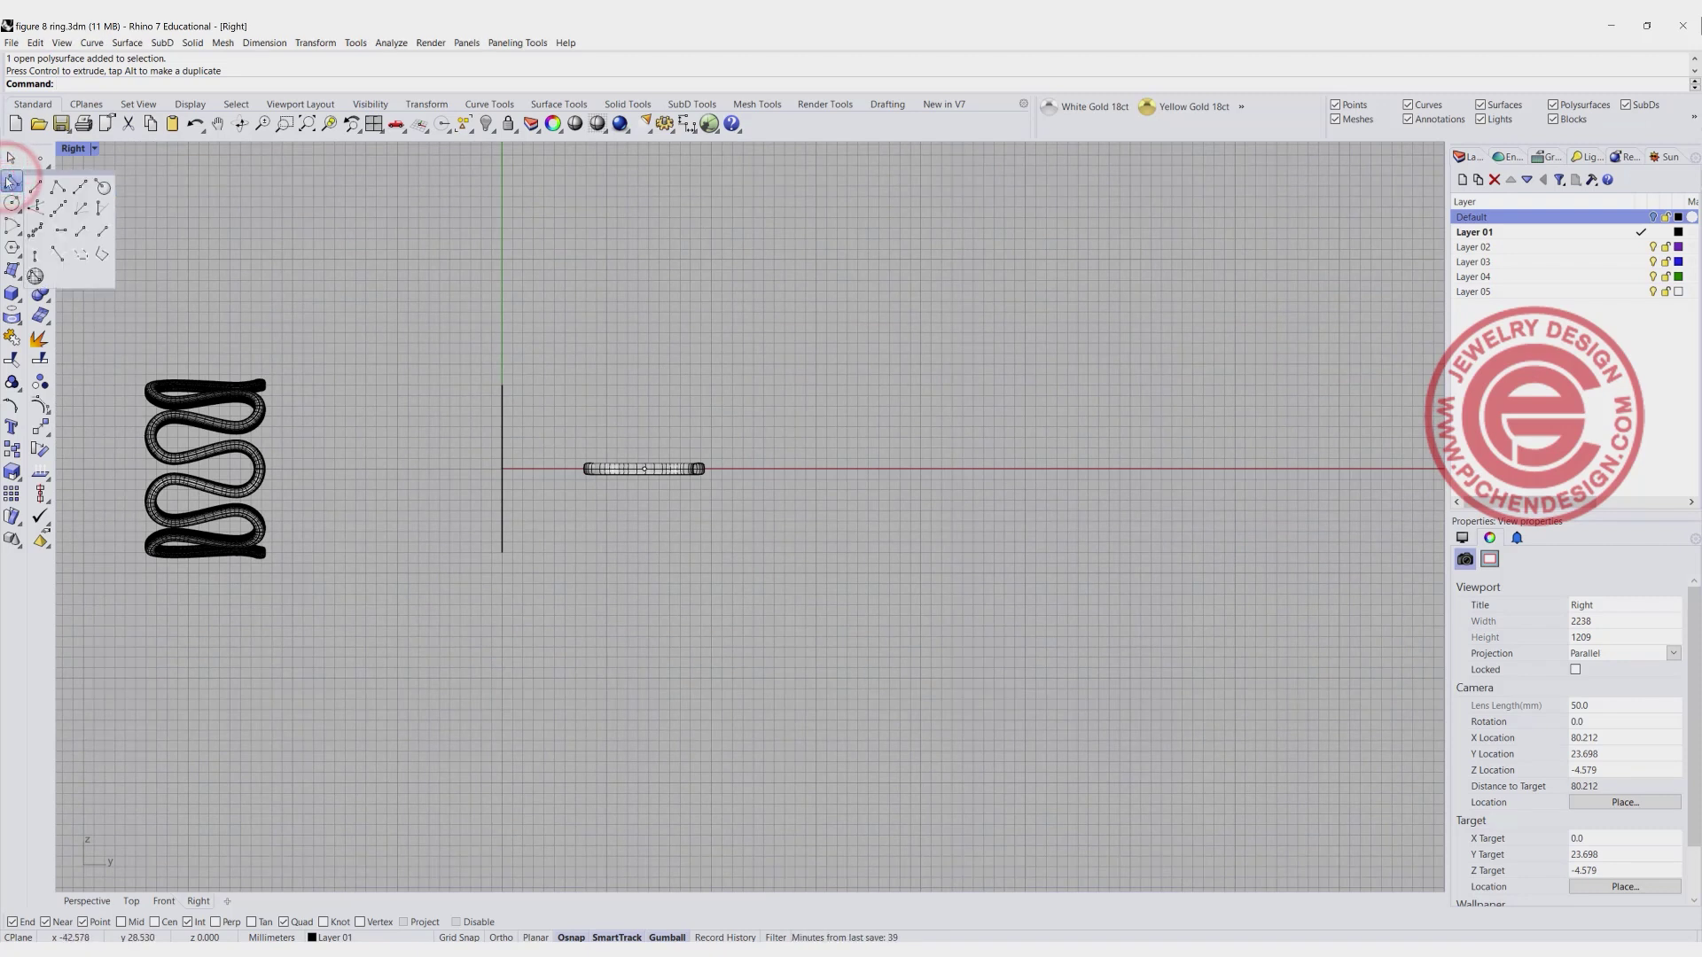
left_click(80, 190)
left_click(502, 386)
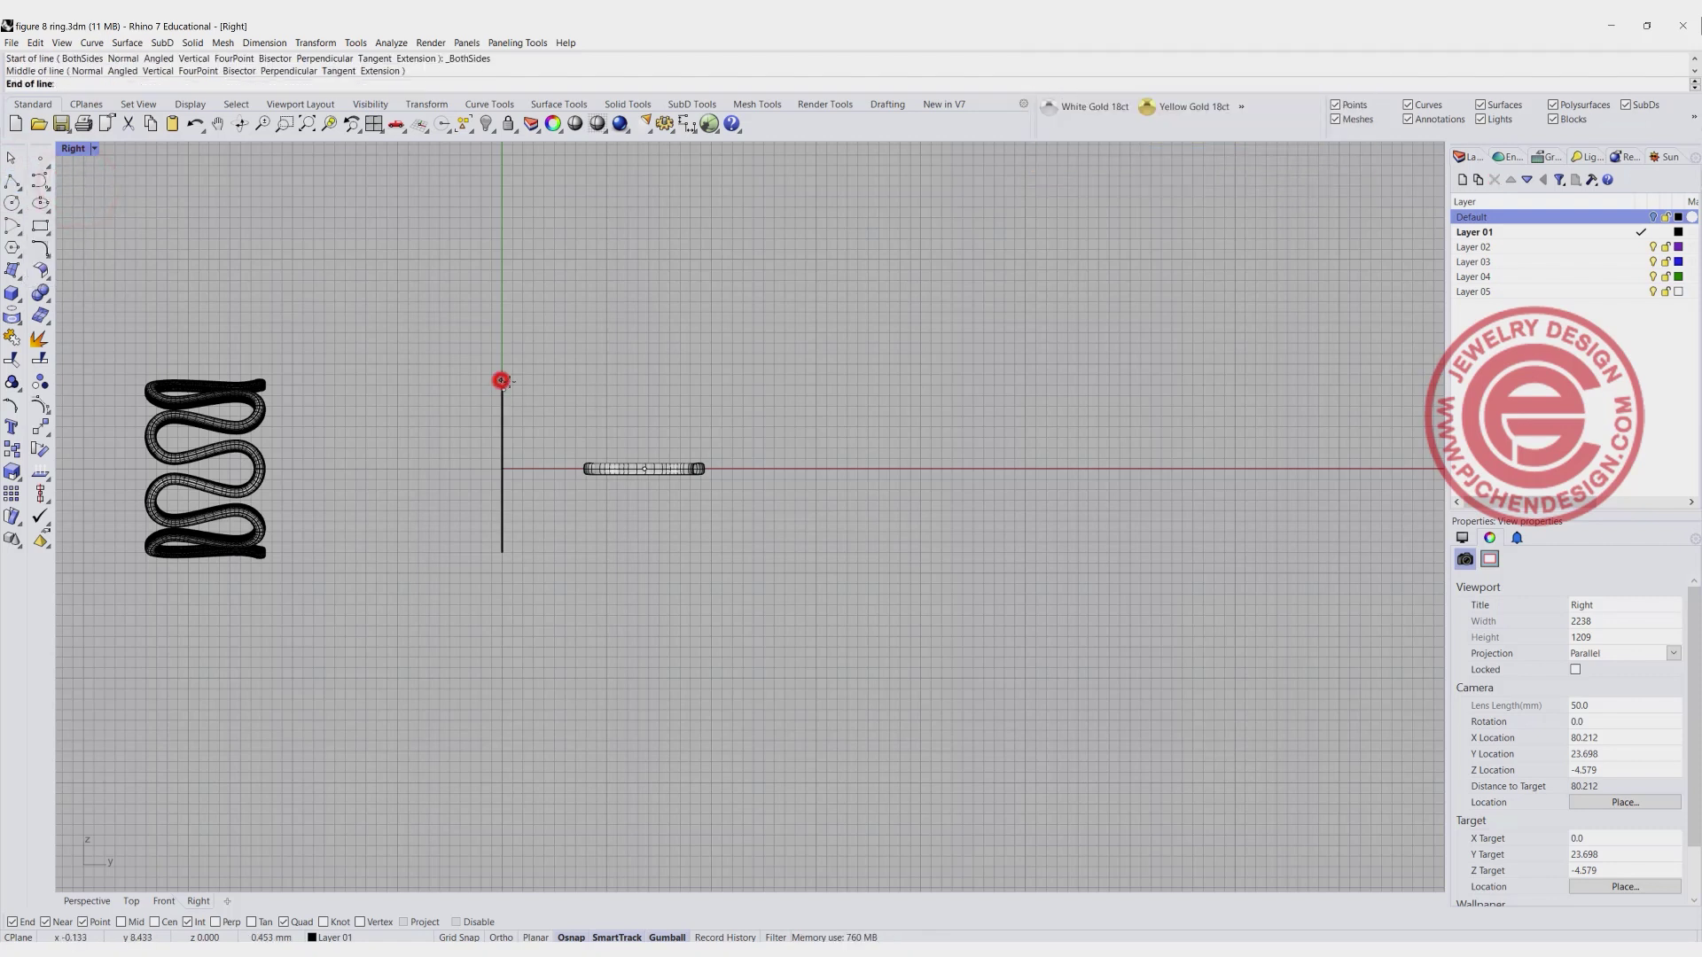
scroll(523, 382, "up", 2)
key("shift")
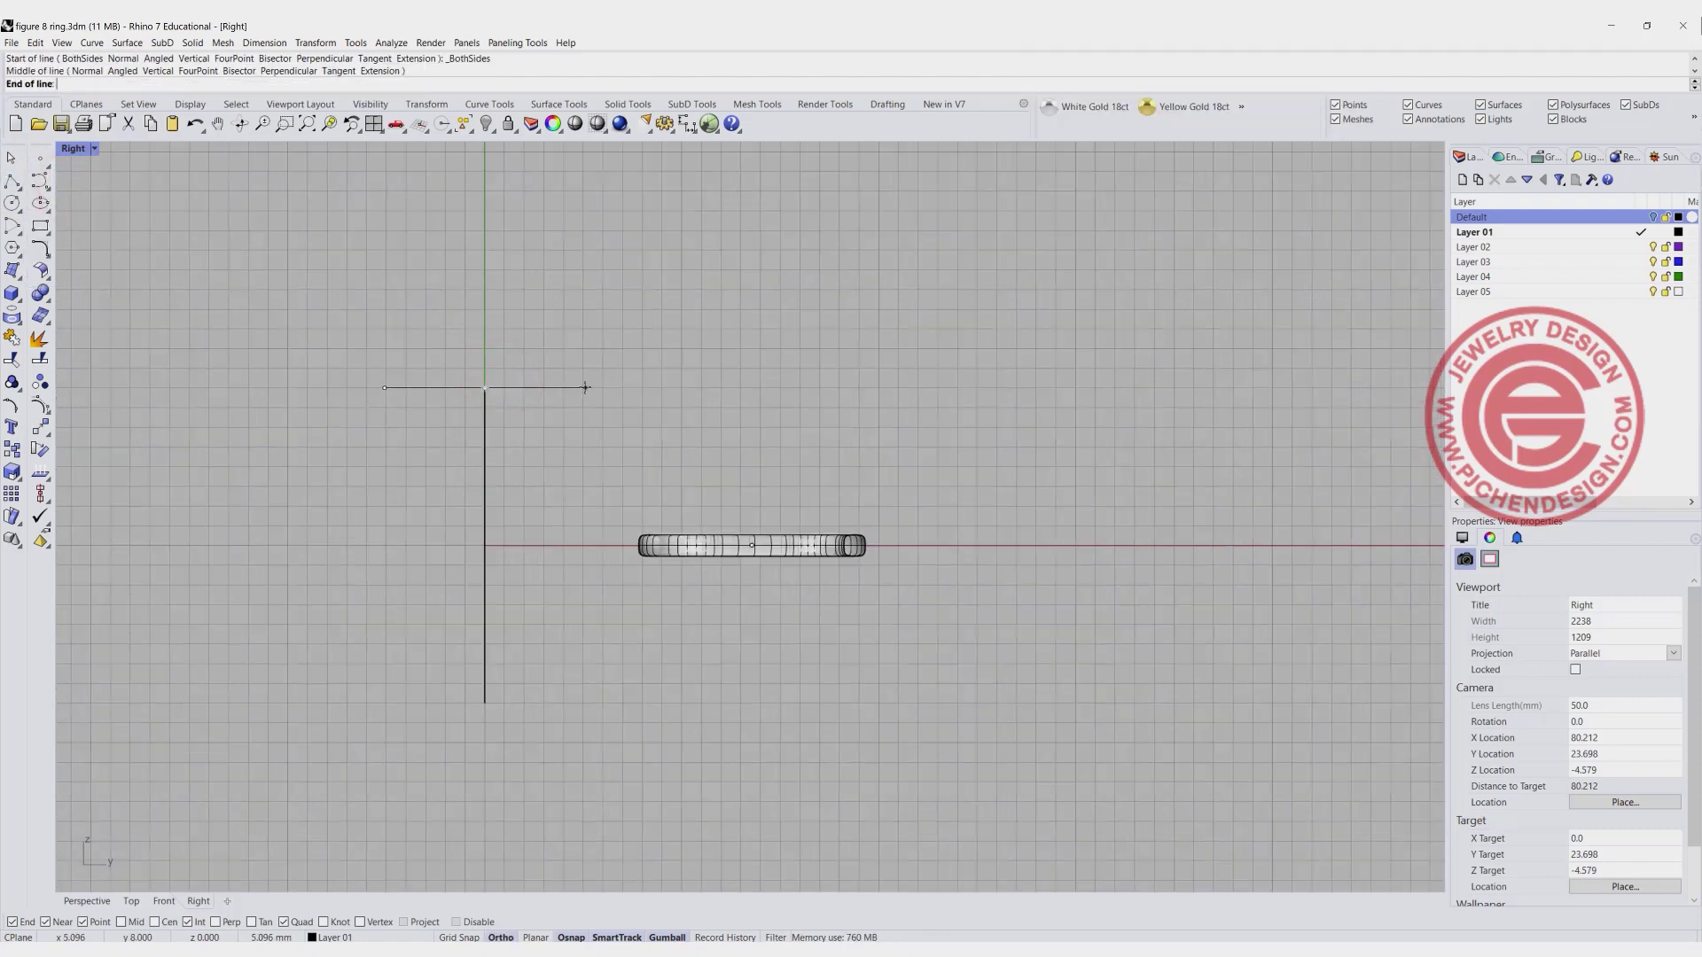
left_click(605, 388)
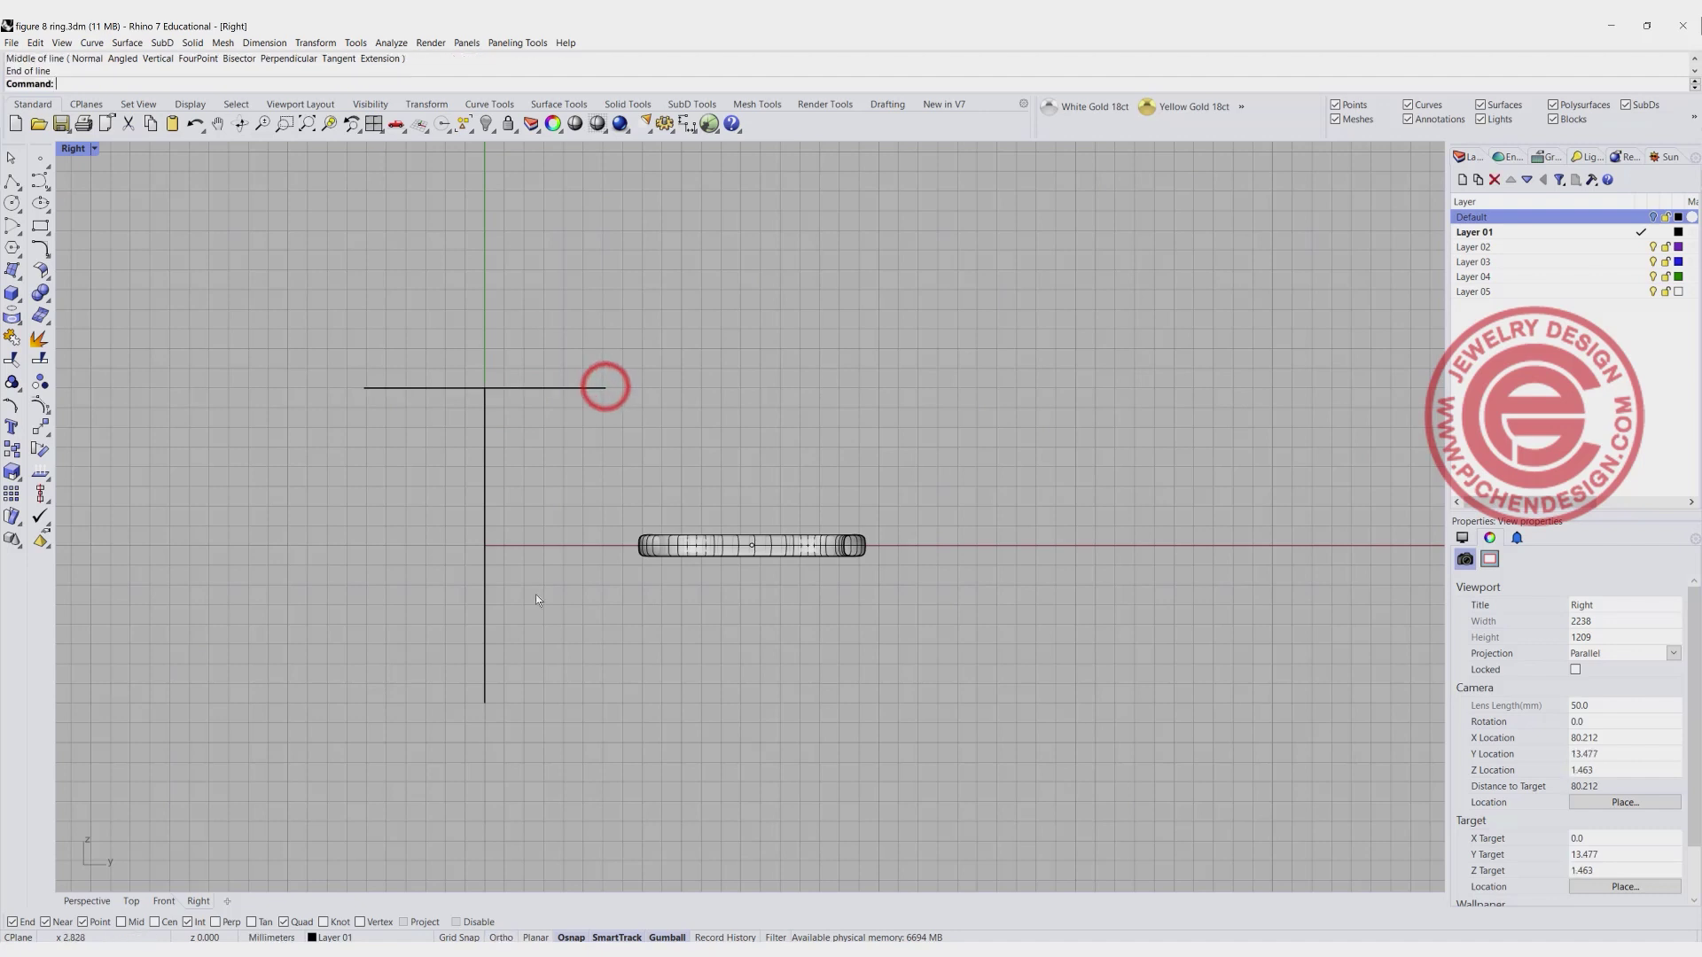
Draw a matching horizontal line centred on the vertical line's bottom end.
key("Return")
left_click(484, 703)
key("shift")
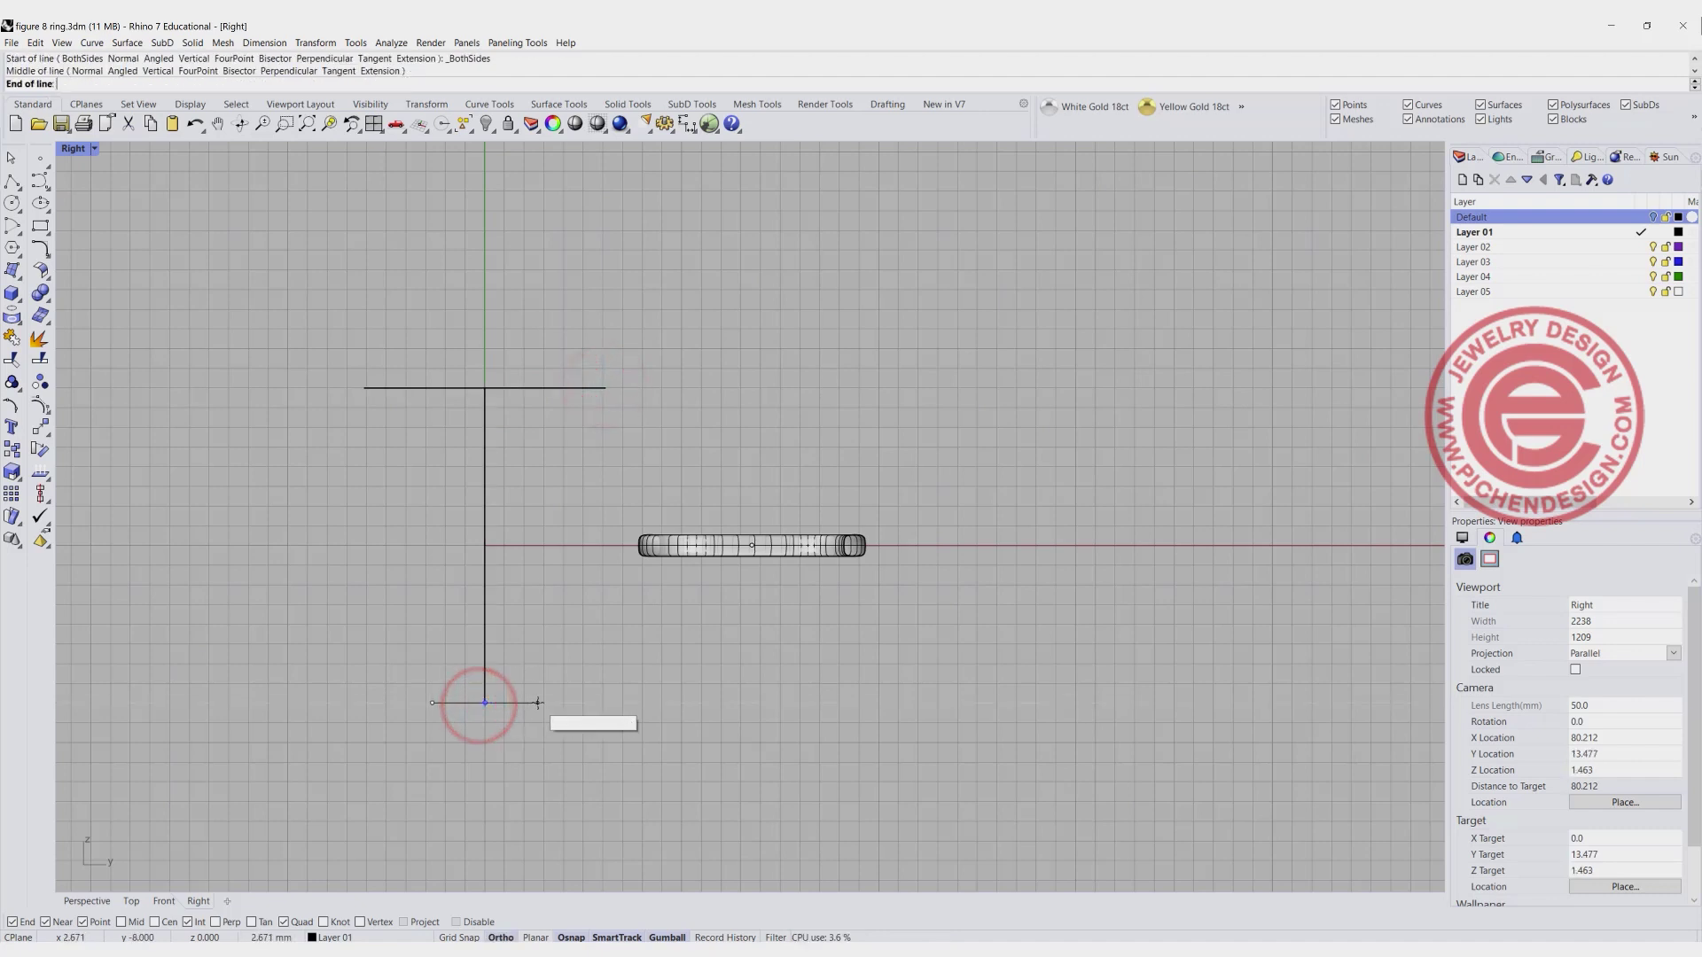
left_click(549, 703)
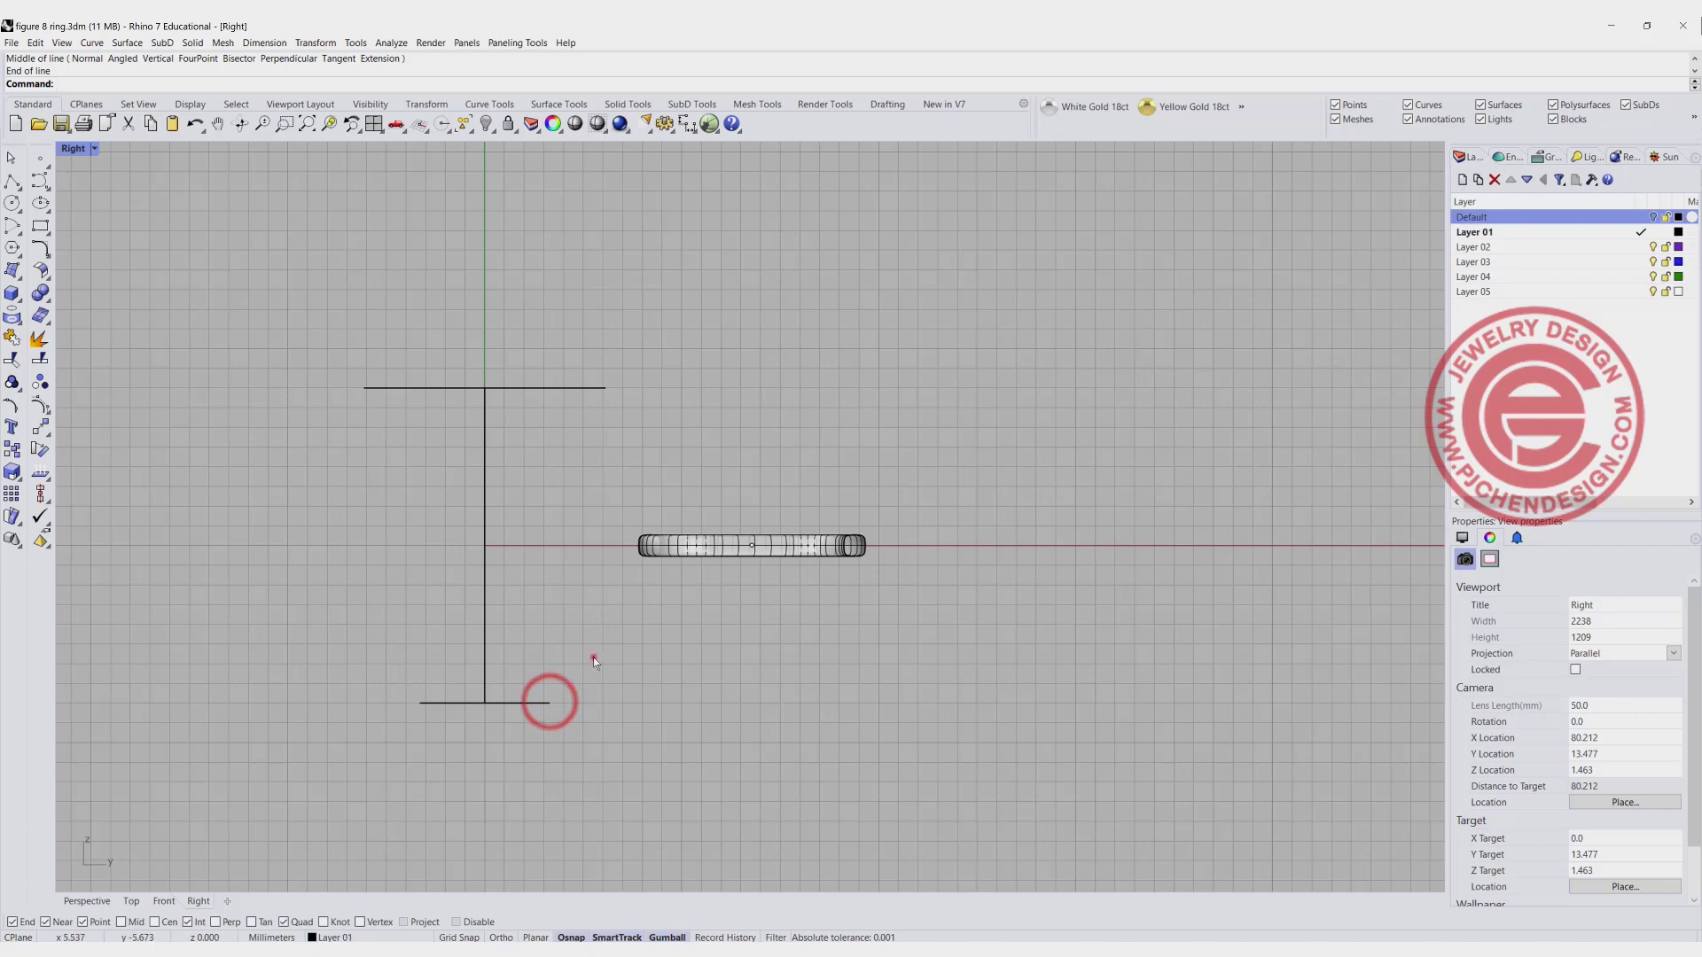
Sweep the two horizontal lines around the 16 mm circle as a closed Sweep 1 Rail band.
double_click(73, 148)
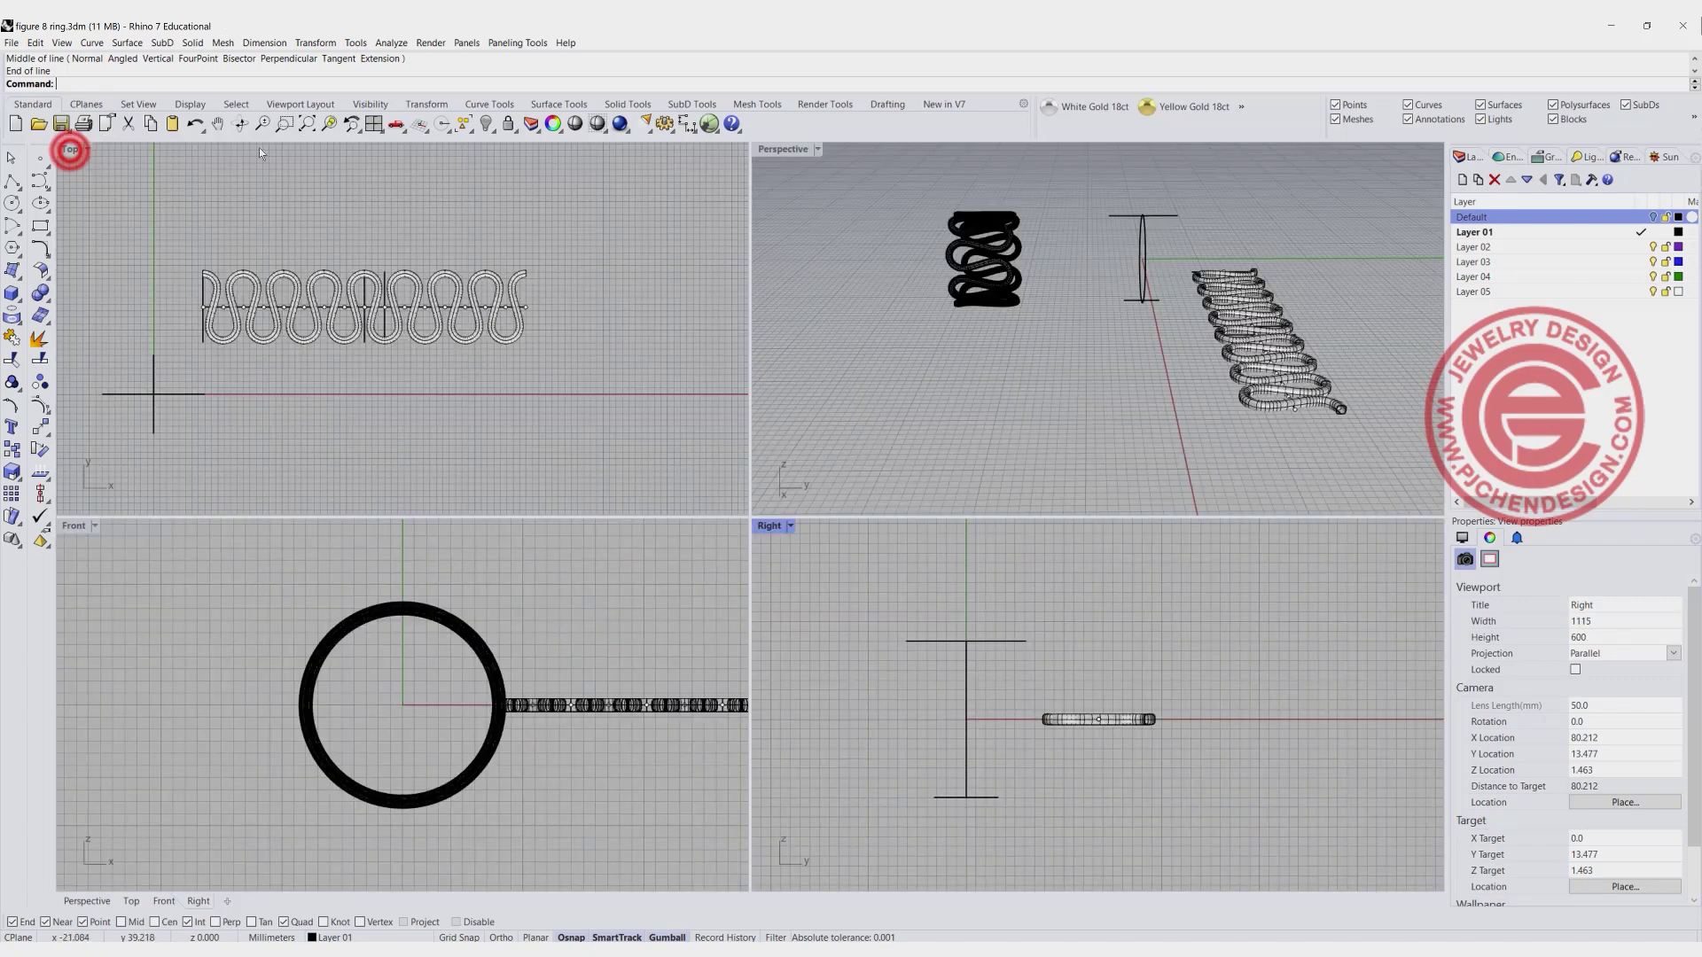
double_click(782, 148)
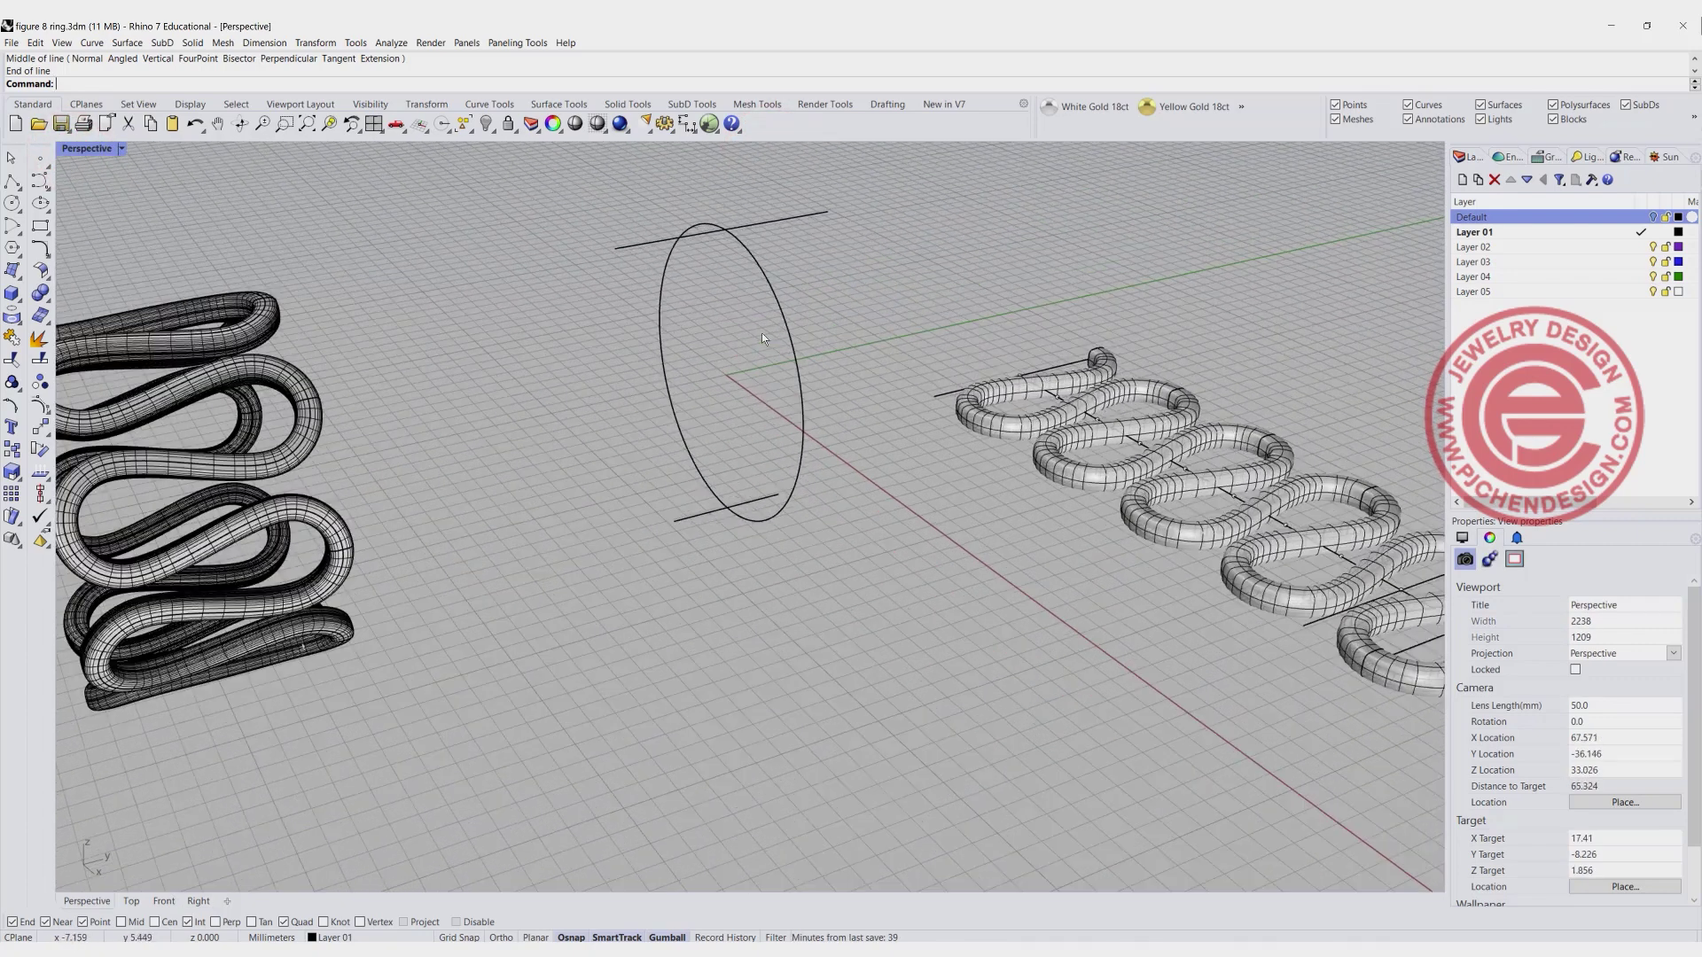
right_click_drag(763, 338, 802, 364)
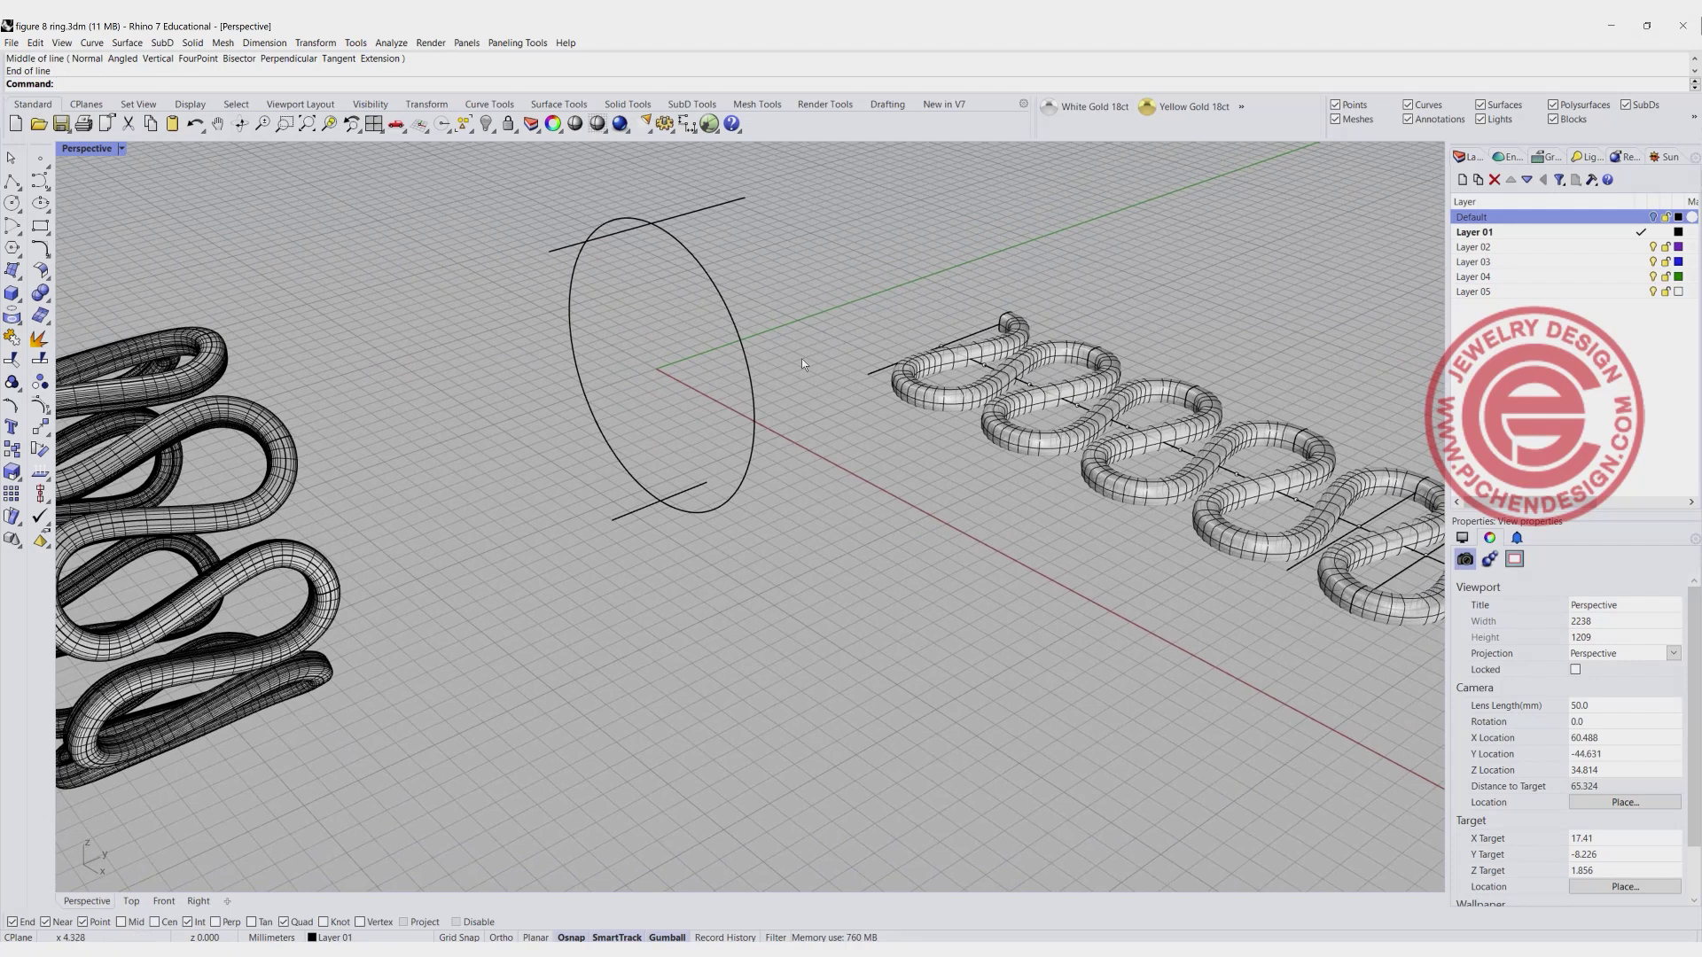
left_click(135, 45)
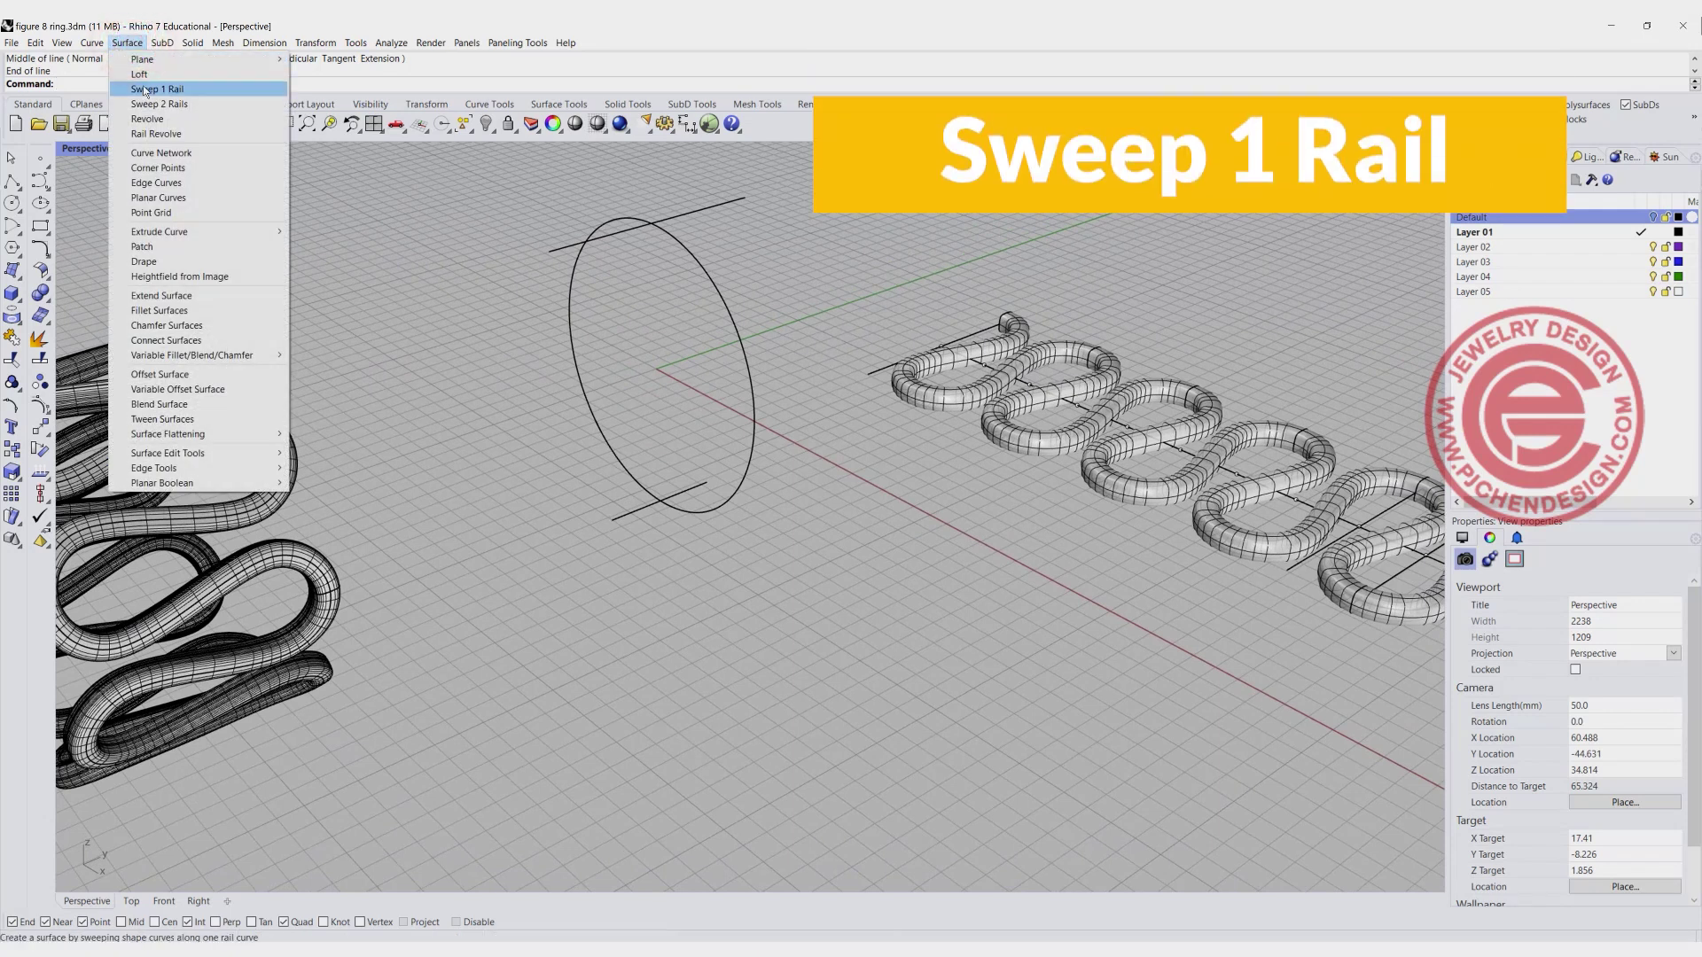
left_click(145, 89)
left_click(671, 236)
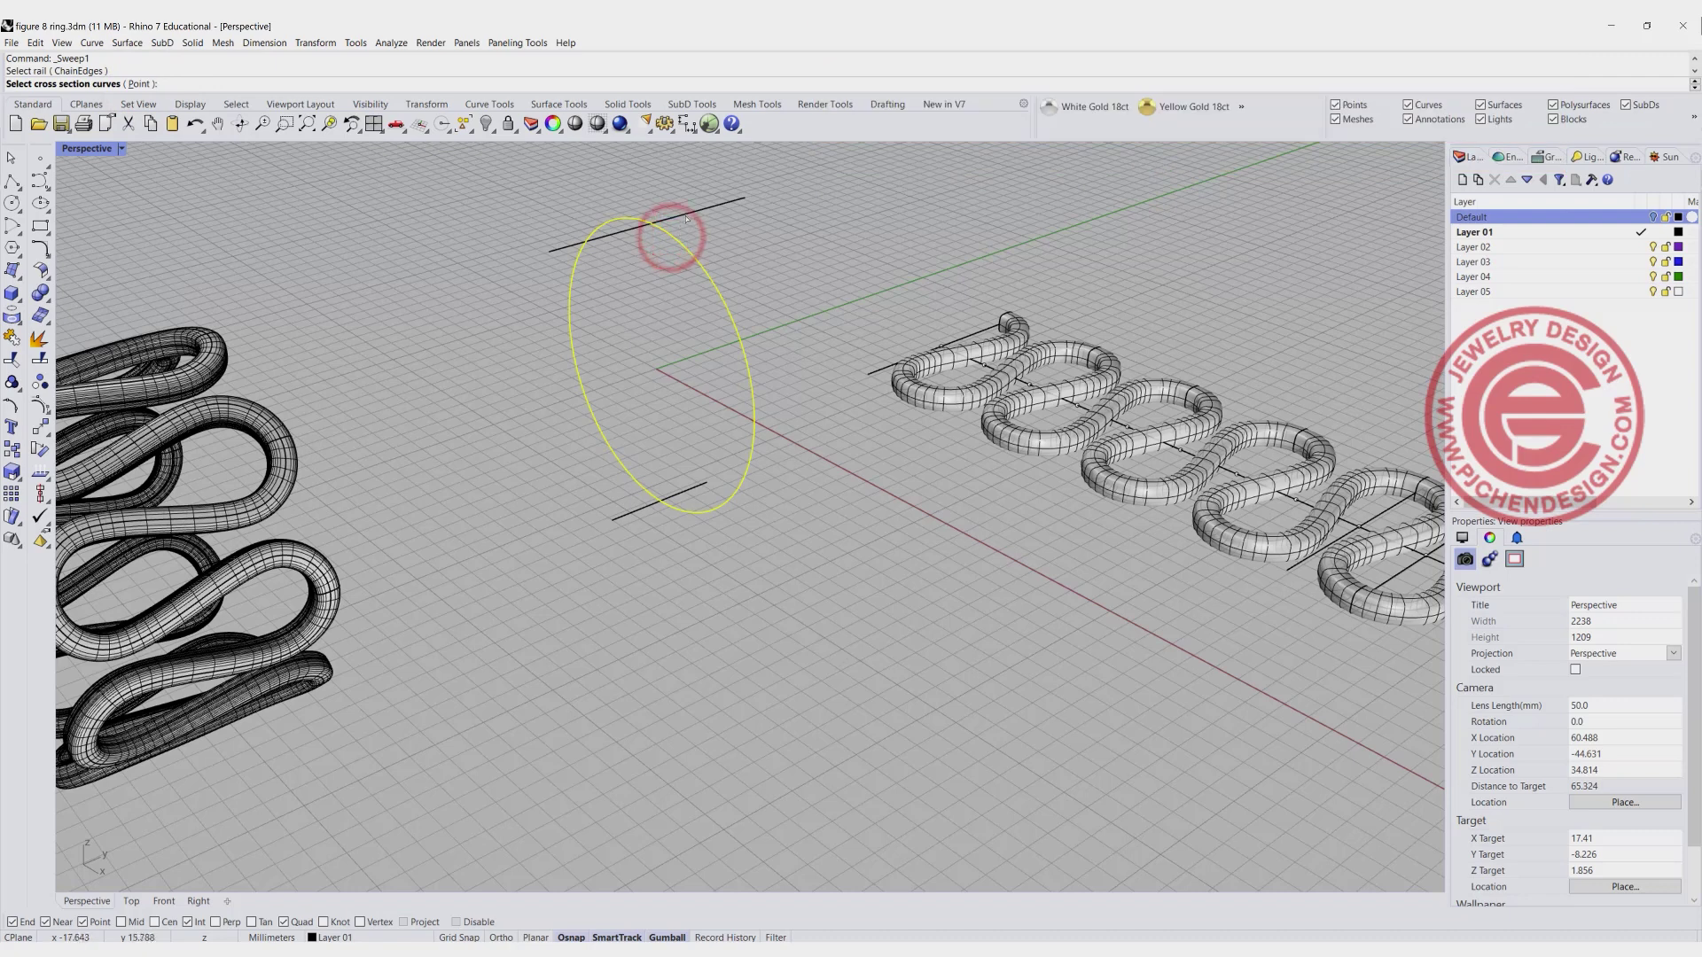
left_click(688, 213)
left_click(692, 490)
key("Return")
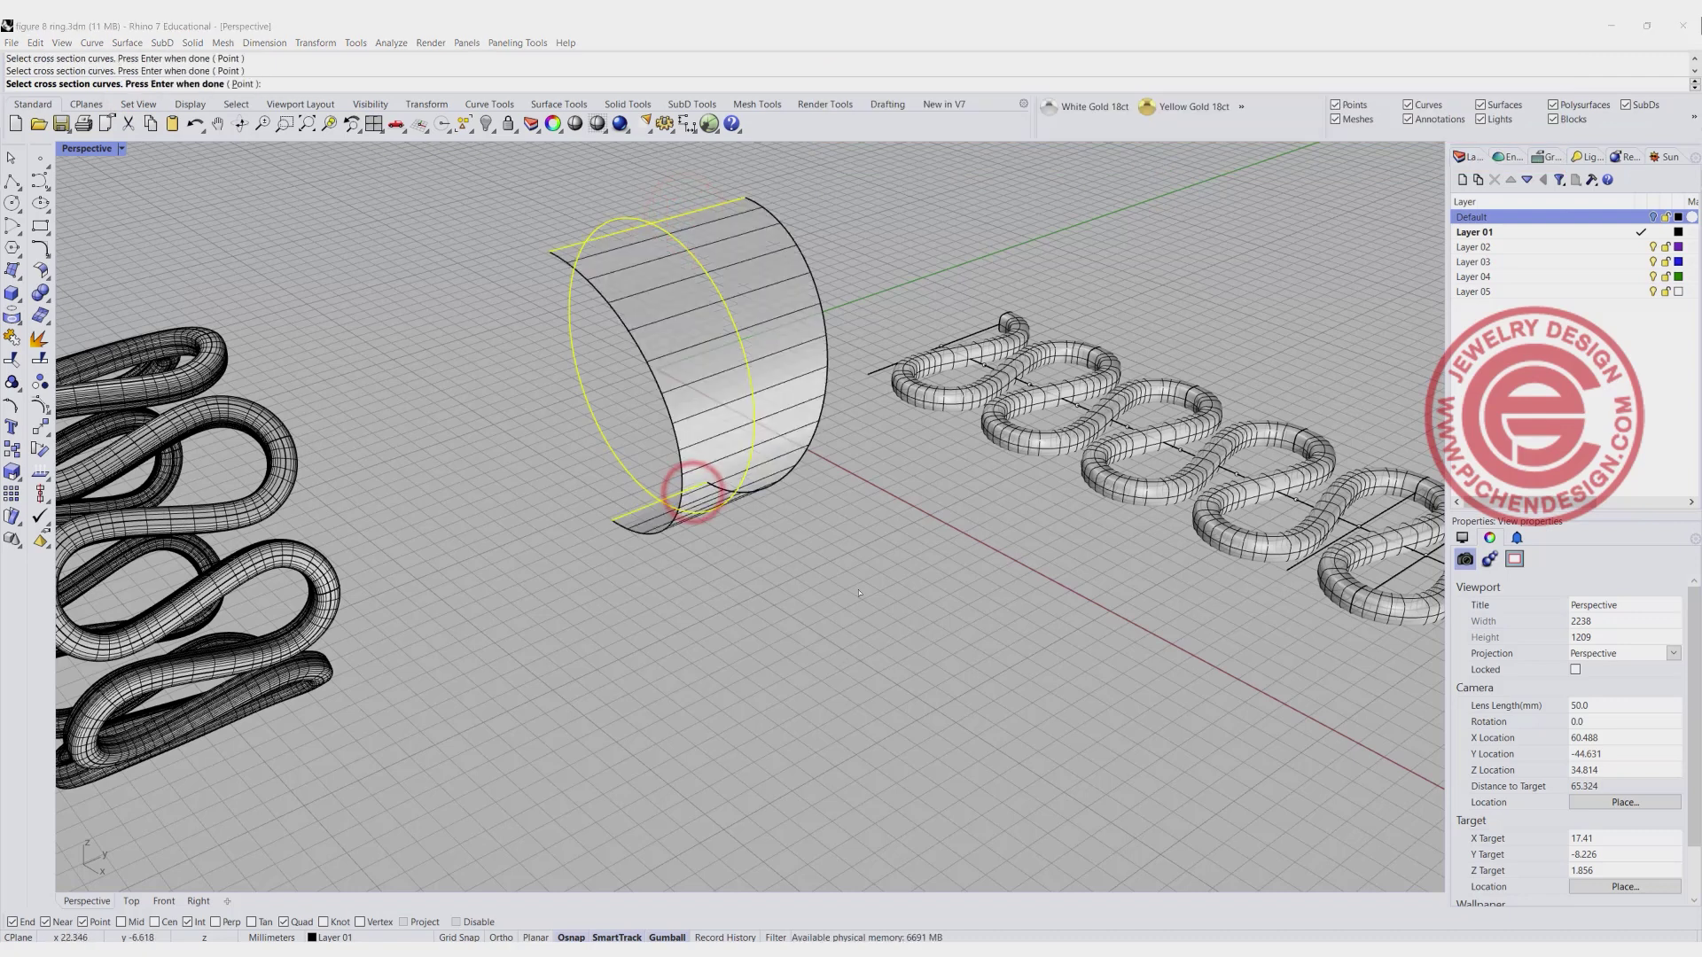
right_click_drag(858, 593, 815, 449)
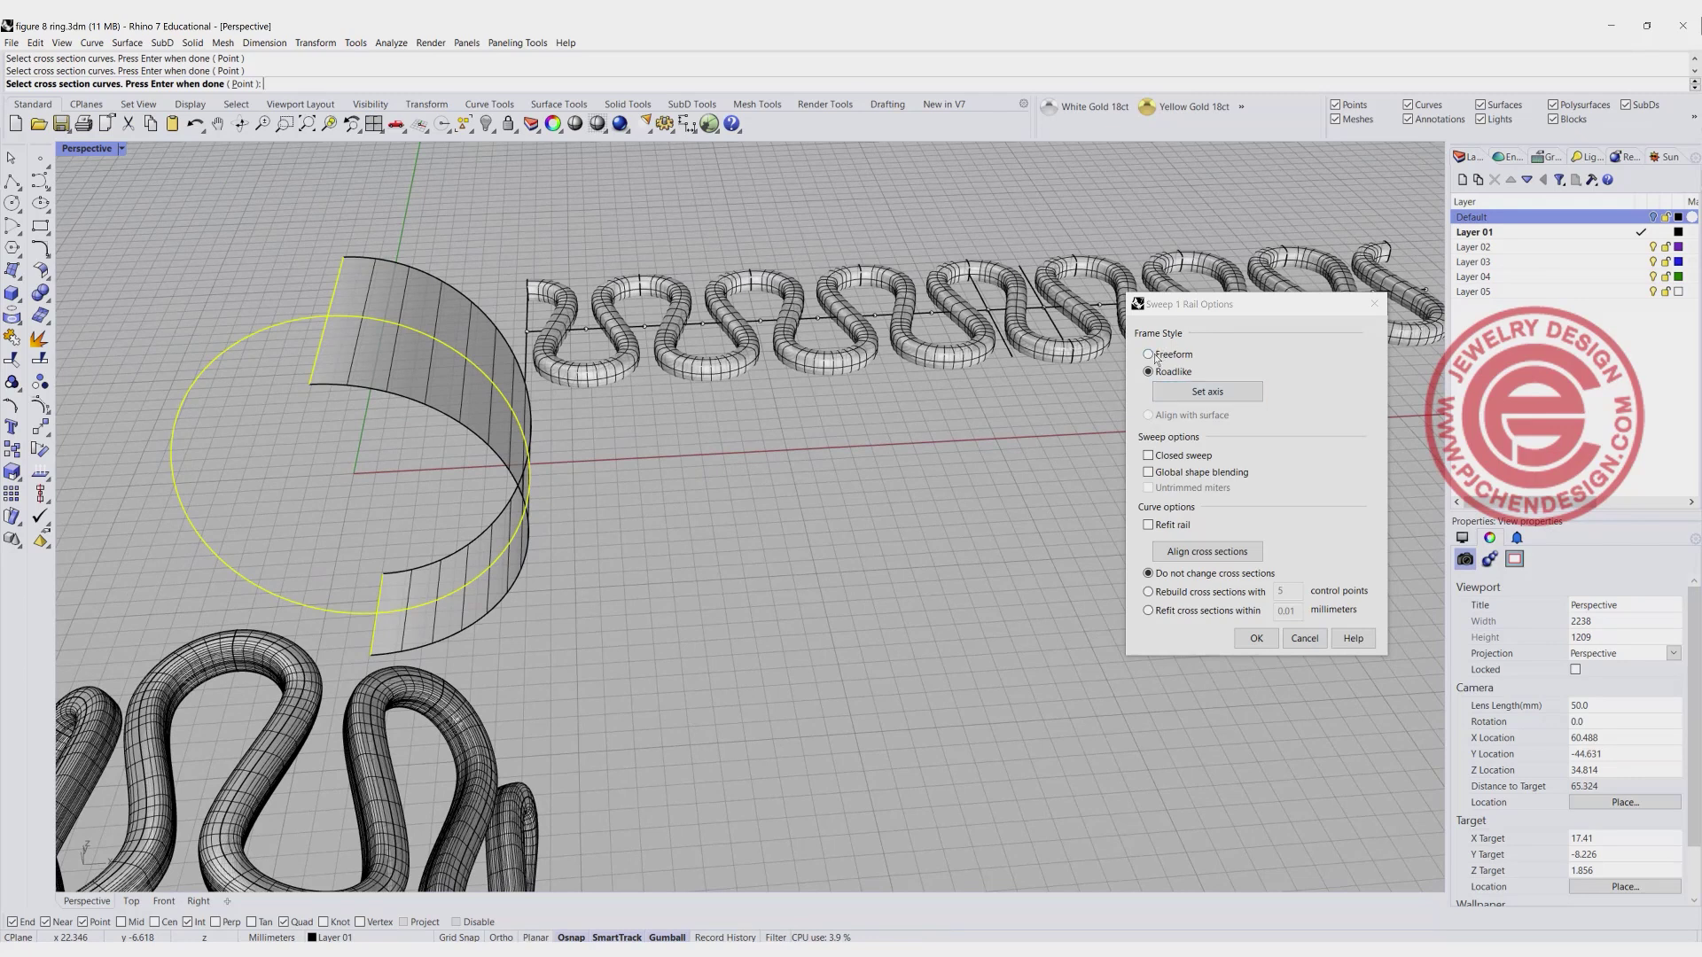
left_click(1148, 455)
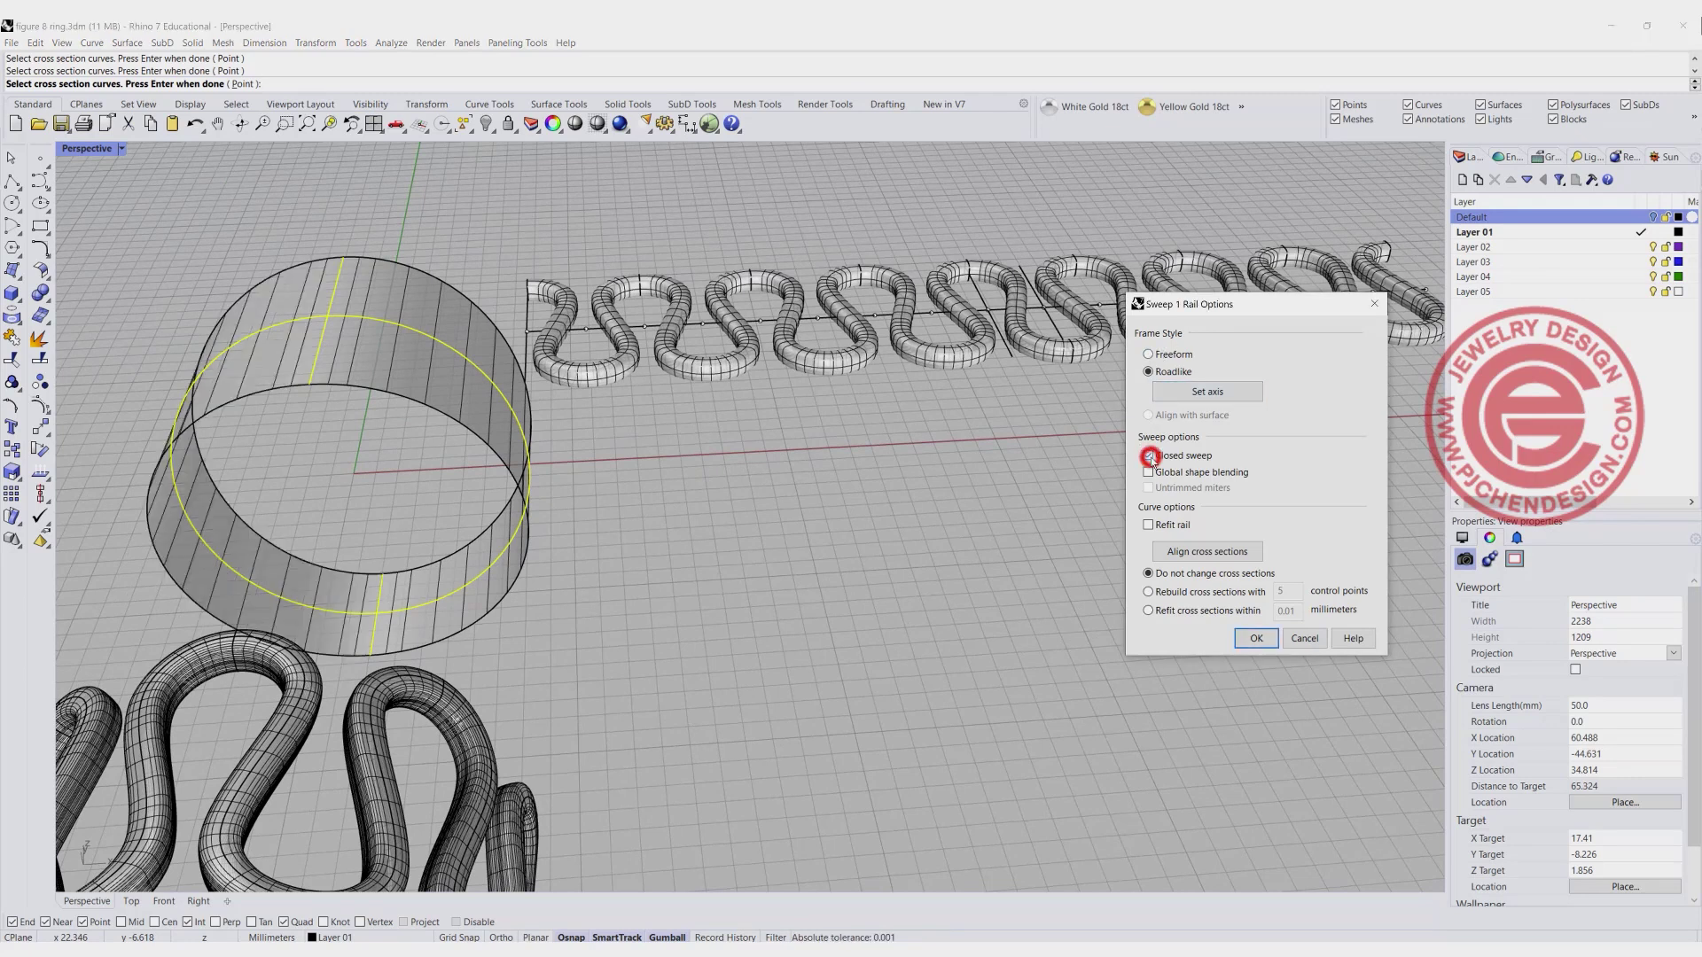
left_click(1250, 637)
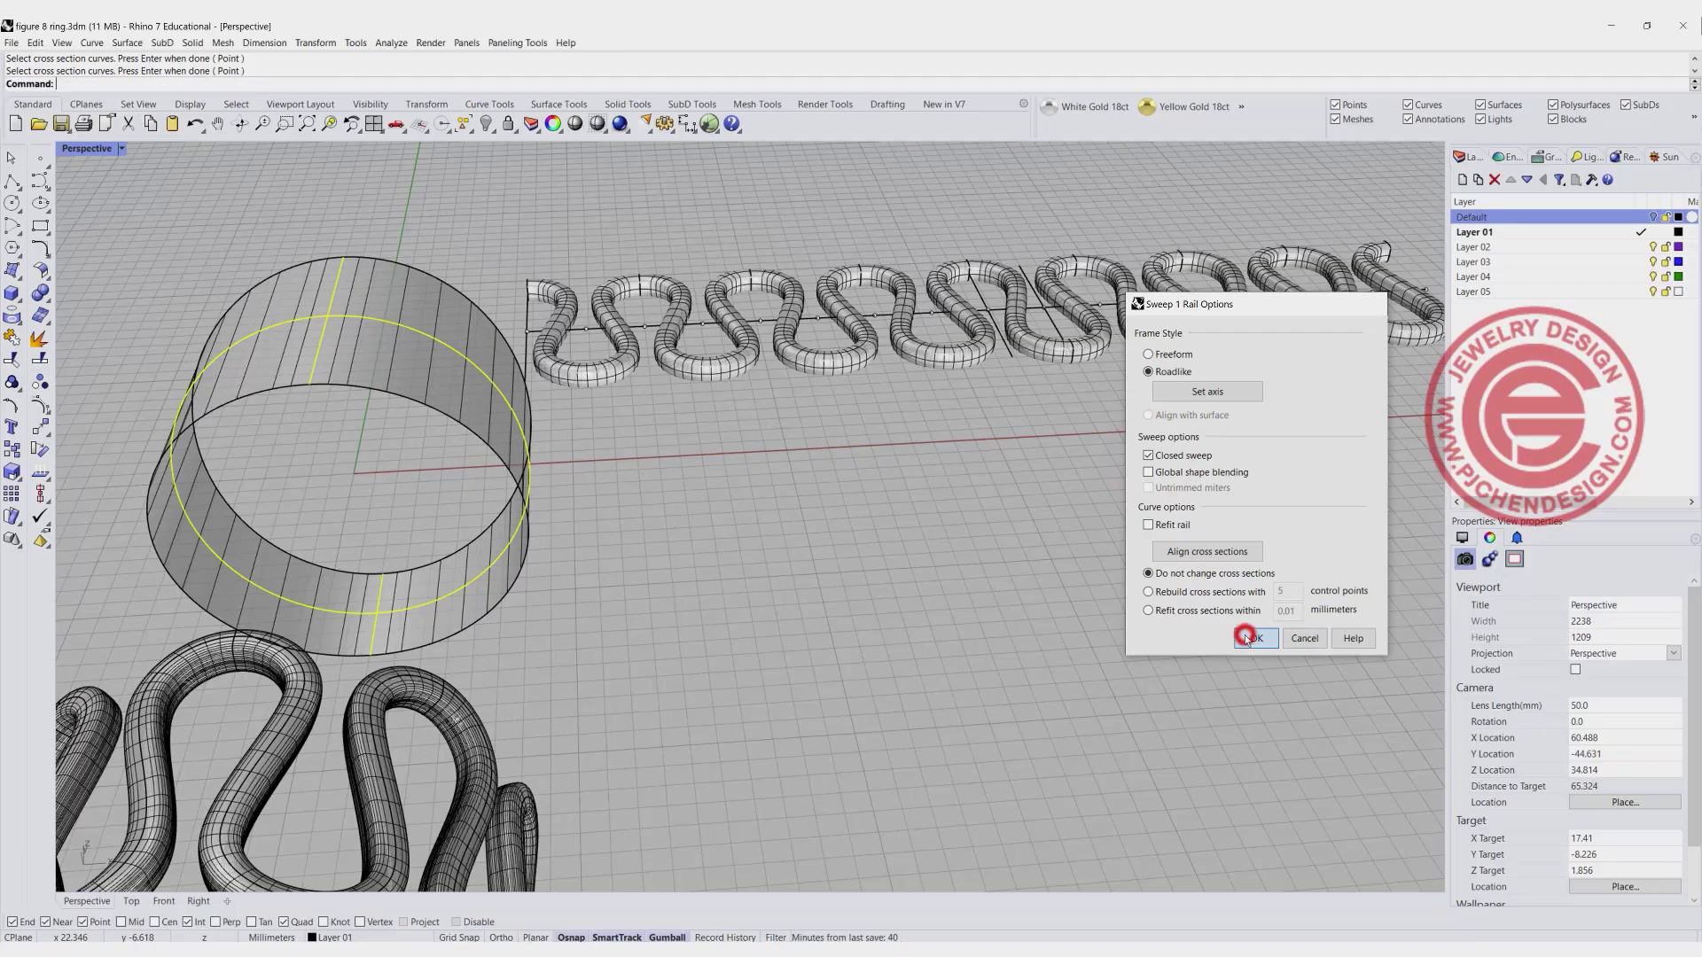
right_click_drag(1242, 631, 674, 359)
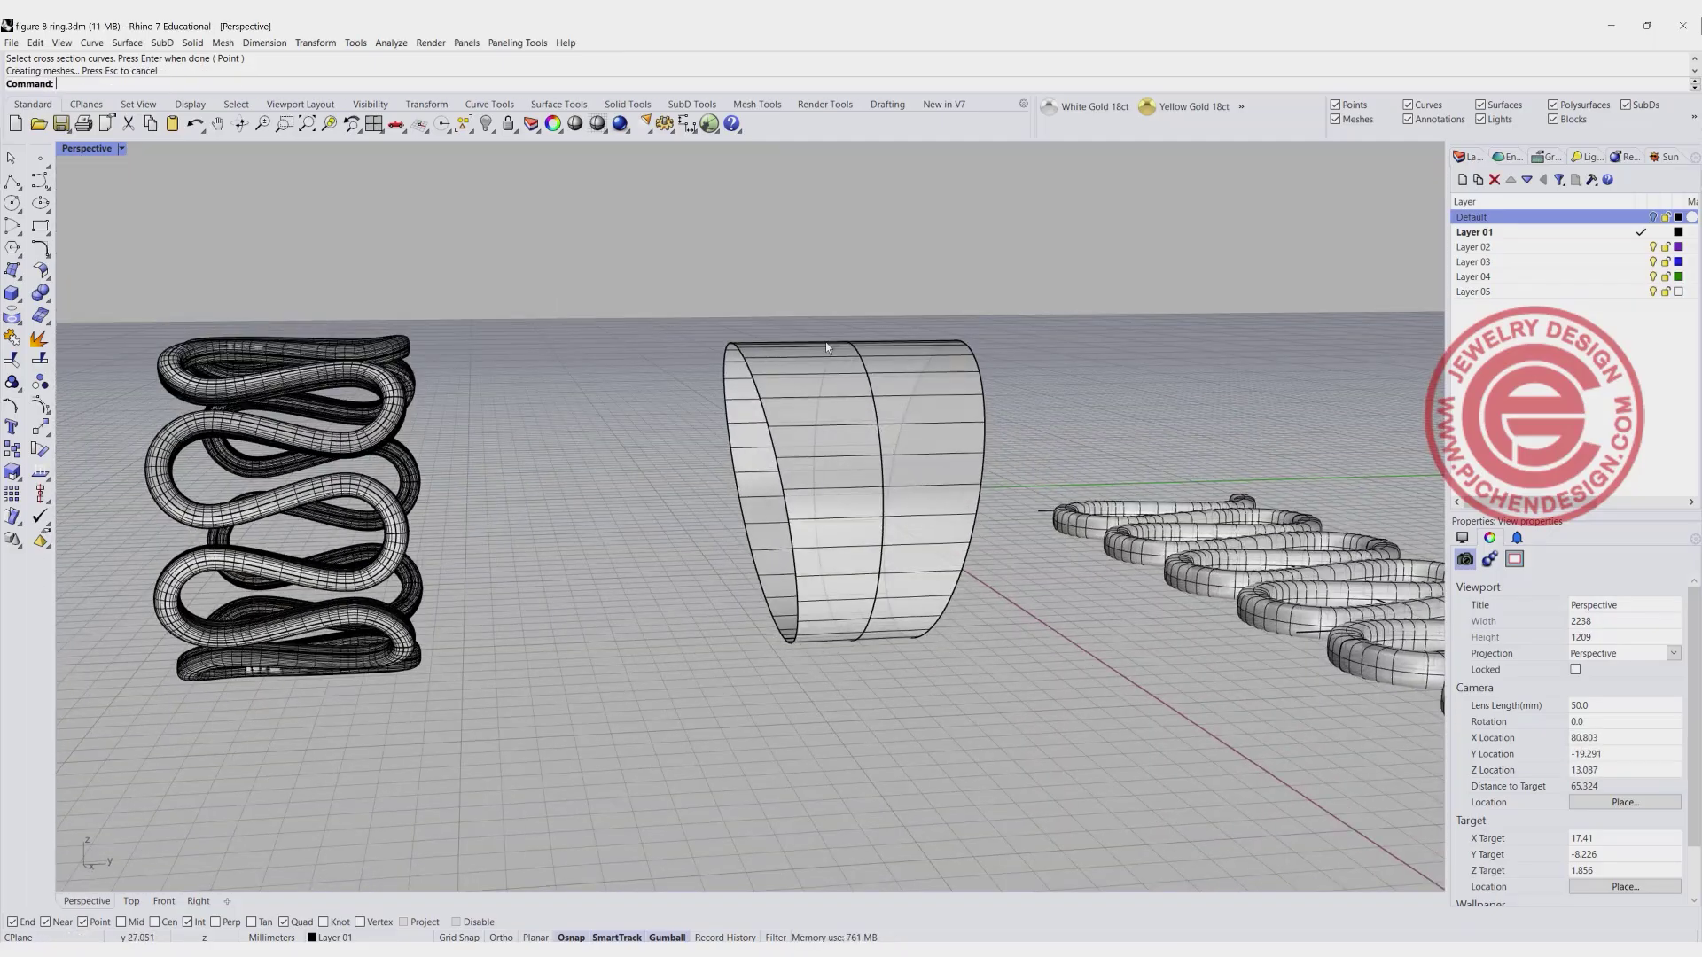
Draw a rectangular plane from the strip's top-left corner to the opposite corner, spanning its length.
right_click_drag(467, 366, 669, 479)
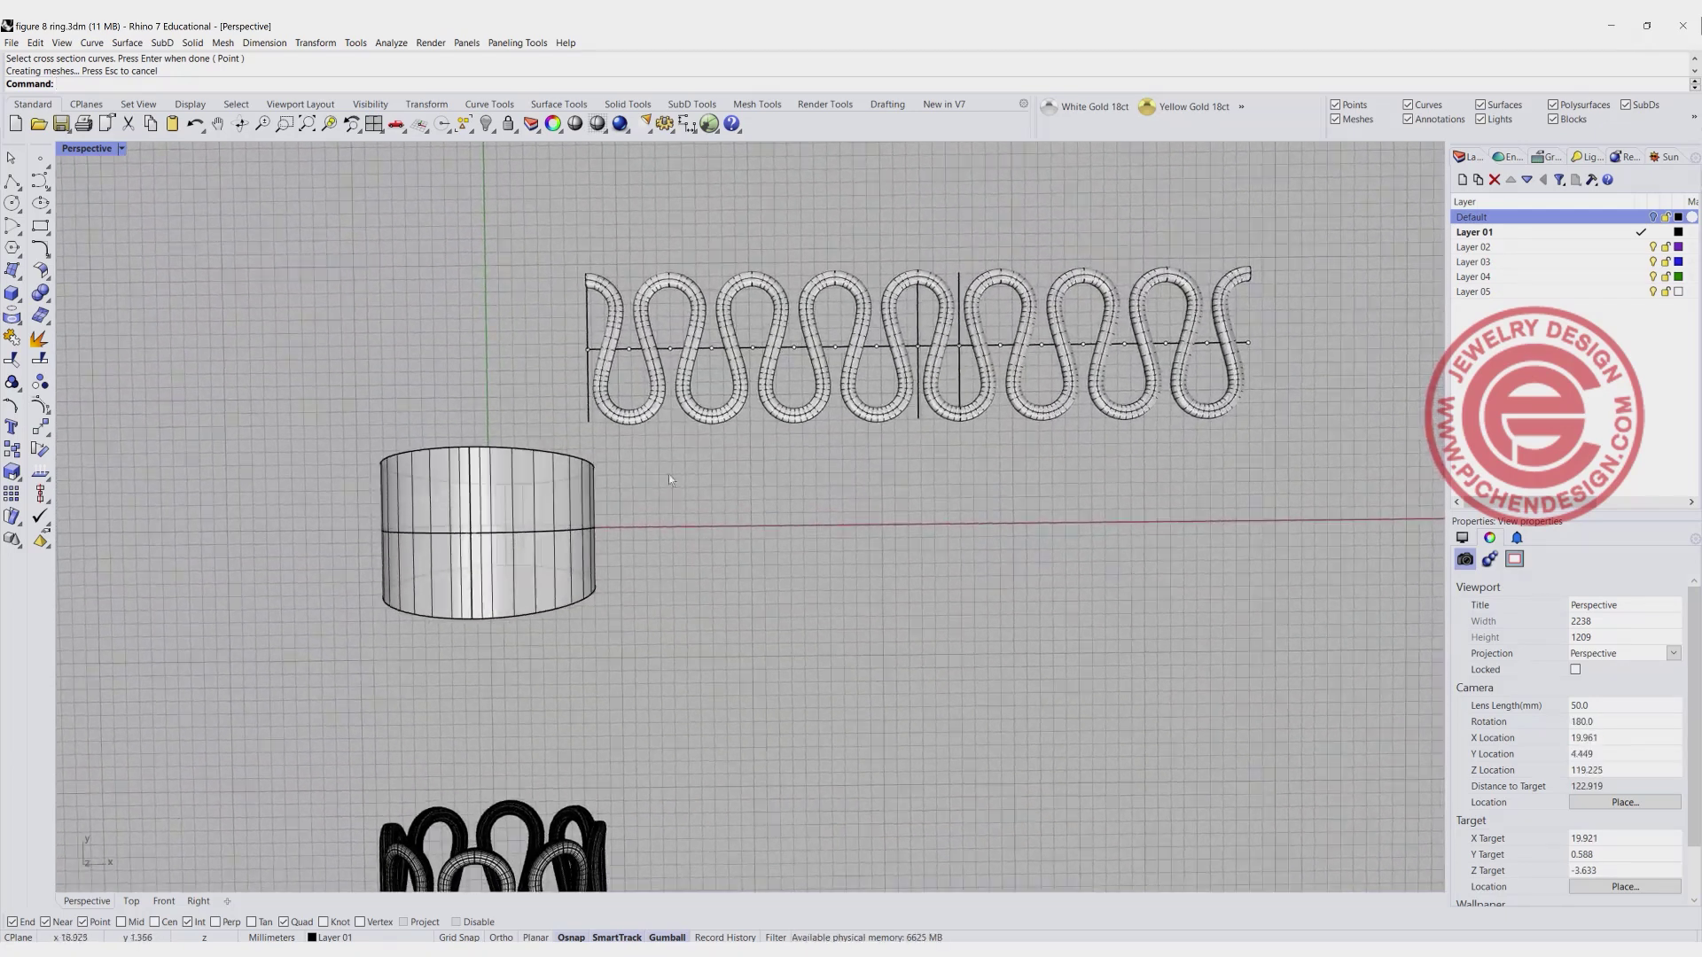
left_click(628, 323)
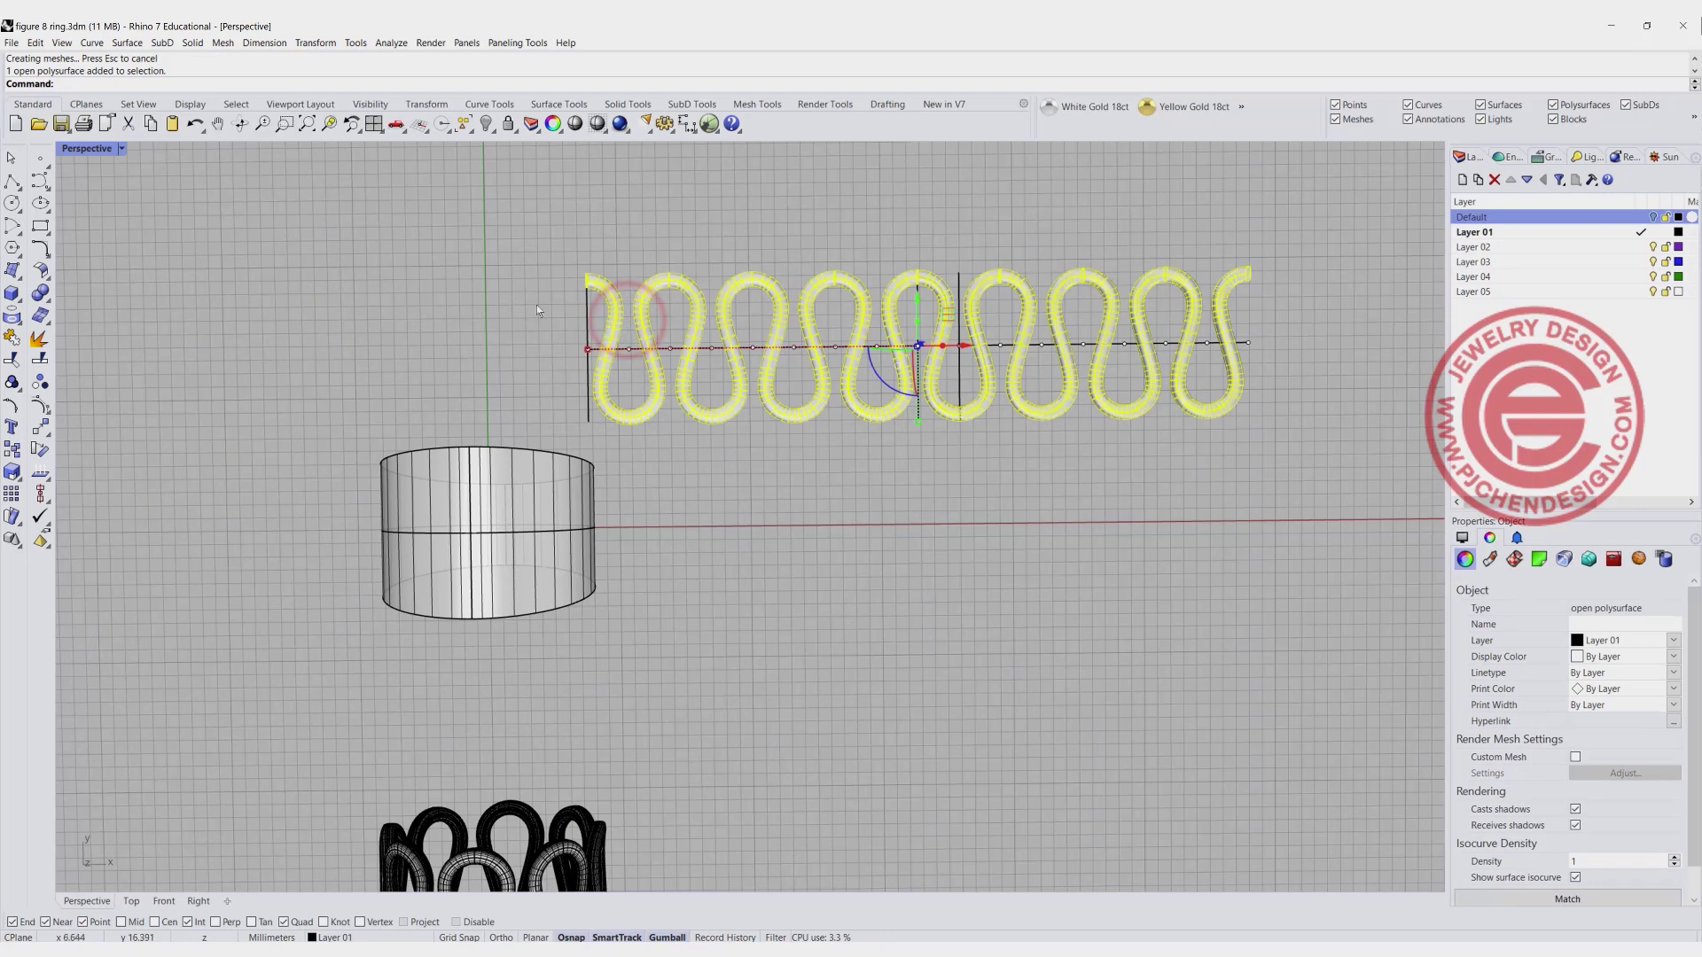
left_click(156, 213)
left_click(13, 272)
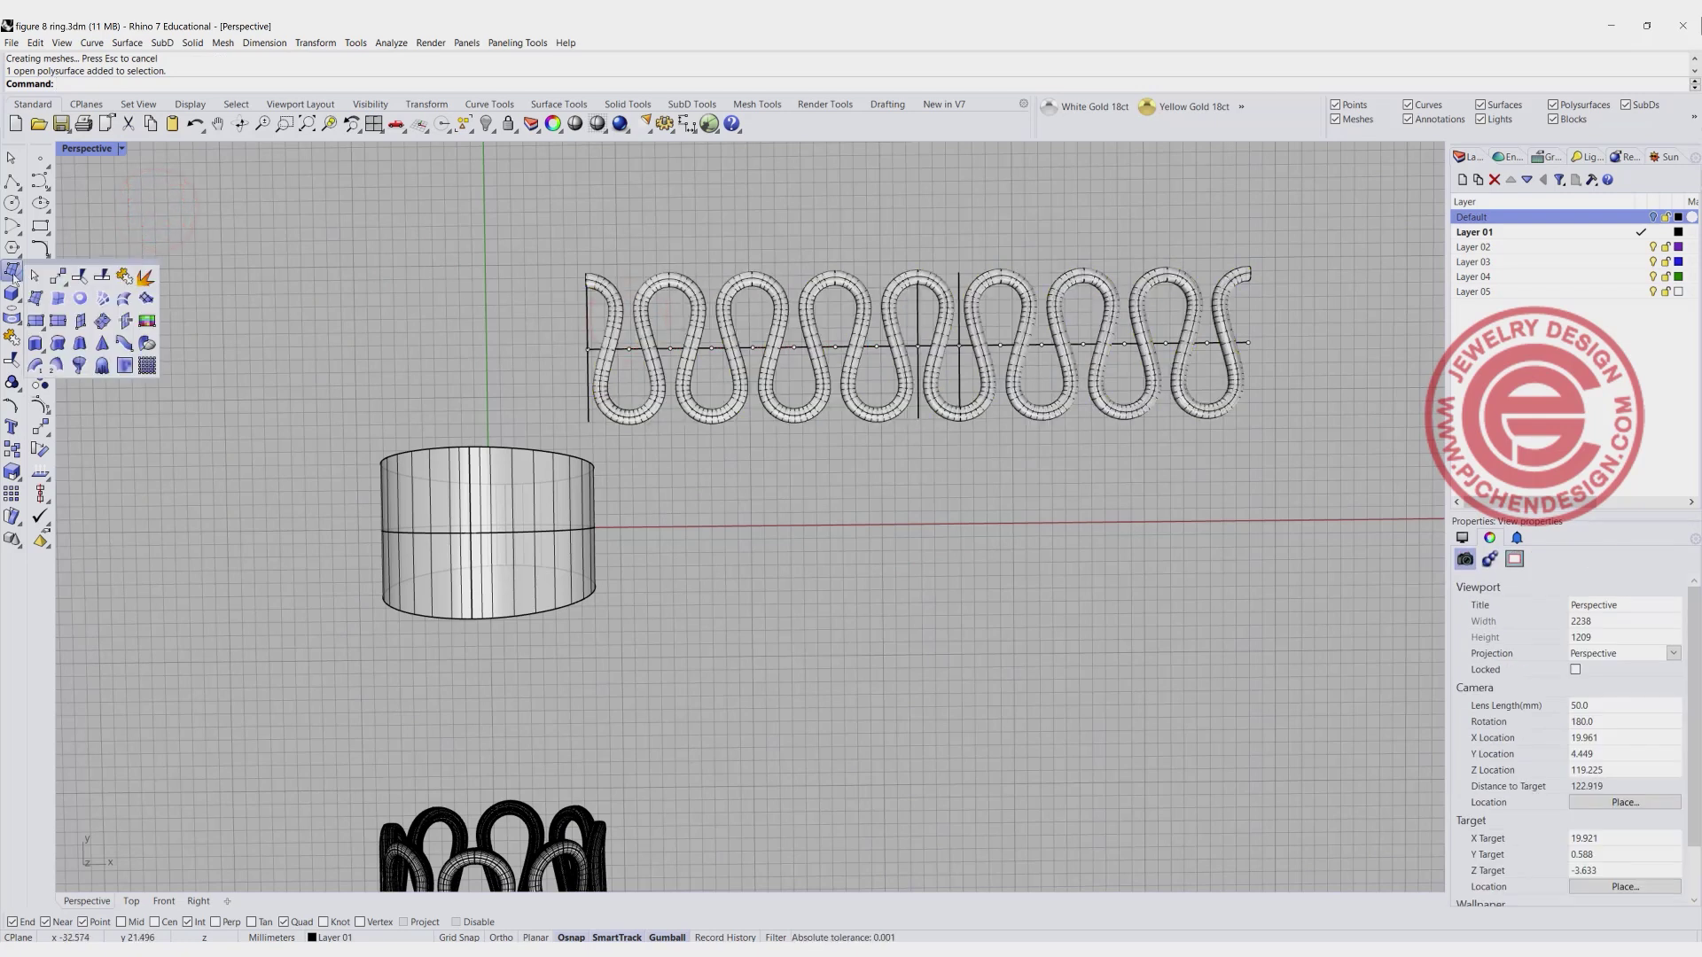
left_click(38, 321)
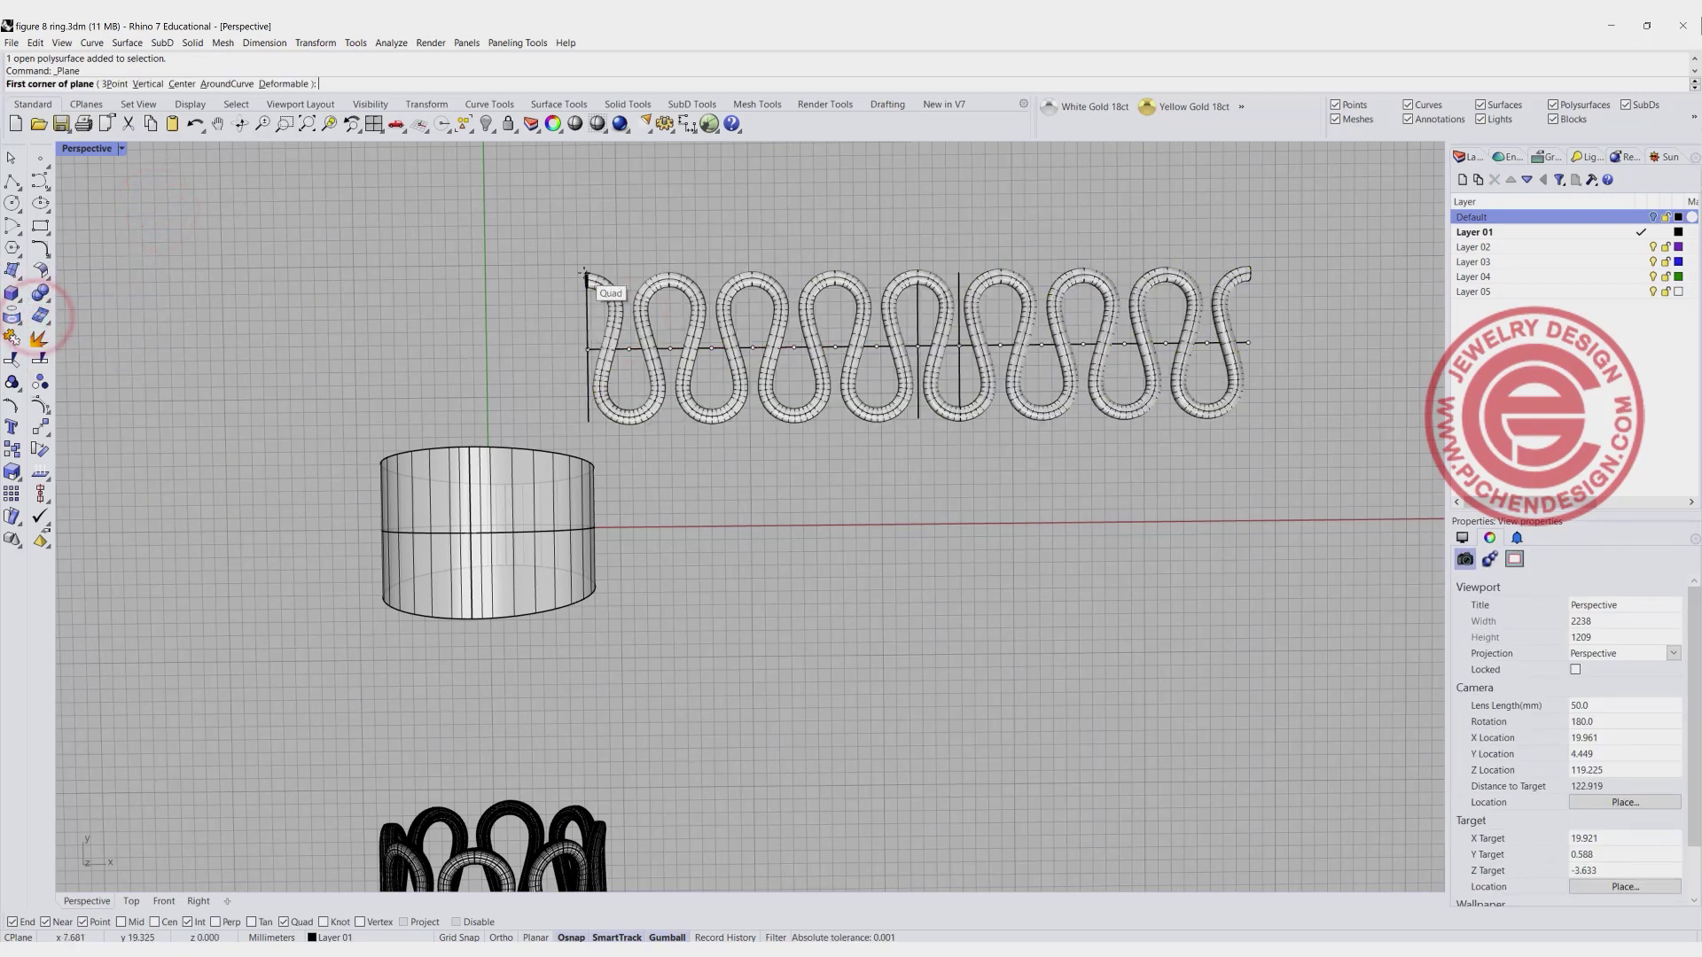
left_click(585, 273)
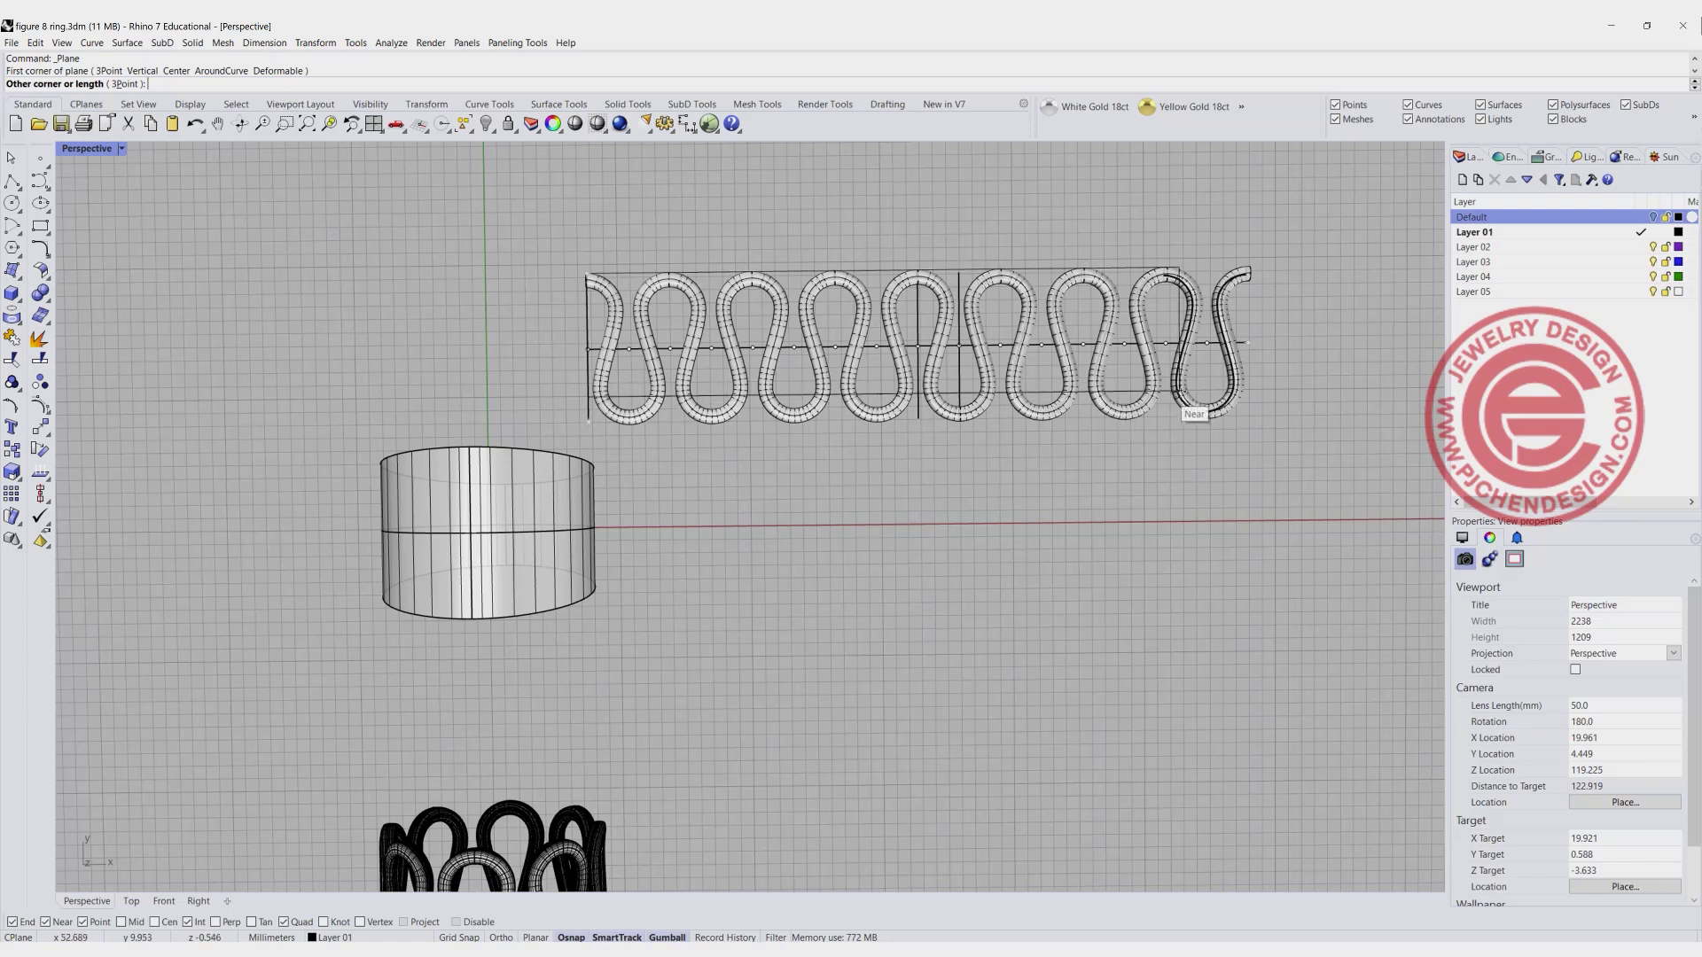
left_click(1252, 416)
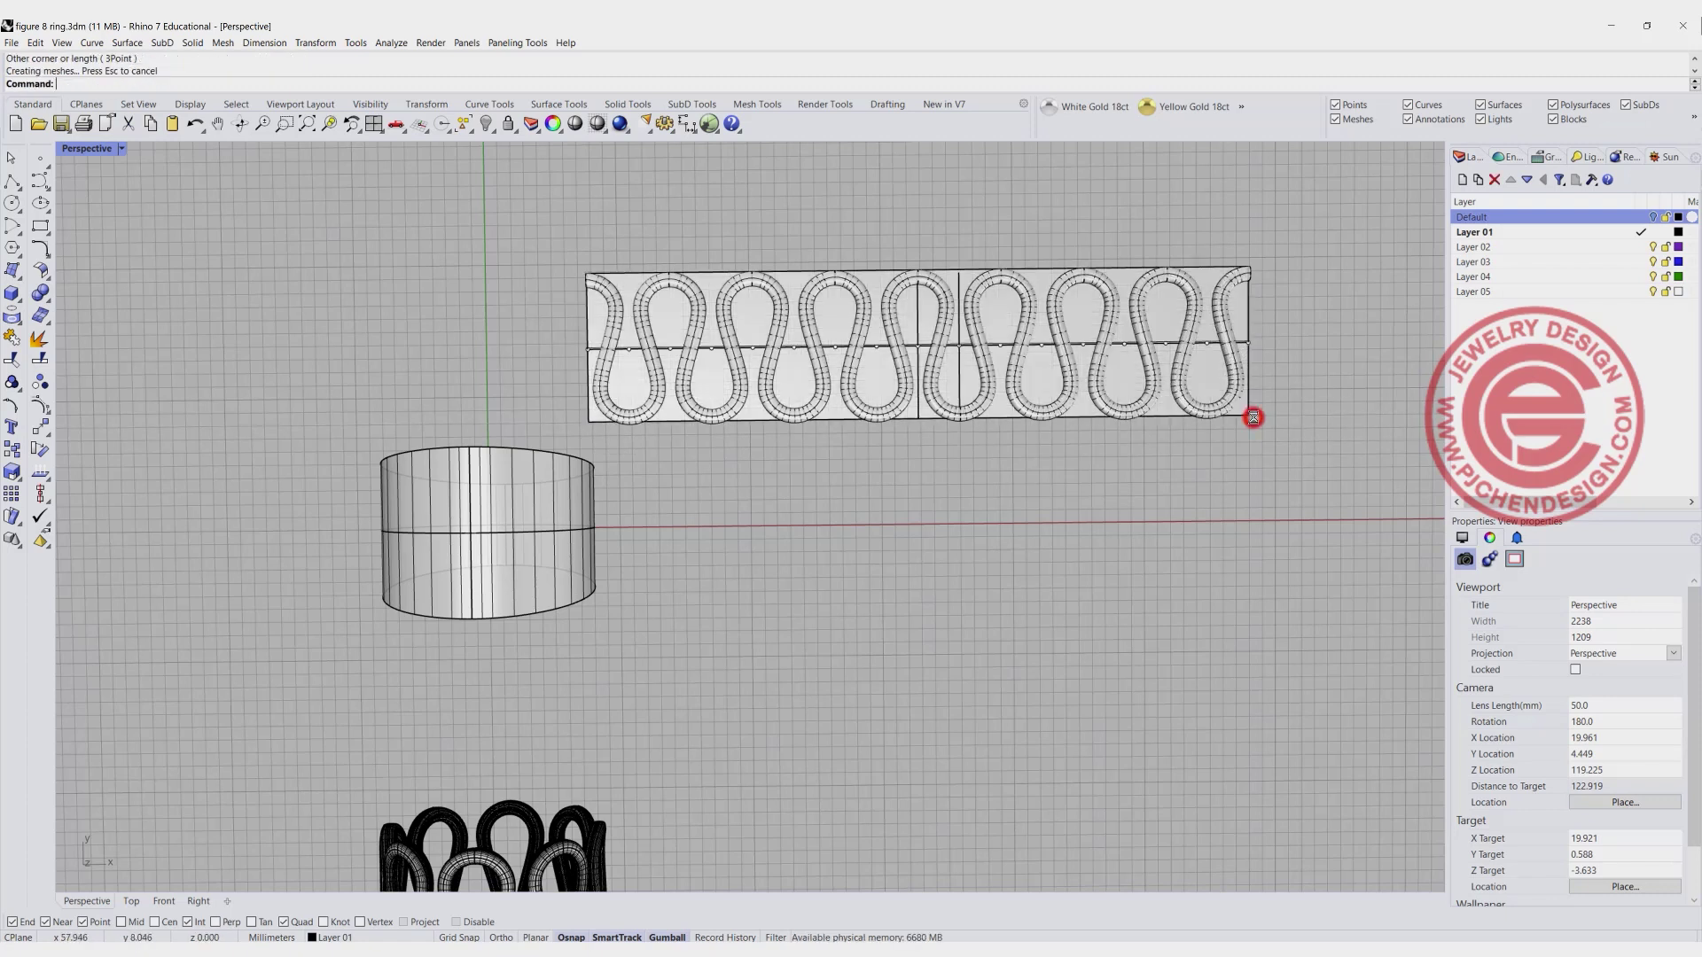
right_click_drag(1223, 436, 140, 172)
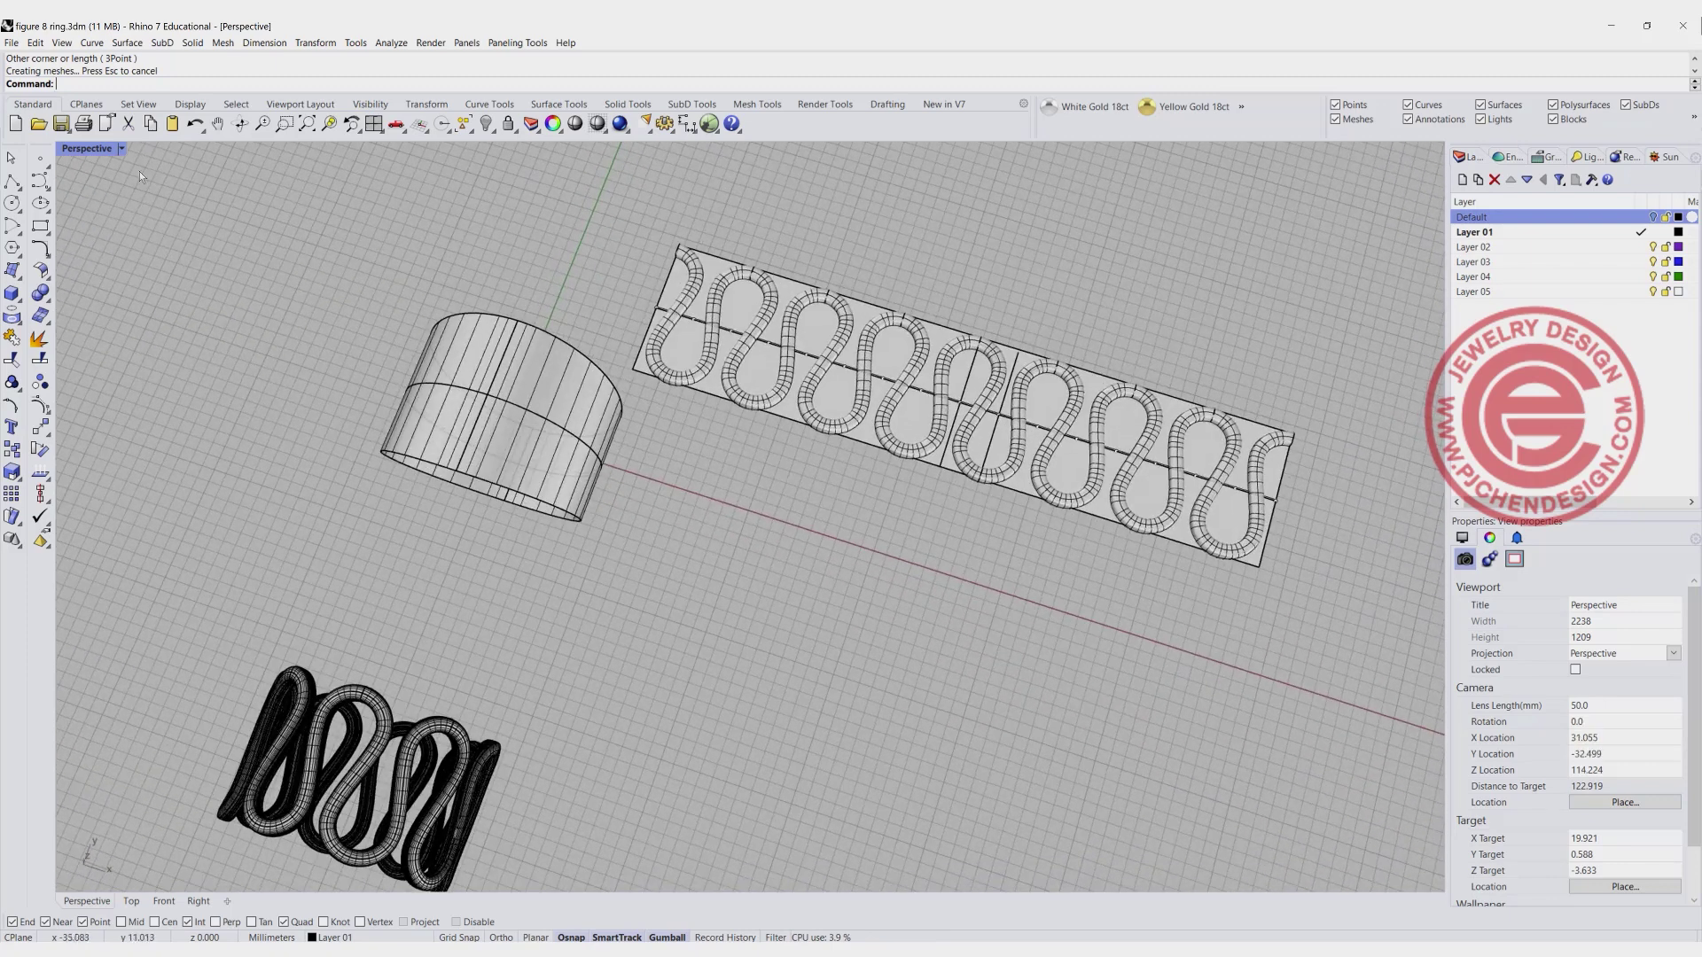
In the maximized Top view, stretch the base plane taller in Y with the gumball.
double_click(93, 151)
double_click(81, 147)
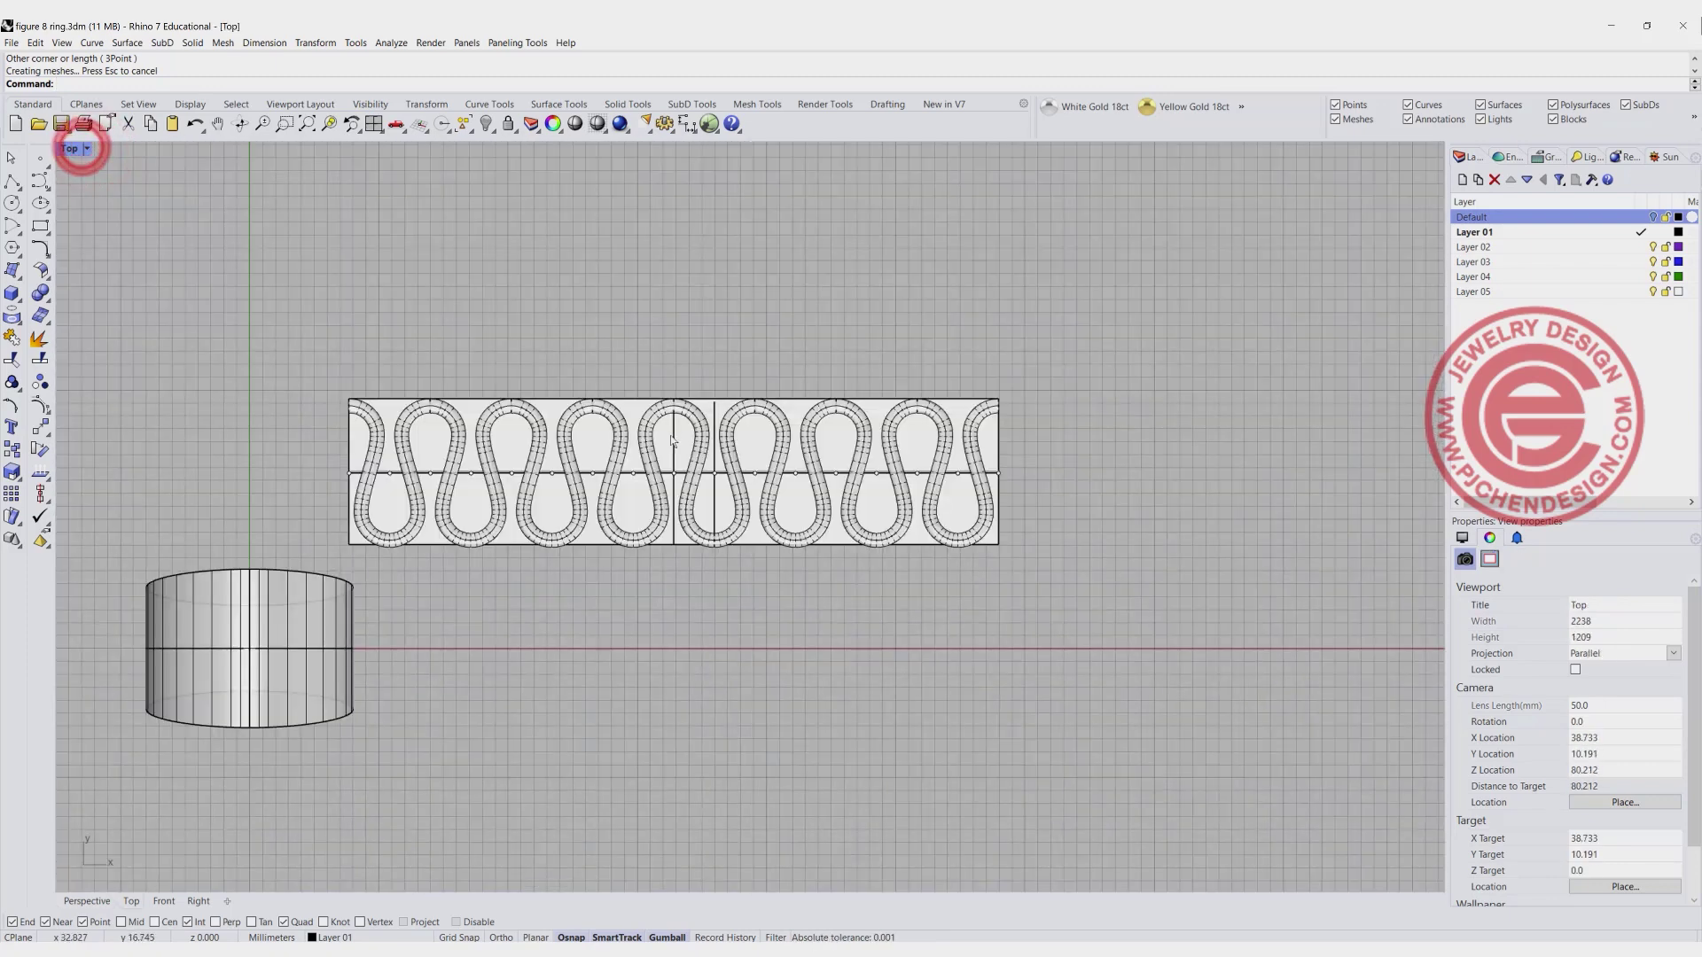
left_click(667, 590)
left_click_drag(667, 594, 671, 603)
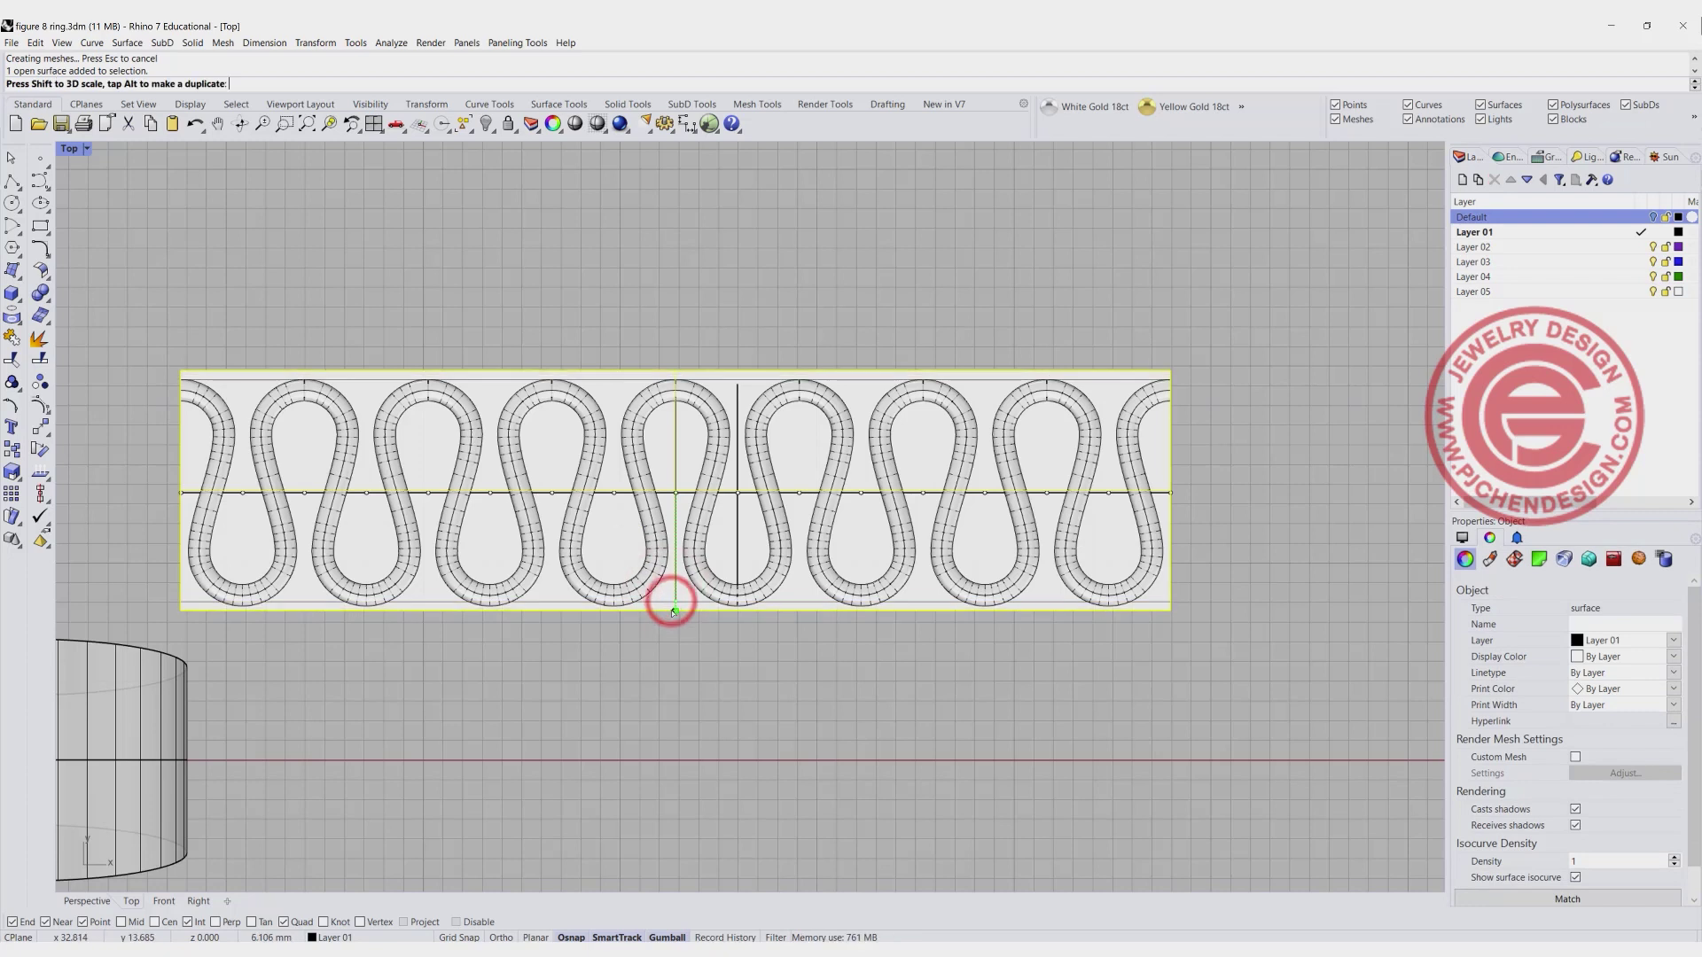
left_click(779, 712)
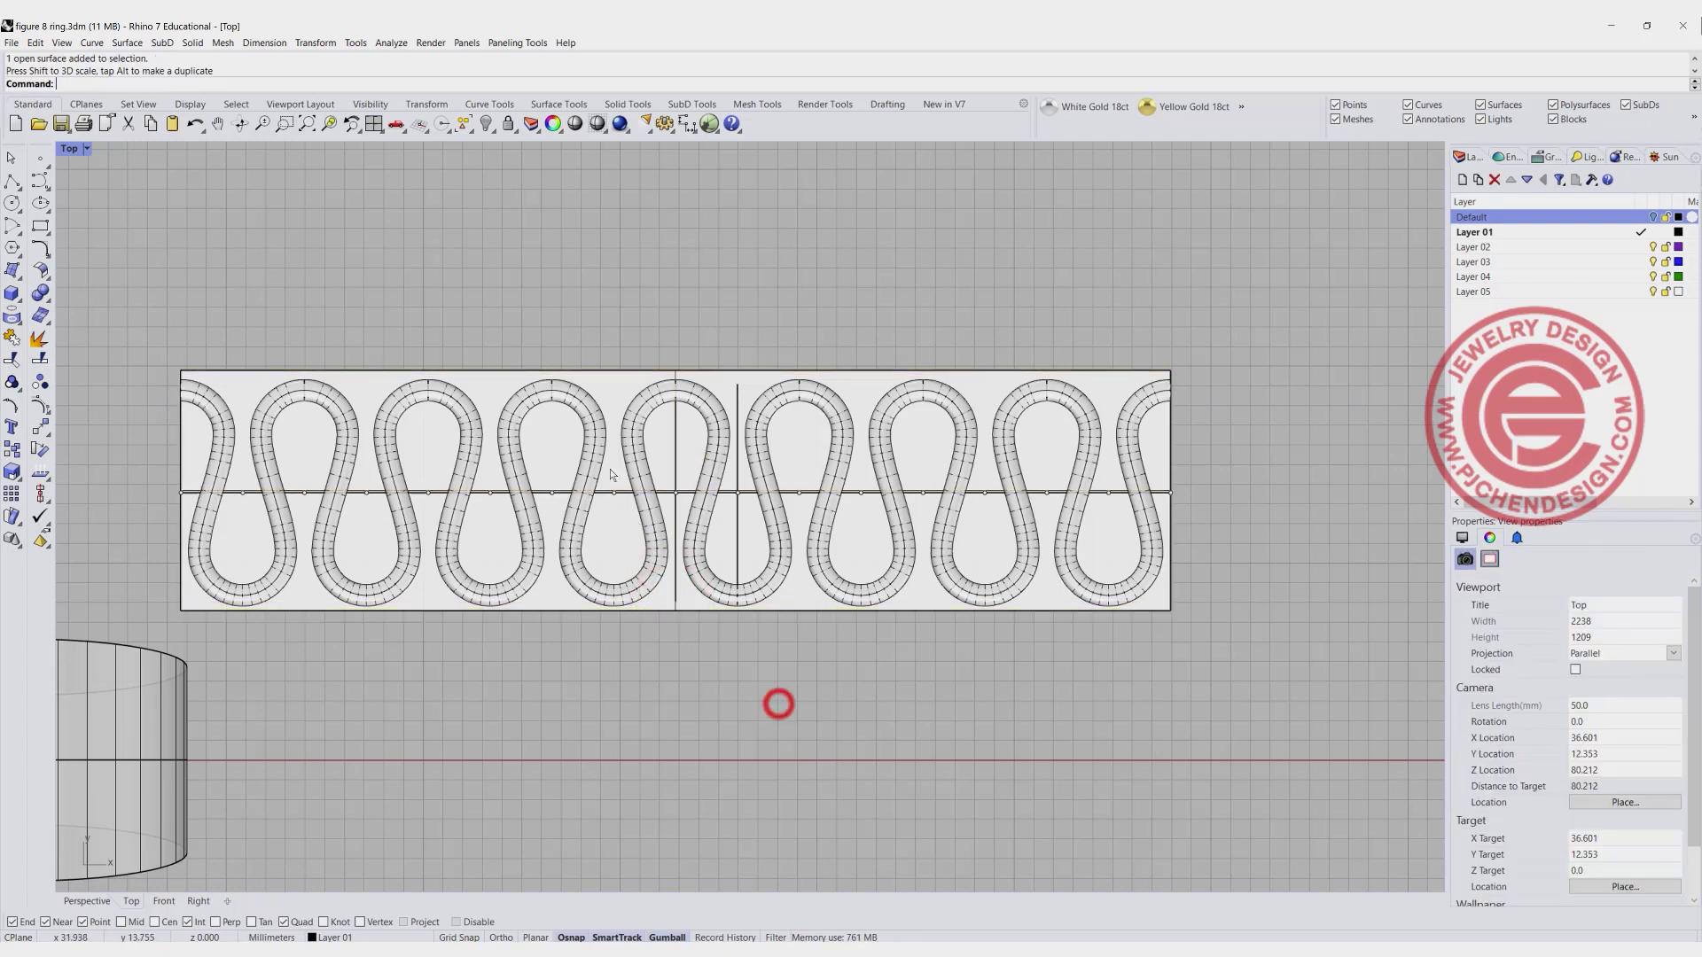
Select the strip and base plane and align their horizontal centers.
left_click(706, 390)
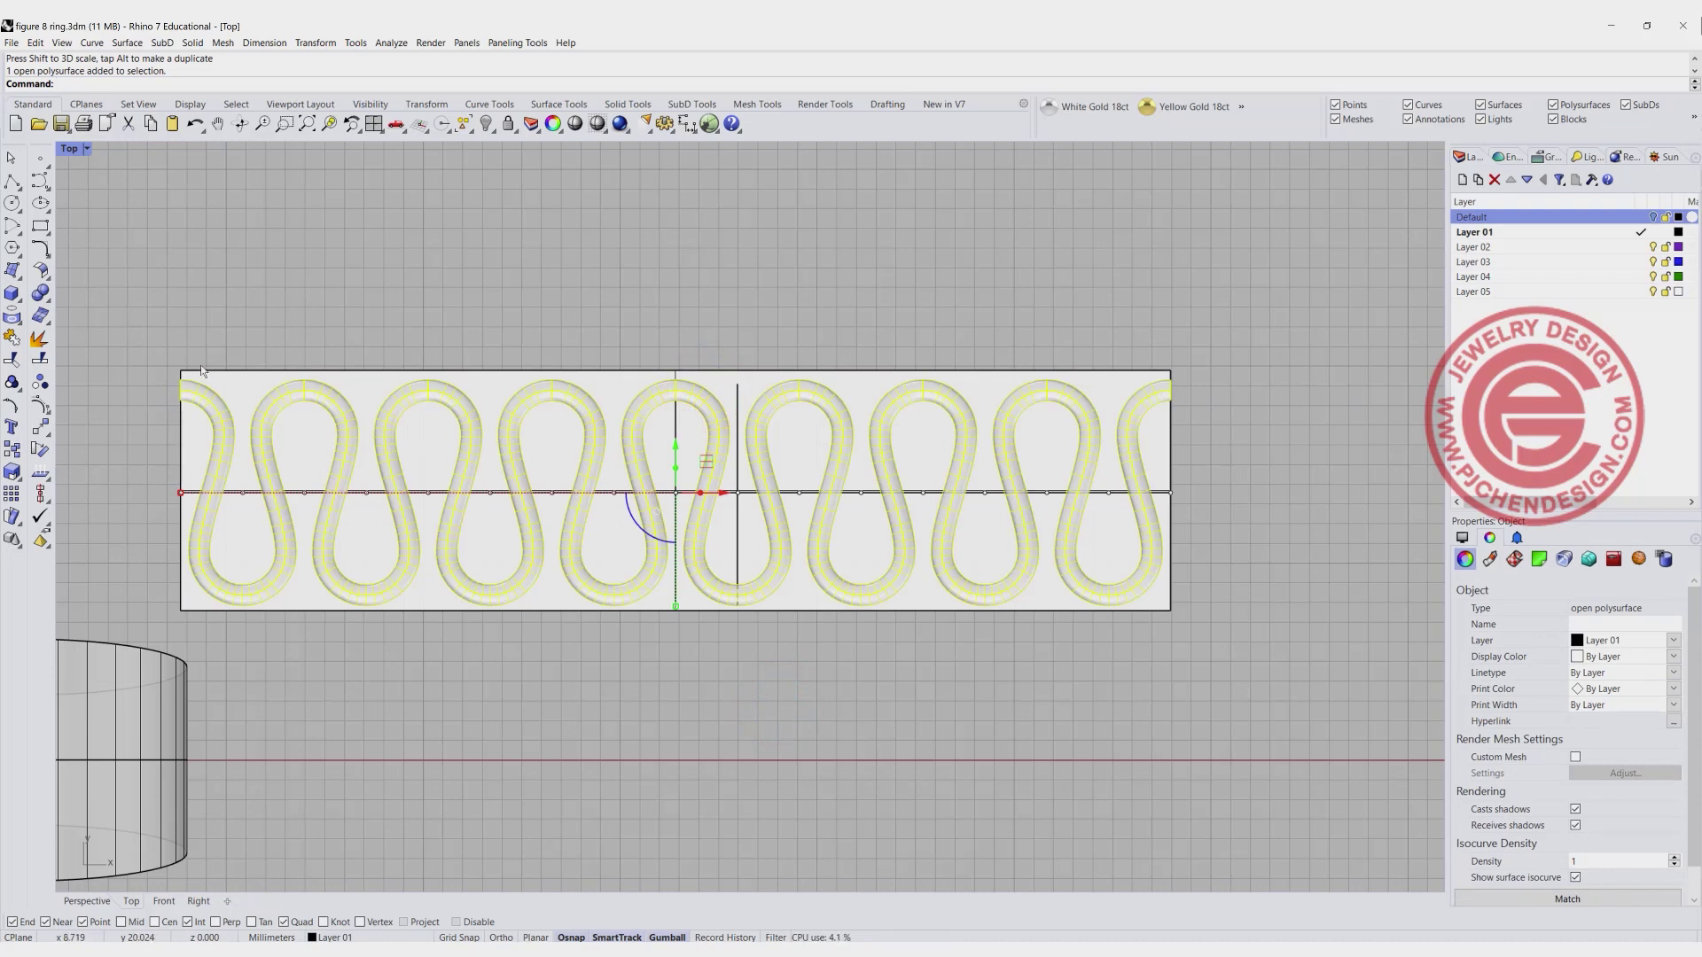
left_click(235, 383, "shift")
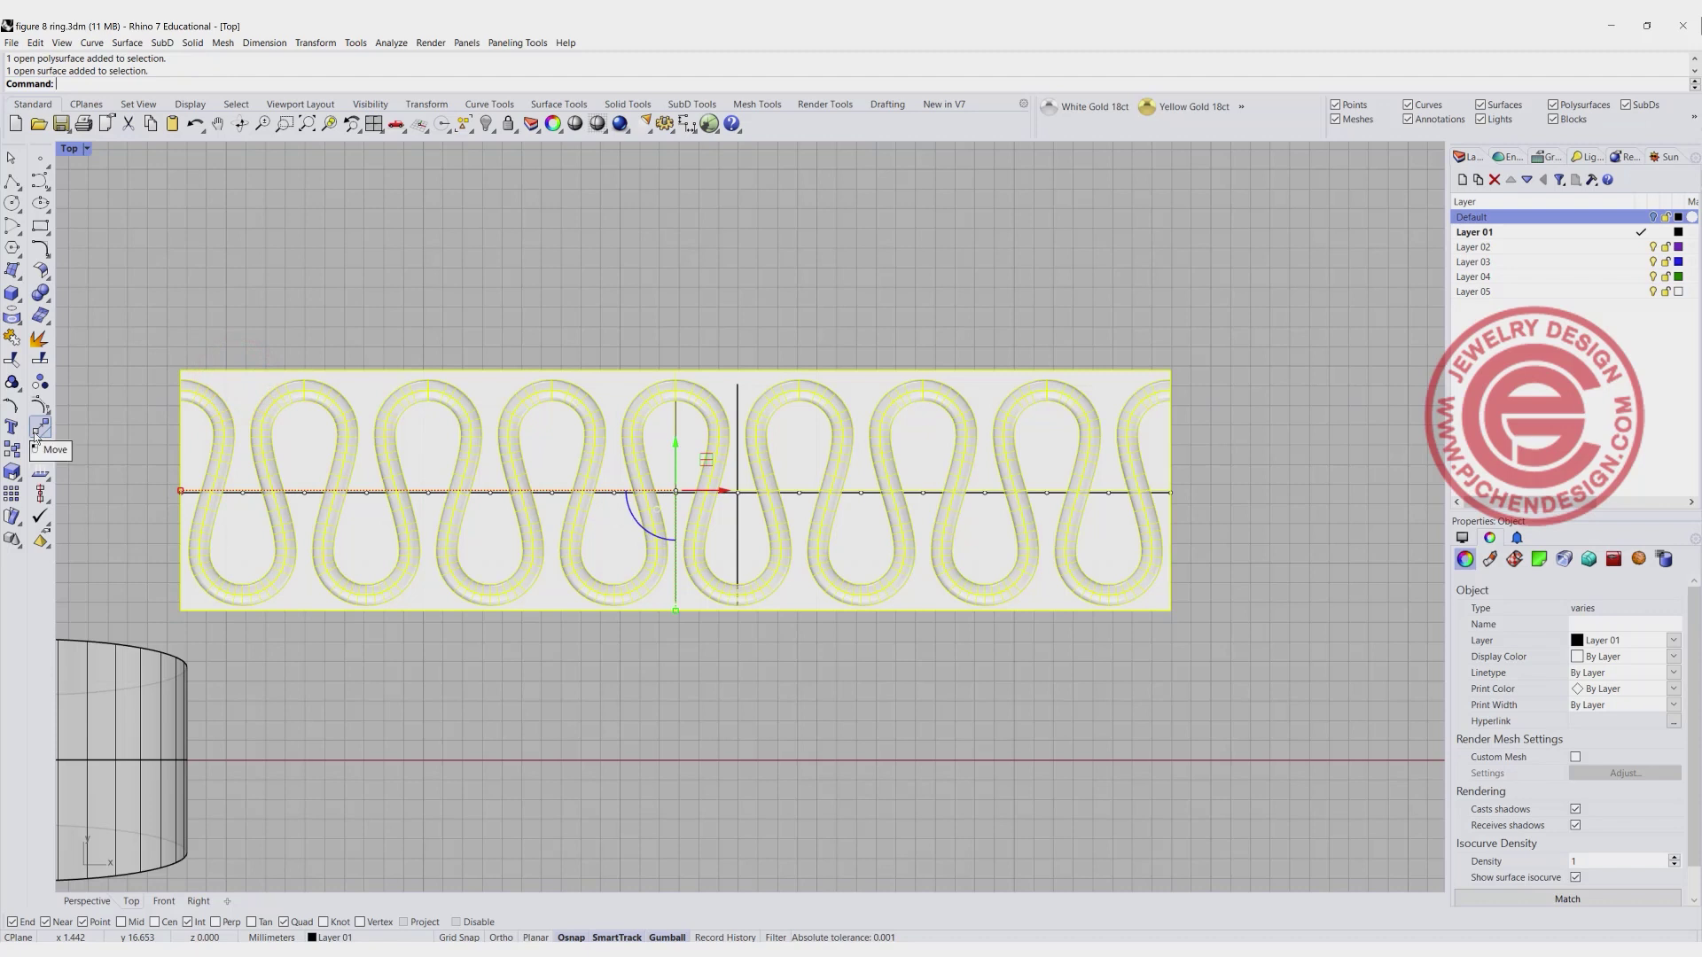
left_click(42, 499)
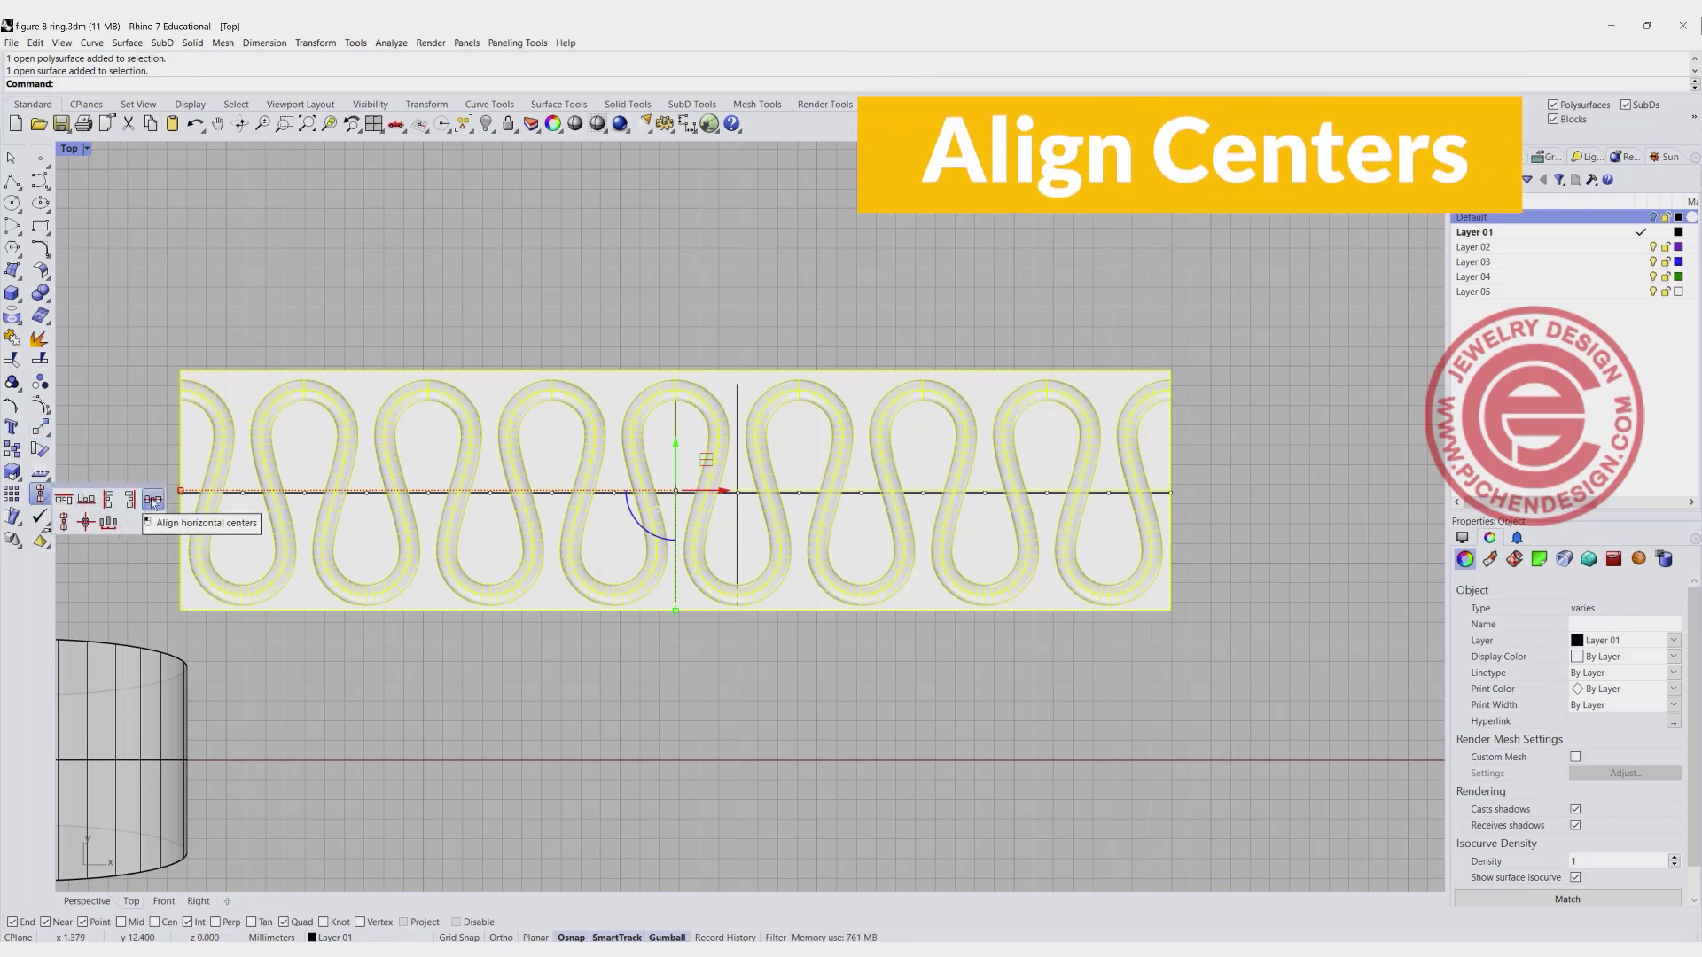
left_click(152, 501)
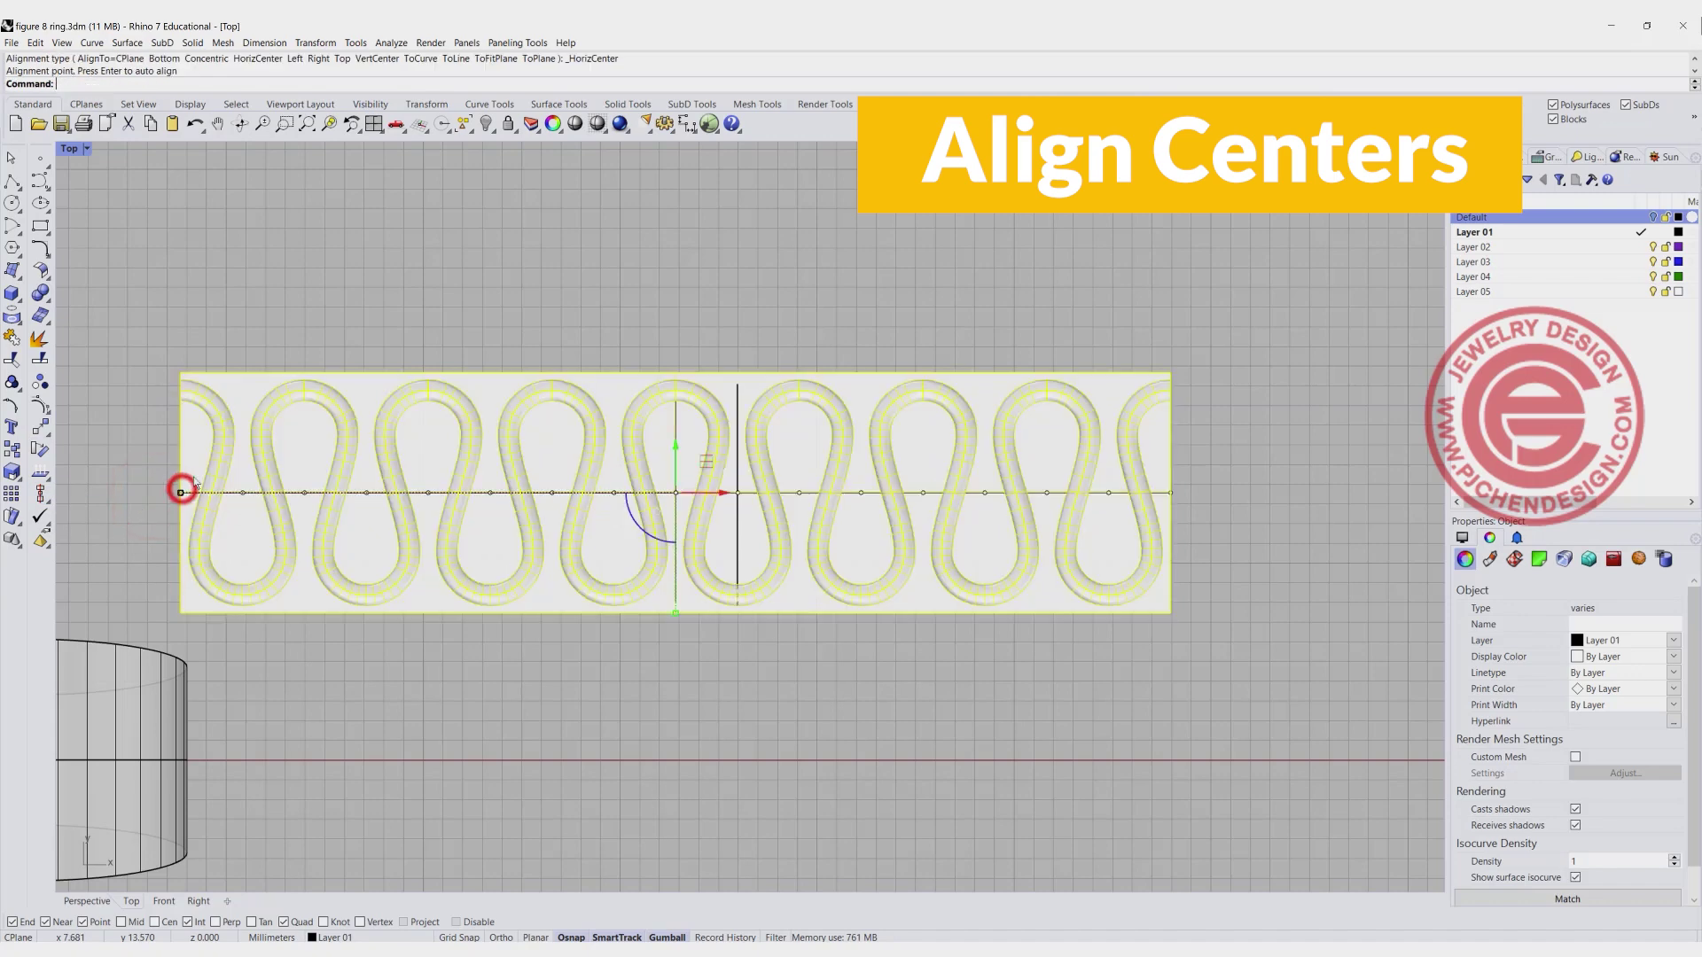
scroll(577, 479, "down", 6)
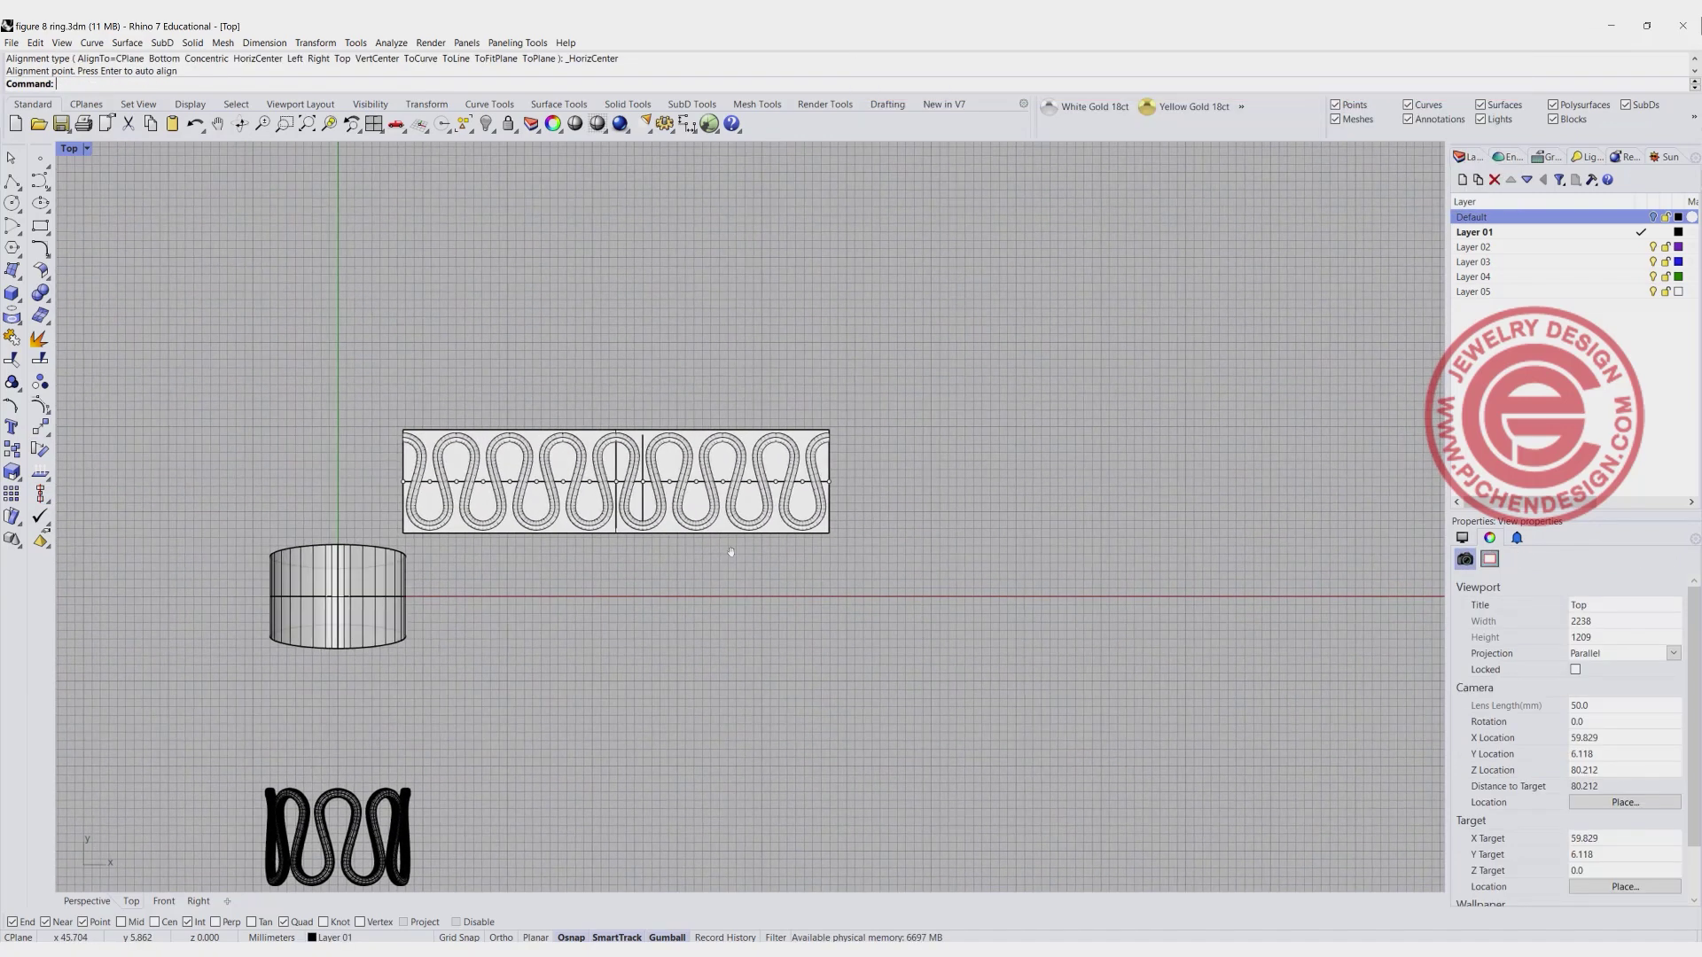
Maximize the Perspective view and zoom in on the strip and cylinder.
double_click(73, 148)
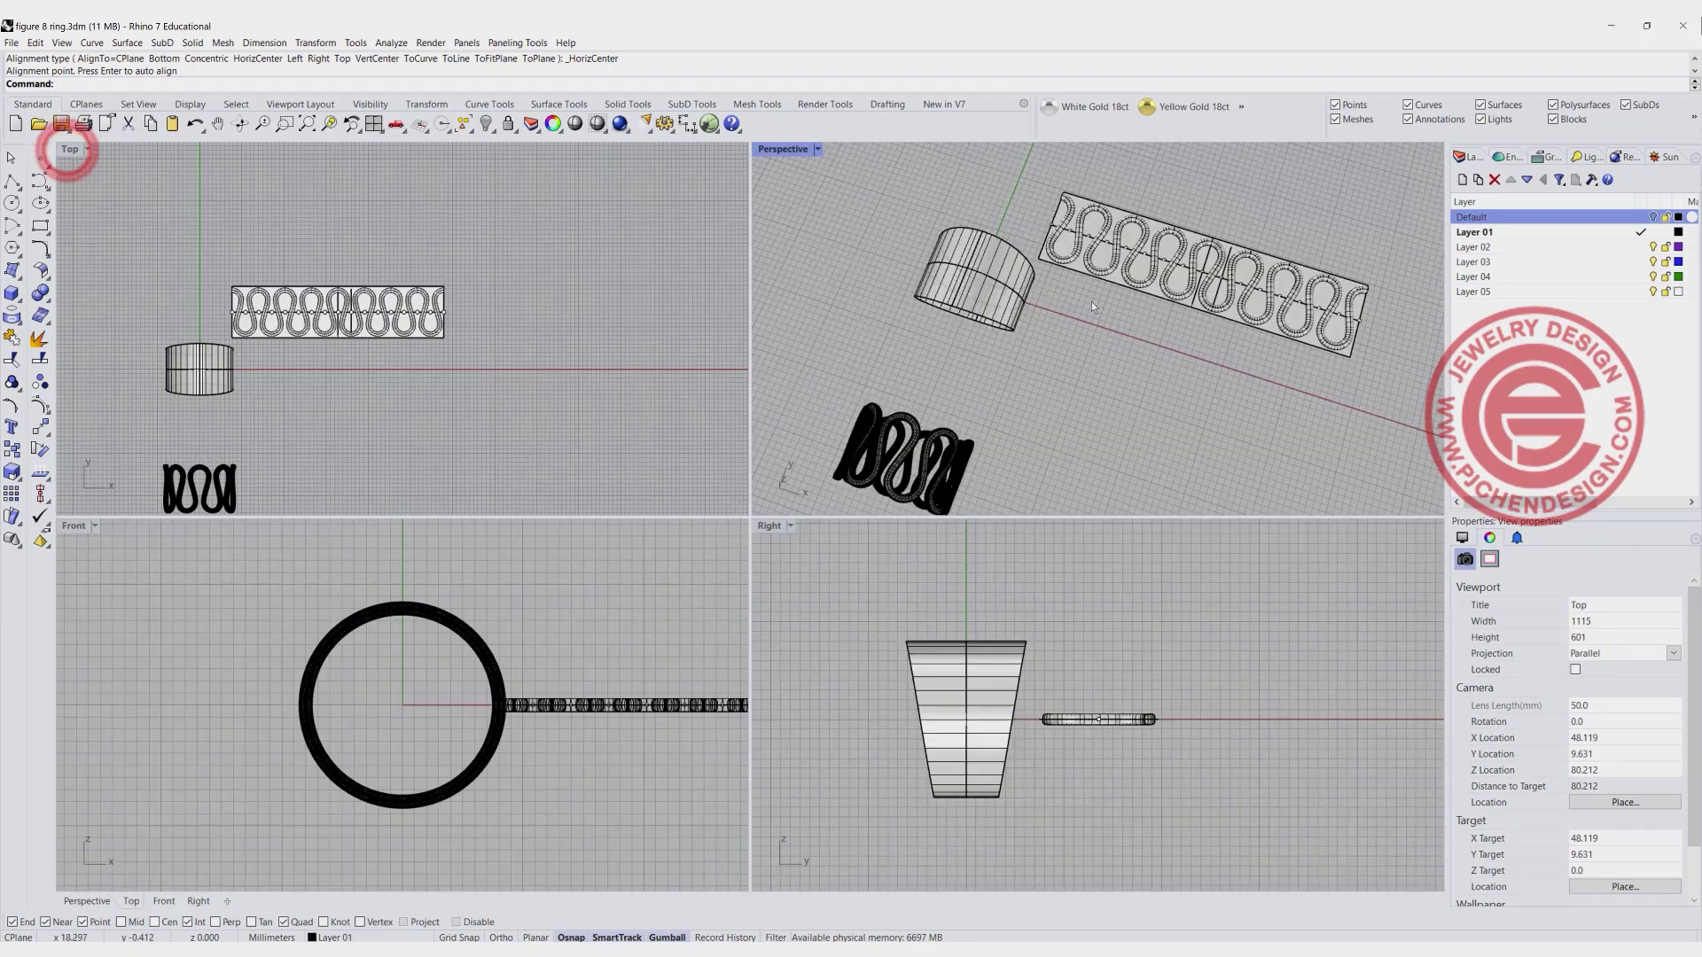
double_click(784, 152)
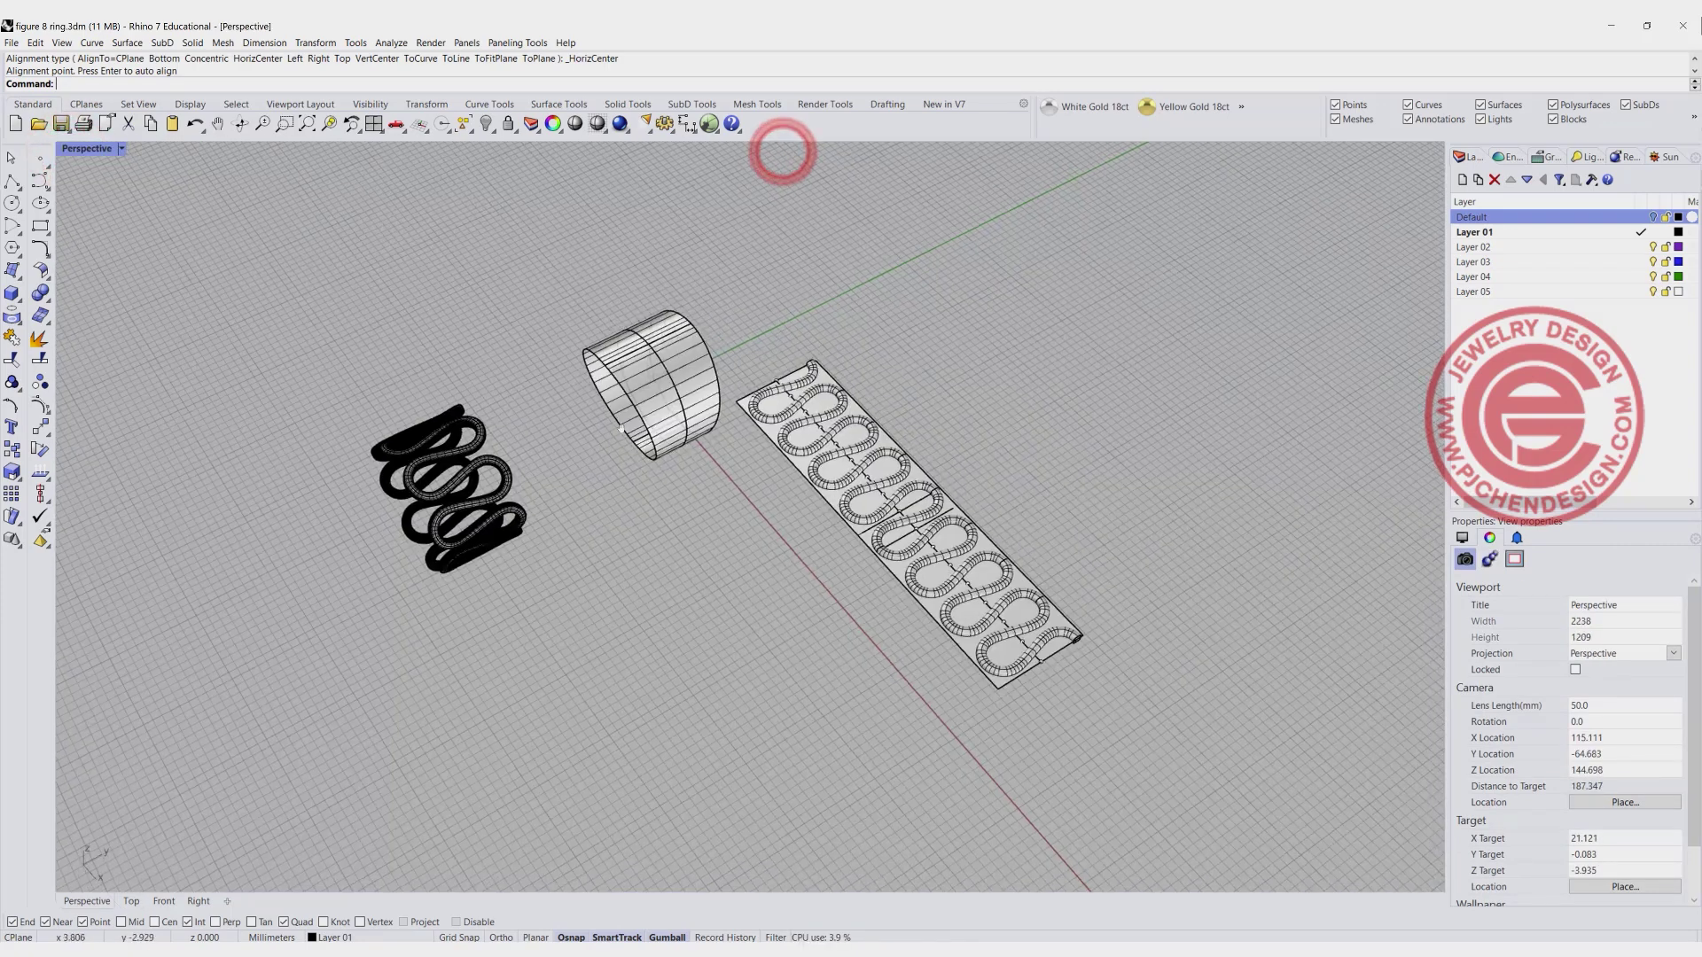
scroll(614, 374, "up", 5)
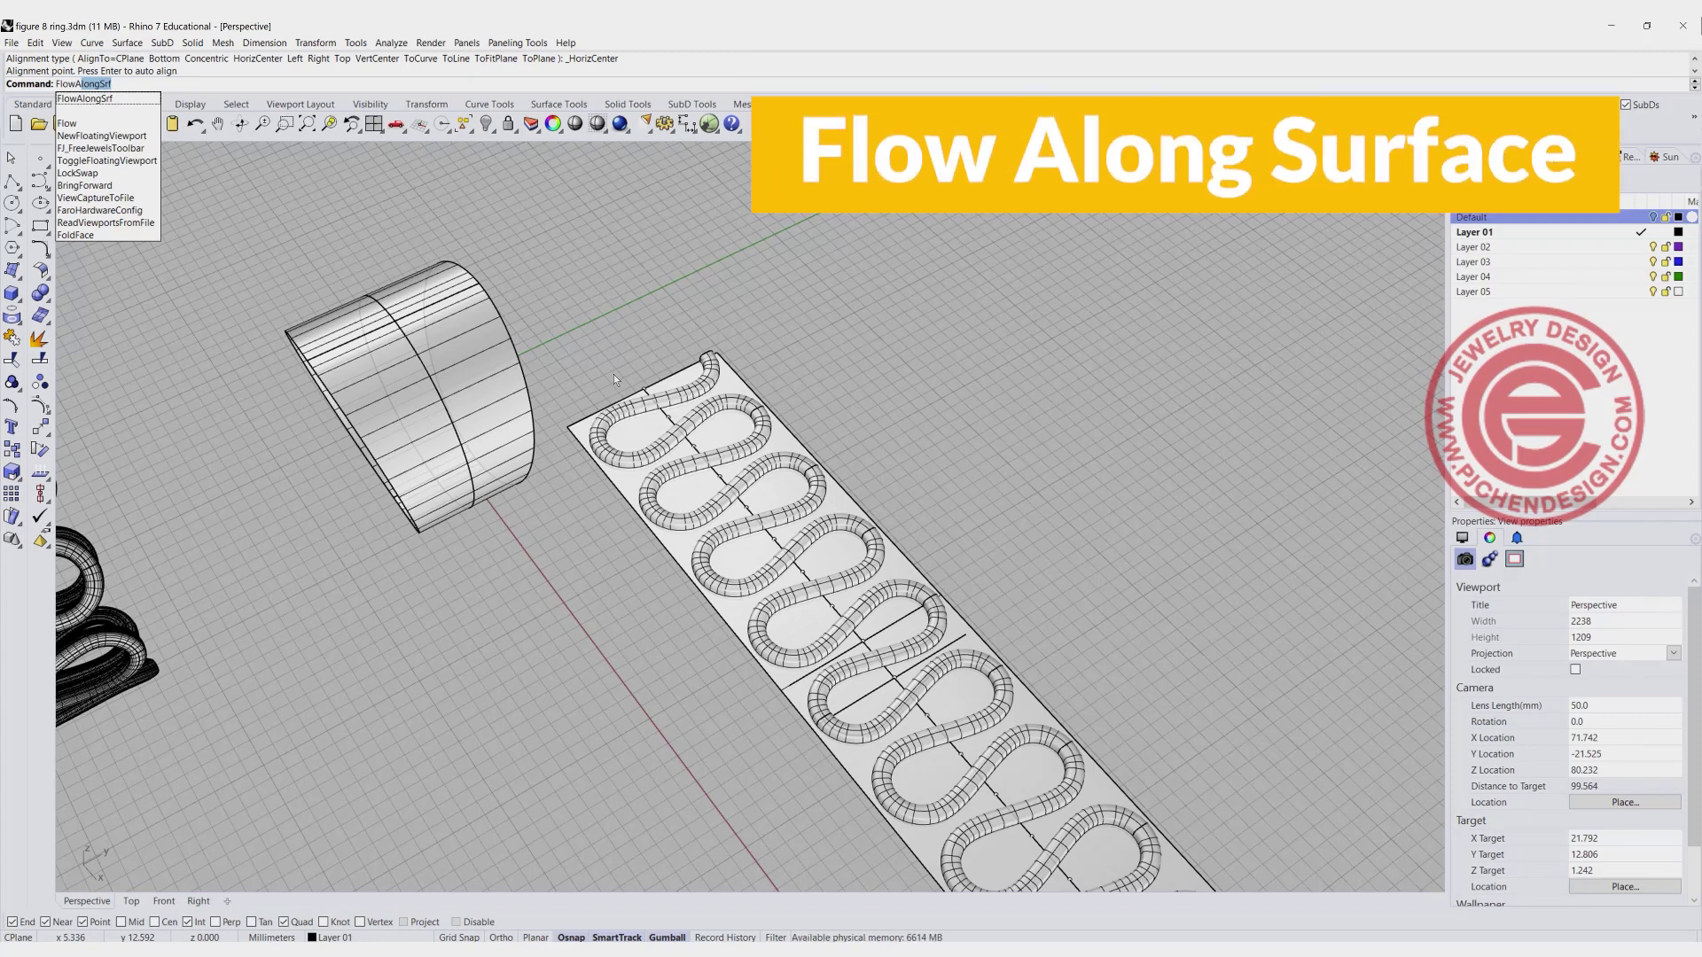
Flow the figure-8 strip from the base plane onto the tapered cylinder with FlowAlongSrf.
key("Return")
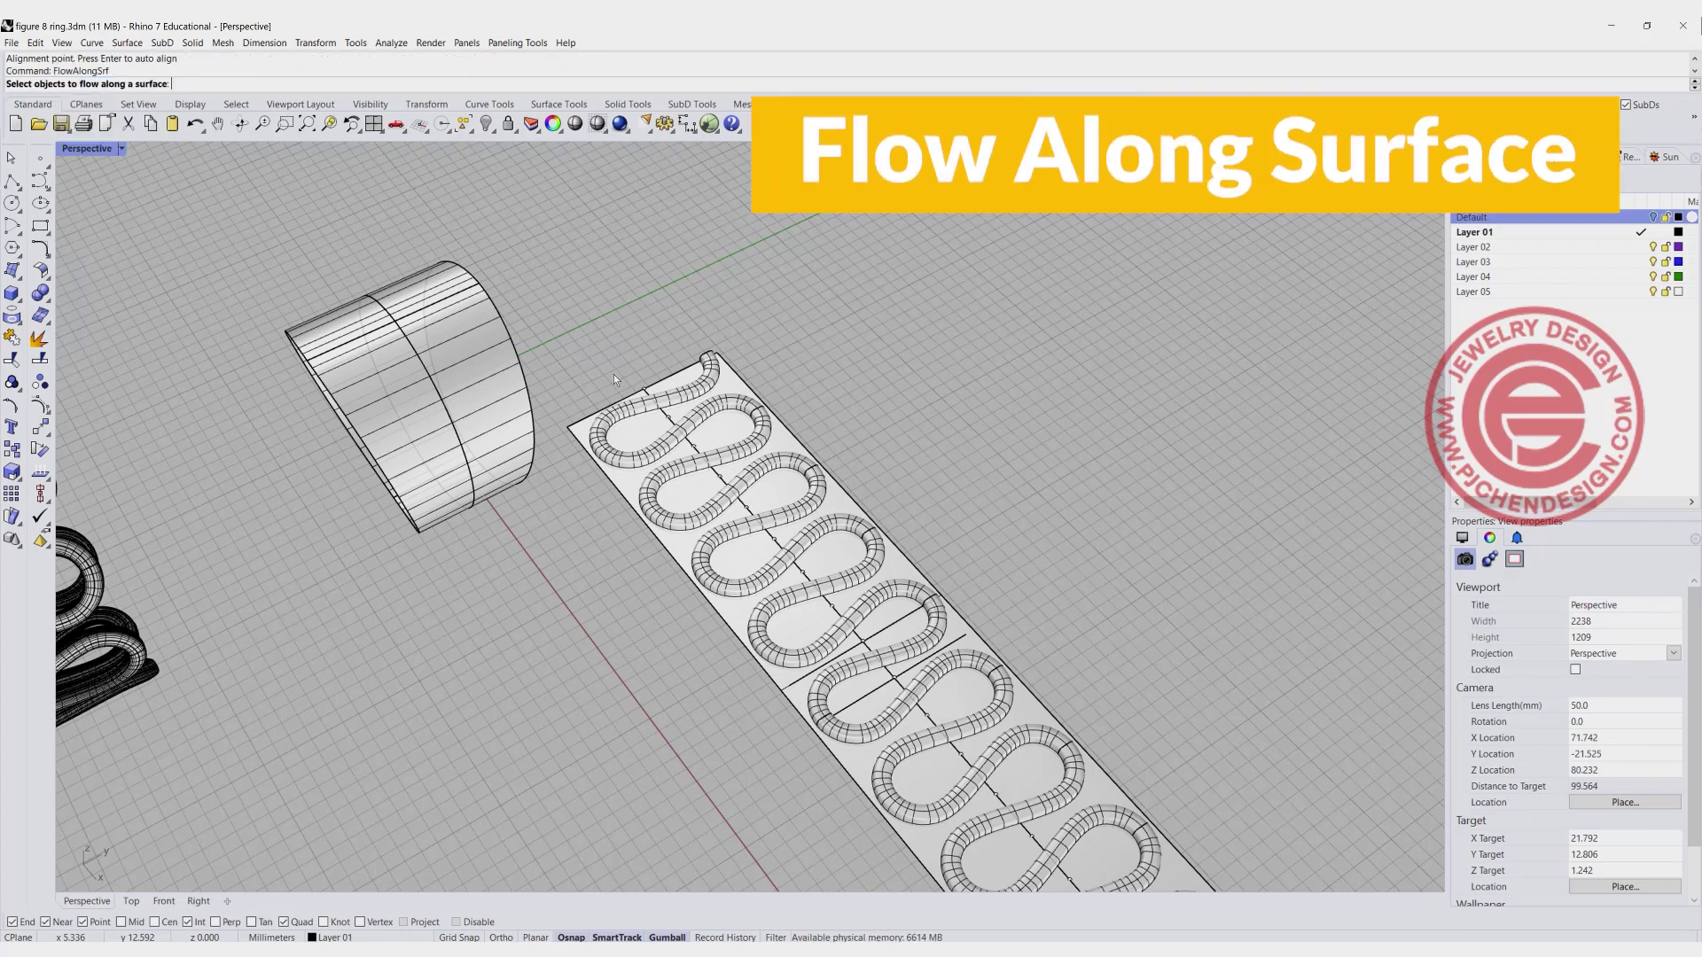
left_click(700, 376)
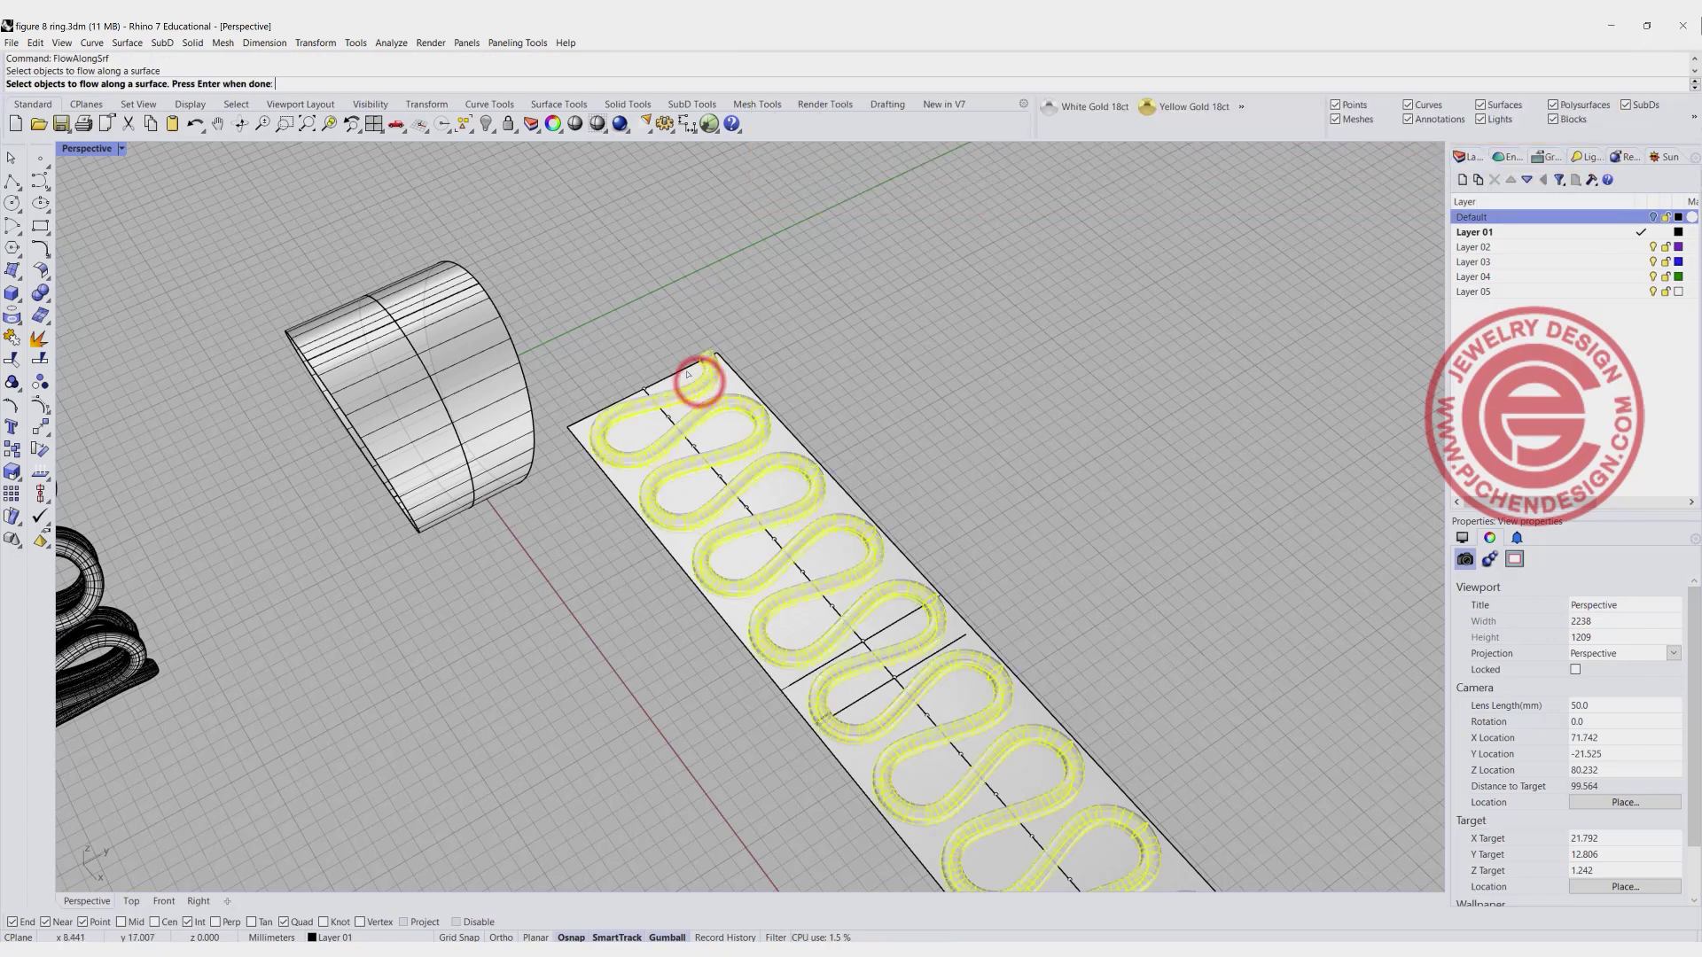
key("Return")
left_click(692, 366)
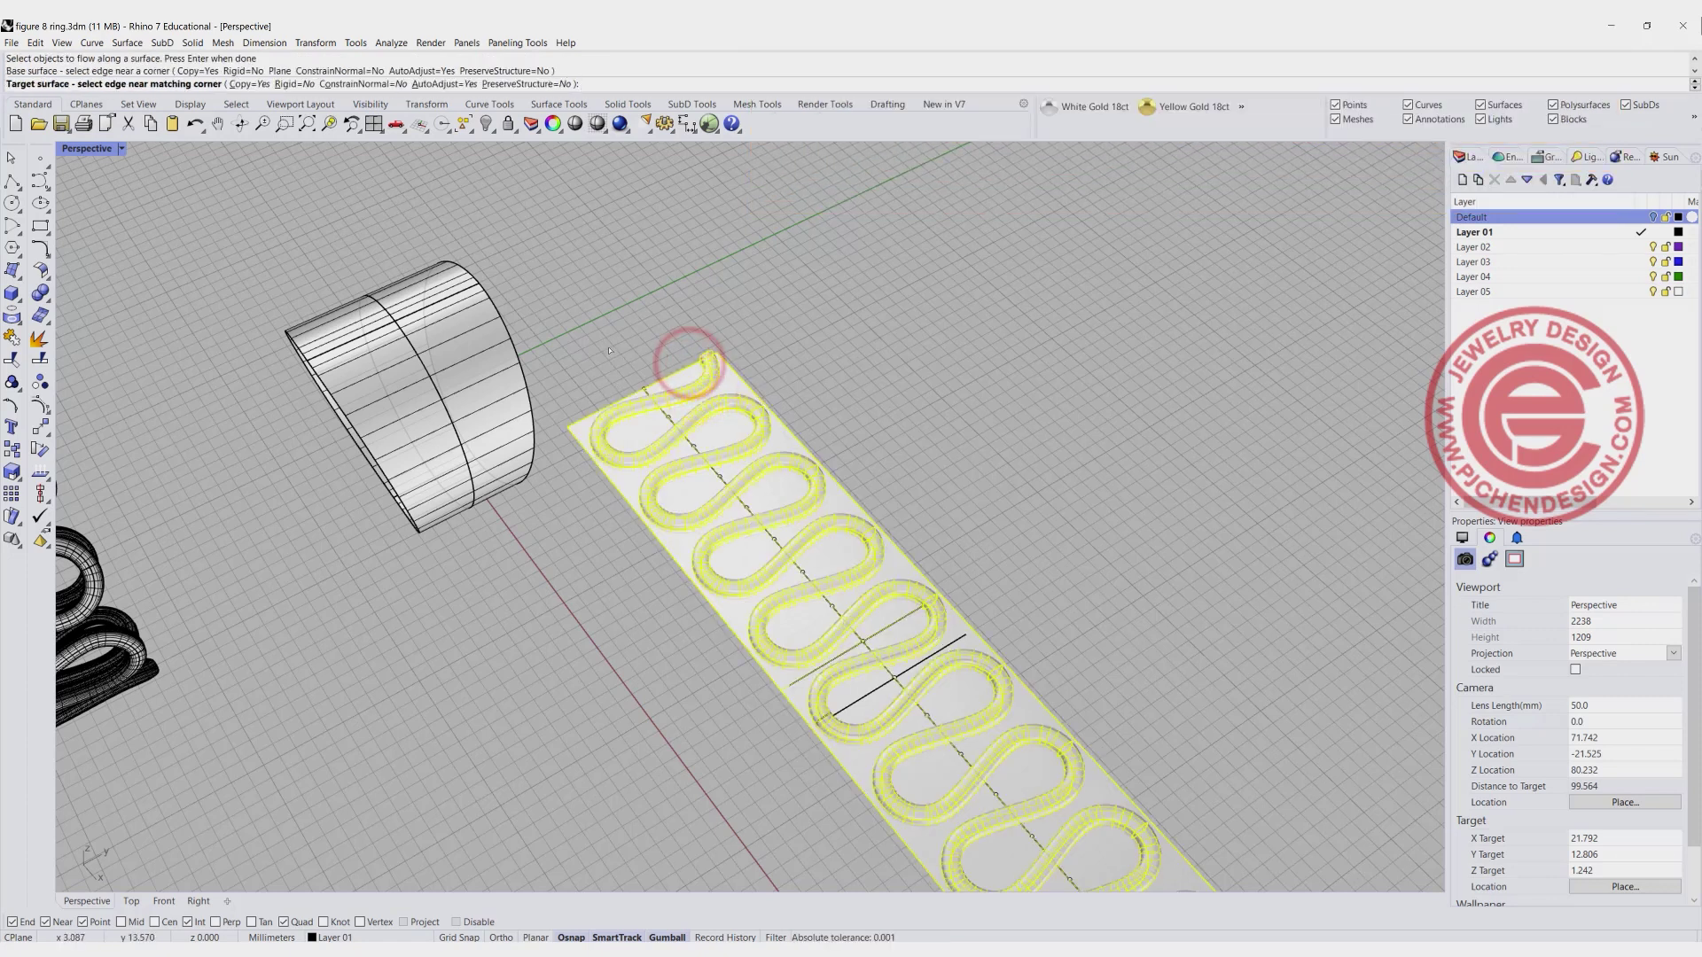
left_click(453, 307)
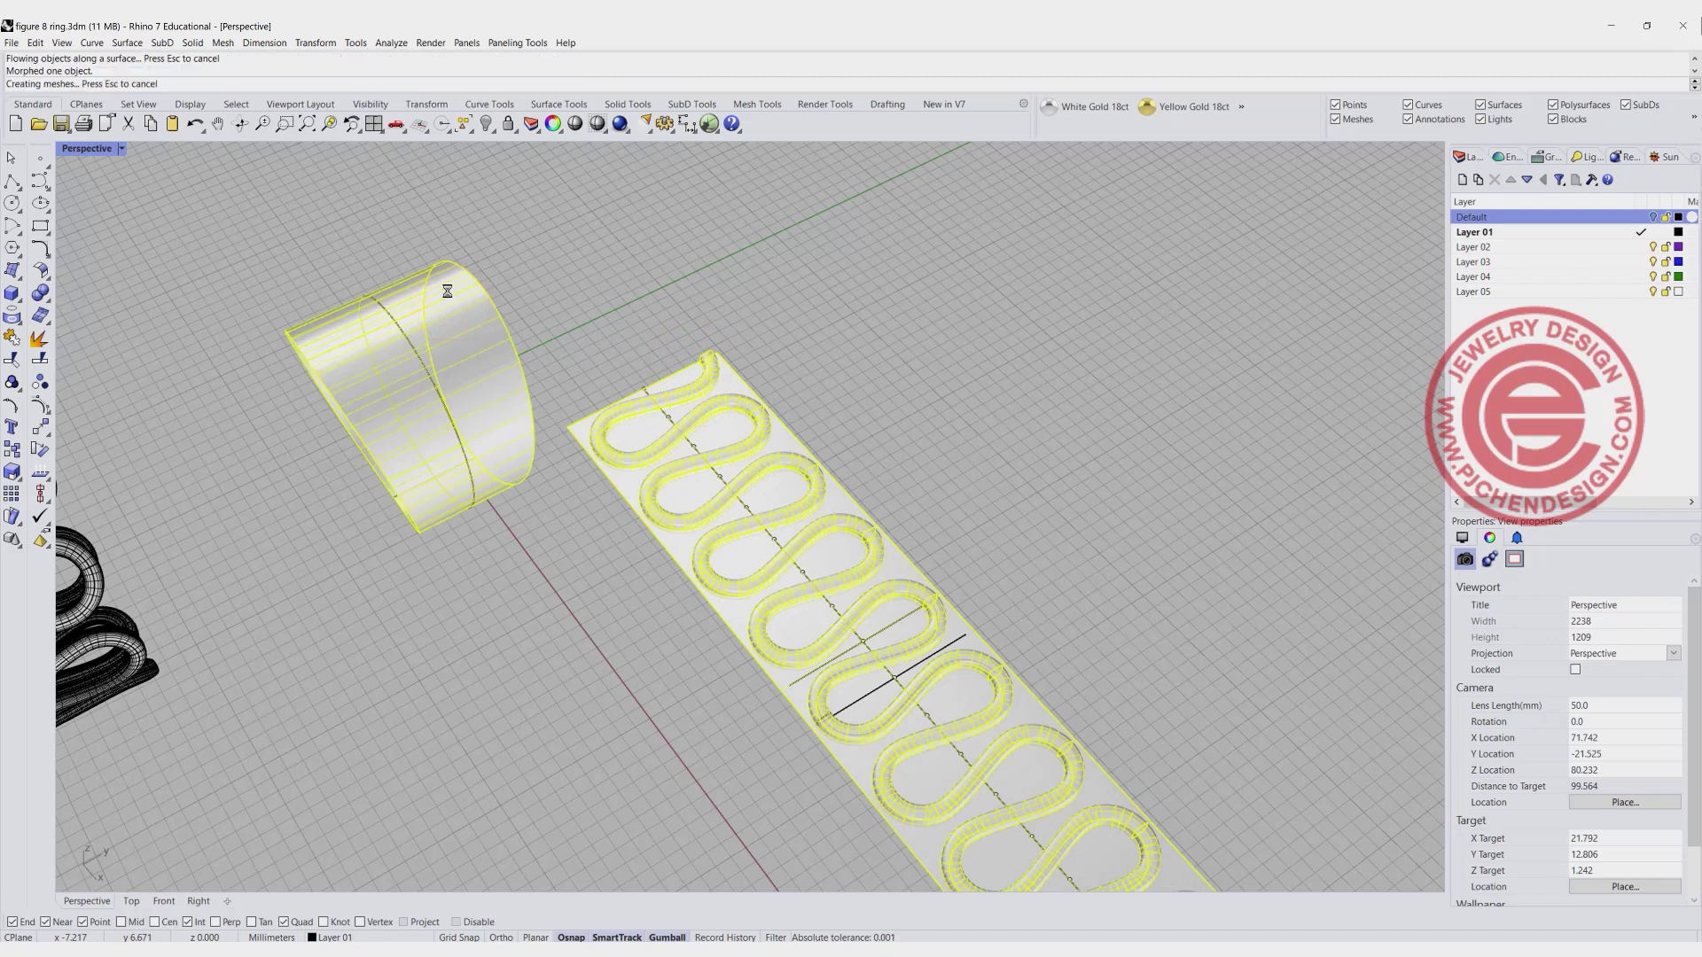
right_click_drag(667, 433, 534, 446)
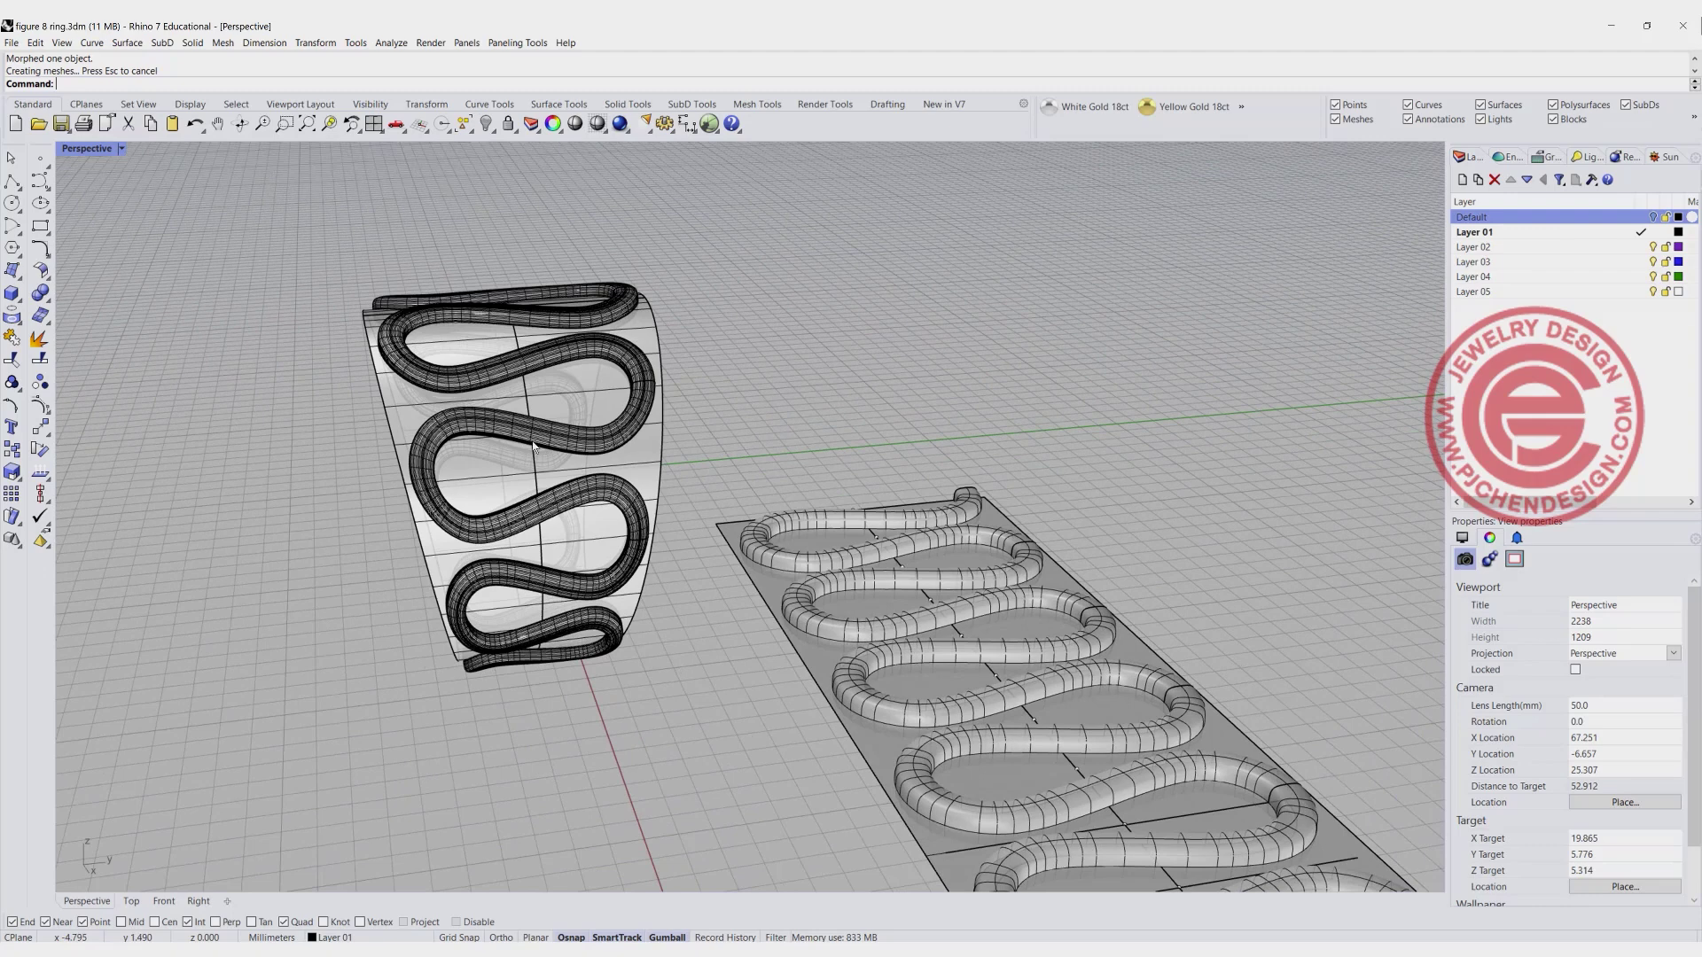
scroll(720, 514, "down", 5)
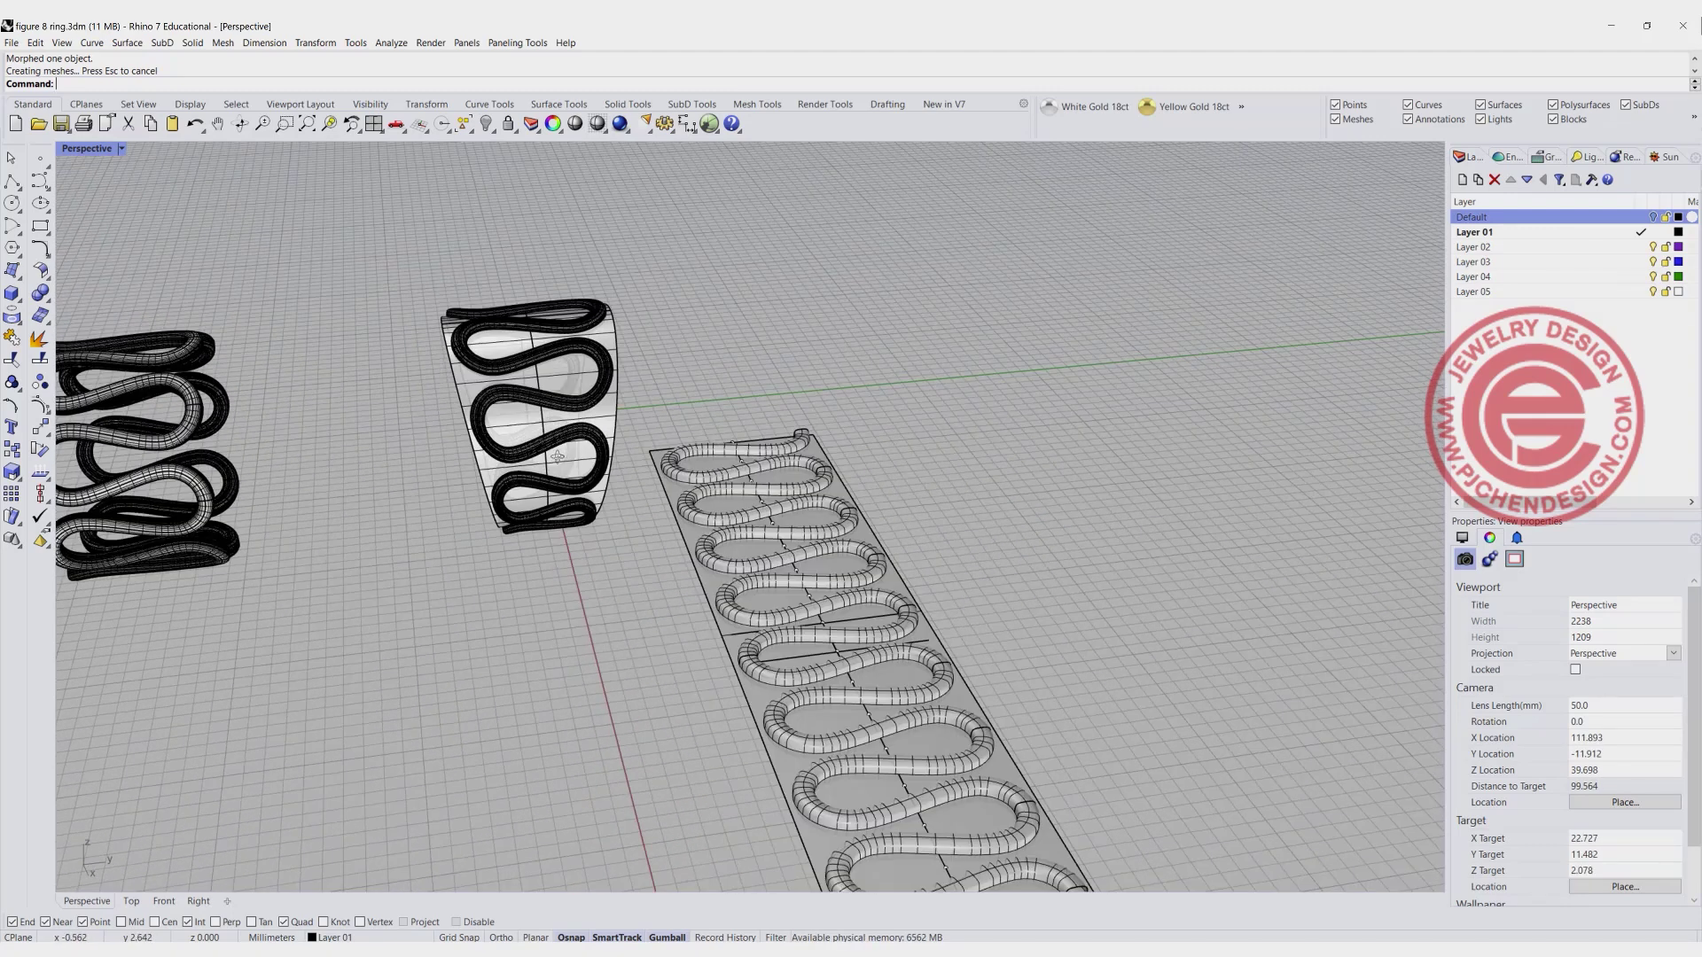
Move the new ring left beside the first ring and delete the tapered cylinder surface.
left_click(594, 355)
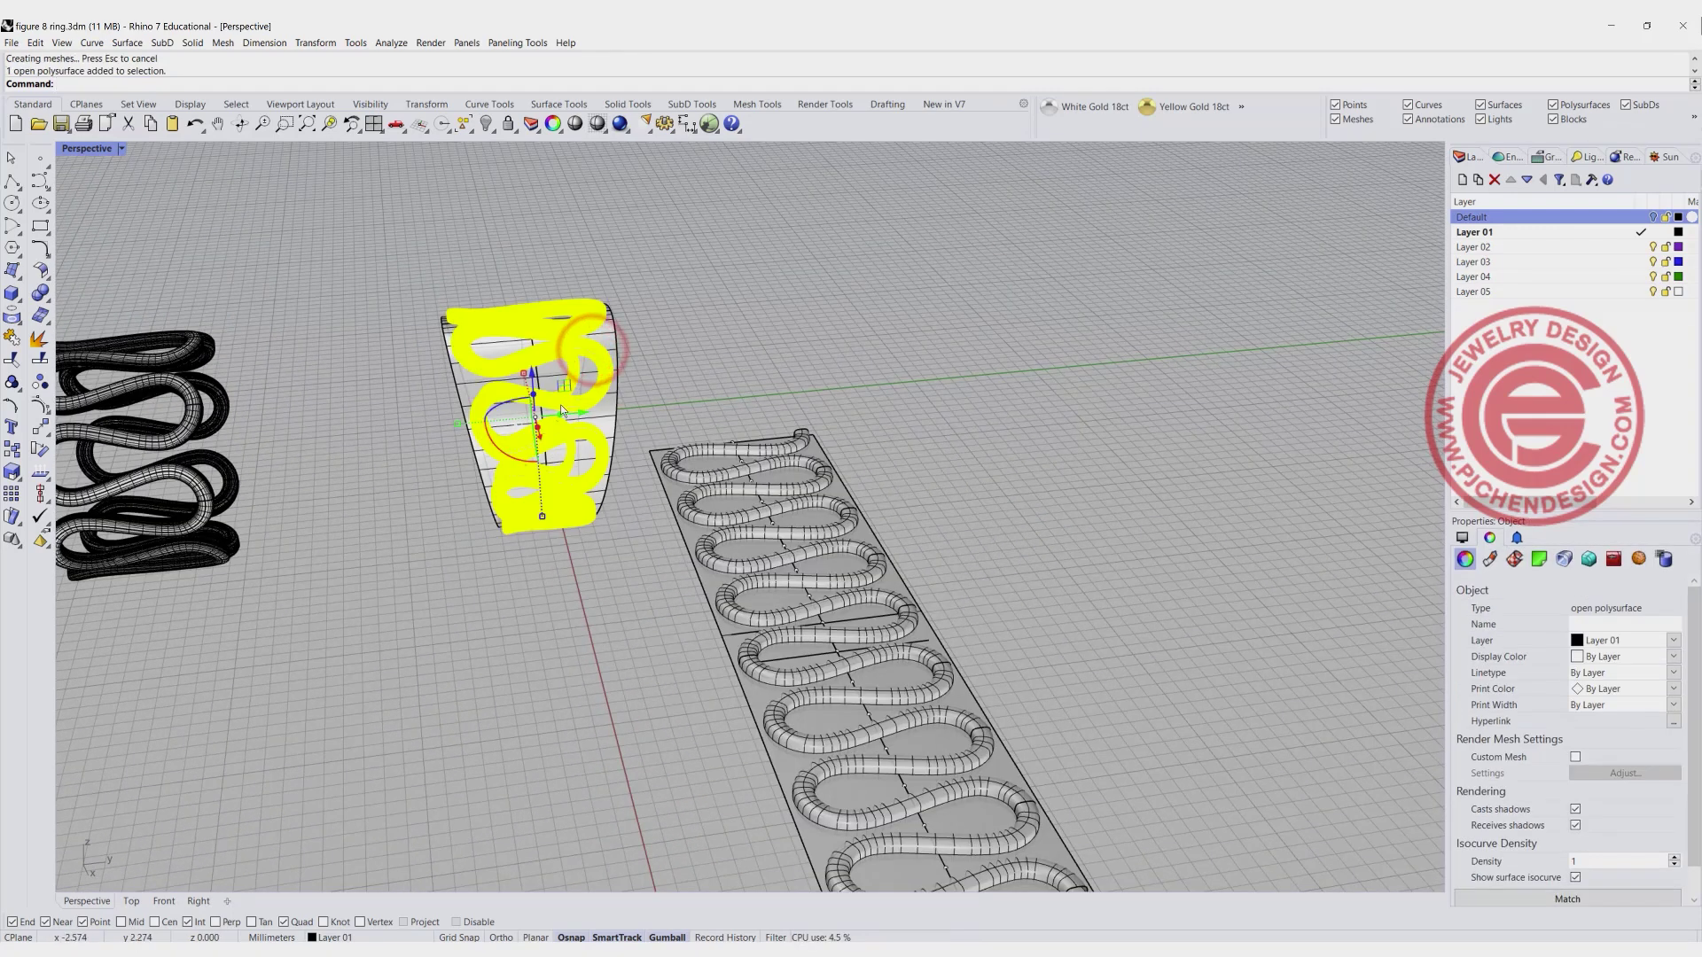
left_click_drag(560, 404, 347, 427)
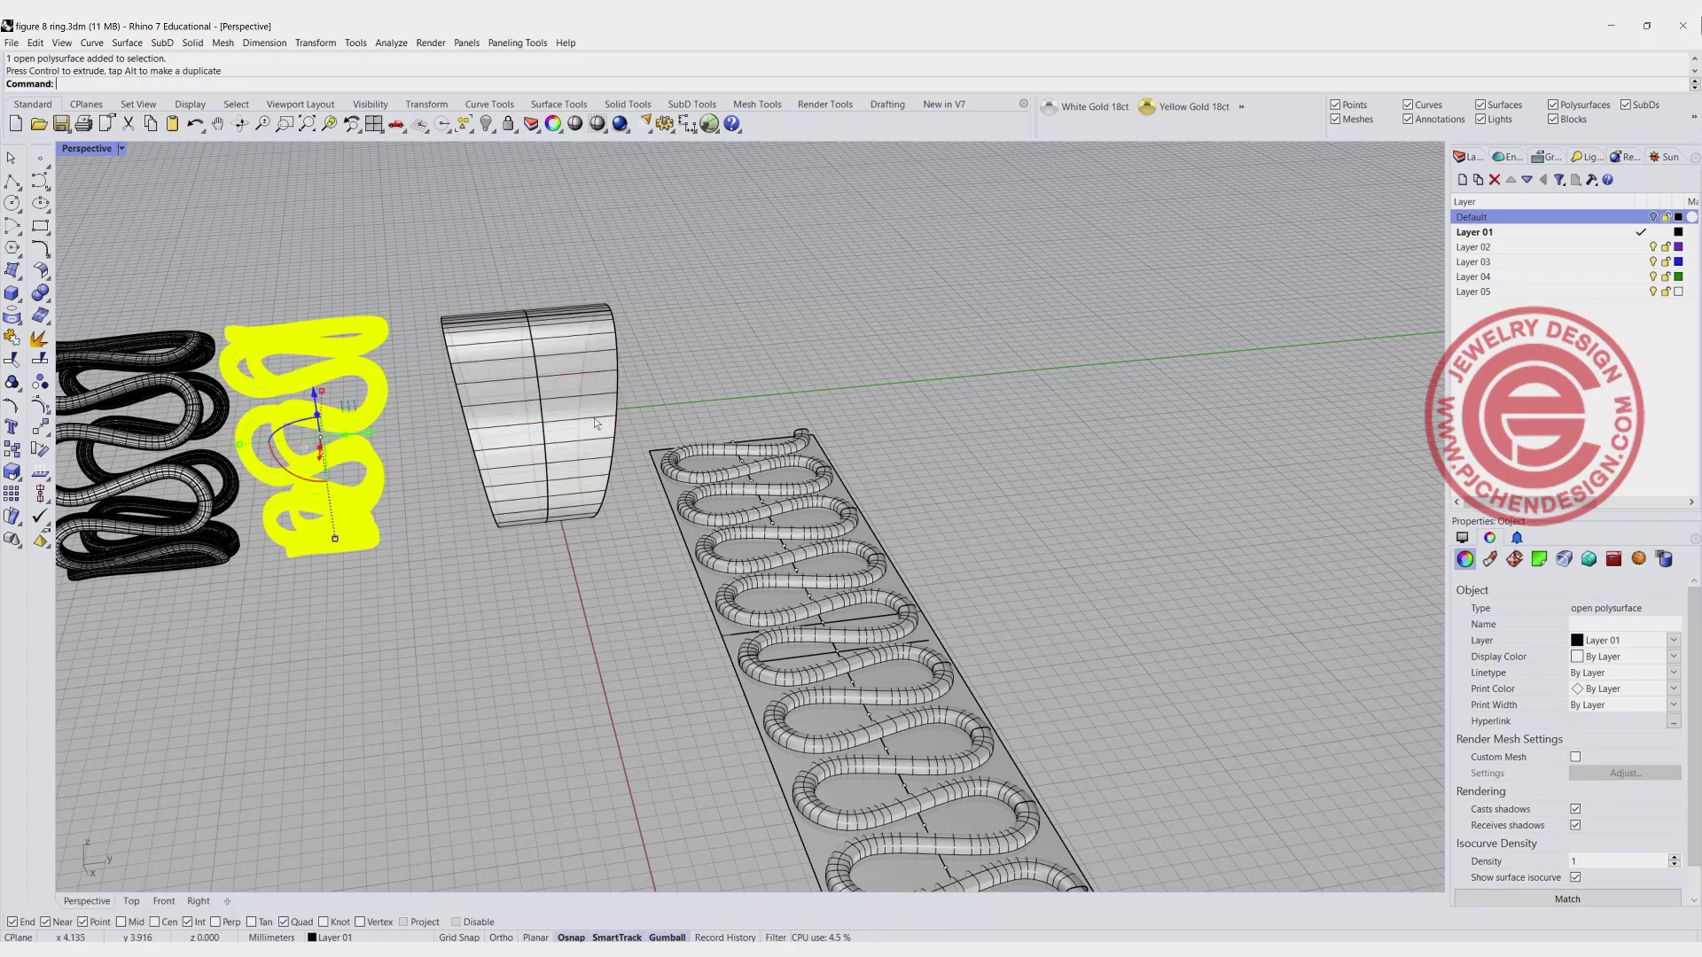
left_click(605, 366)
key("Delete")
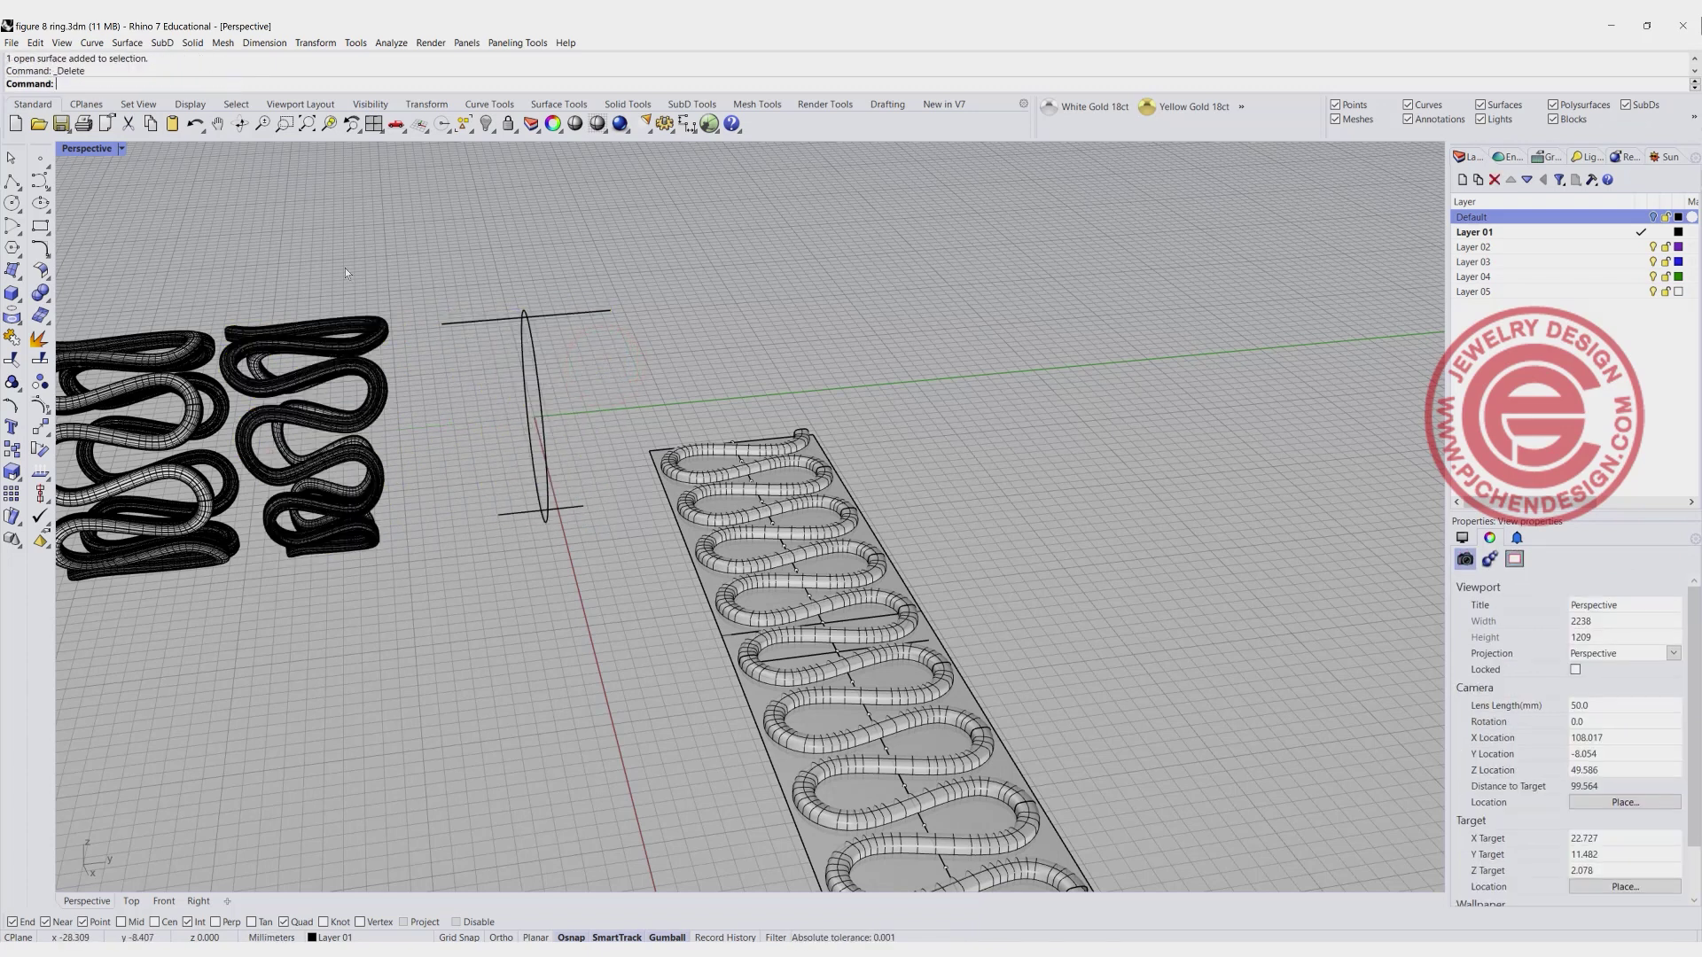
Maximize the Right view and select the top profile line.
double_click(85, 148)
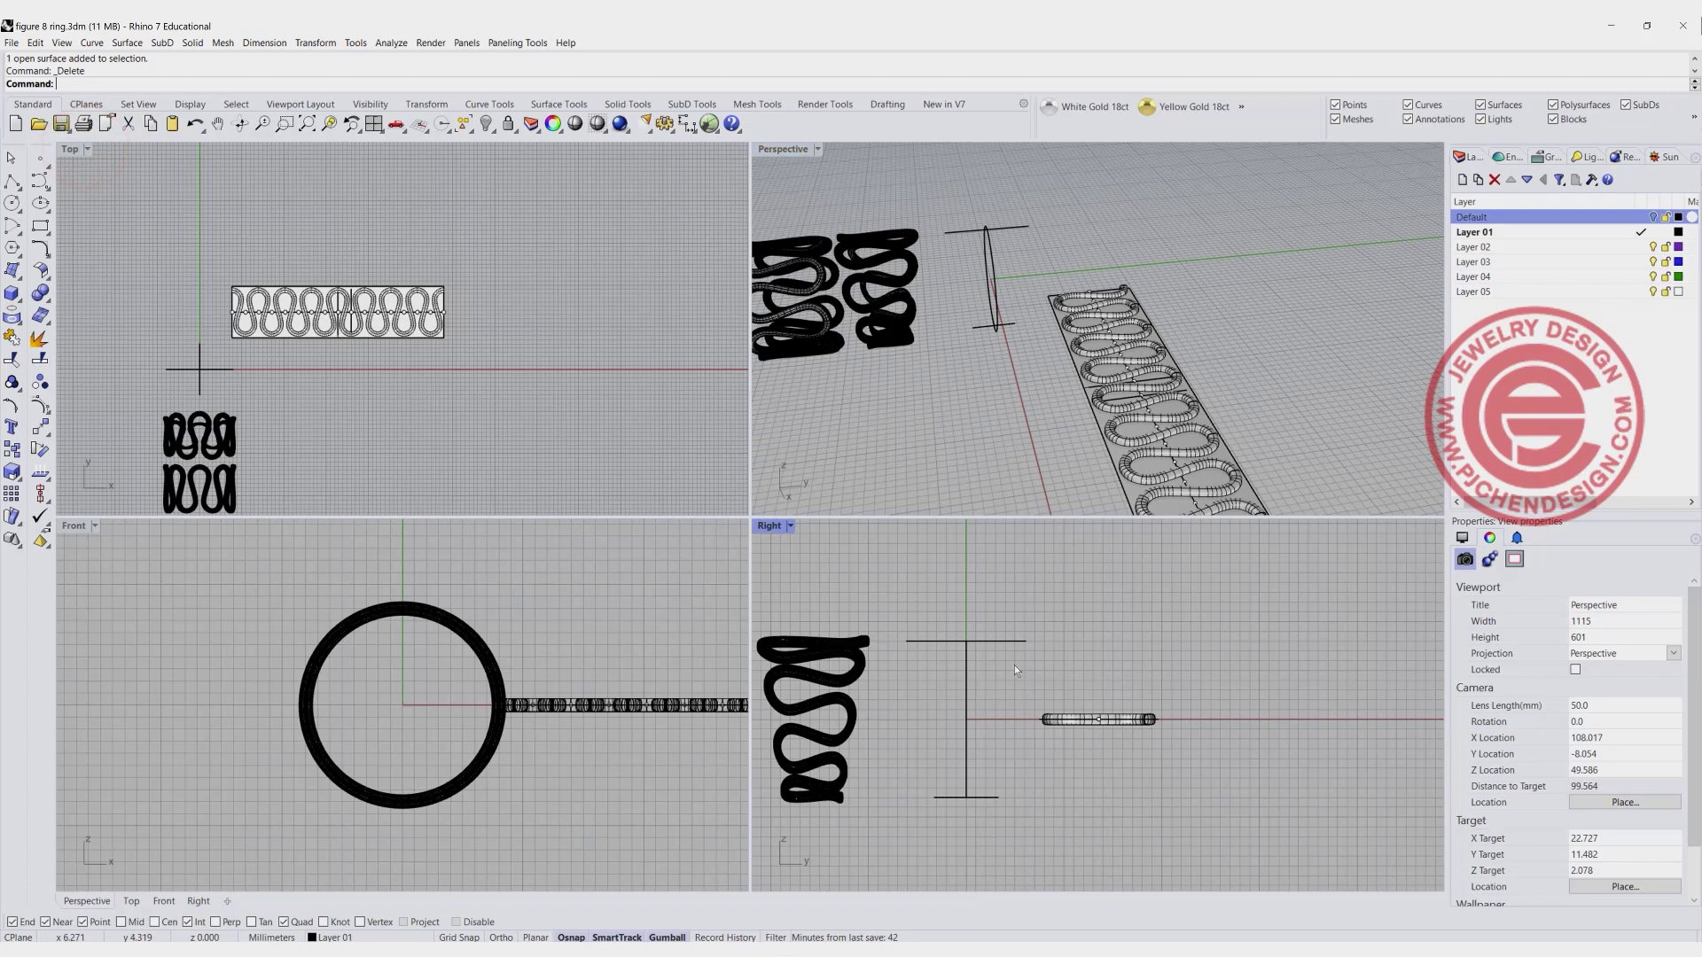
left_click(984, 634)
double_click(767, 527)
scroll(760, 523, "down", 3)
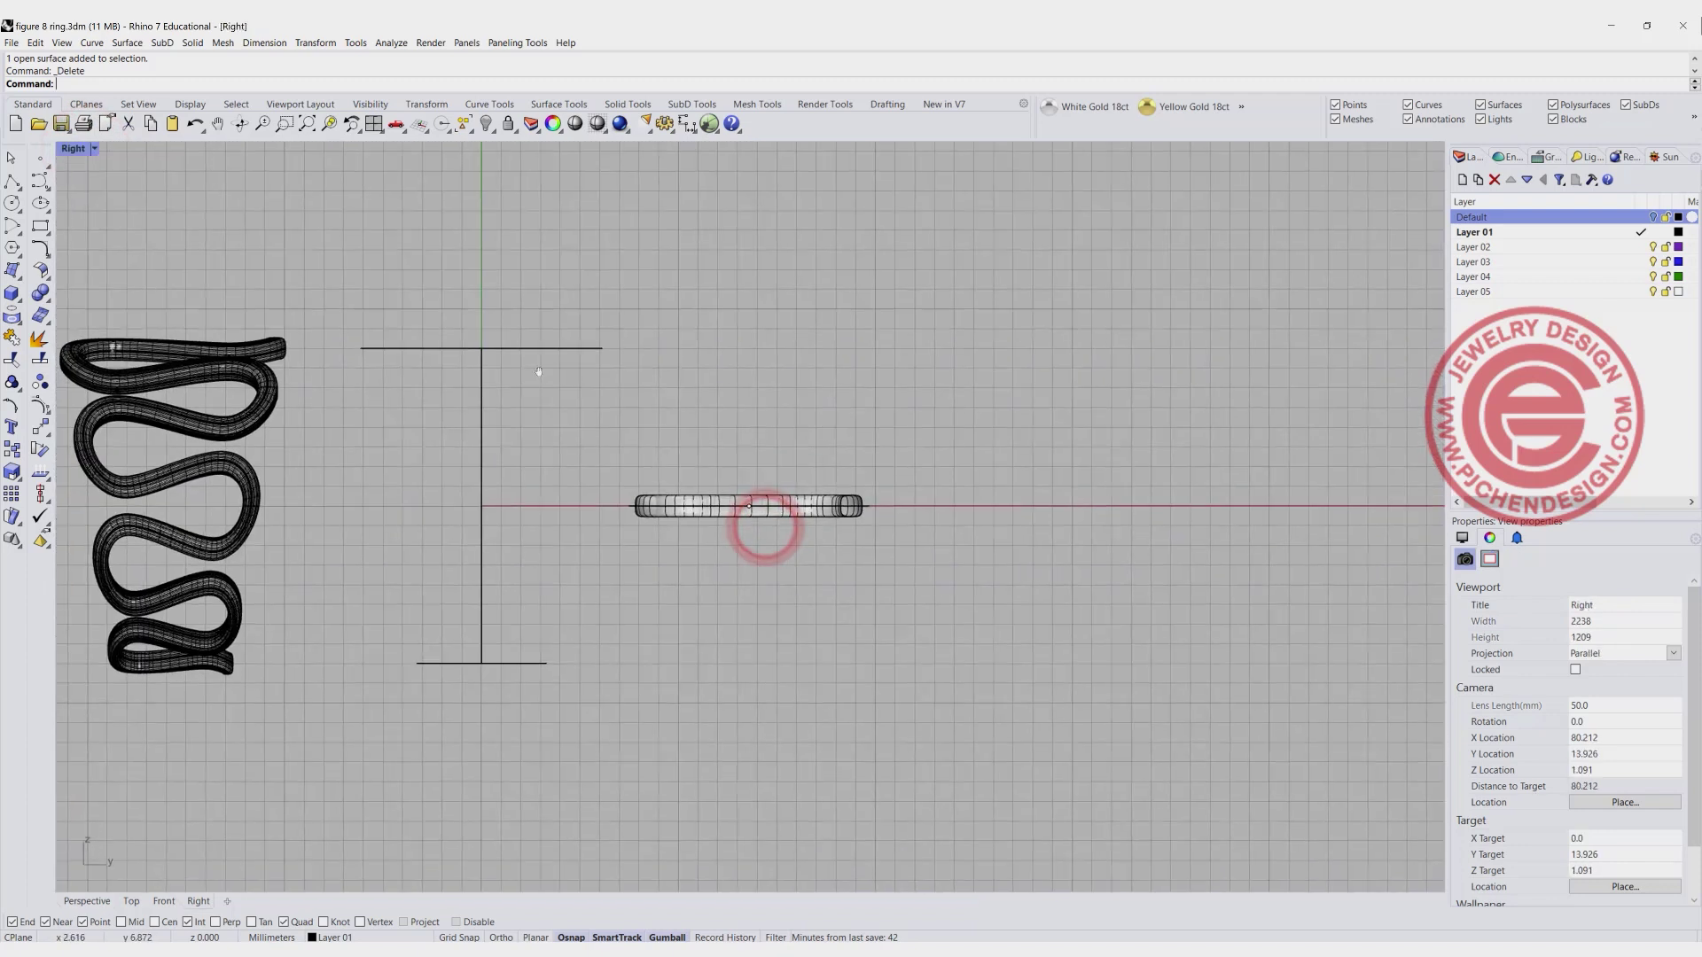
left_click(540, 346)
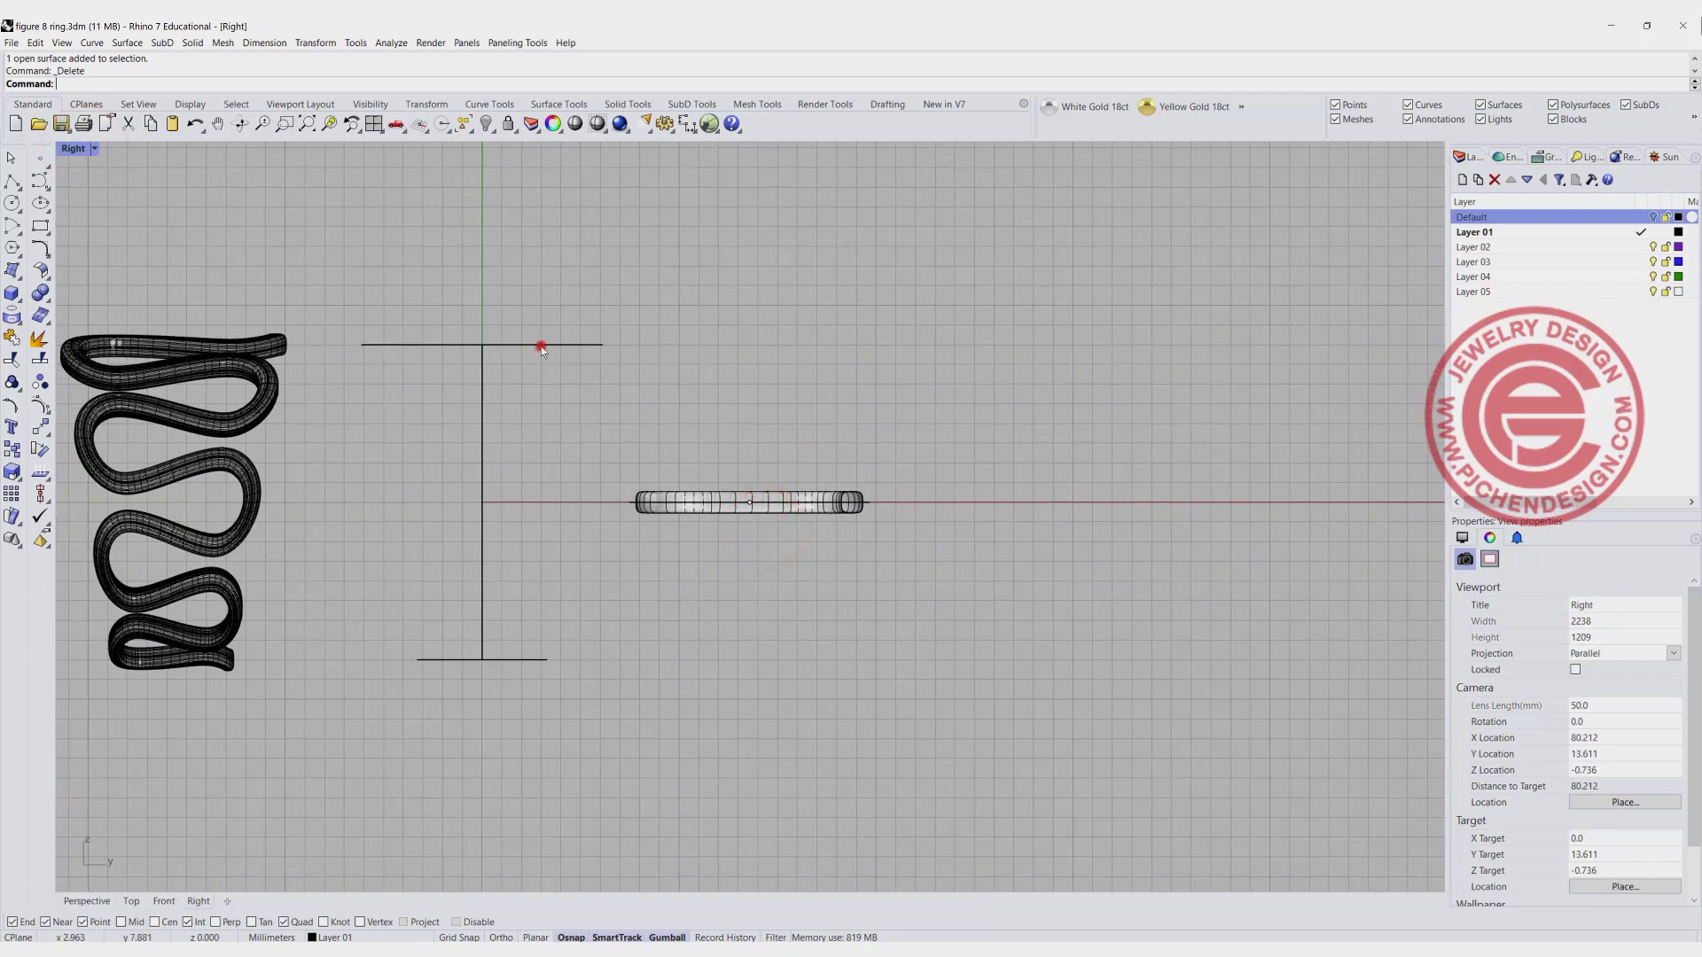
Rebuild the top and bottom profile lines with a point count of 4.
left_click(509, 660)
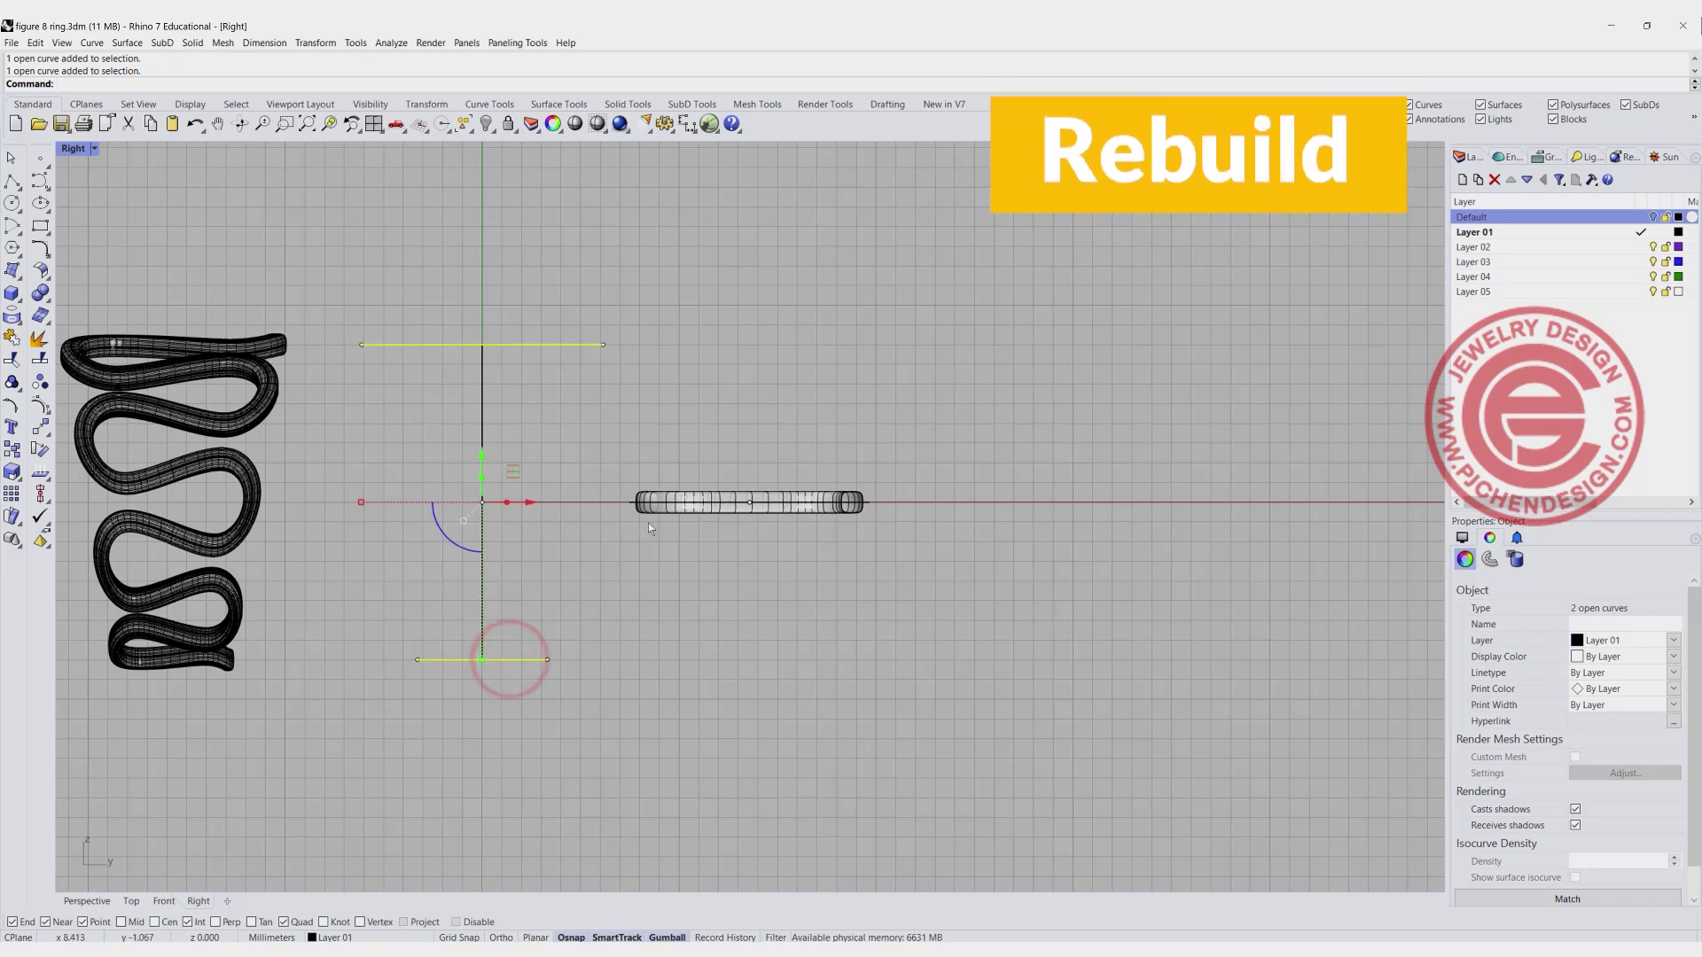
type("Re")
key("Return")
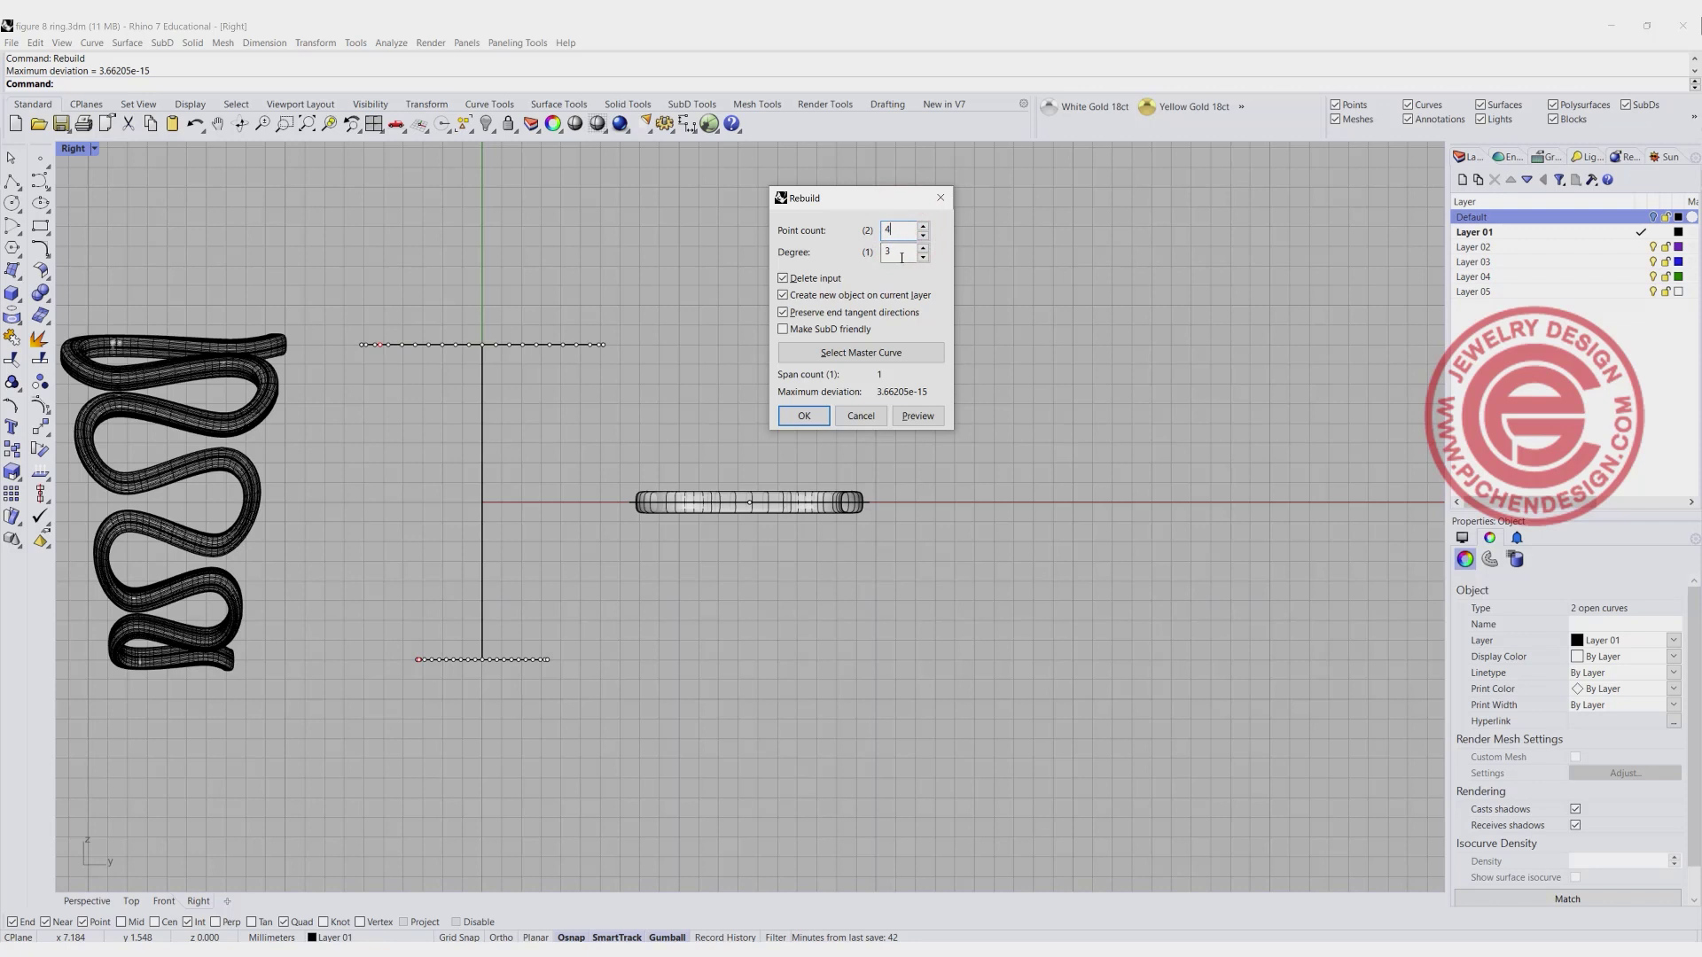
type("4")
left_click(902, 257)
left_click(805, 417)
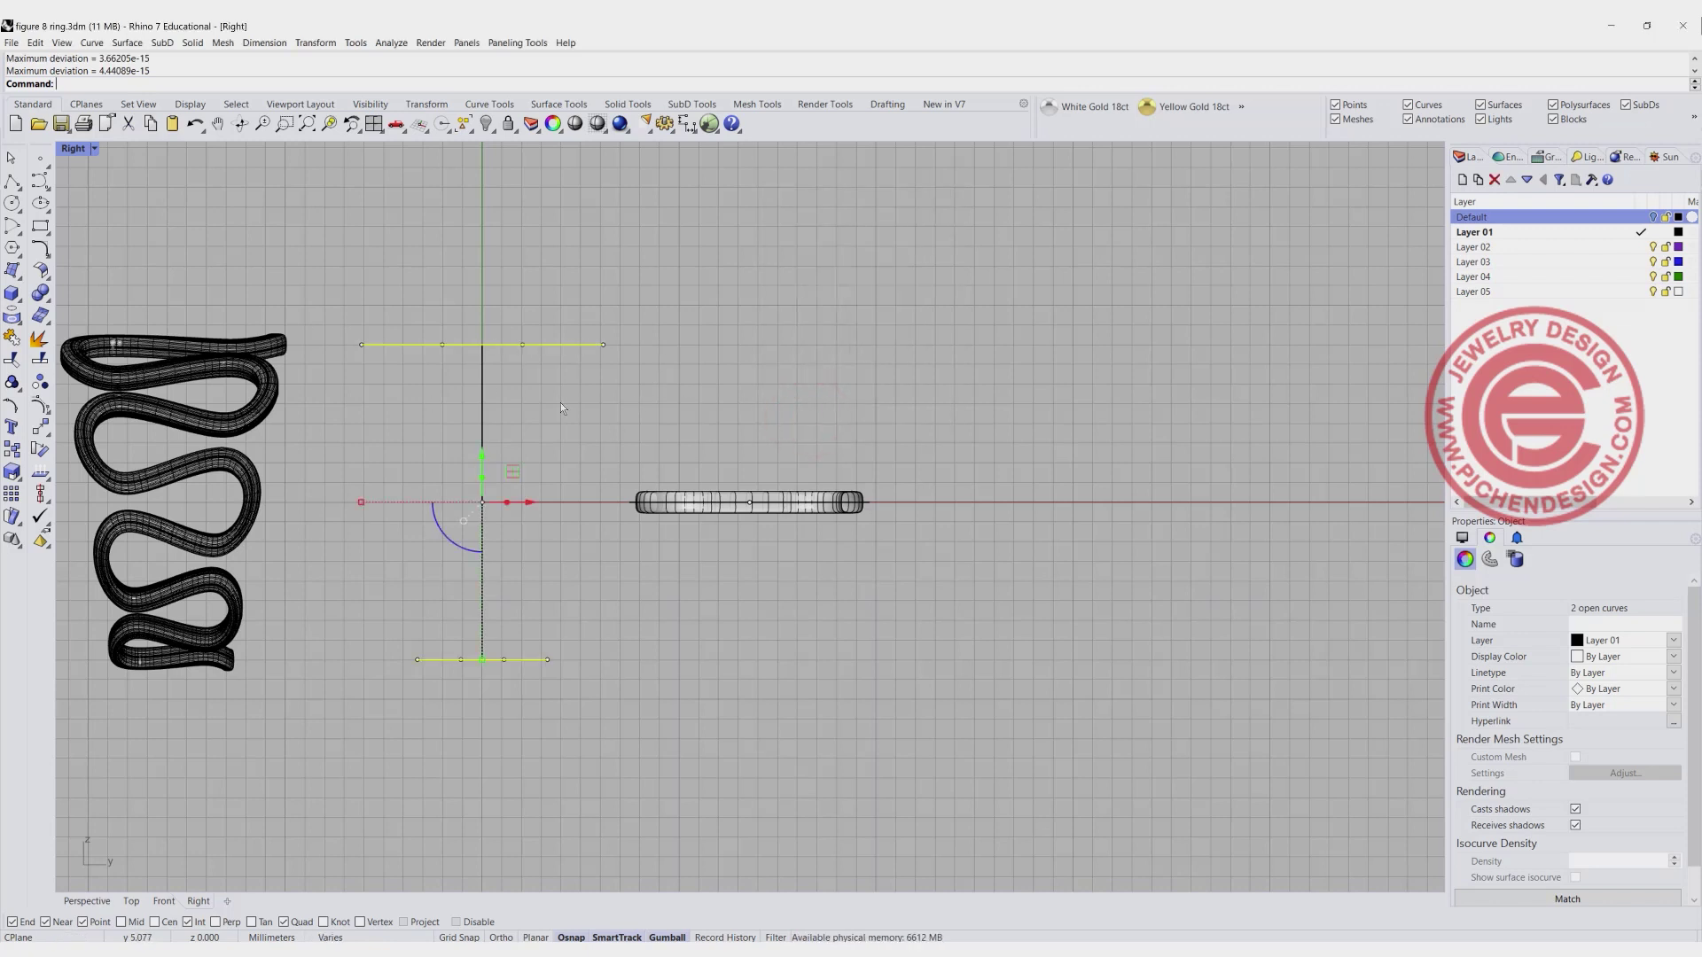
left_click(13, 407)
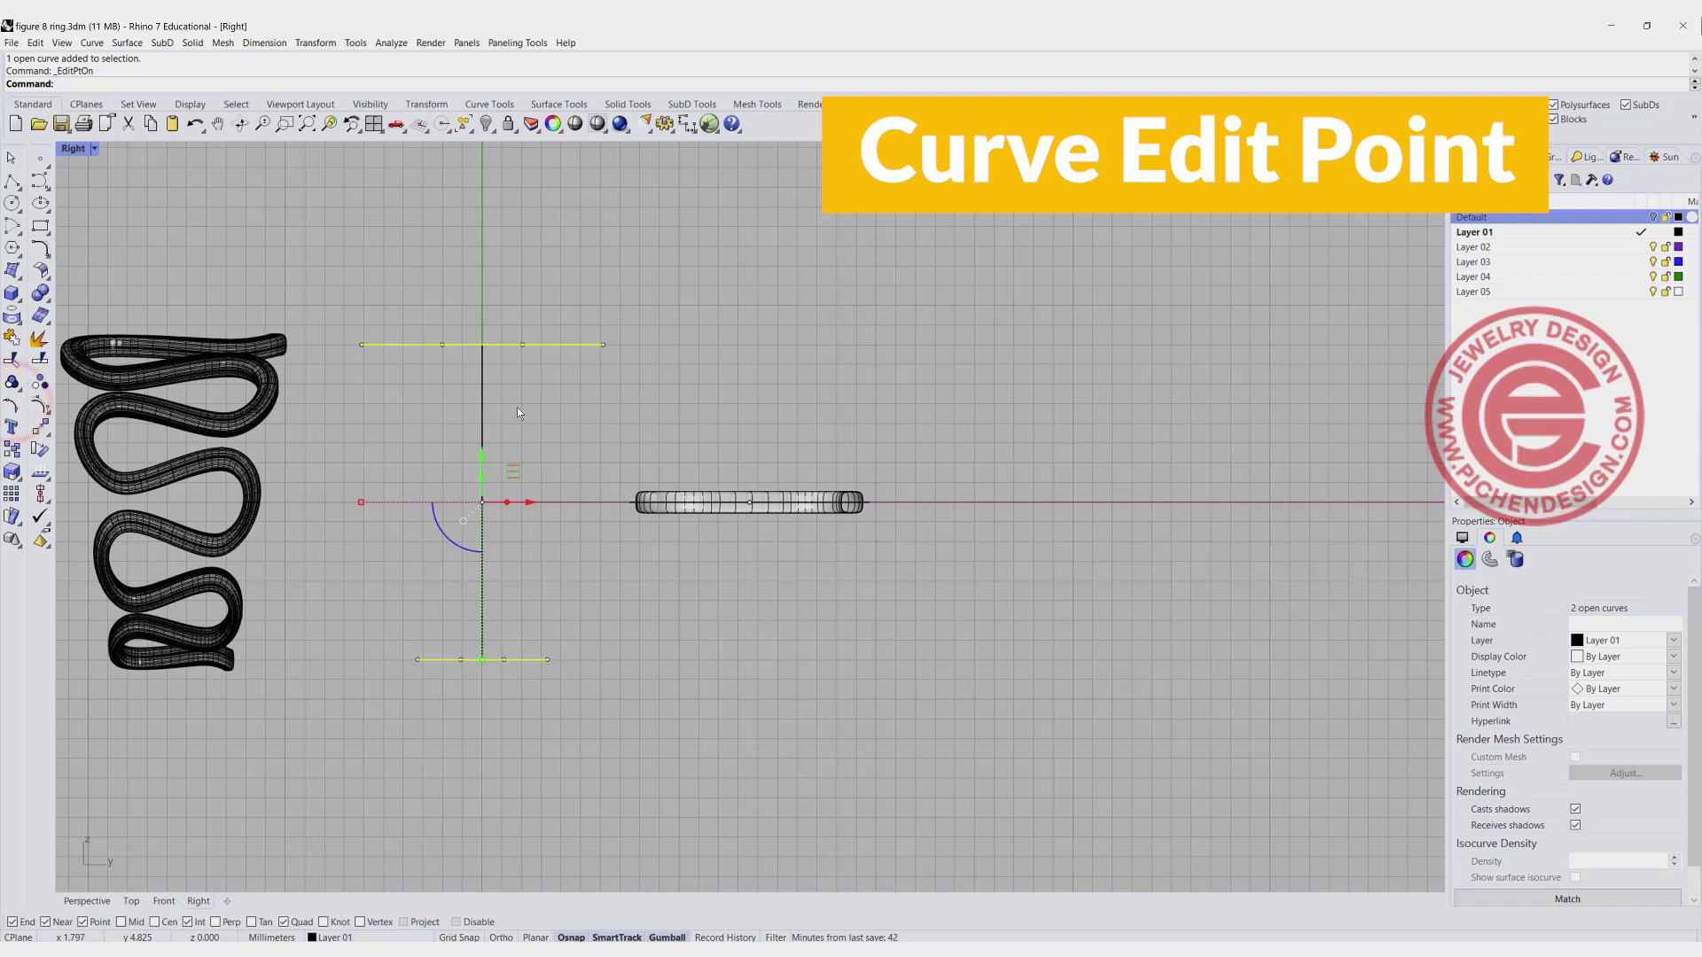
Bend the top line's ends upward and the bottom line's ends downward into arcs.
left_click(361, 343)
left_click(603, 344, "shift")
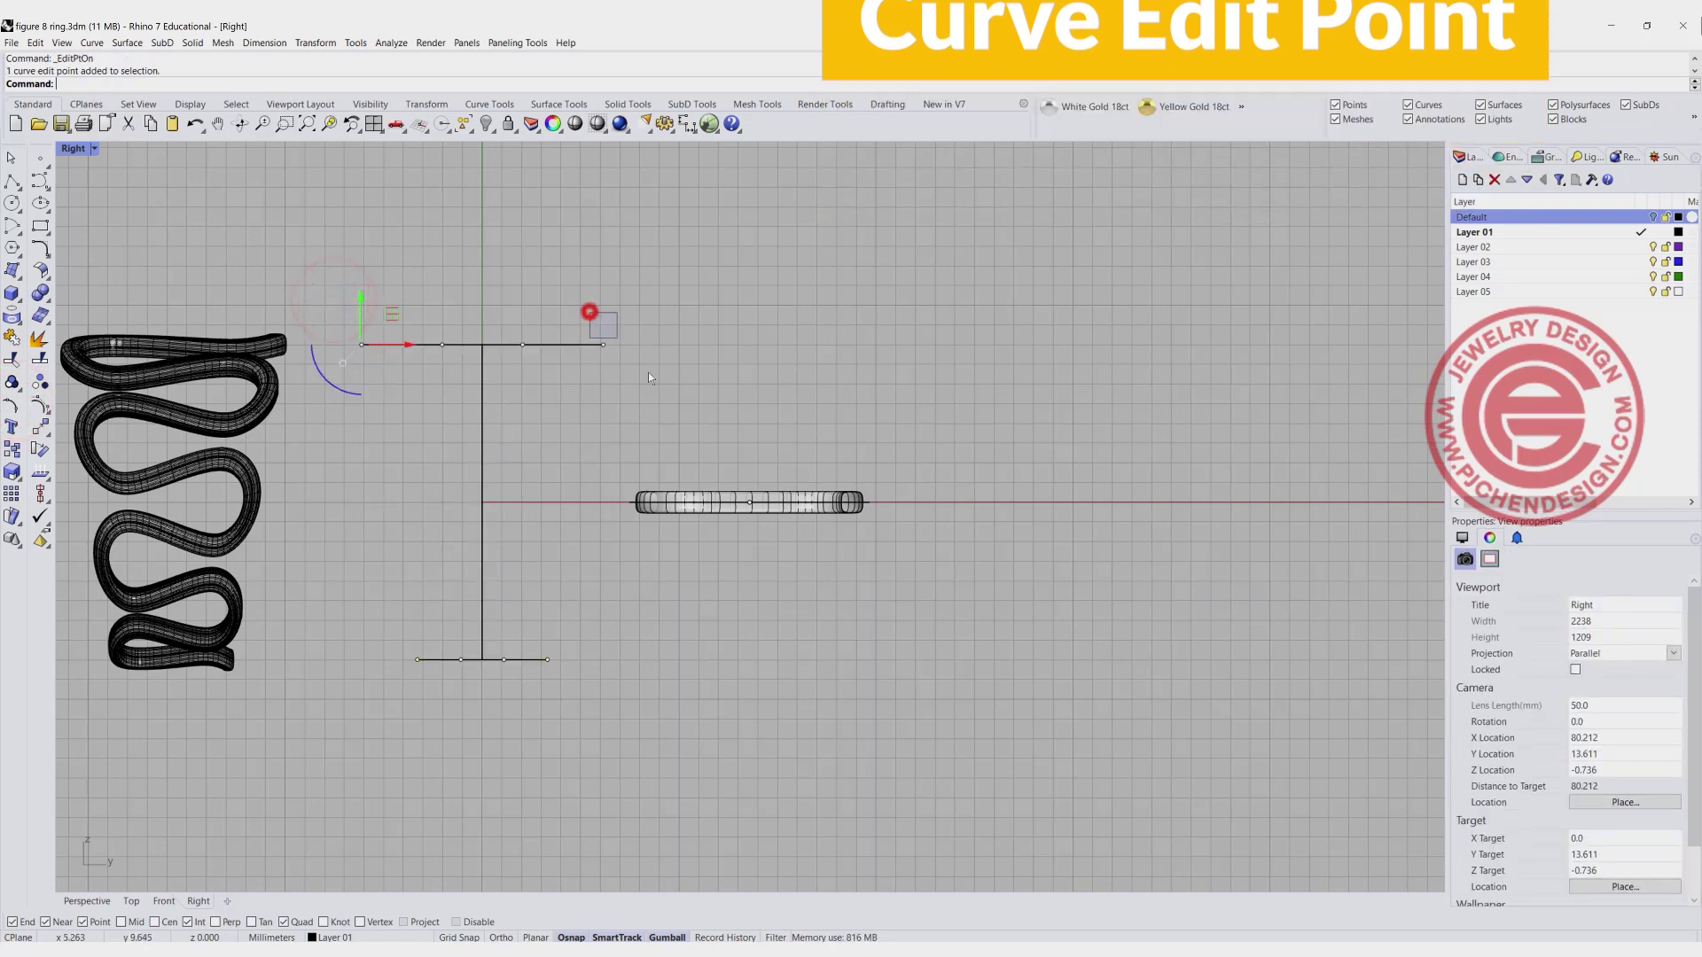
left_click_drag(482, 300, 480, 275)
left_click_drag(390, 638, 443, 678)
left_click_drag(529, 647, 624, 706, "shift")
left_click_drag(484, 618, 483, 633)
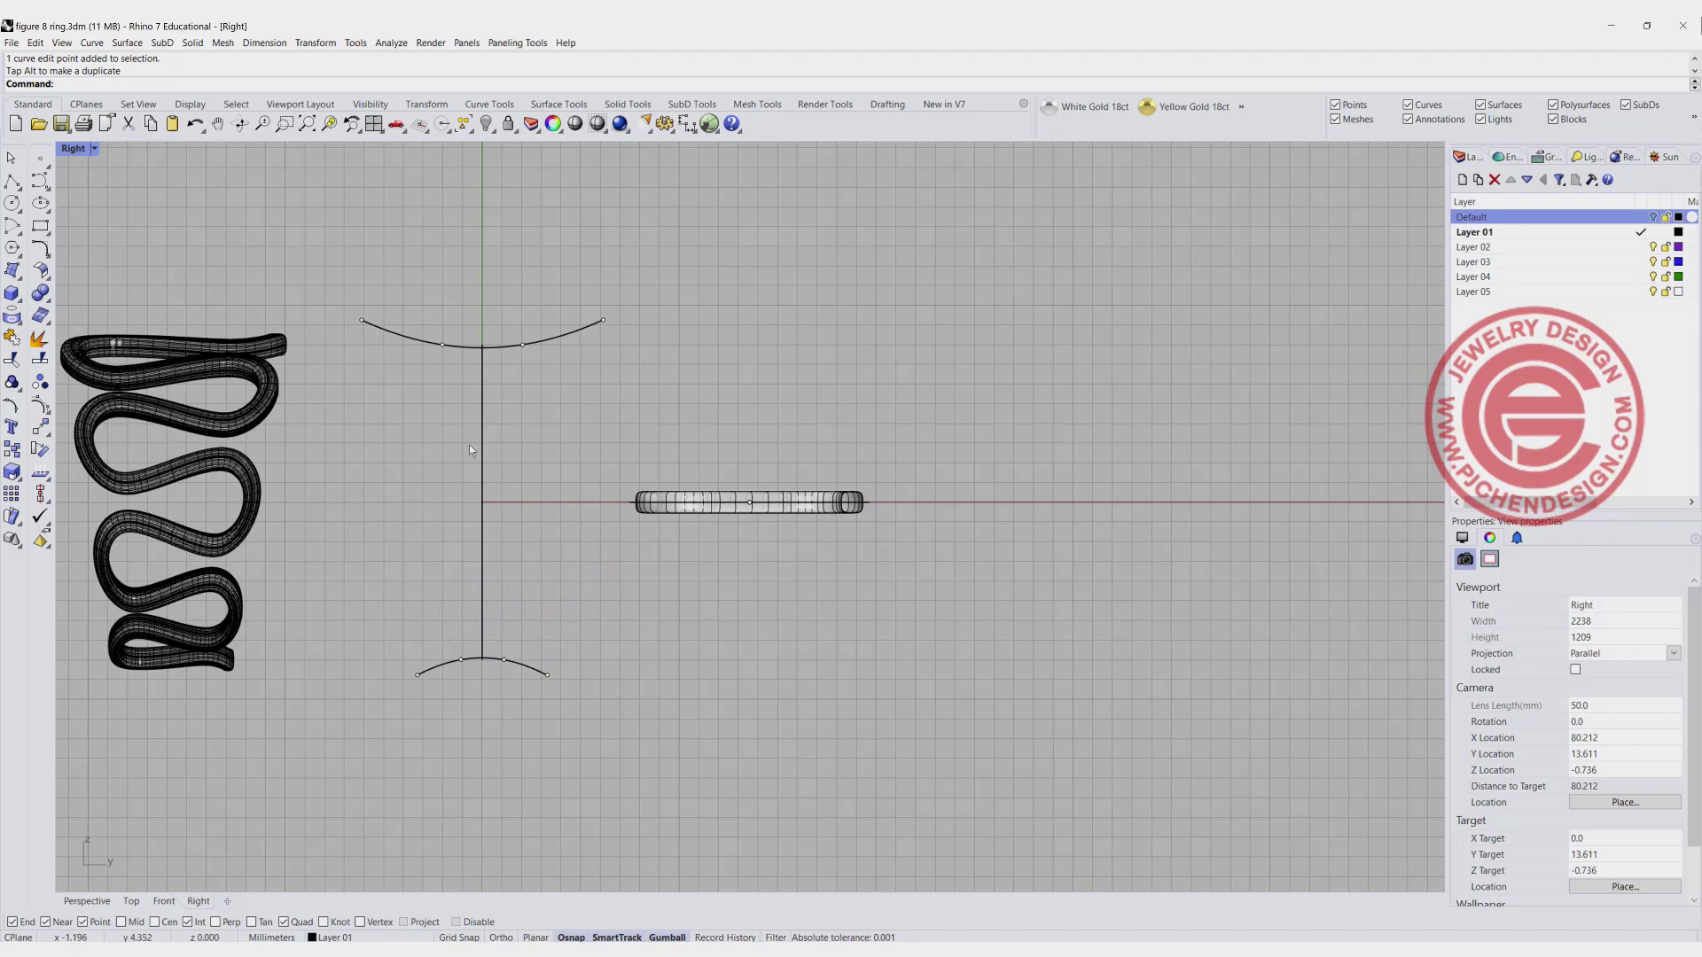
scroll(486, 356, "up", 4)
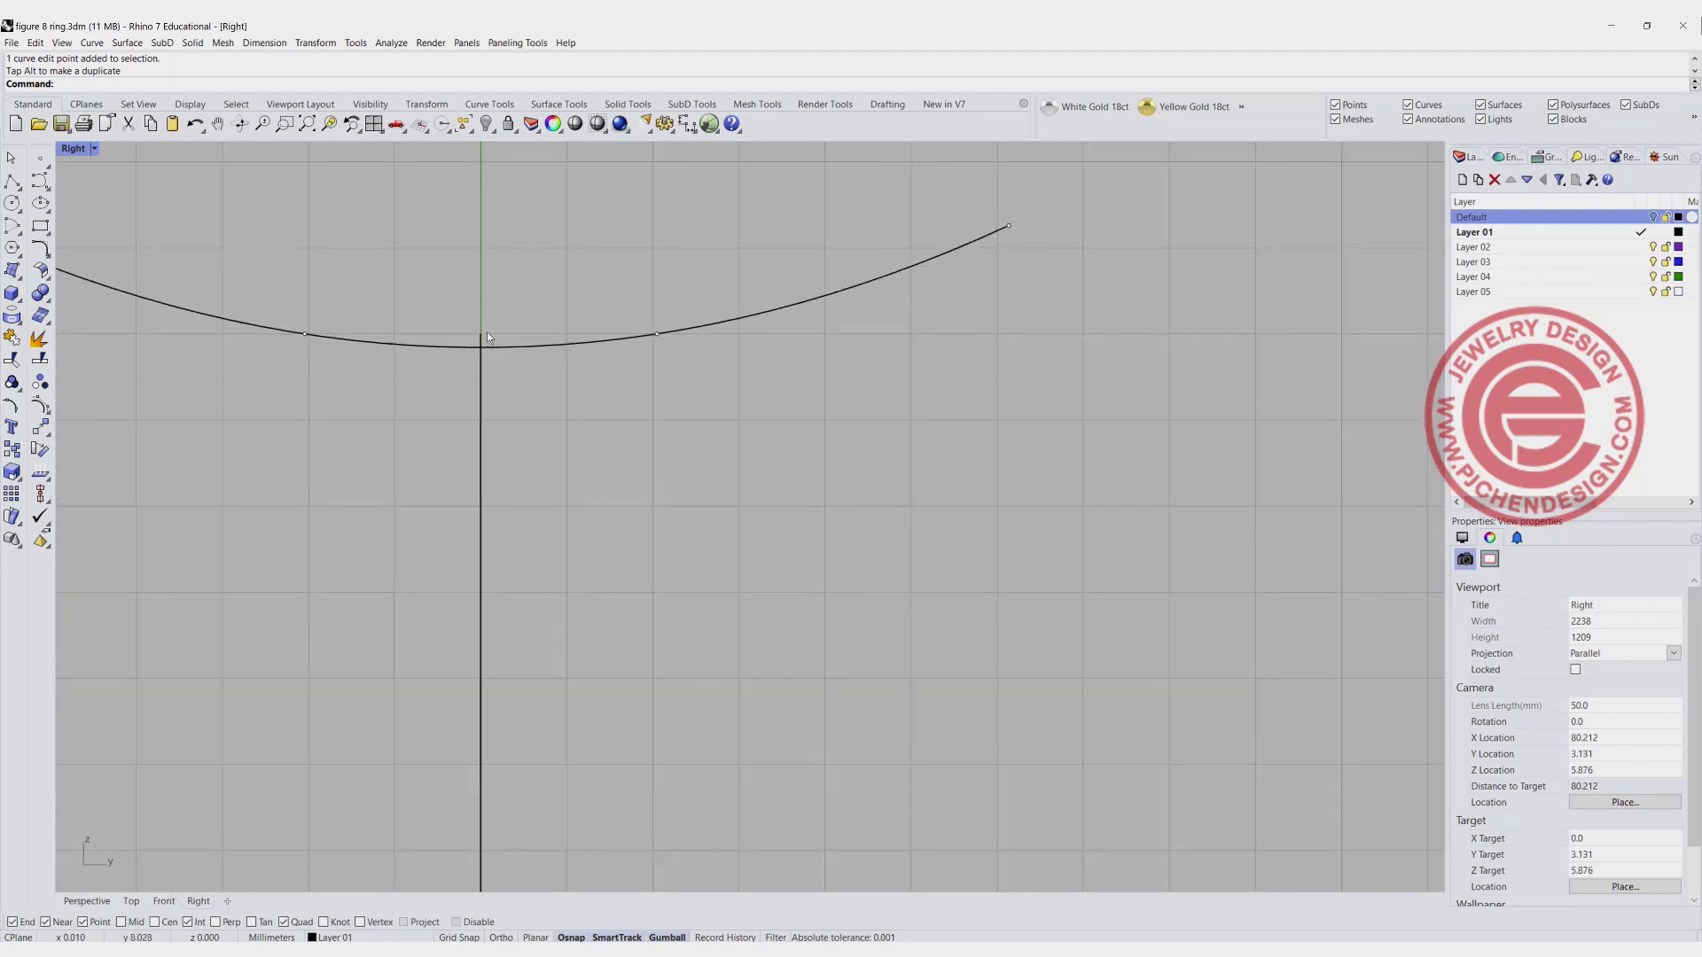
scroll(540, 380, "down", 3)
Move each arc's midpoint onto the matching end of the vertical line.
left_click(532, 358)
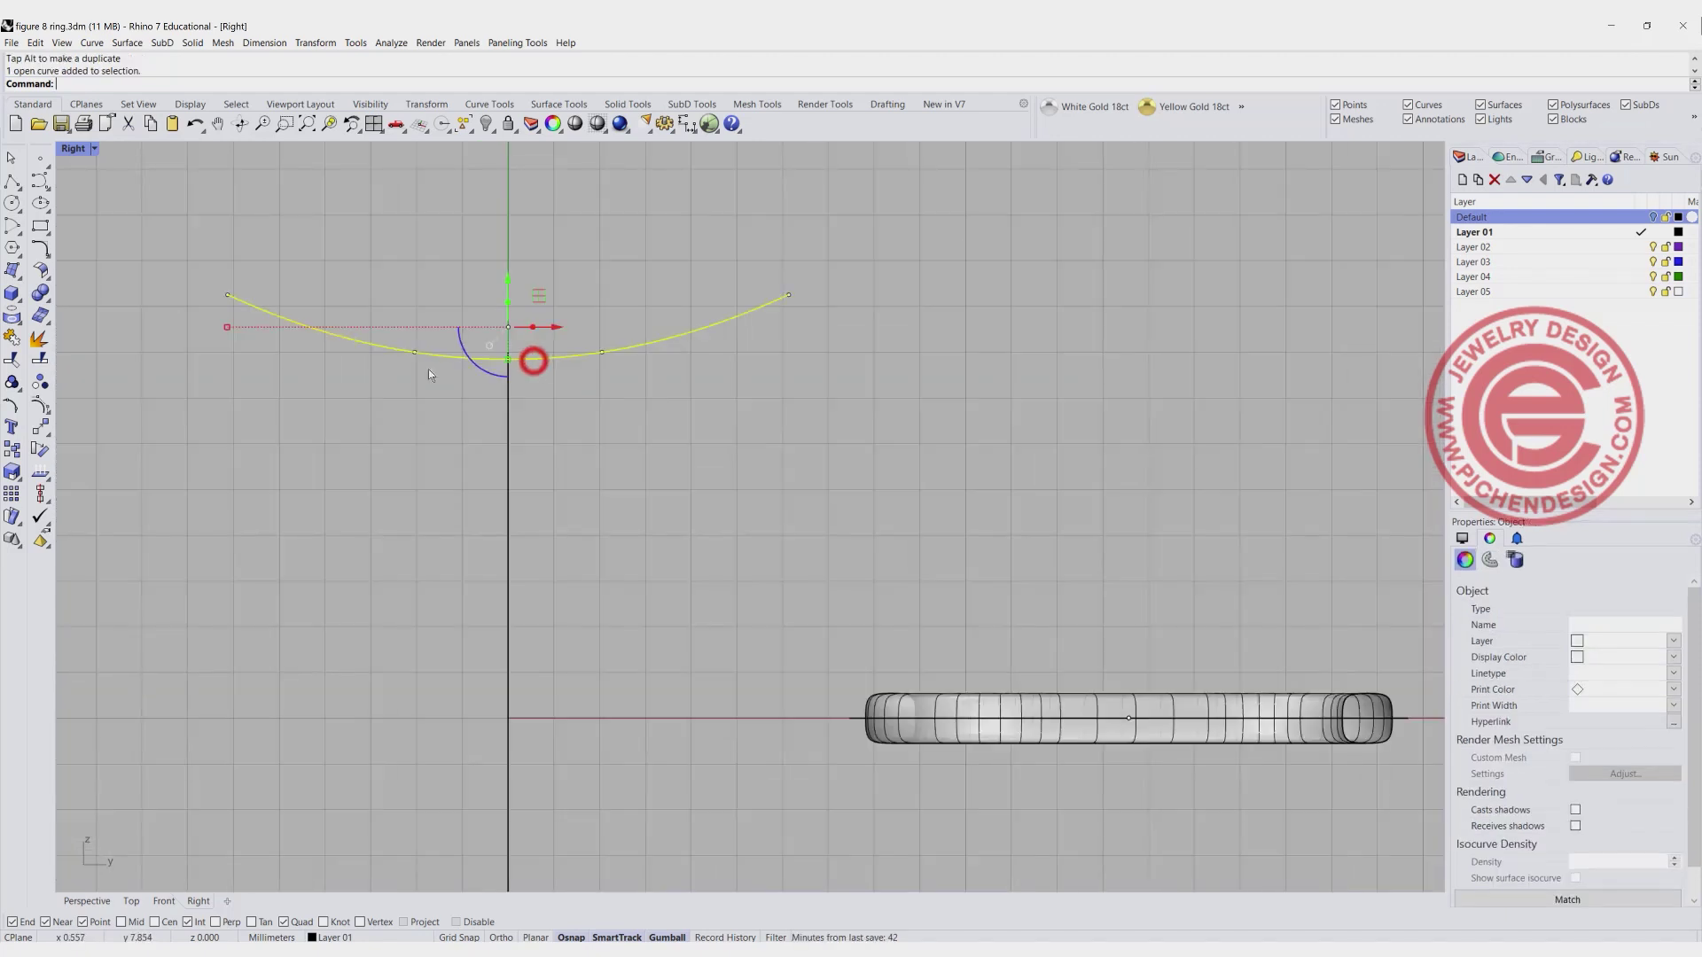
left_click(41, 426)
left_click(508, 359)
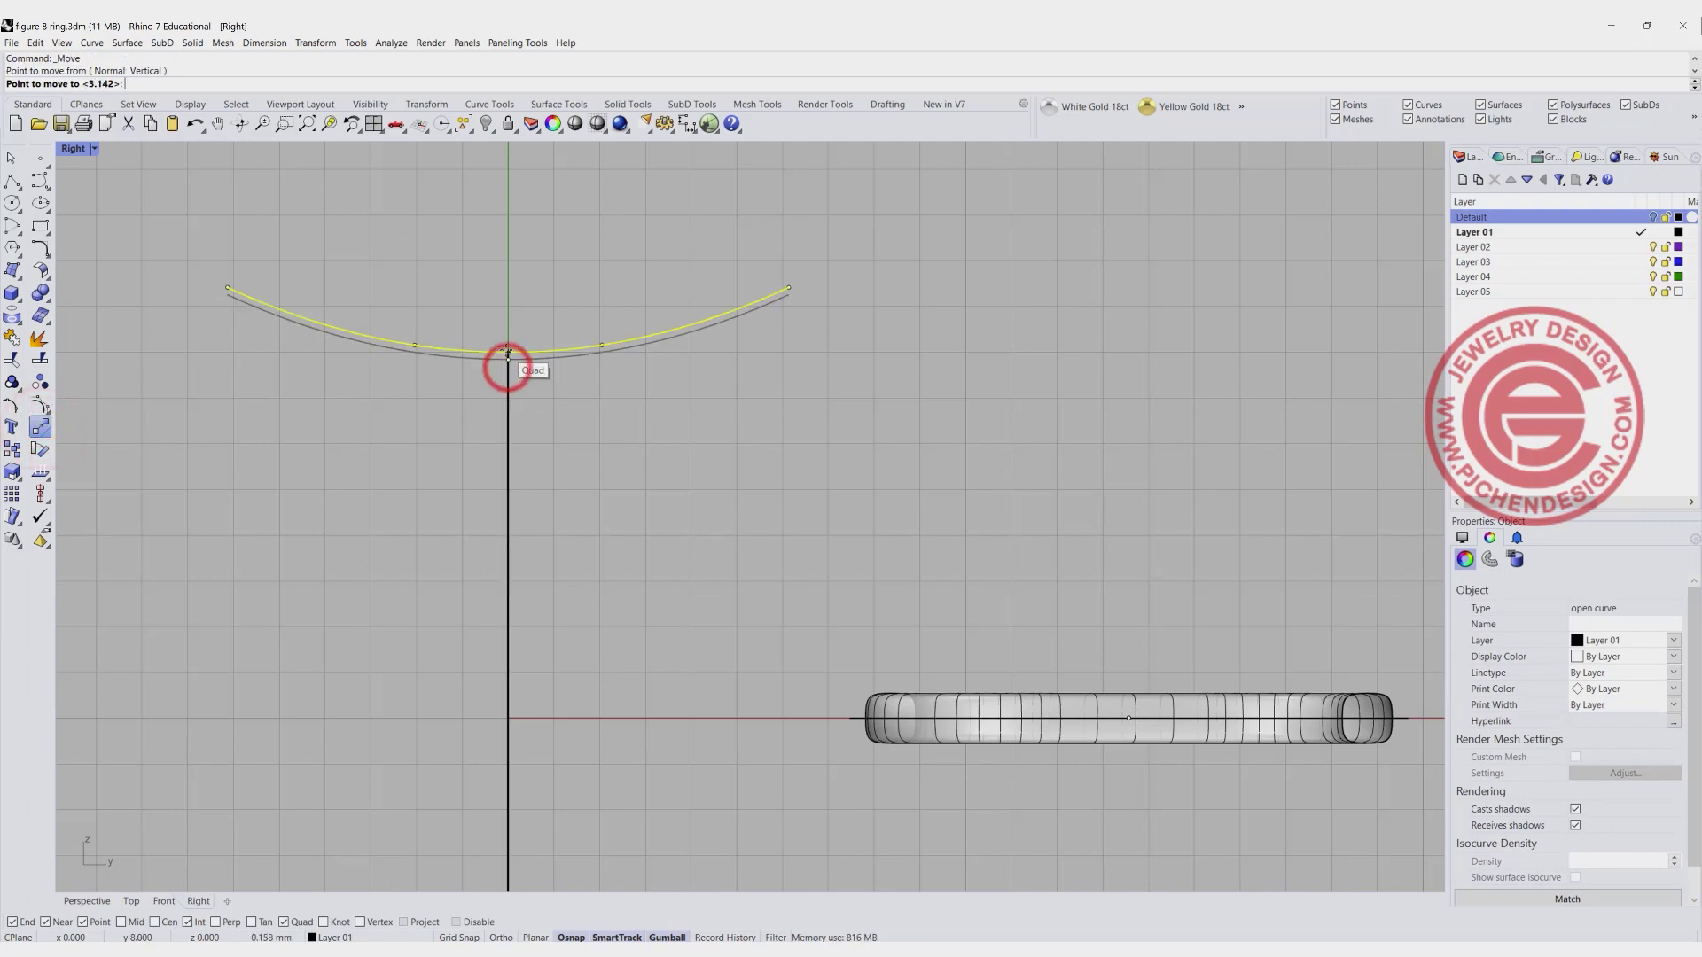
left_click(507, 351)
scroll(534, 512, "down", 3)
scroll(539, 642, "up", 5)
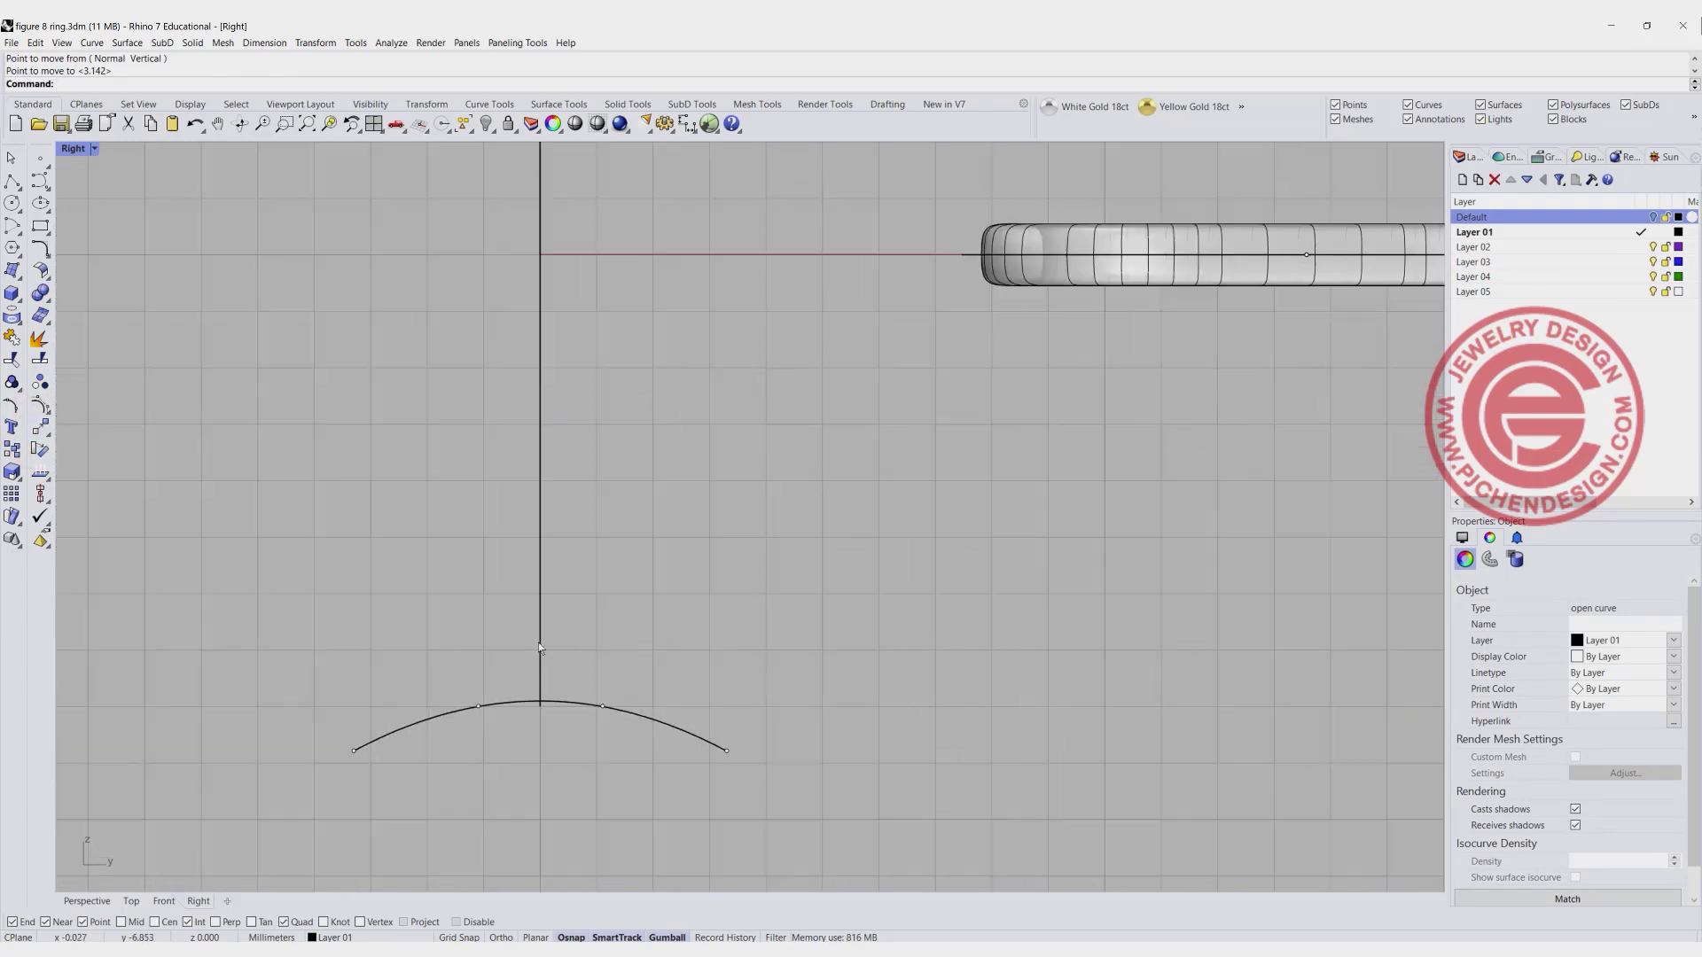
left_click(578, 713)
key("Return")
left_click(540, 715)
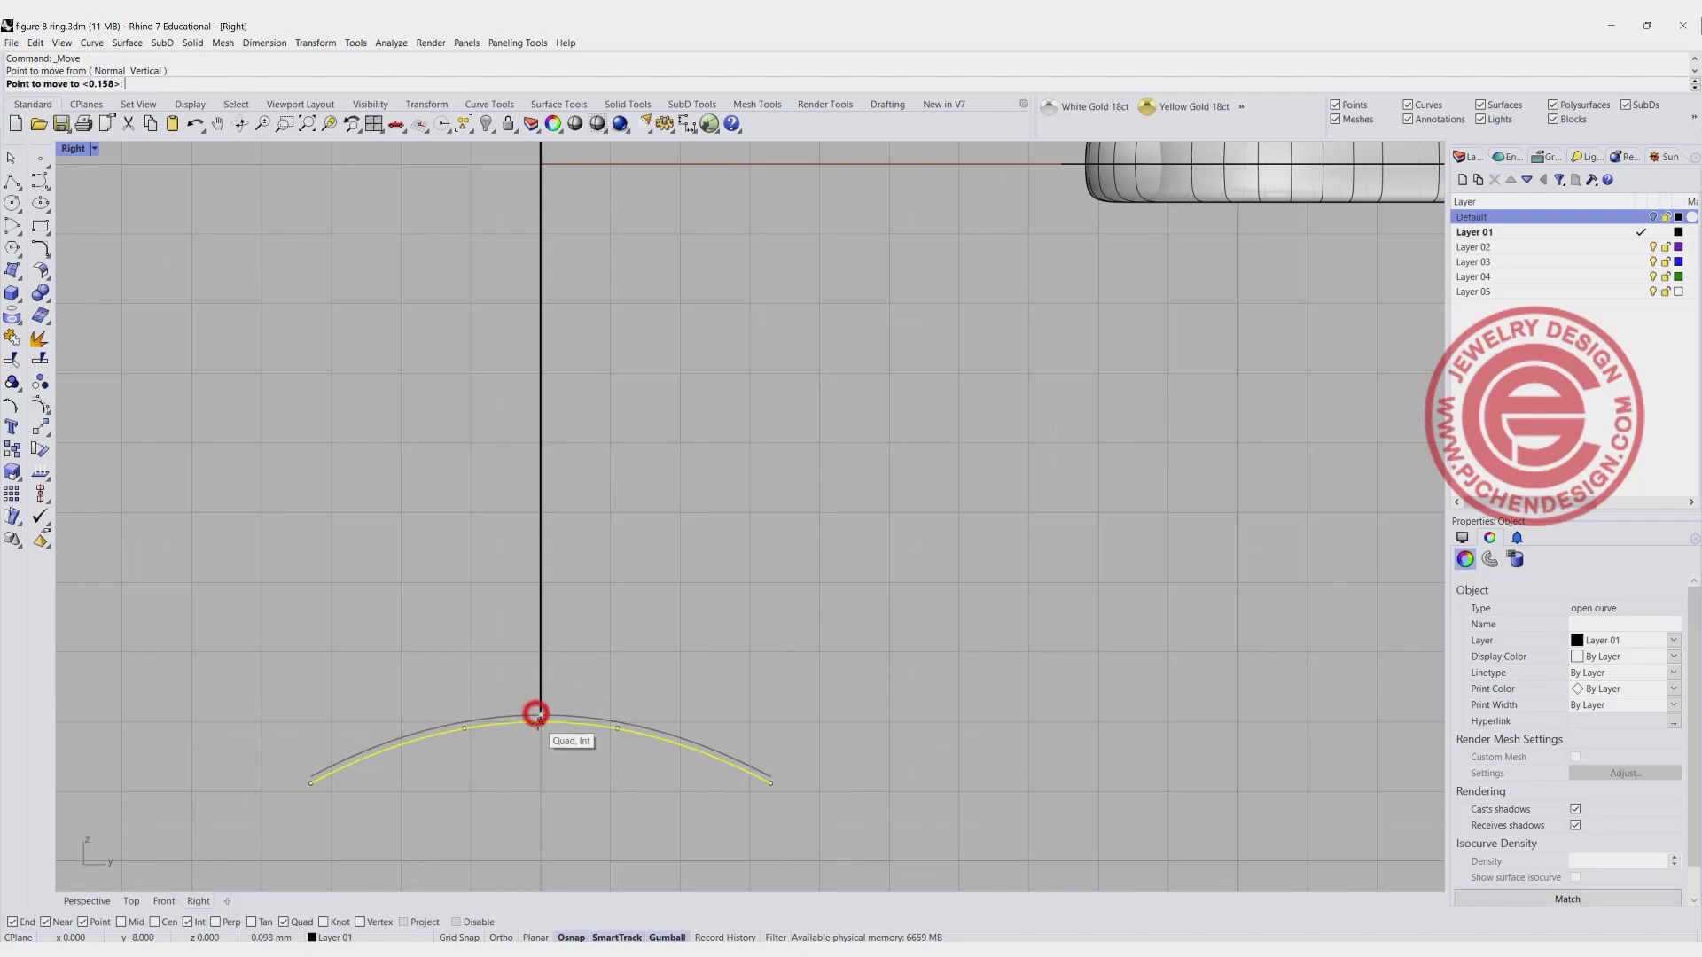
left_click(538, 725)
left_click(732, 522)
scroll(696, 454, "down", 6)
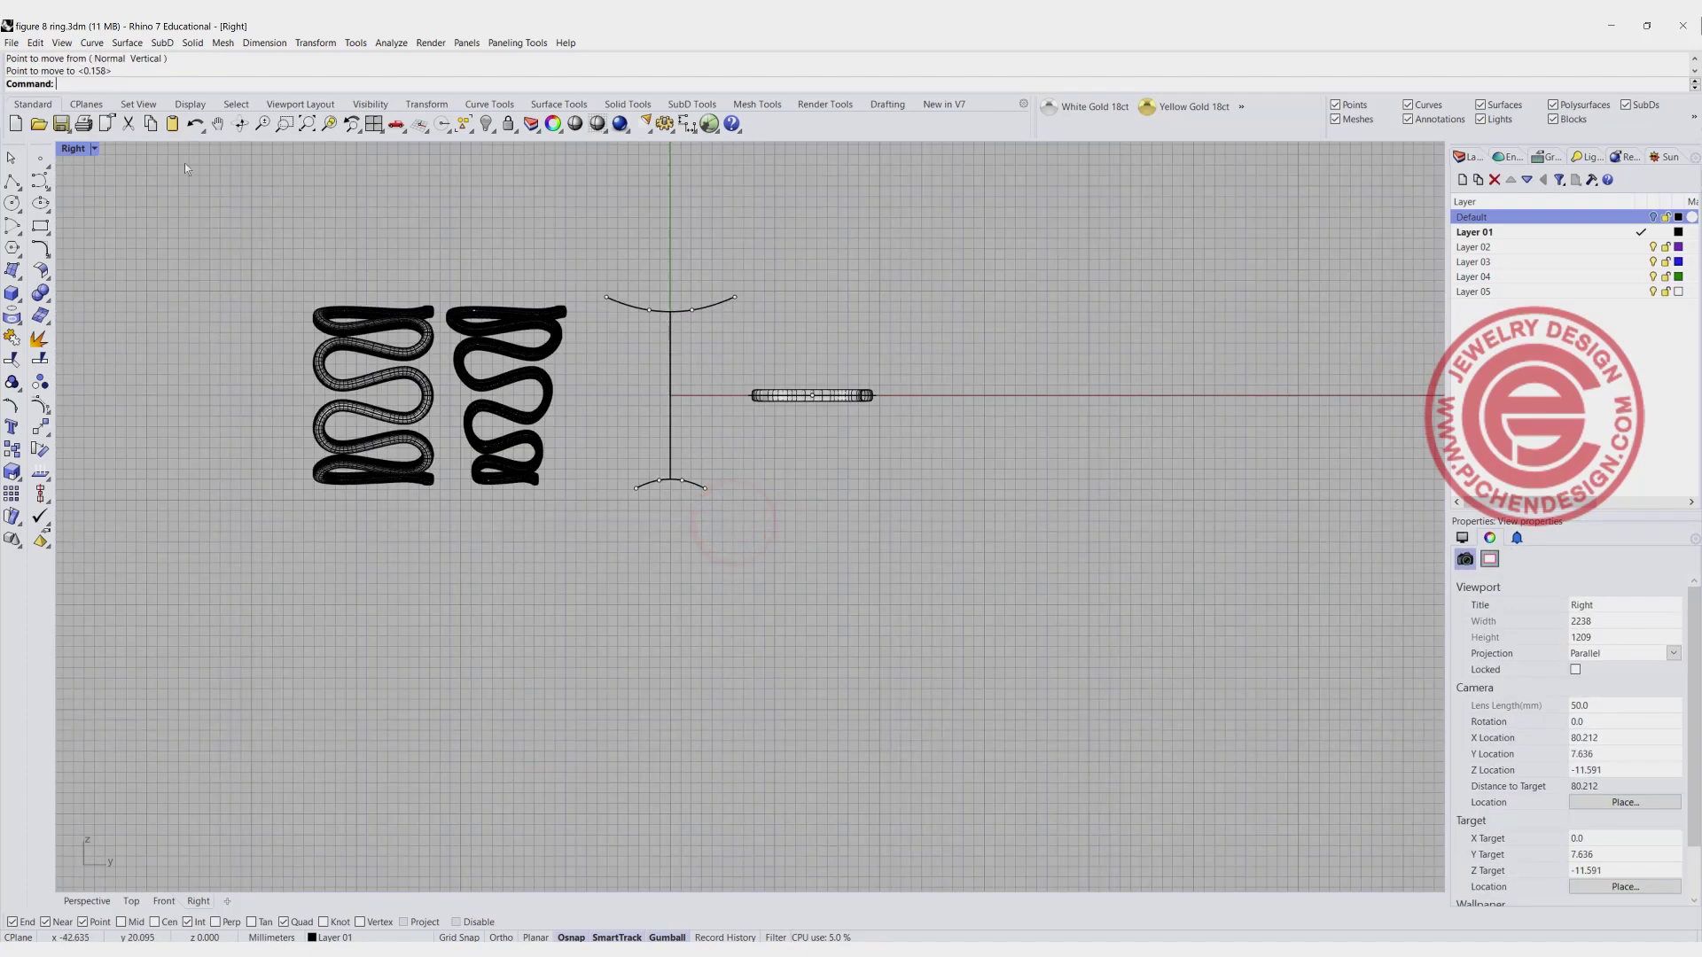
Maximize the Perspective view and start a Sweep 1 Rail using the ellipse as rail.
double_click(71, 149)
left_click(774, 178)
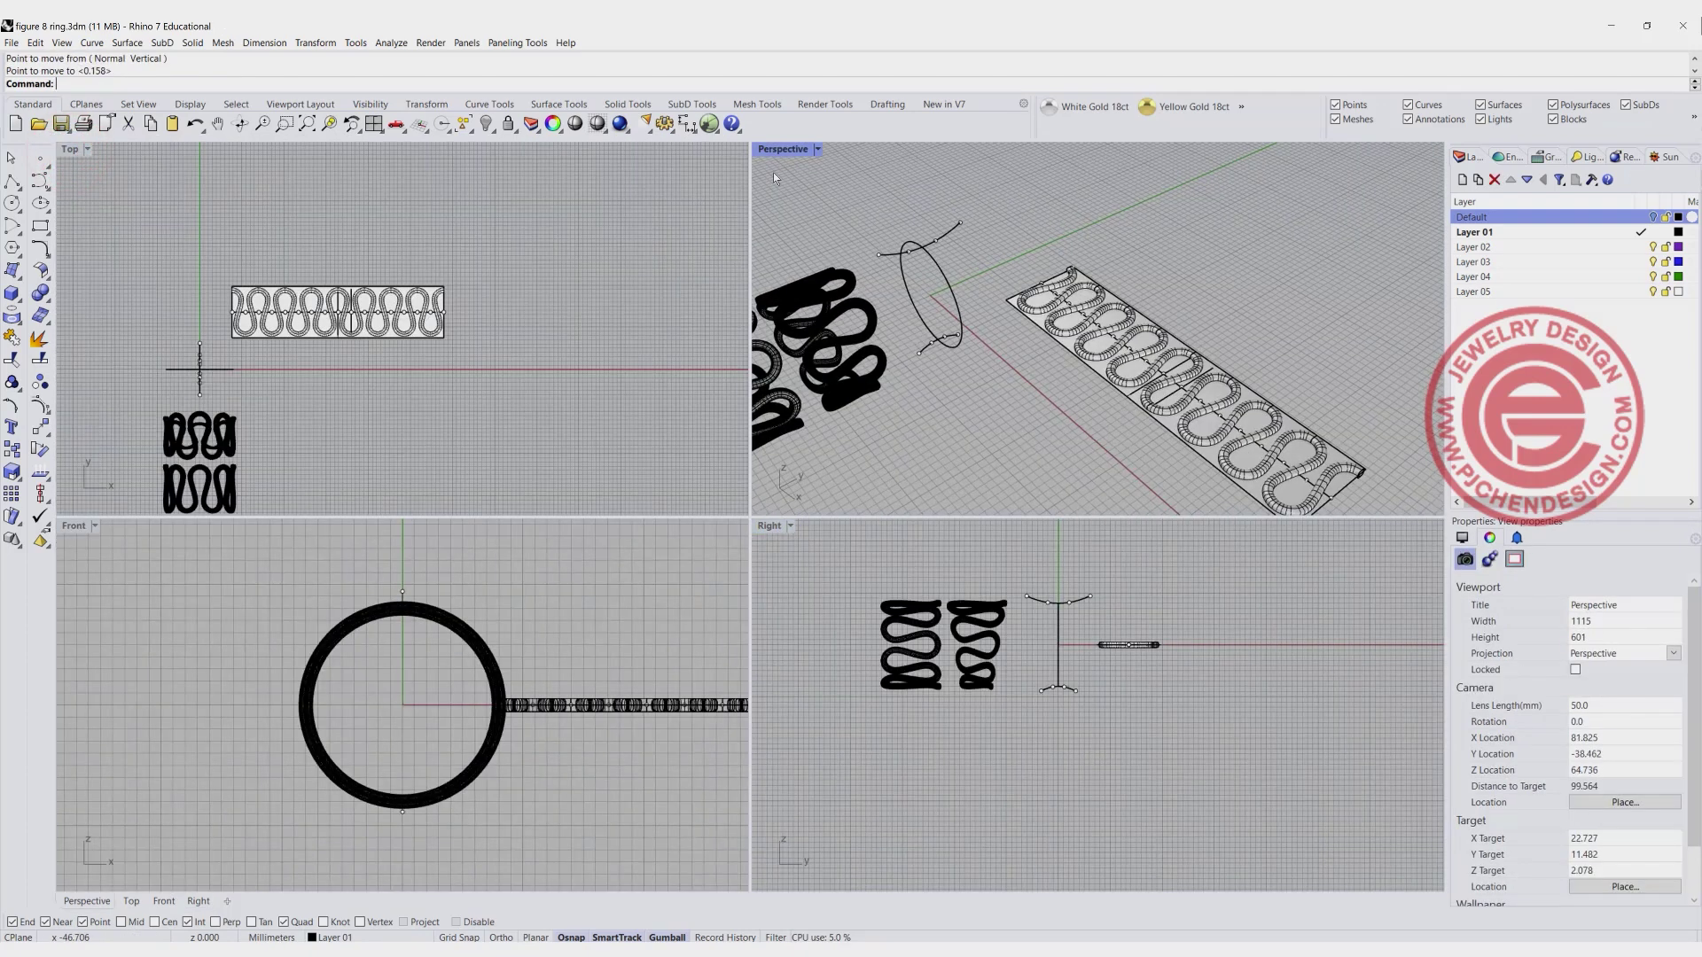
double_click(767, 152)
left_click(559, 277)
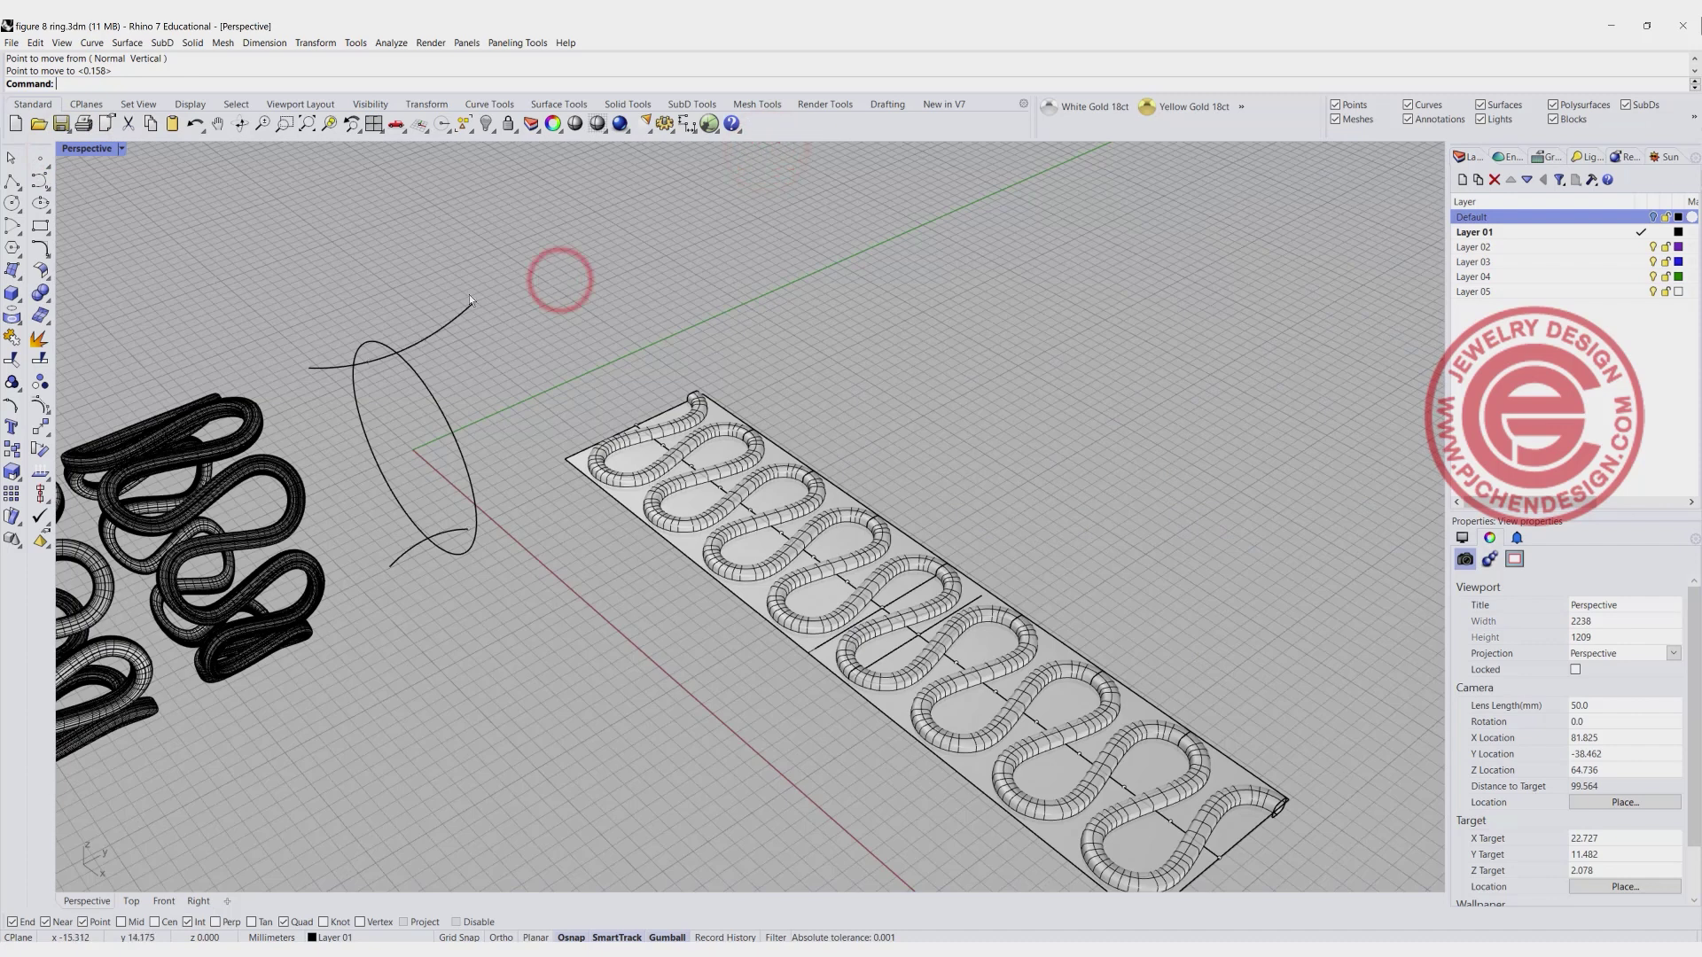
left_click(127, 42)
left_click(134, 84)
left_click(412, 380)
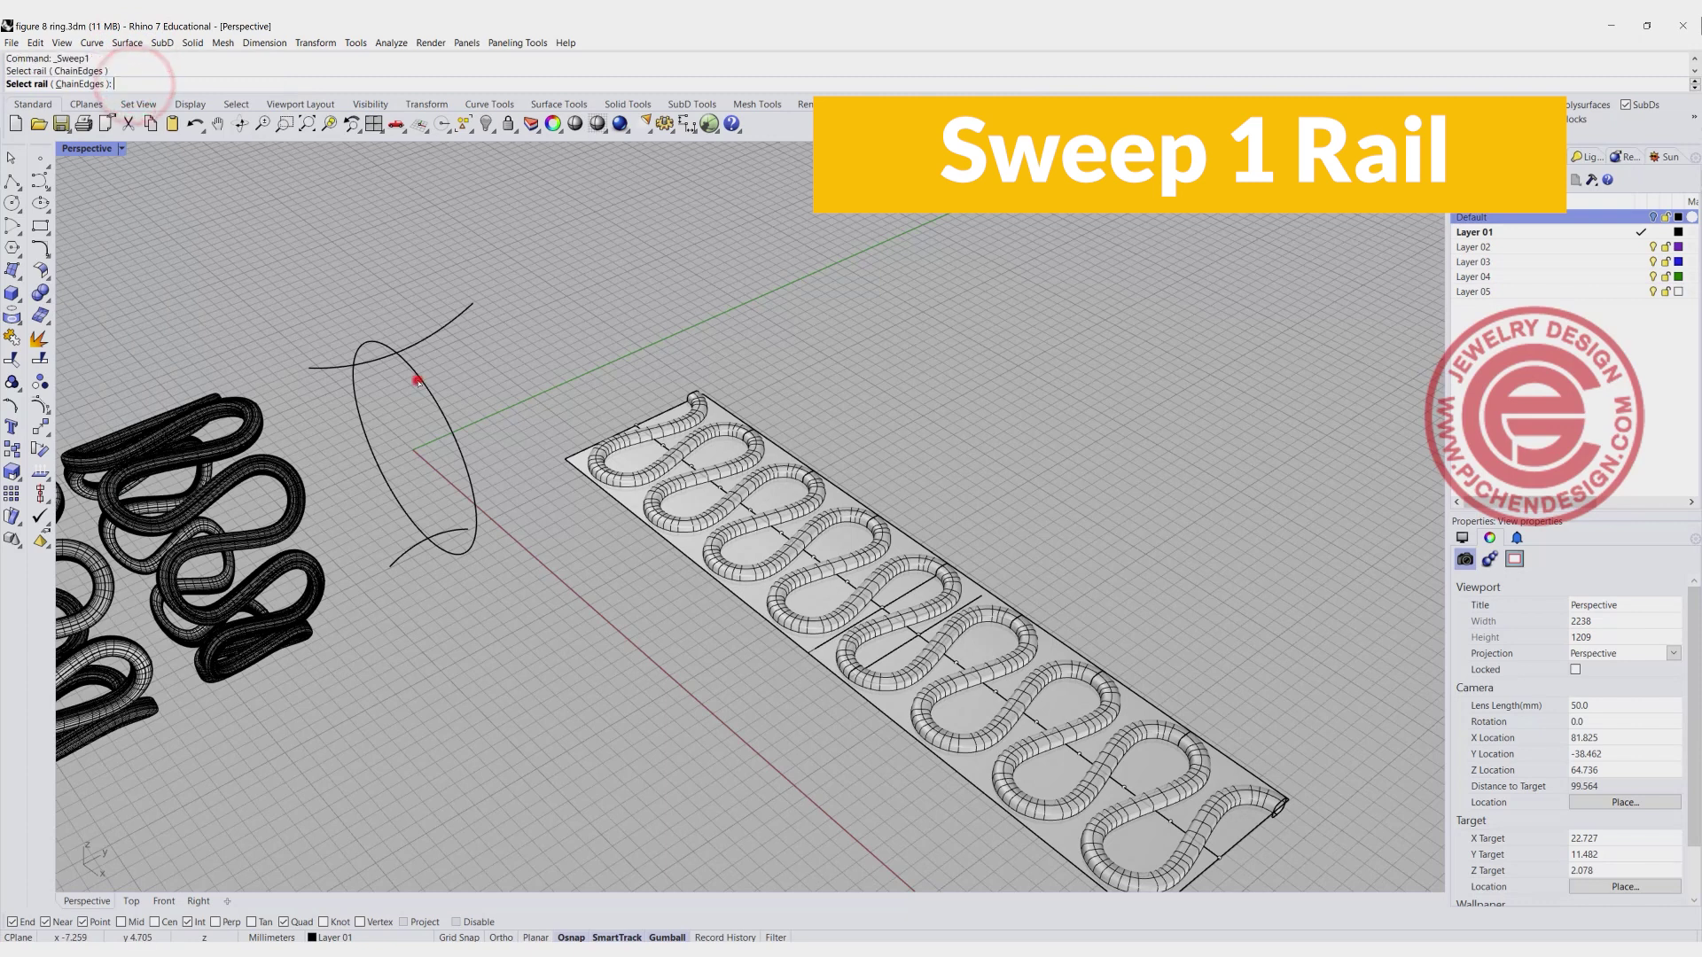
Use the upper and lower arcs as cross-sections and create a closed sweep.
scroll(418, 379, "up", 3)
left_click(430, 335)
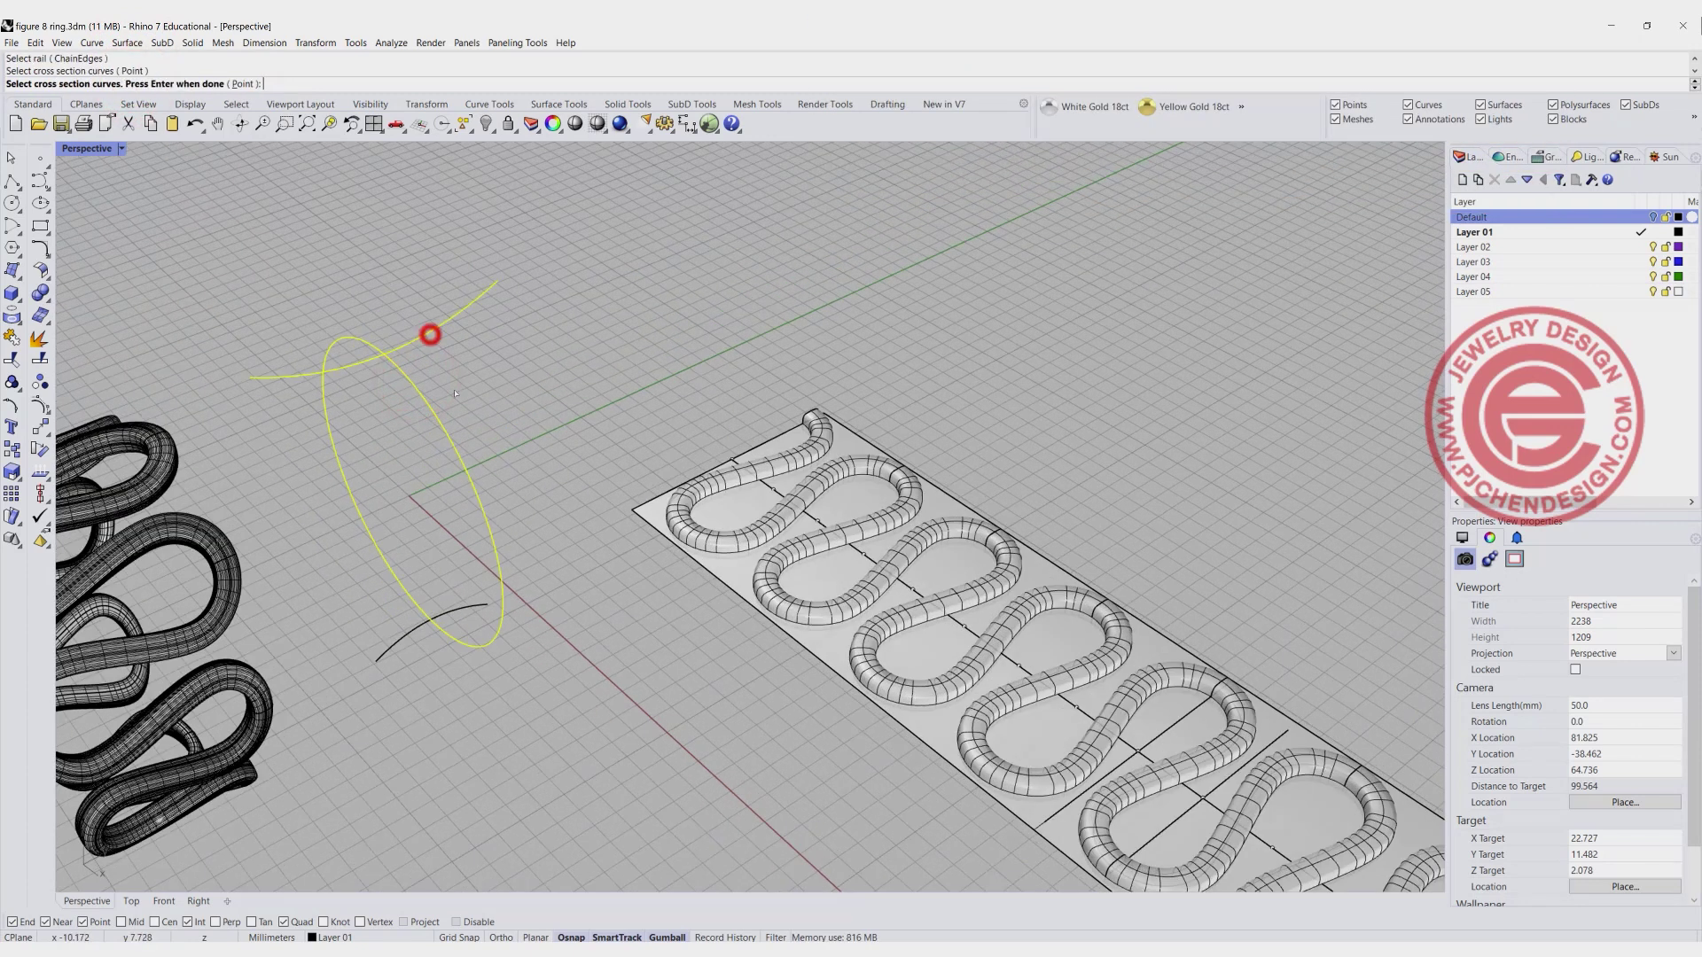
left_click(456, 608)
key("Return")
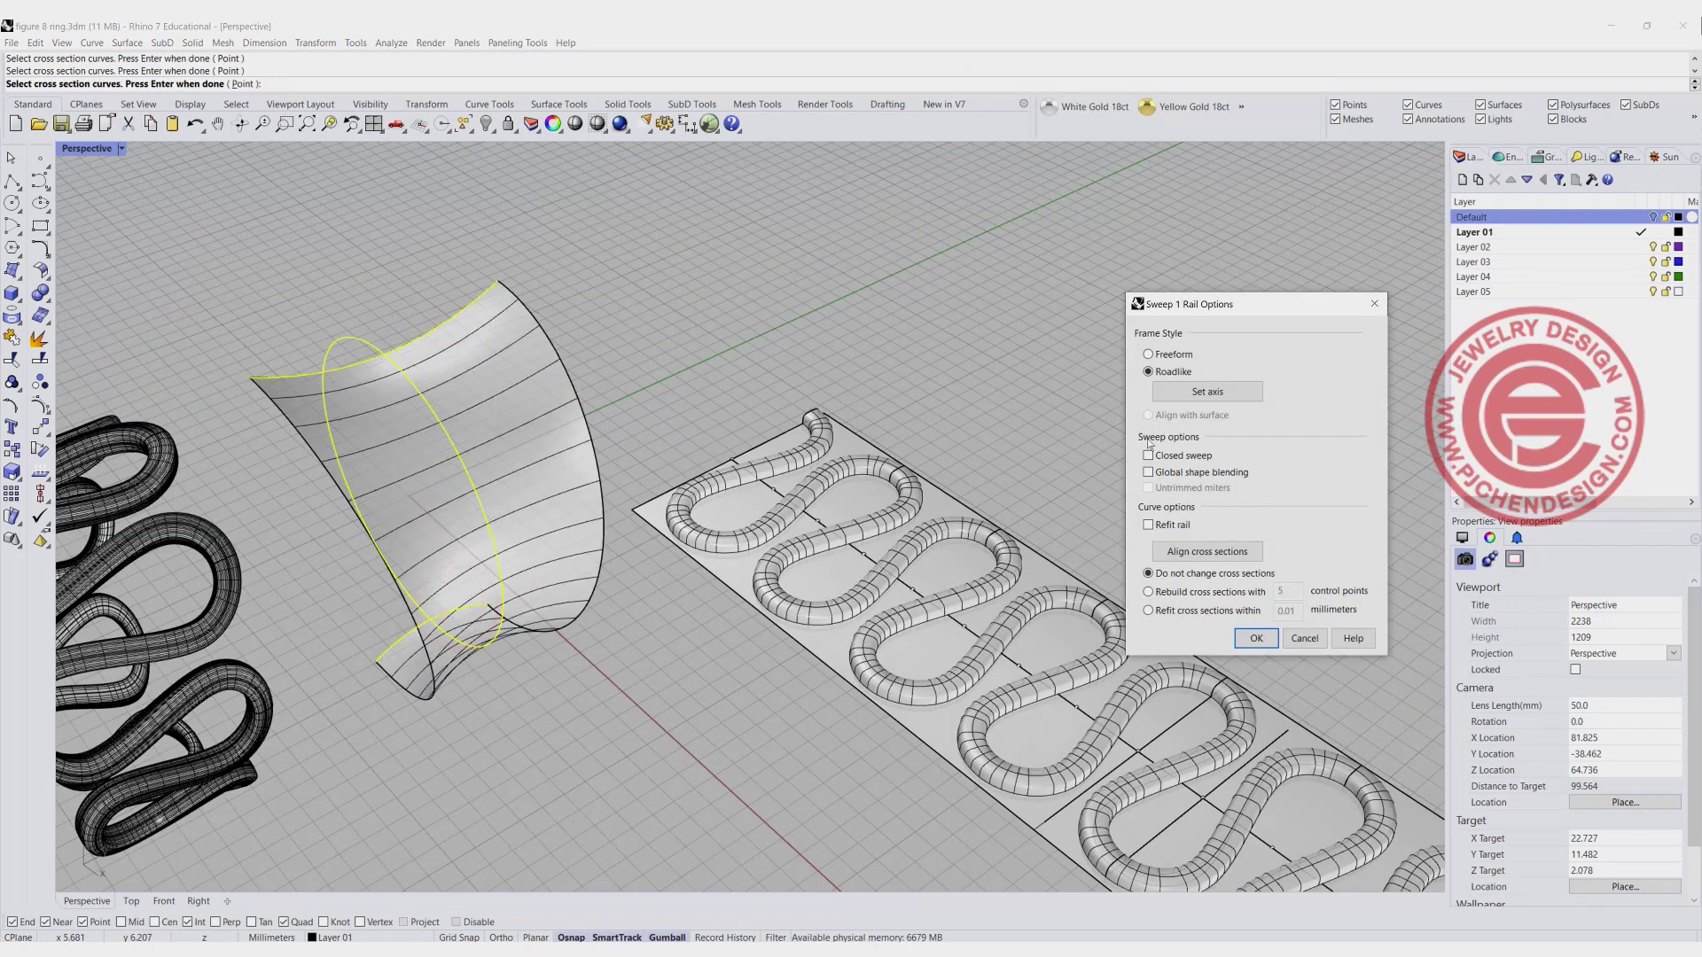
left_click(1149, 455)
left_click(1257, 639)
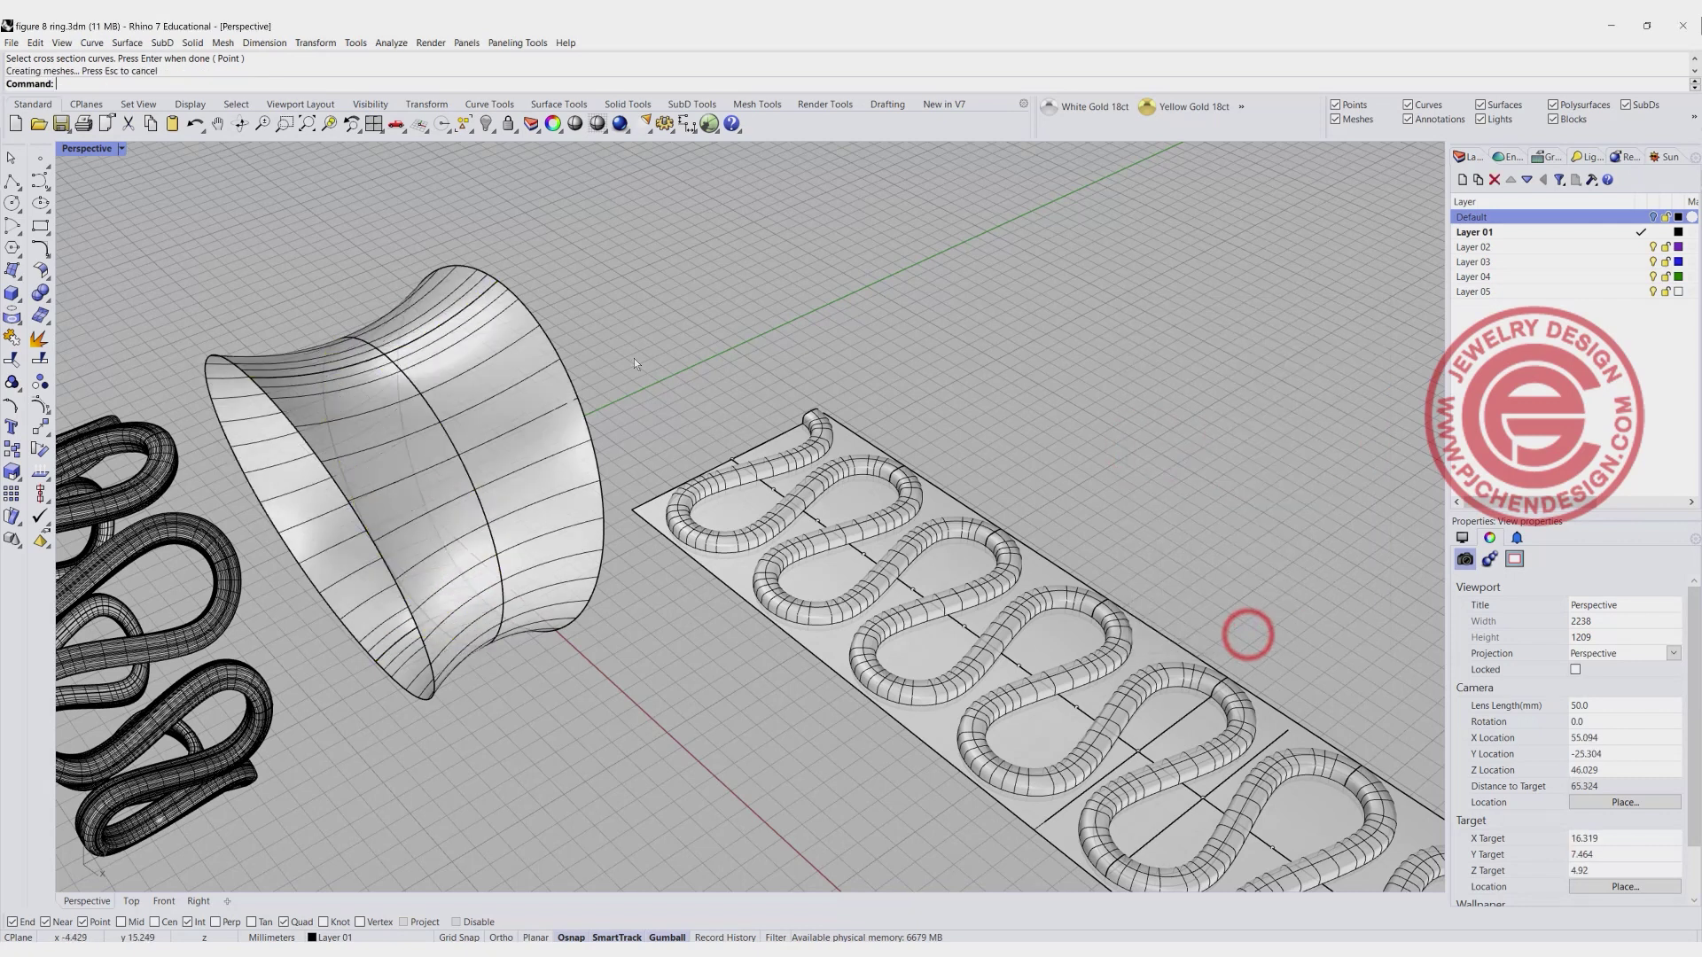
scroll(850, 541, "up", 2)
right_click_drag(850, 540, 936, 570)
Flow the wavy tubes from the flat base surface onto the waisted ring surface with FlowAlongSrf.
type("f")
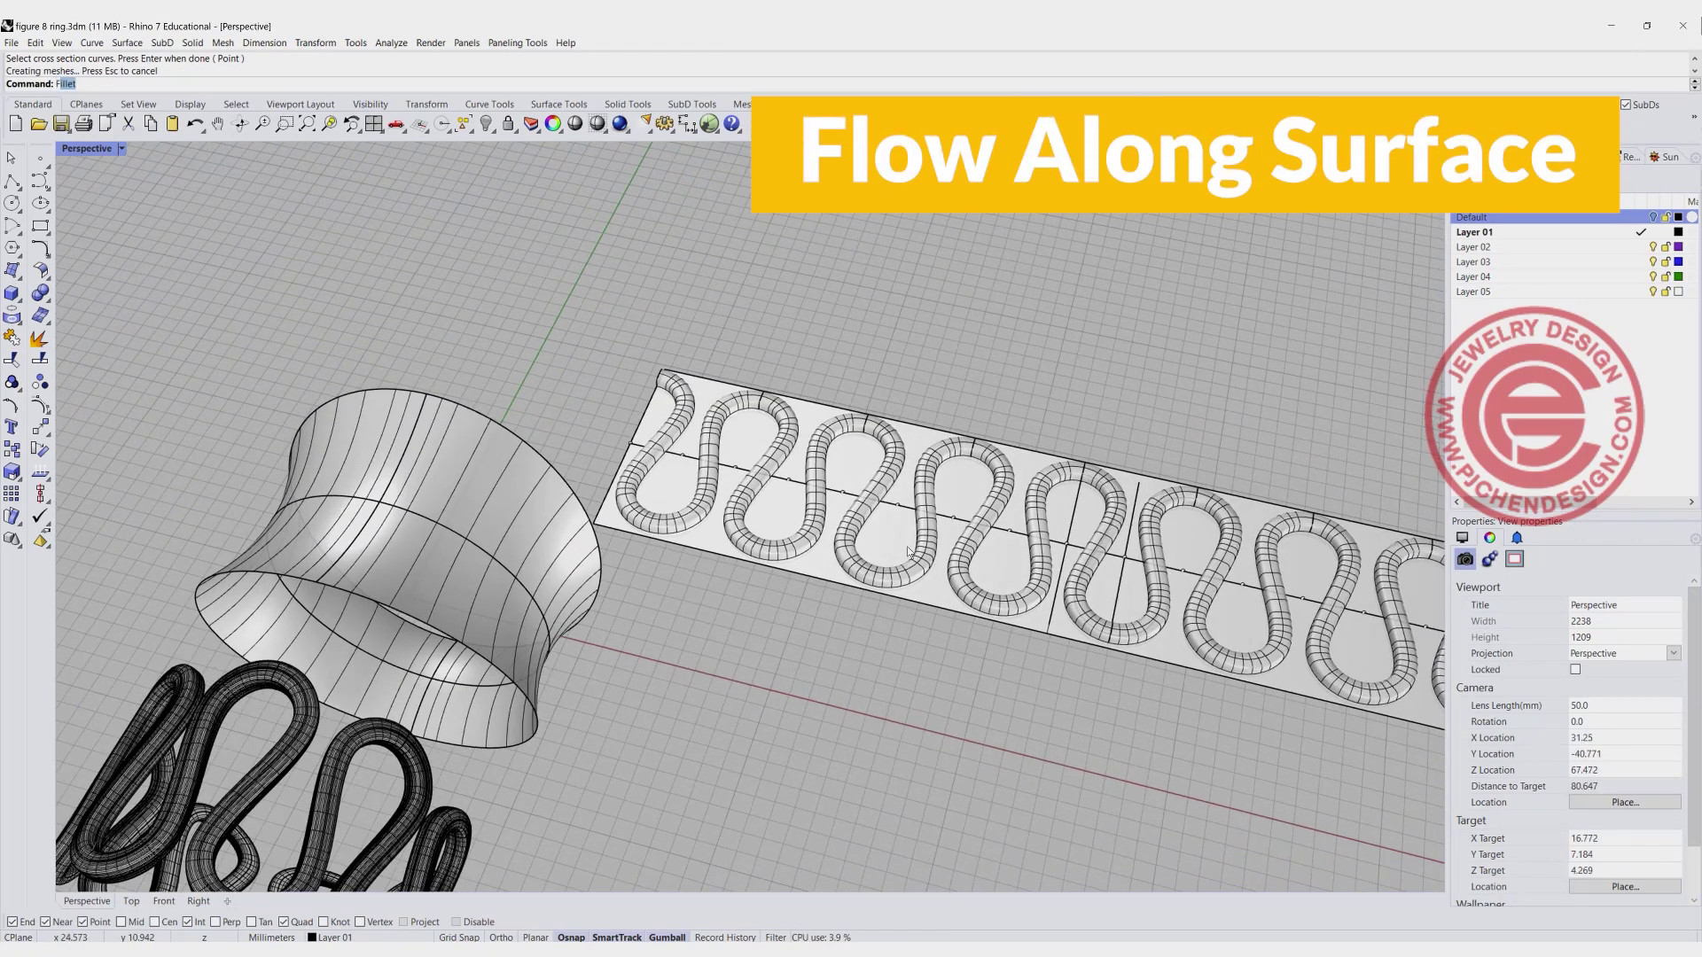
type("lowA")
key("Return")
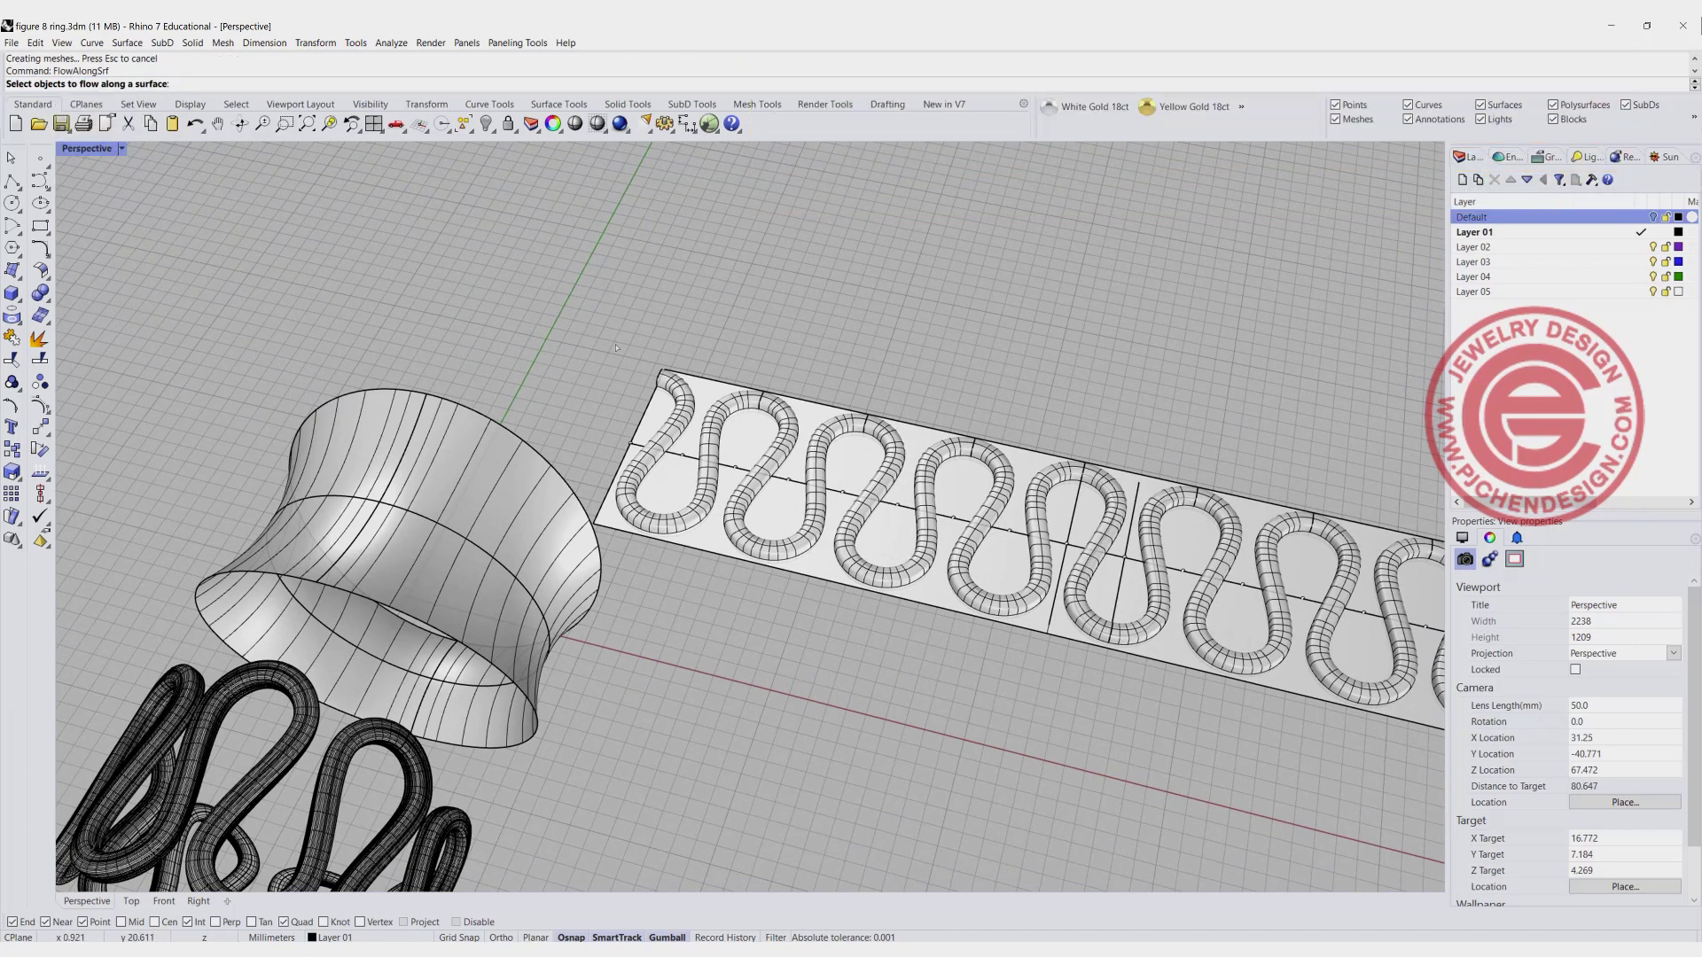
left_click(677, 395)
right_click(673, 393)
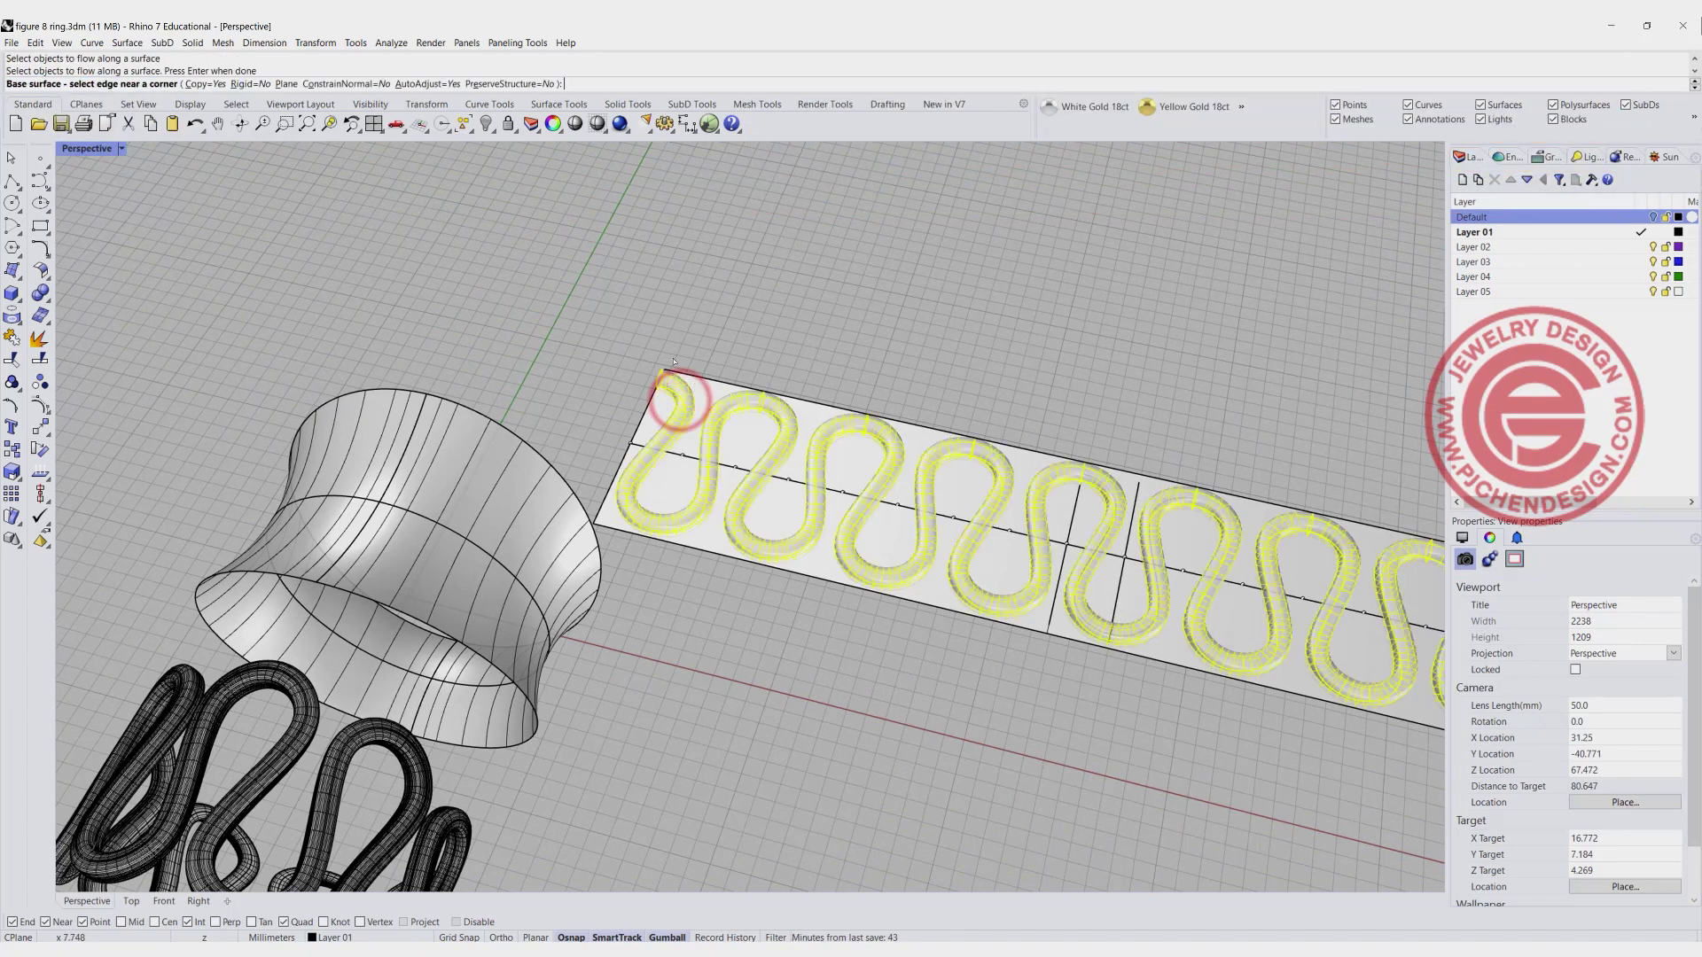
left_click(654, 405)
left_click(417, 445)
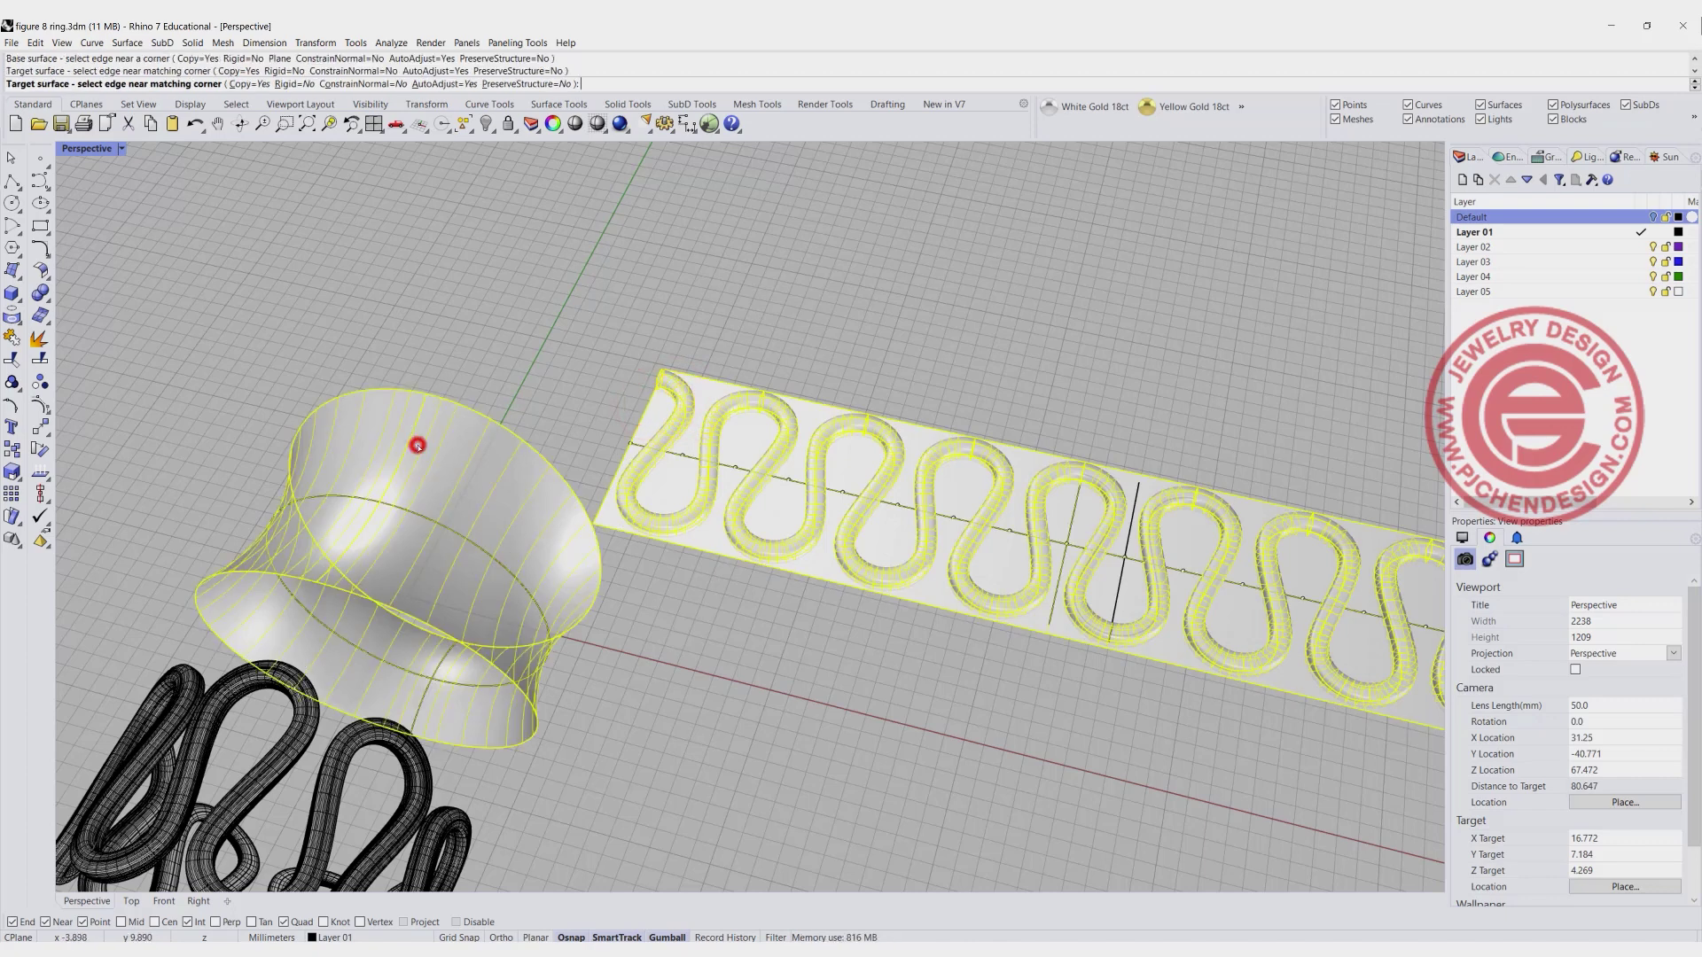
right_click_drag(564, 424, 948, 427)
Move the waisted ring surface aside to the right, leaving the three rings in view.
left_click(953, 424)
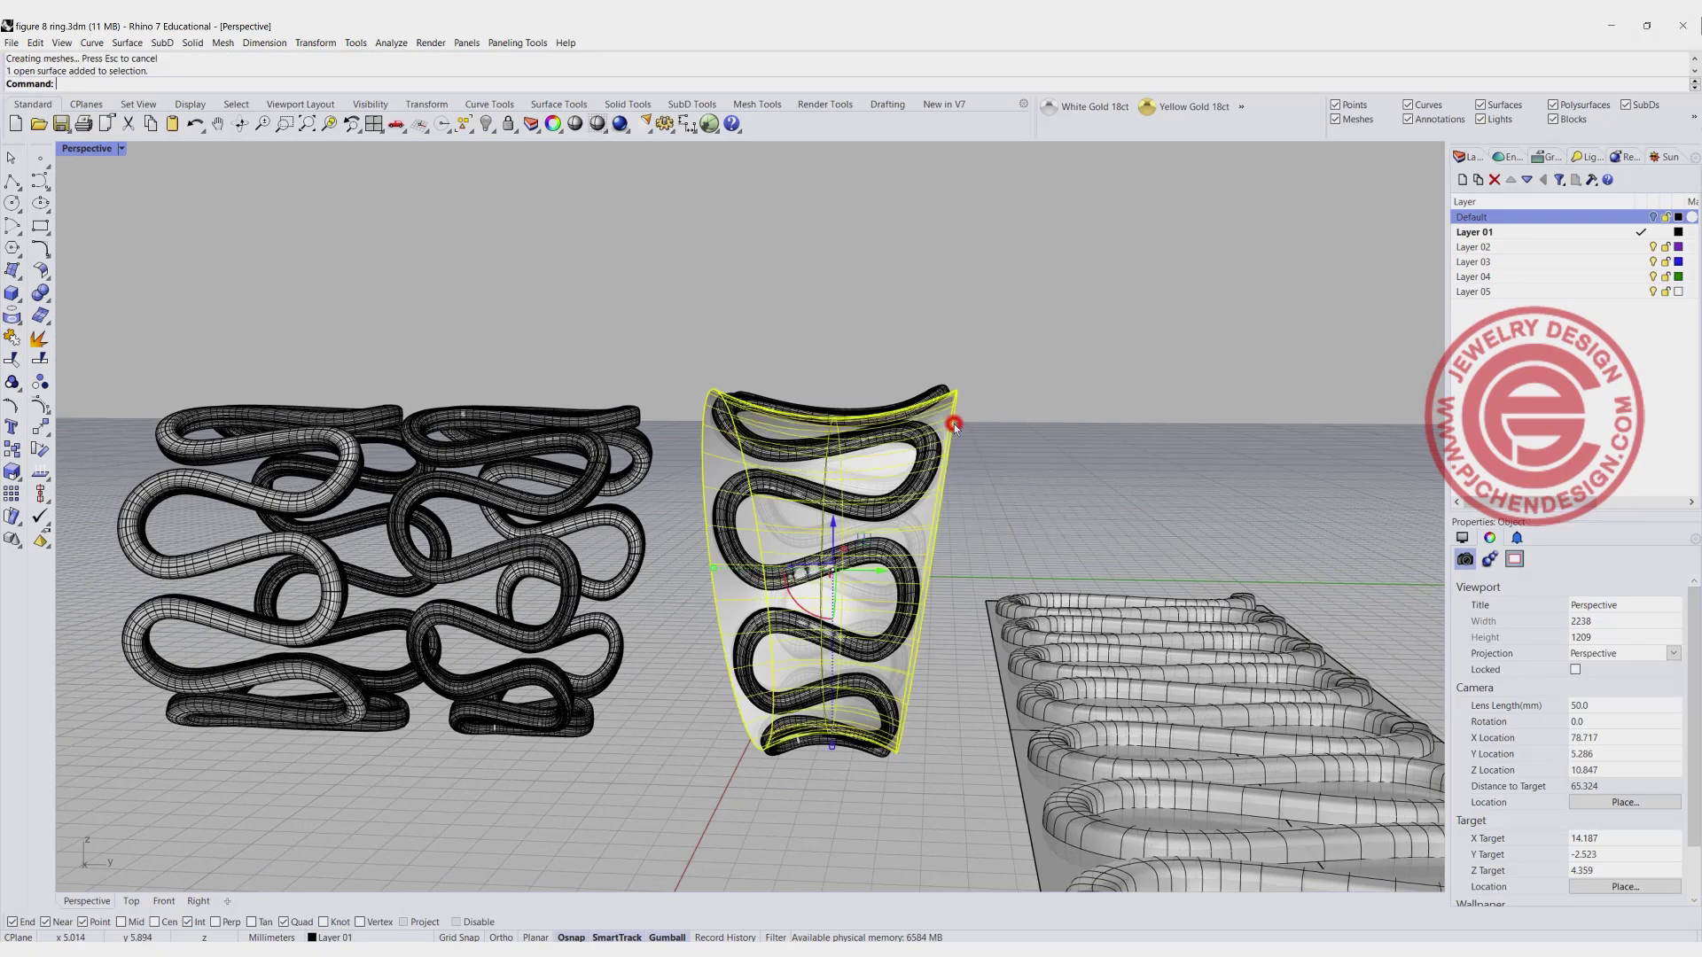
left_click_drag(878, 571, 1346, 572)
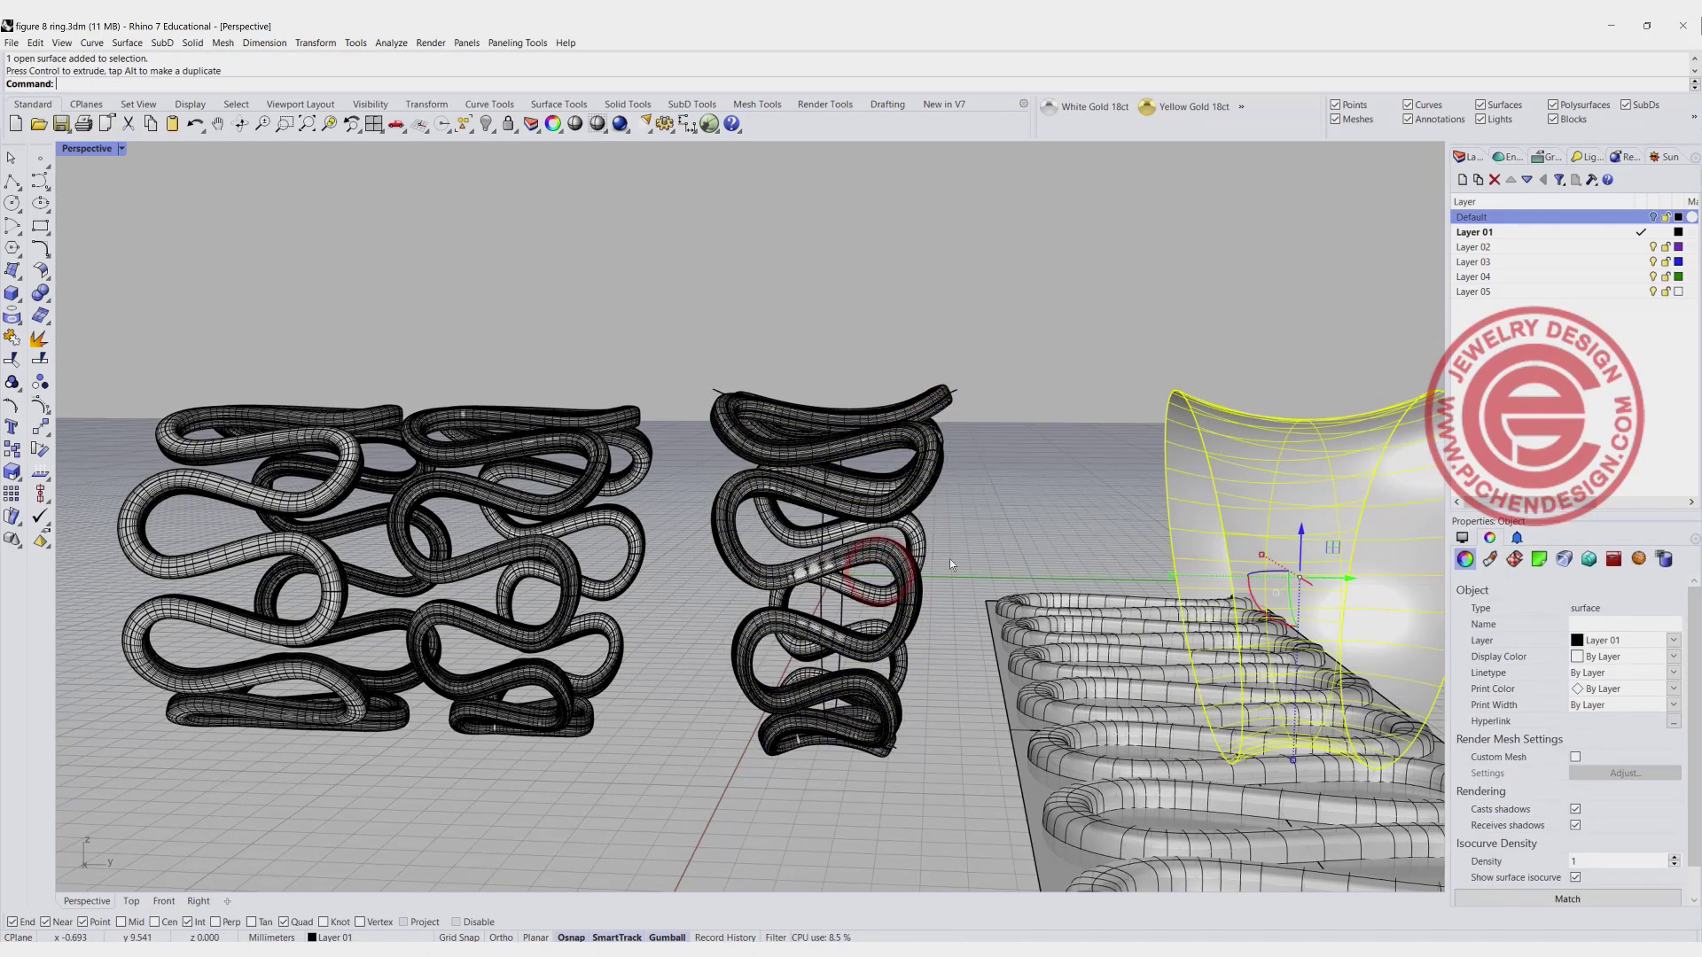
left_click(1046, 494)
right_click_drag(671, 519, 459, 488)
scroll(460, 488, "down", 3)
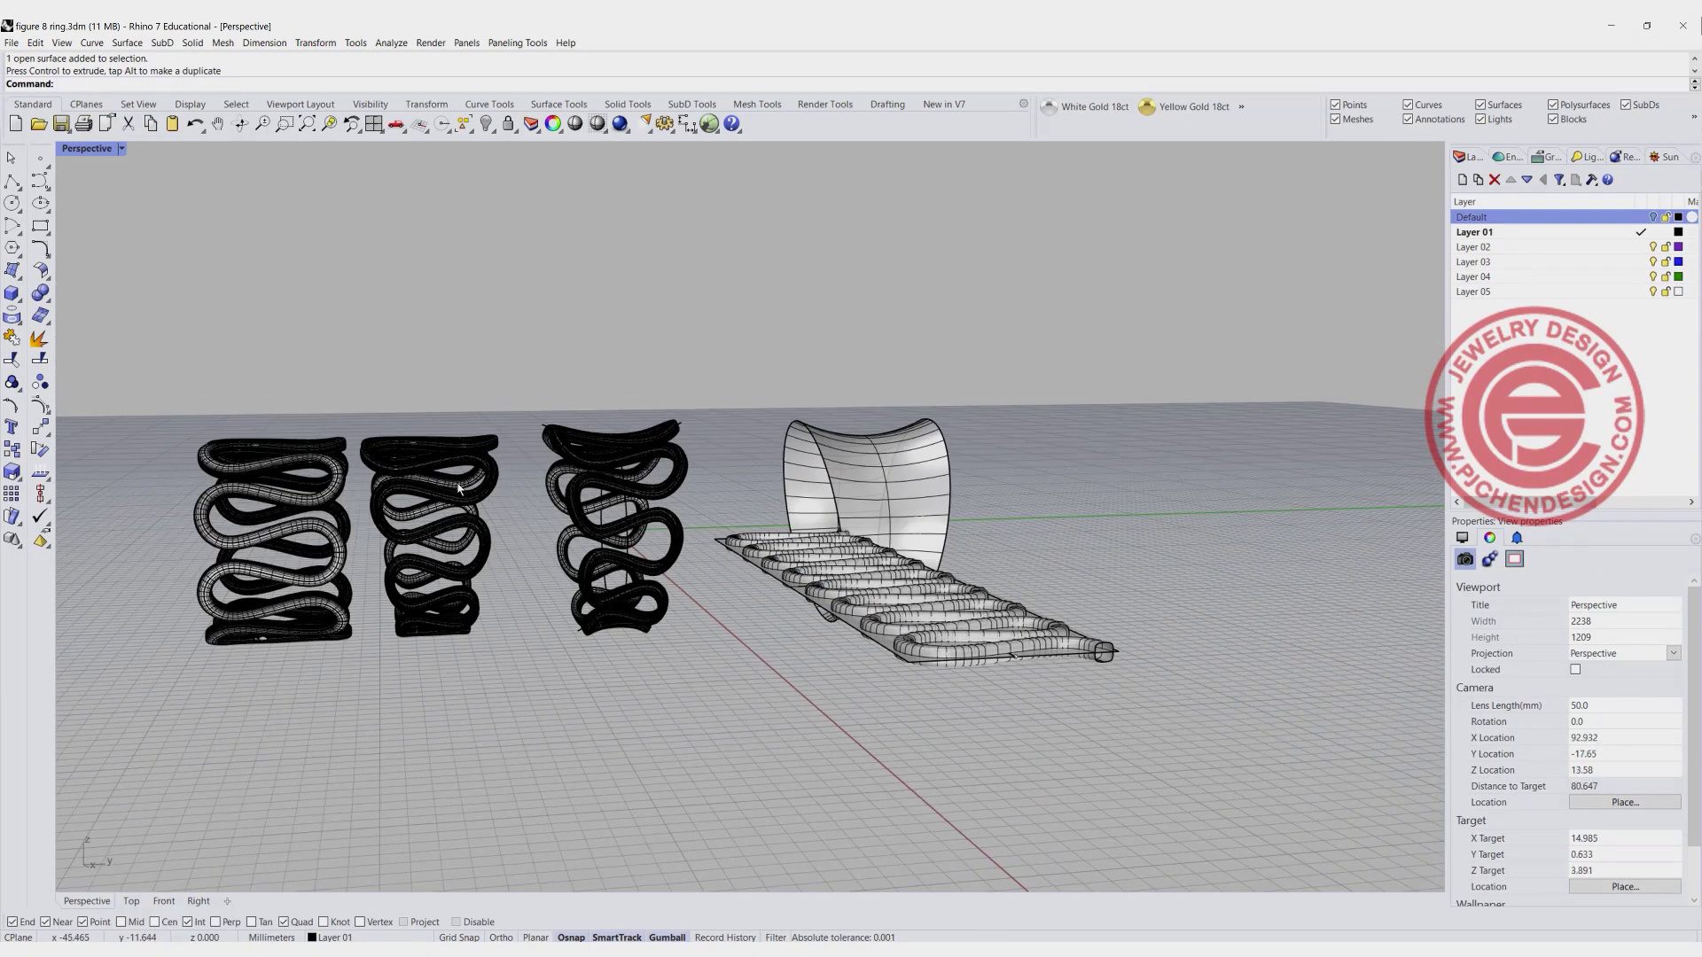
scroll(591, 536, "up", 6)
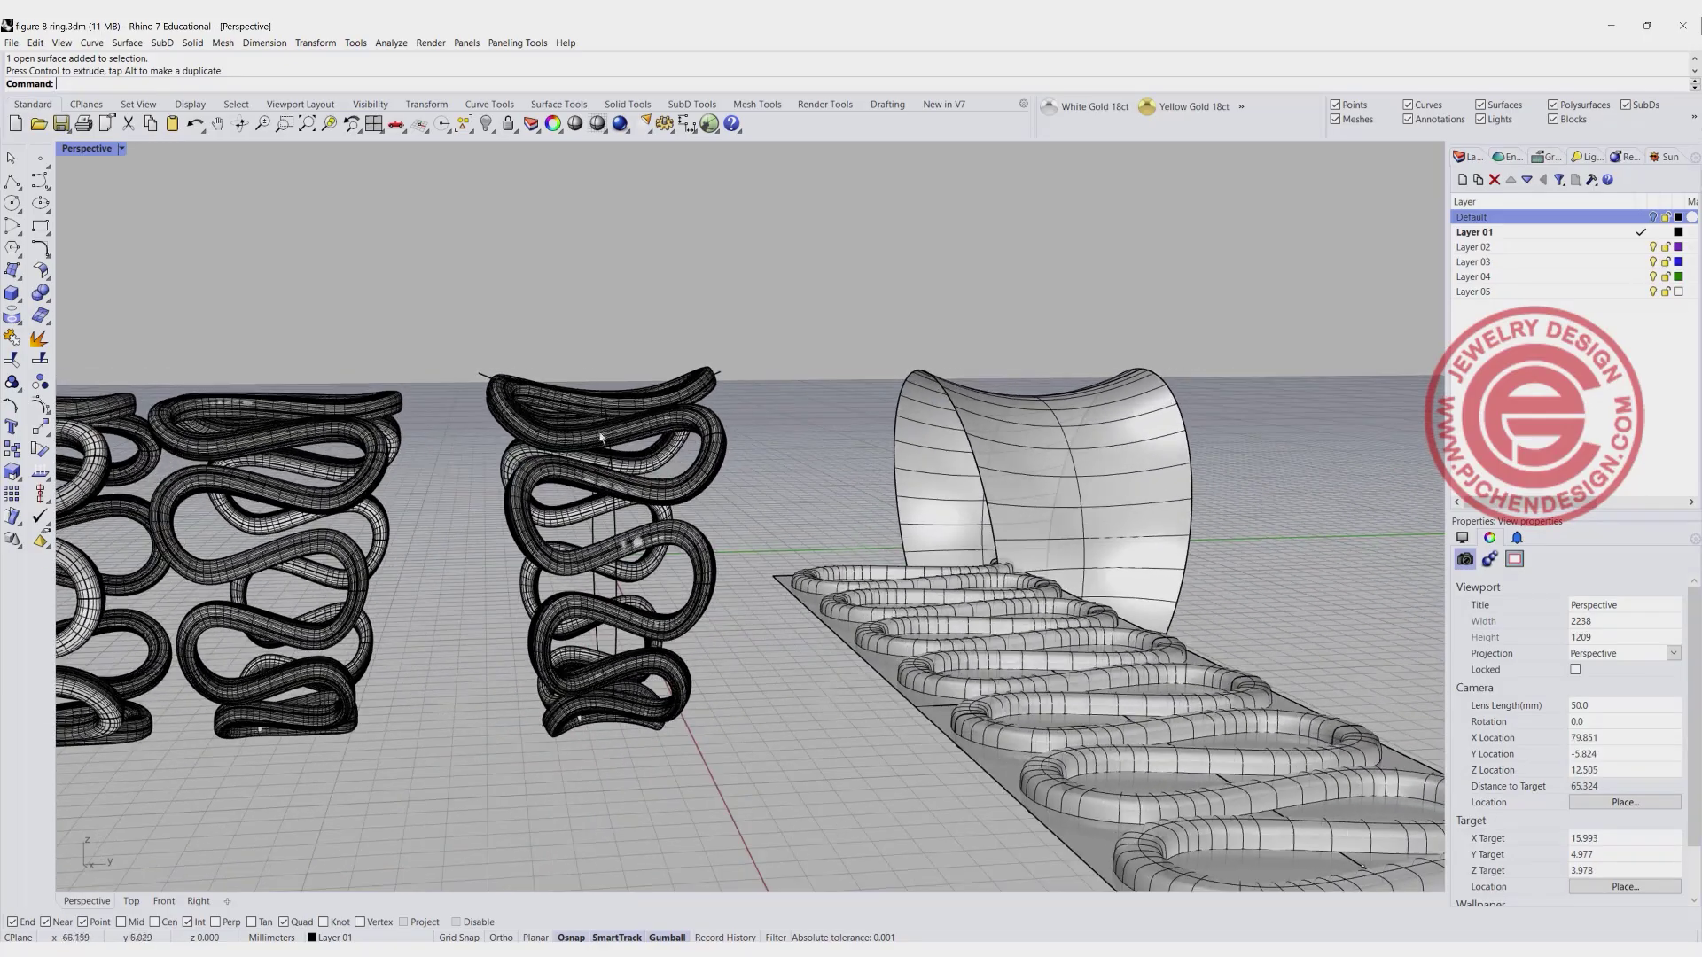
key("Home")
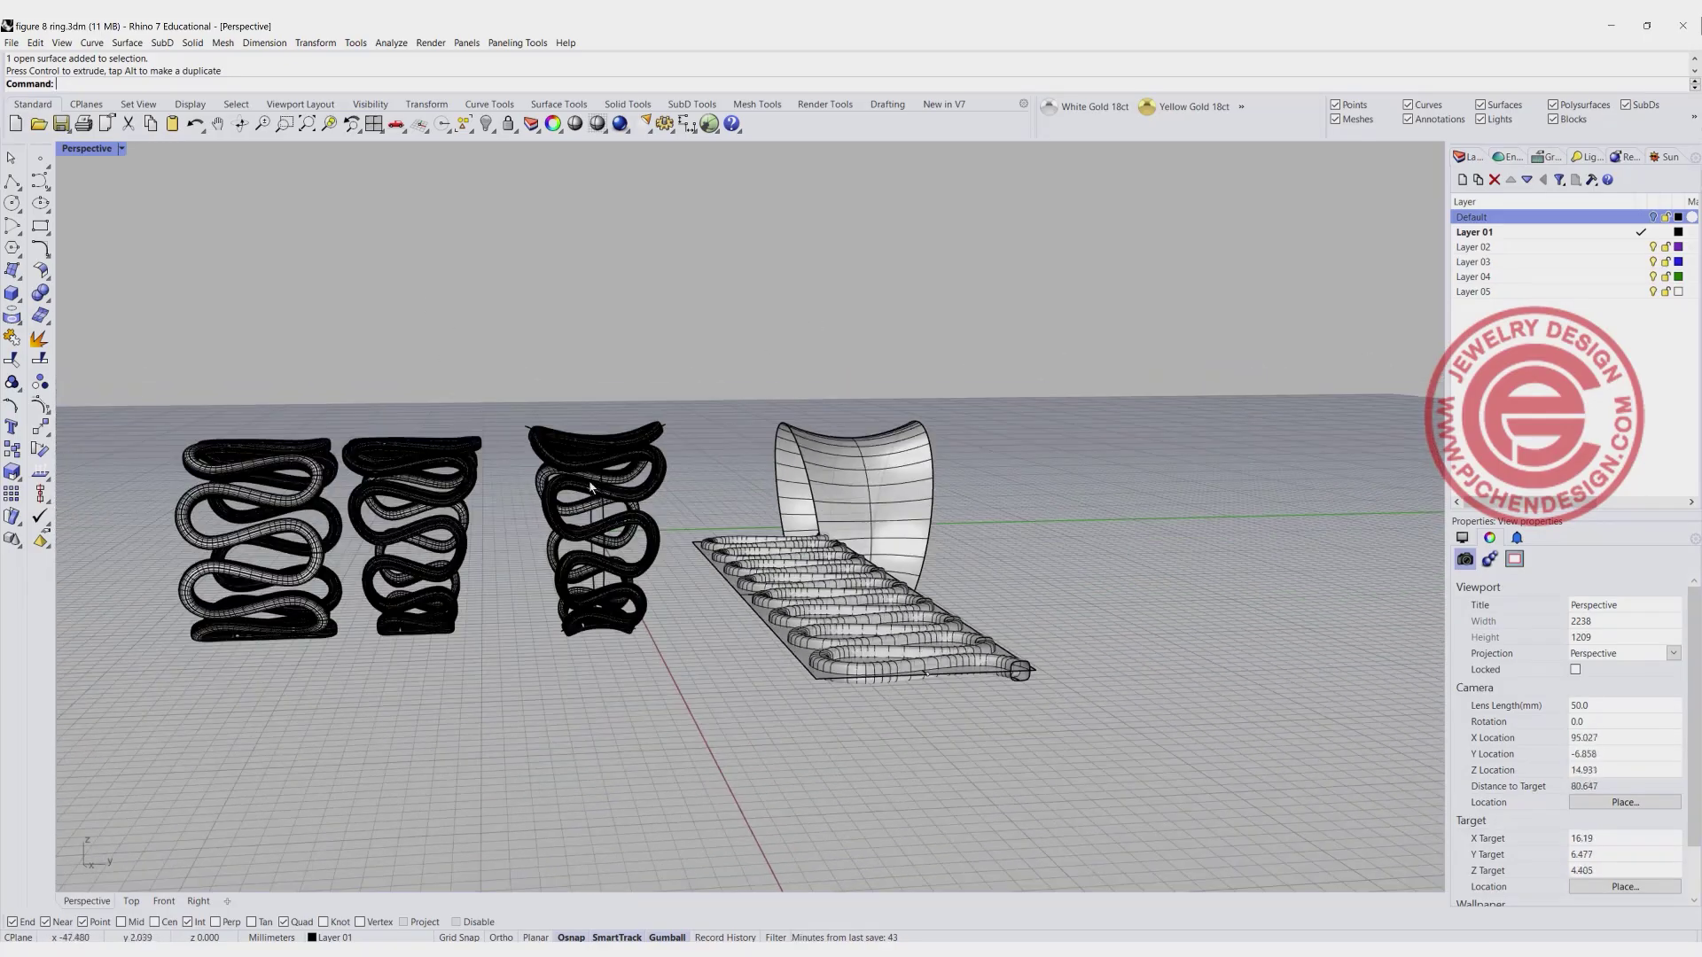
right_click_drag(588, 480, 673, 501)
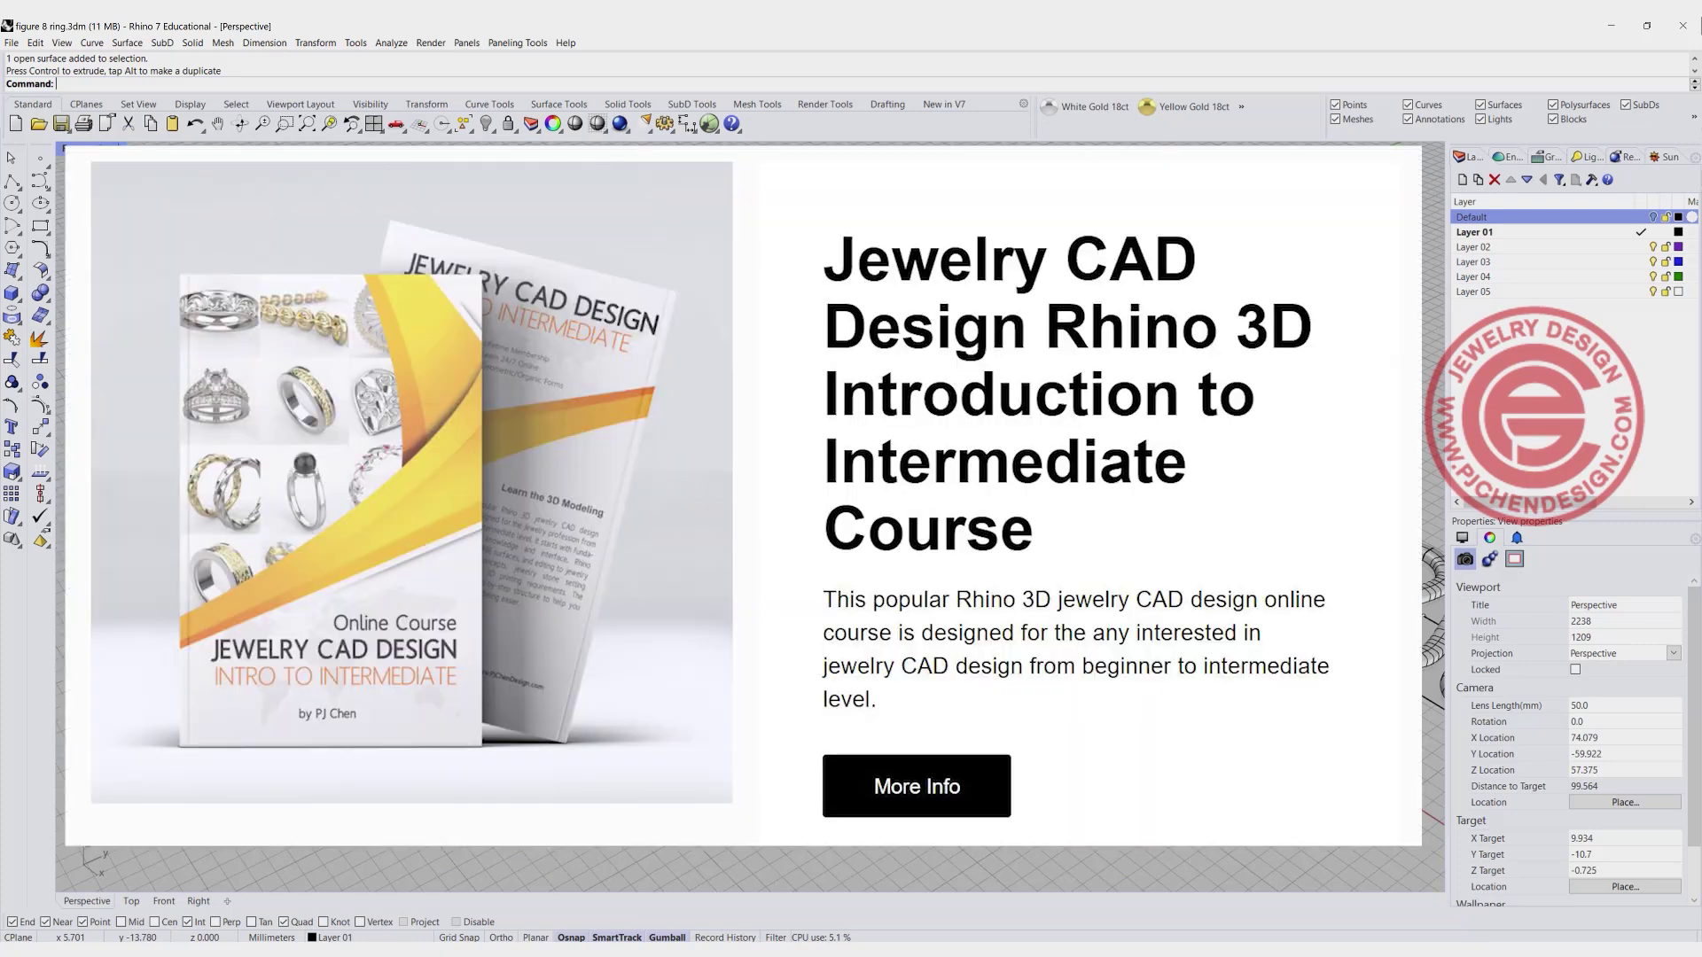
right_click_drag(673, 501, 621, 483)
scroll(621, 483, "up", 5)
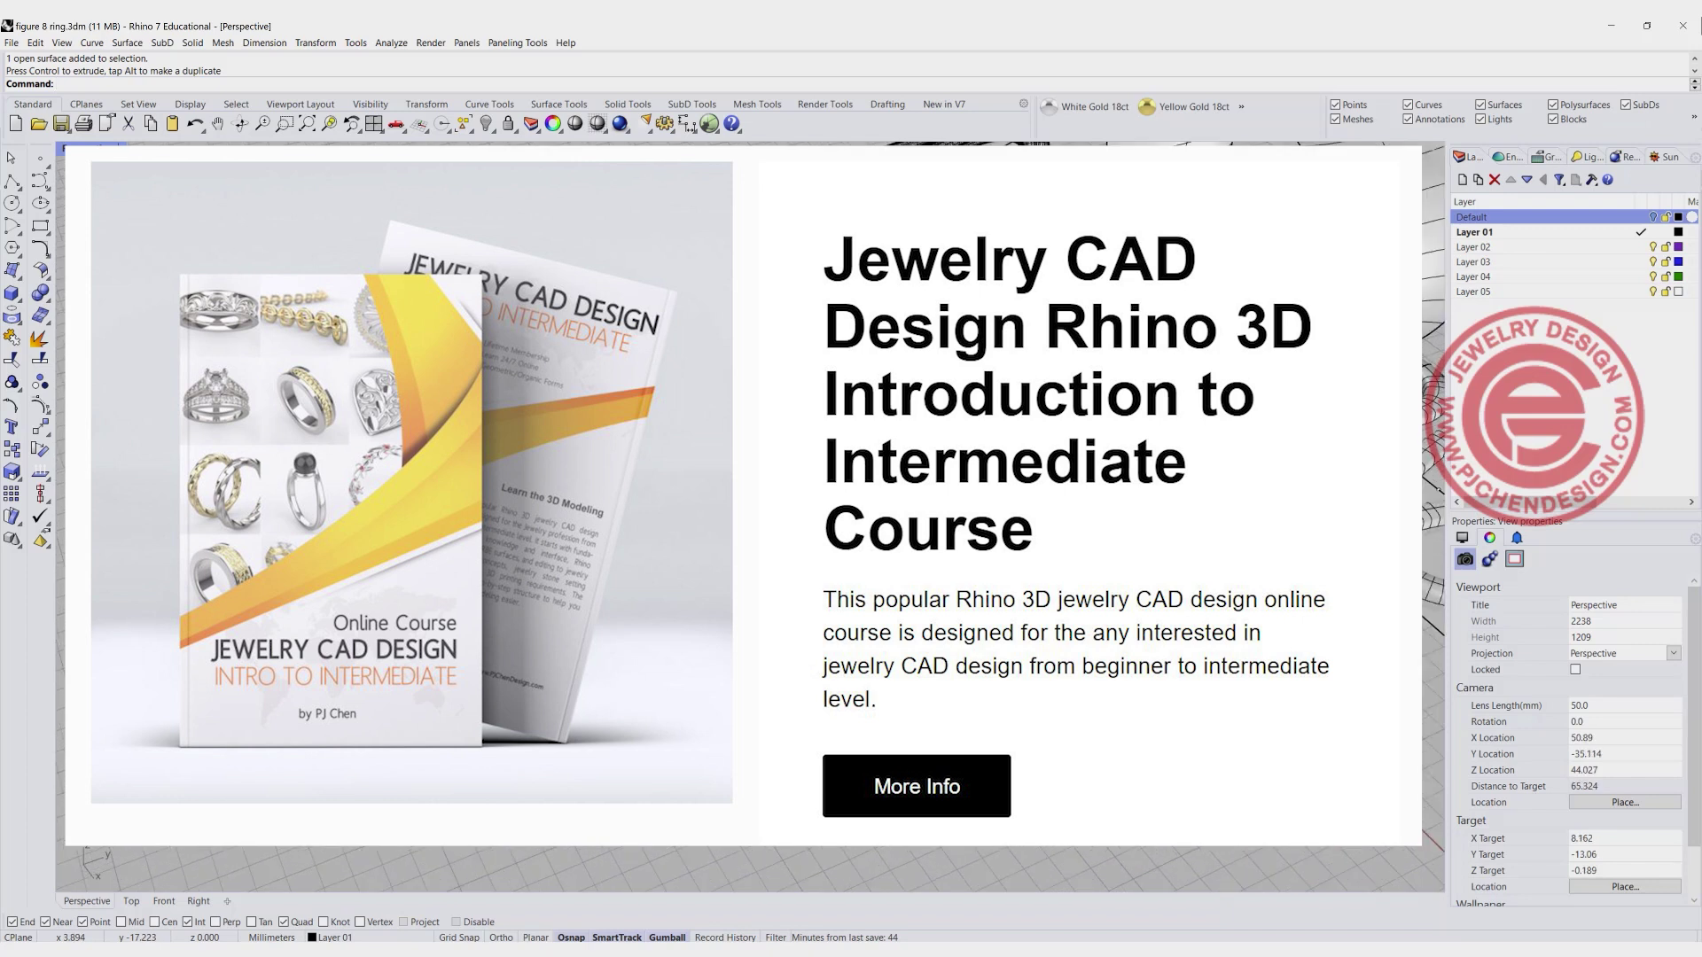
right_click_drag(621, 483, 603, 474, "shift")
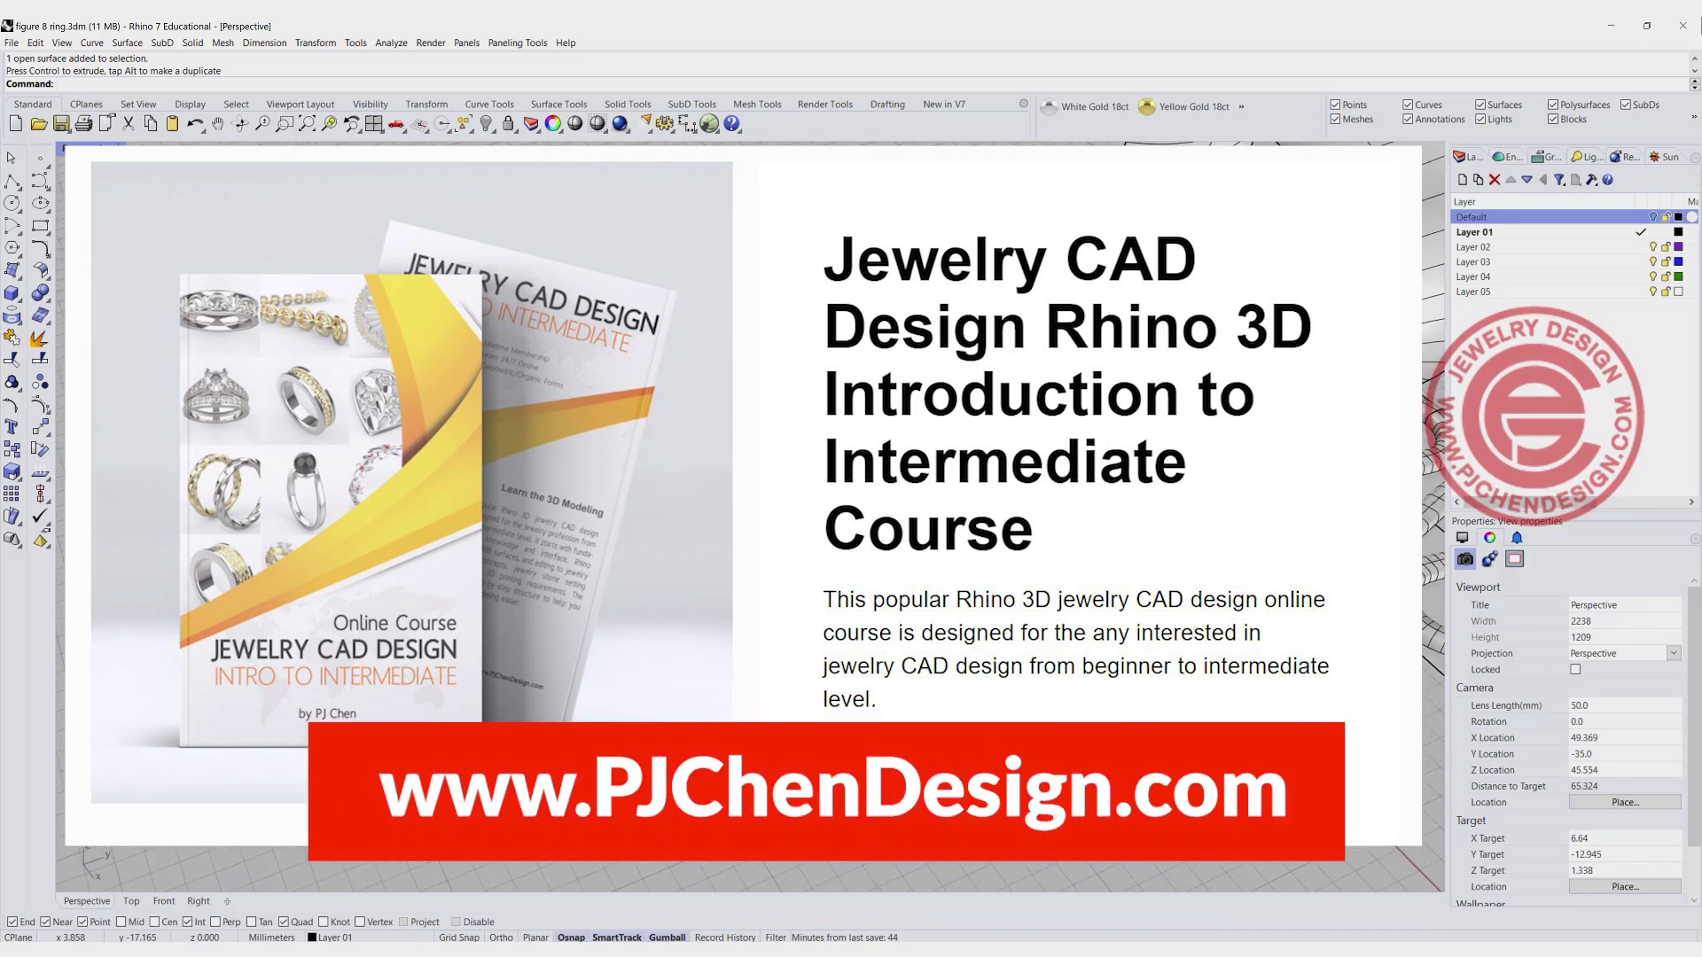